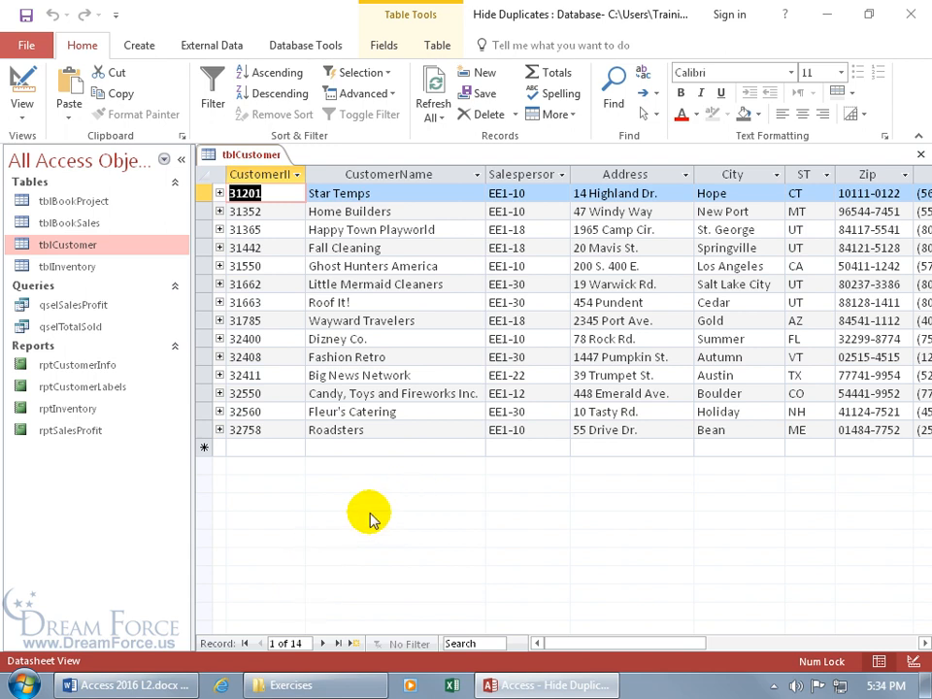
Open Clients Merge Letter.docx from the Exercises folder to review the letter, and close it again
{"action": "left_click", "coordinate": [330, 683]}
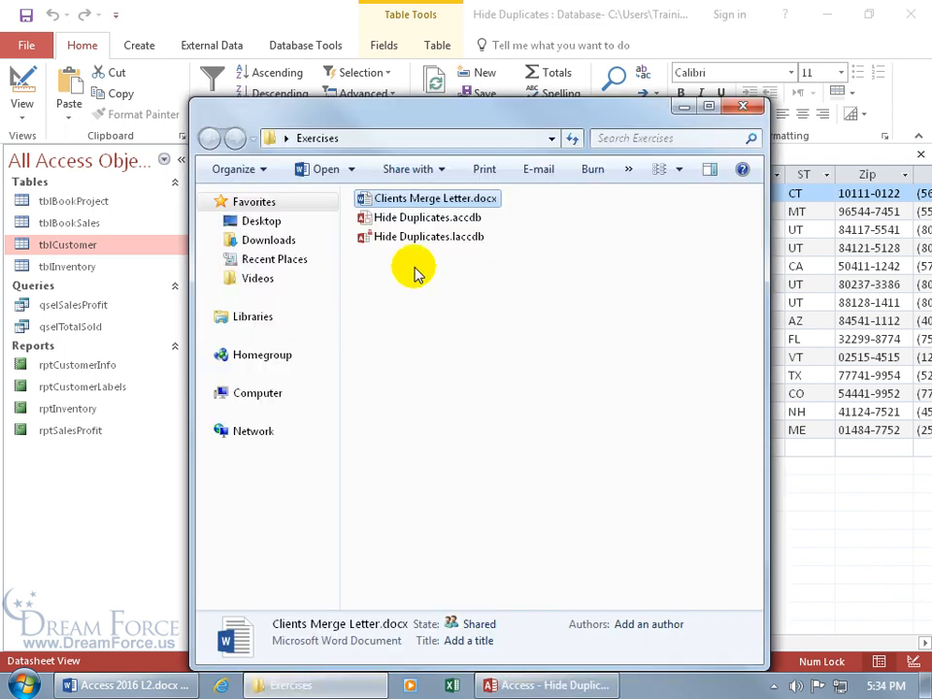
{"action": "double_click", "coordinate": [413, 200]}
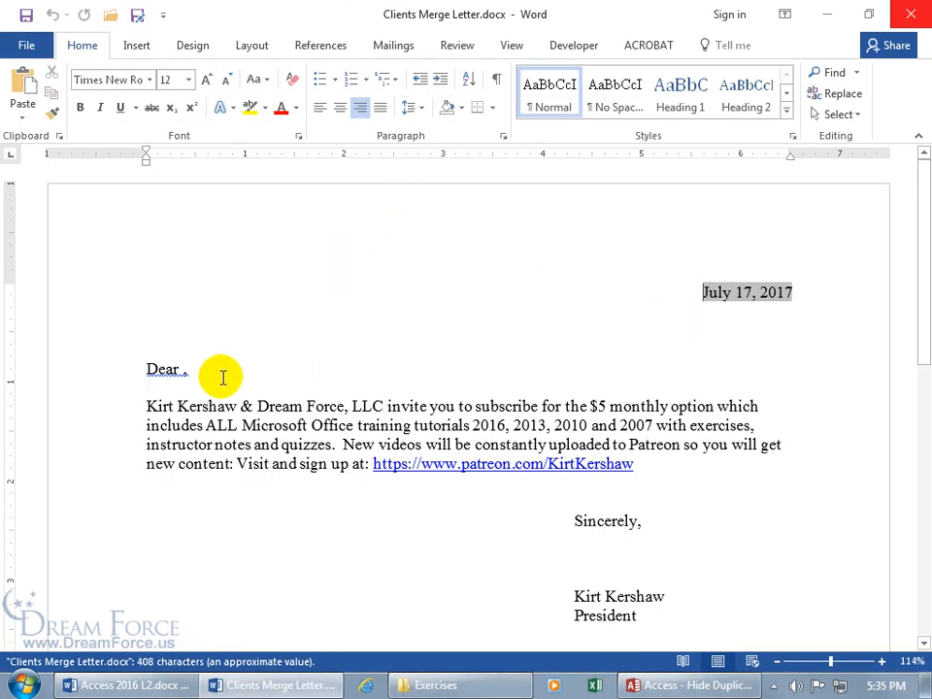
{"action": "left_click", "coordinate": [185, 372]}
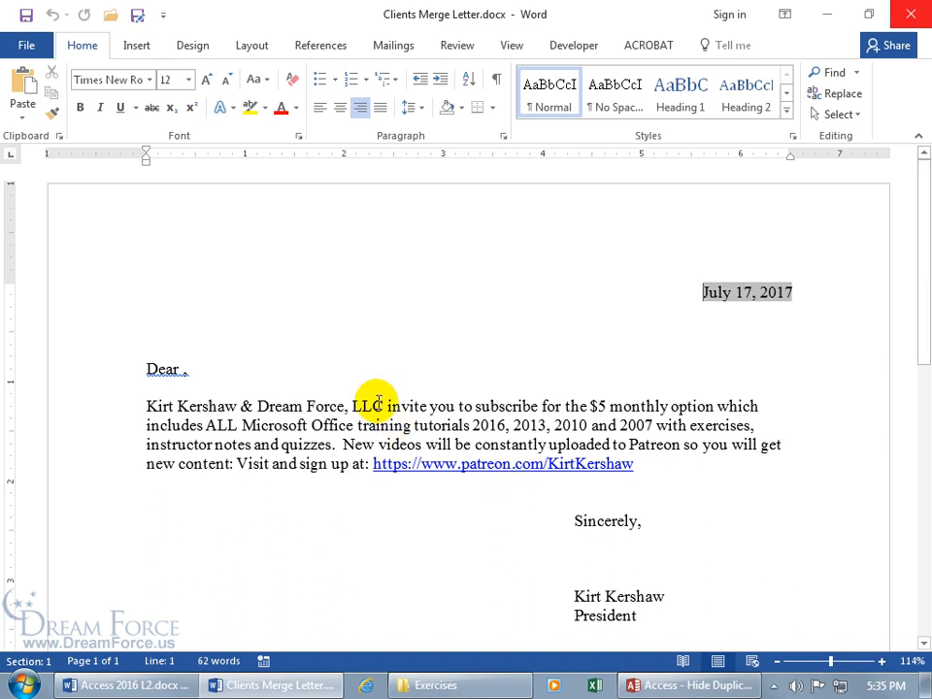
{"action": "left_click", "coordinate": [911, 13]}
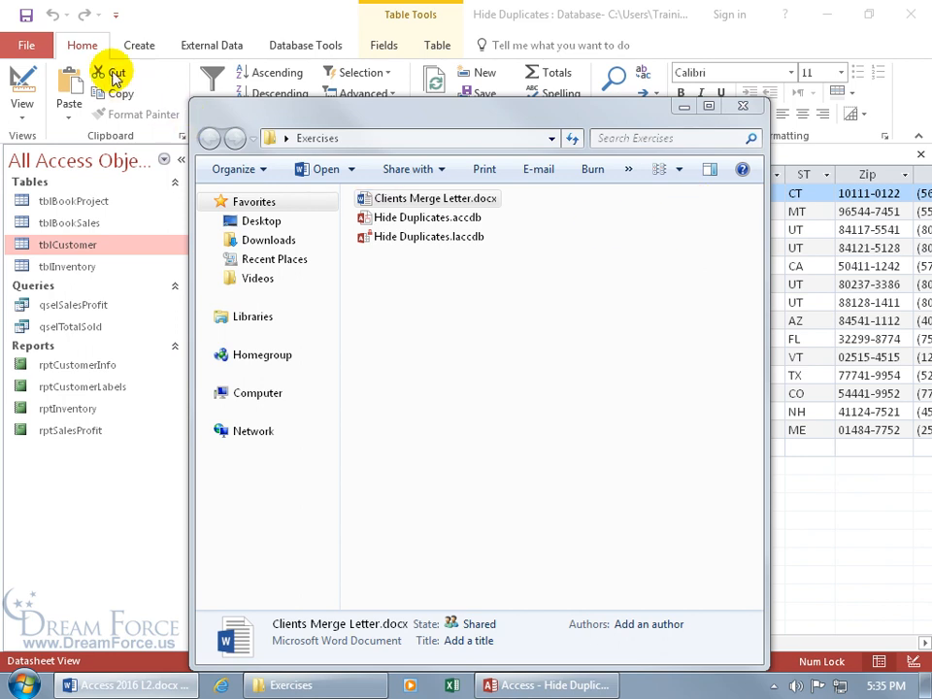
Start a Word merge of tblCustomer from Access, link it to the existing Clients Merge Letter.docx in Exercises, and advance to writing the letter
{"action": "left_click", "coordinate": [82, 47]}
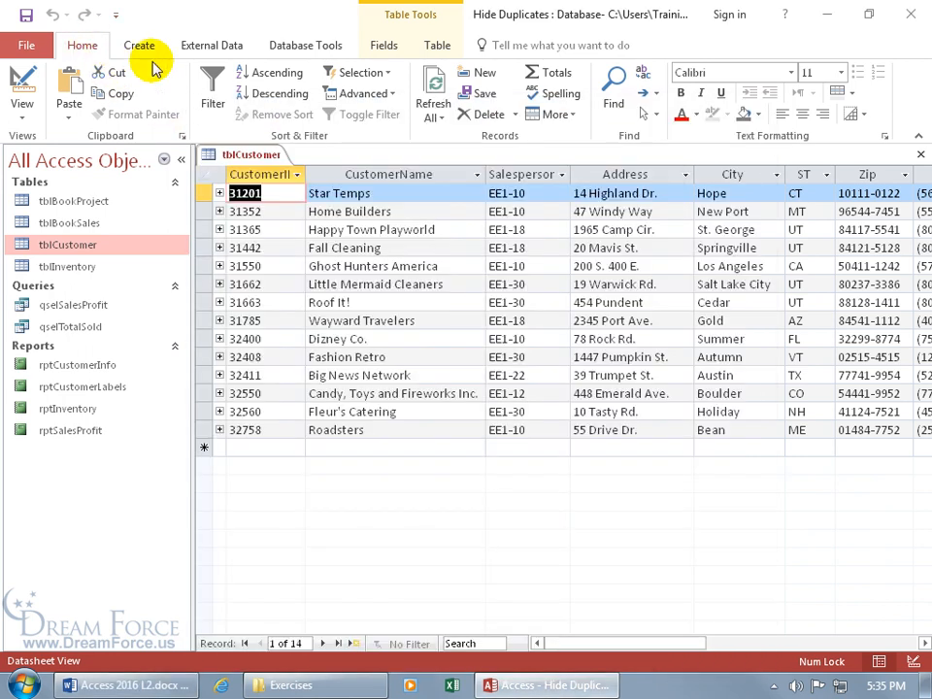
{"action": "left_click", "coordinate": [211, 48]}
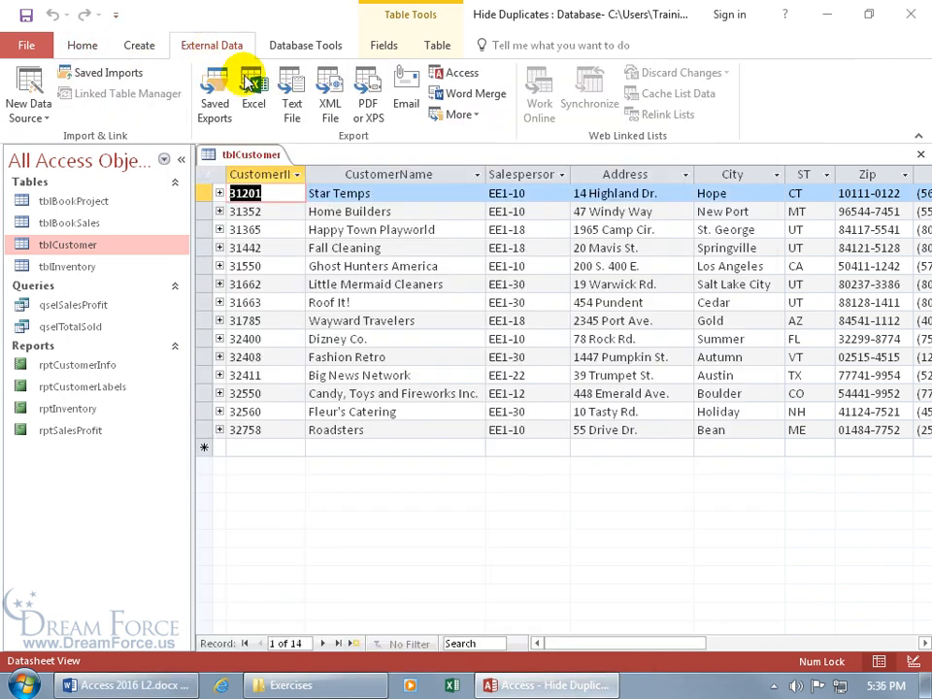
{"action": "left_click", "coordinate": [476, 101]}
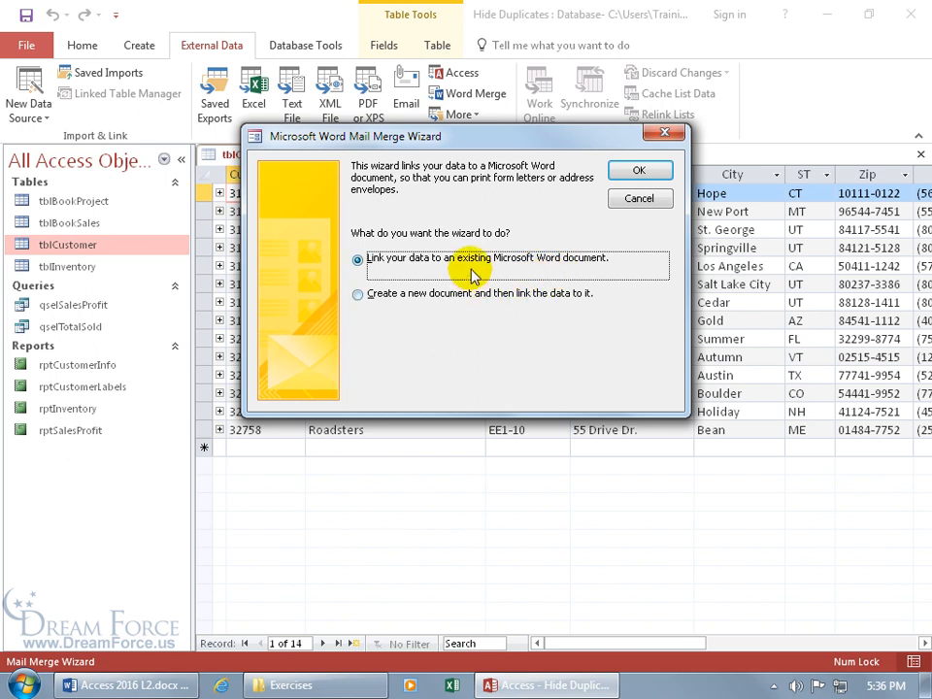
{"action": "left_click", "coordinate": [631, 172]}
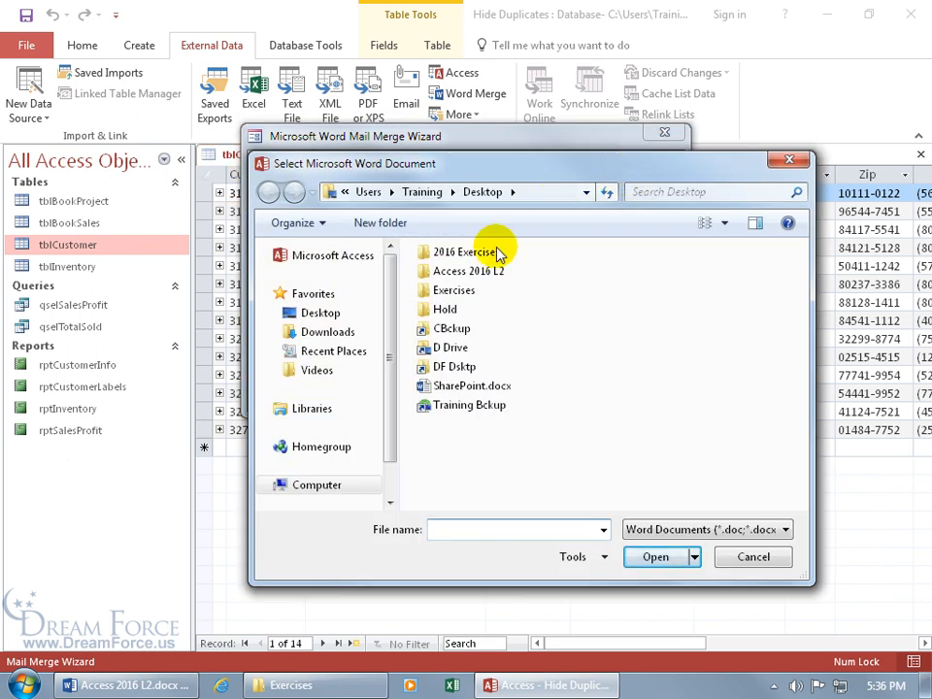
{"action": "double_click", "coordinate": [454, 291]}
{"action": "double_click", "coordinate": [473, 258]}
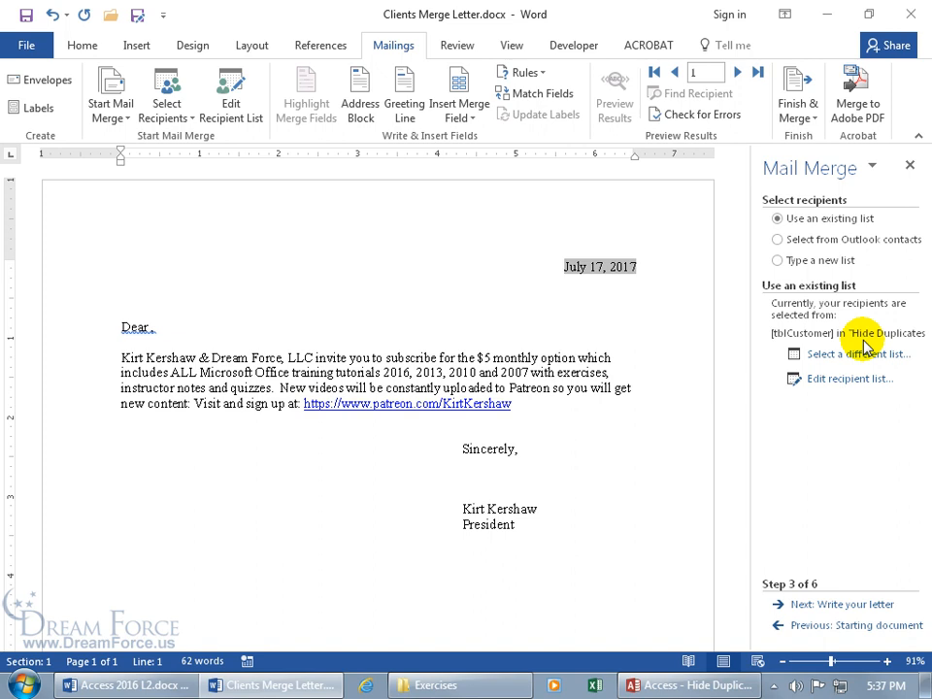
{"action": "left_click", "coordinate": [832, 604]}
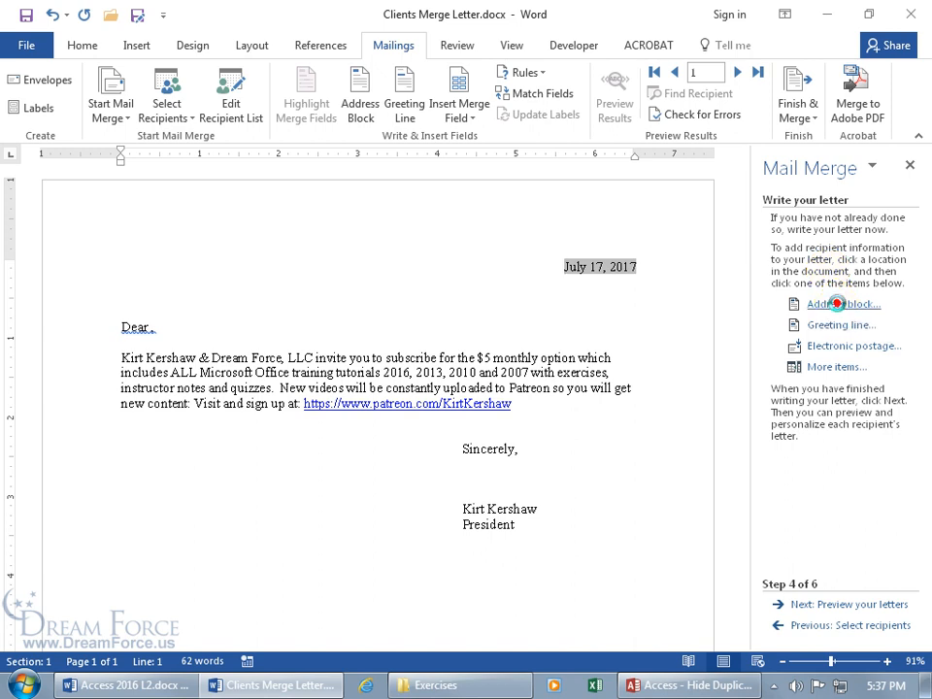
Match the address block's First Name to the CustomerName field and accept the Unique Identifier match
{"action": "left_click", "coordinate": [840, 304]}
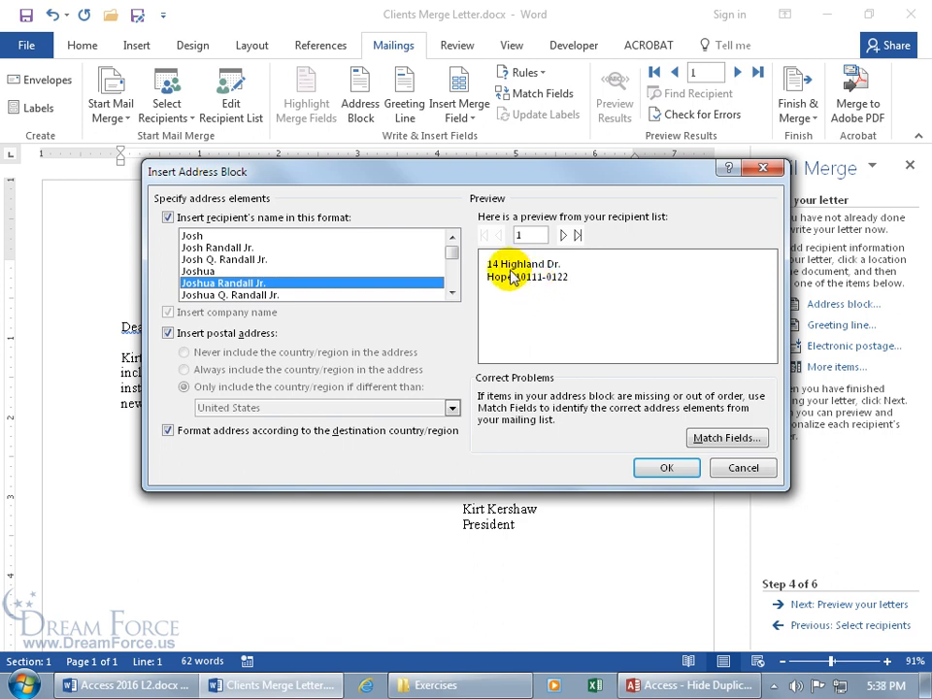
{"action": "left_click", "coordinate": [718, 439]}
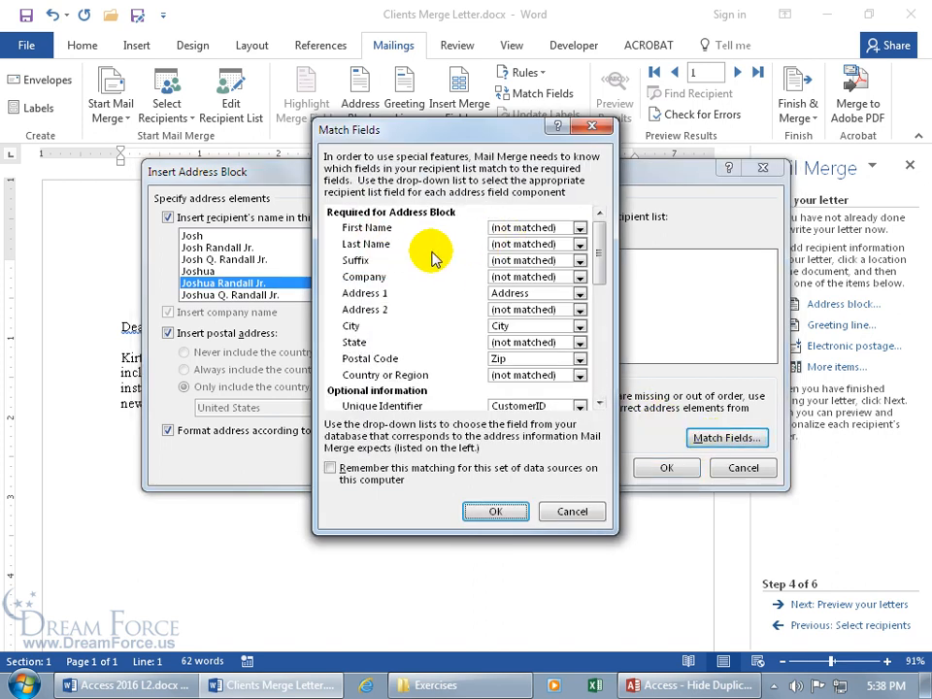
{"action": "left_click", "coordinate": [579, 228]}
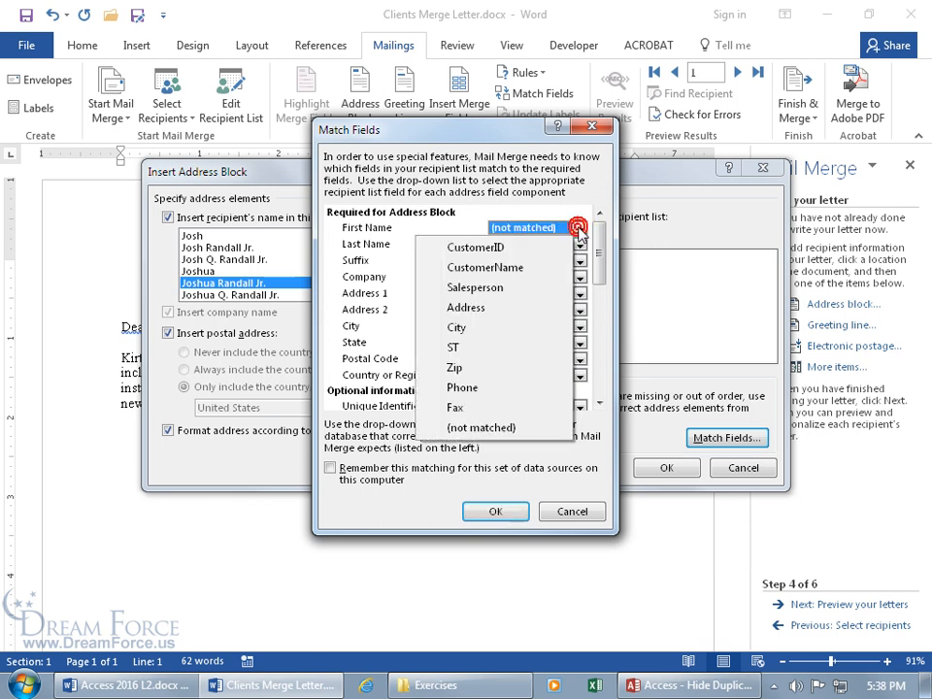
{"action": "left_click", "coordinate": [529, 269]}
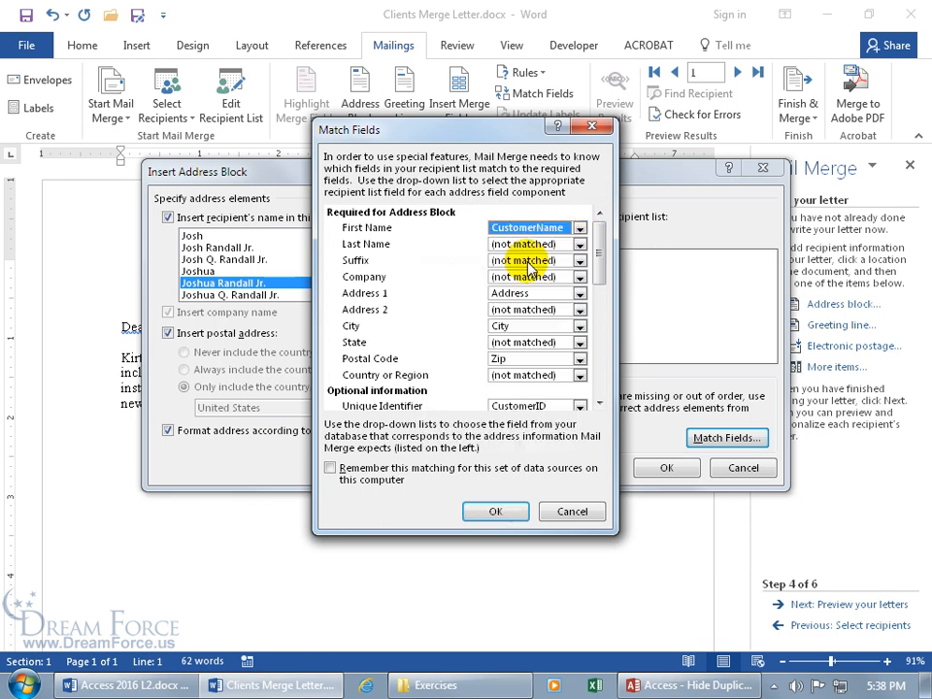
{"action": "left_click", "coordinate": [500, 511]}
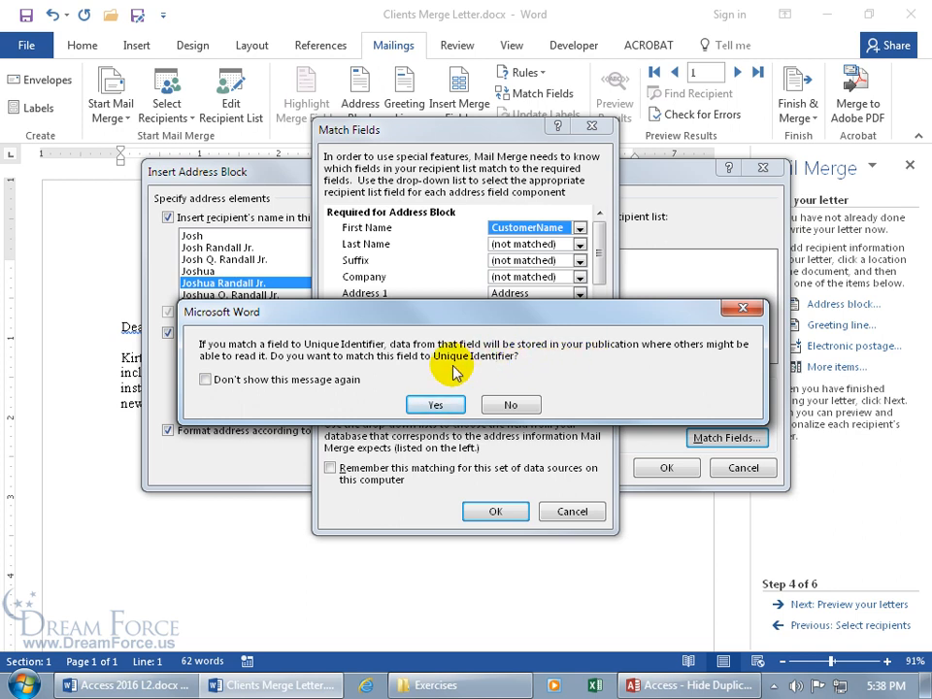
{"action": "left_click", "coordinate": [442, 402]}
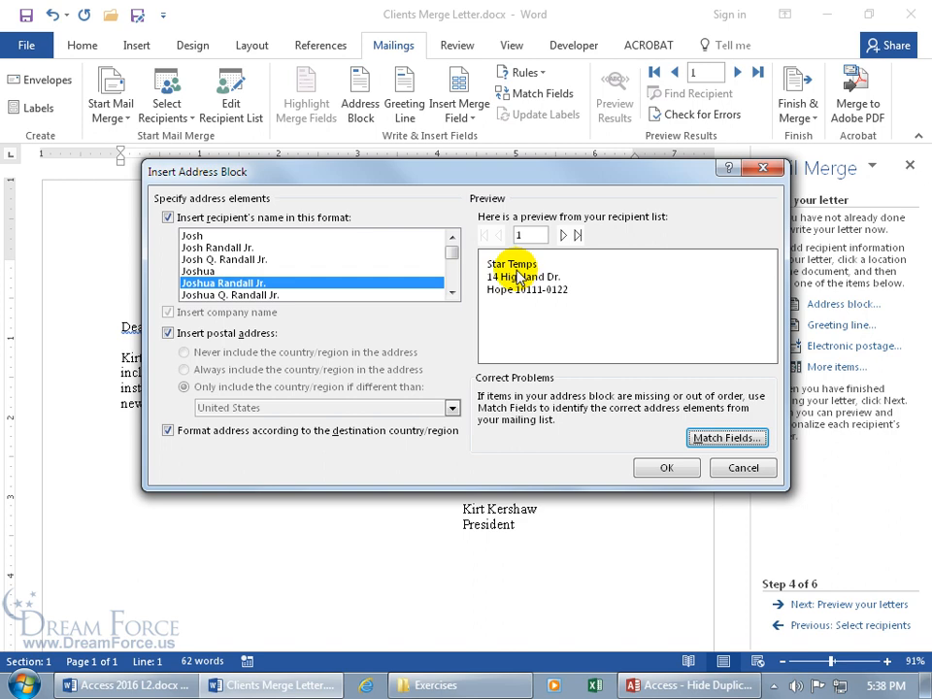
Preview the address block for the second and third recipients, and leave without inserting it
{"action": "left_click", "coordinate": [563, 235]}
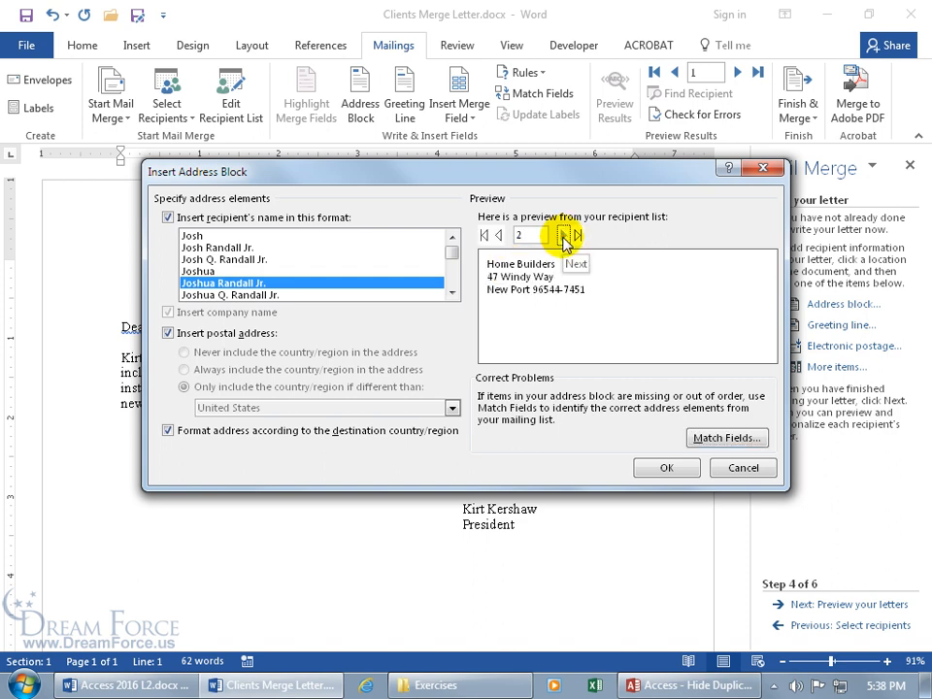
{"action": "left_click", "coordinate": [563, 235]}
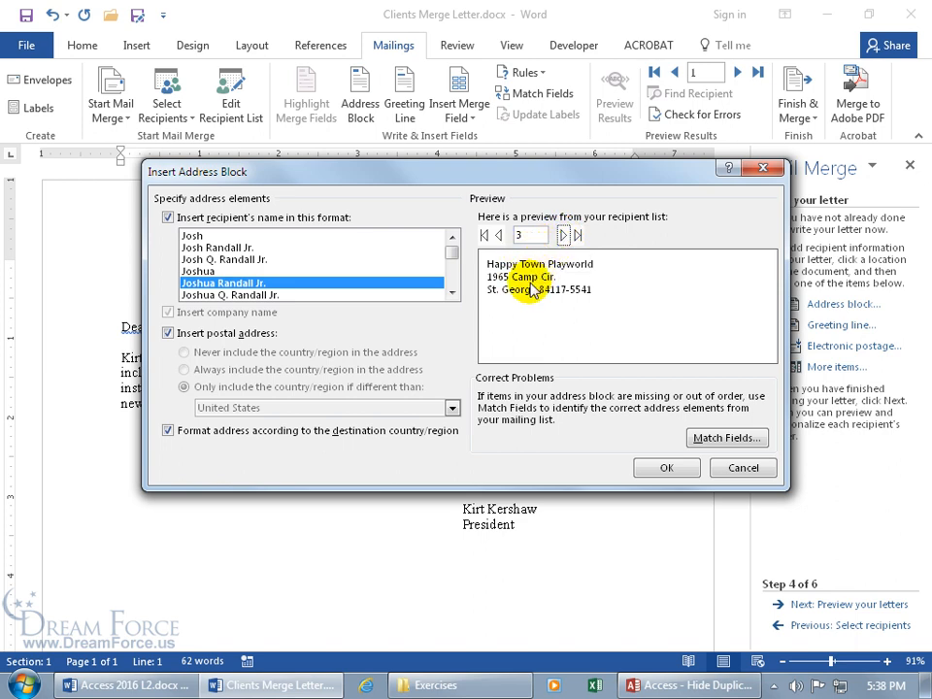
{"action": "left_click", "coordinate": [742, 467]}
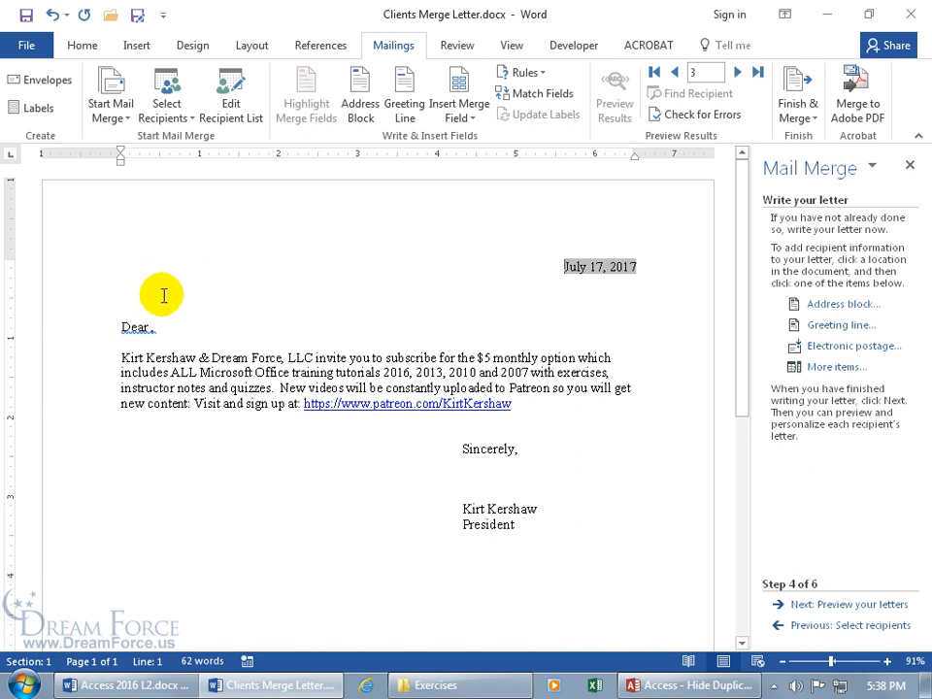
Place the insertion point before the comma after "Dear" and examine the greeting line and database merge field options without inserting either
{"action": "left_click", "coordinate": [153, 329]}
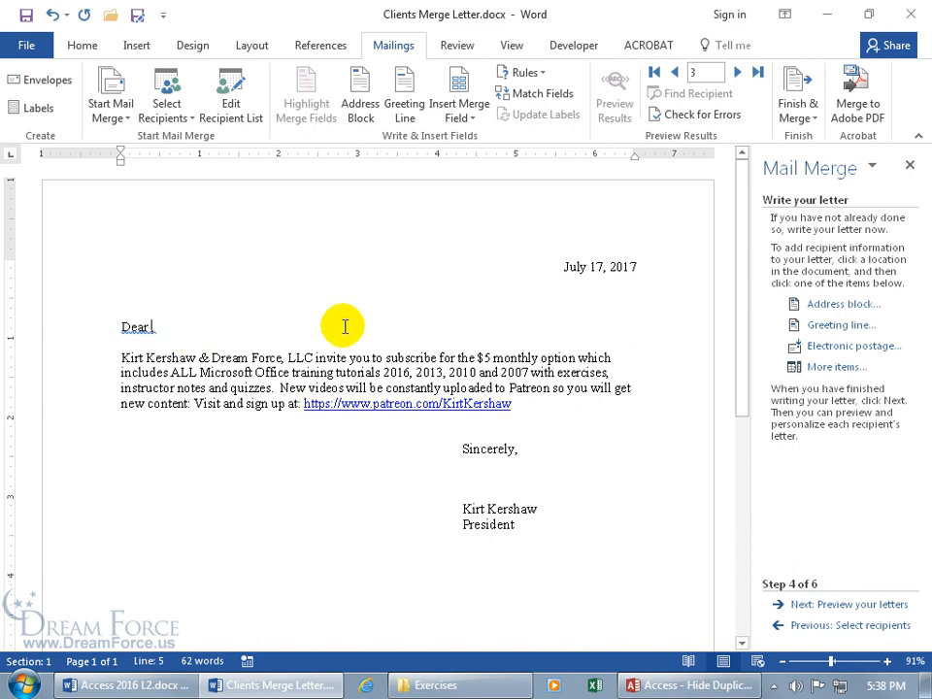
{"action": "left_click", "coordinate": [830, 327]}
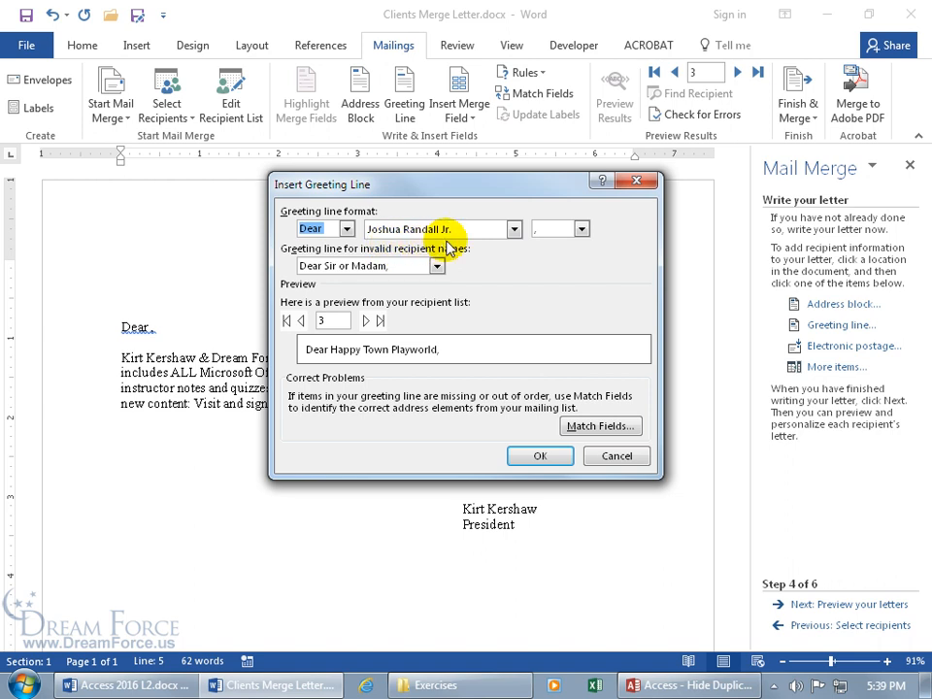
{"action": "left_click", "coordinate": [602, 450]}
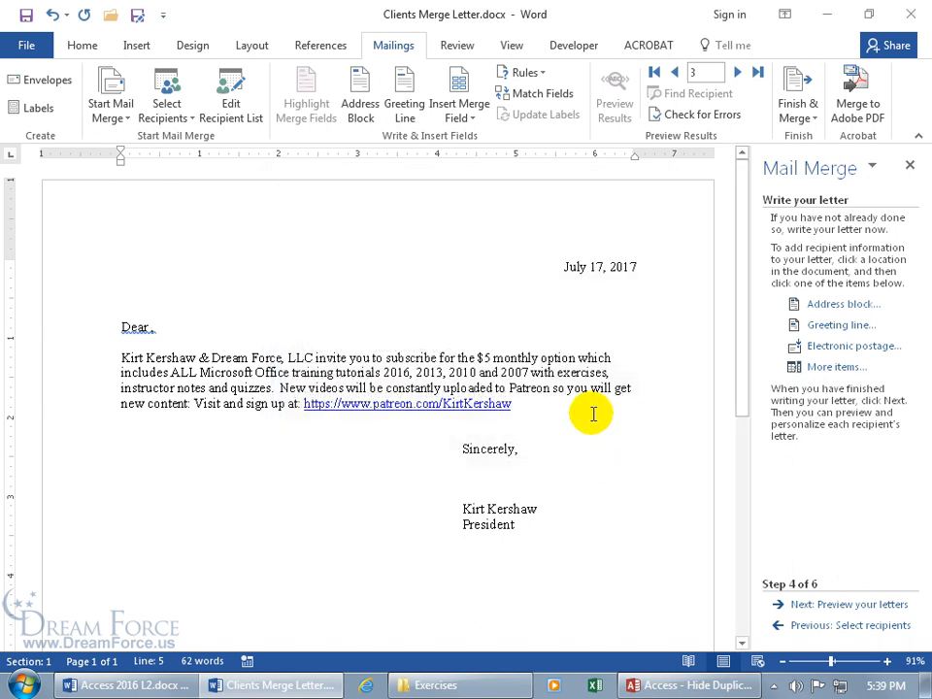
{"action": "left_click", "coordinate": [835, 367]}
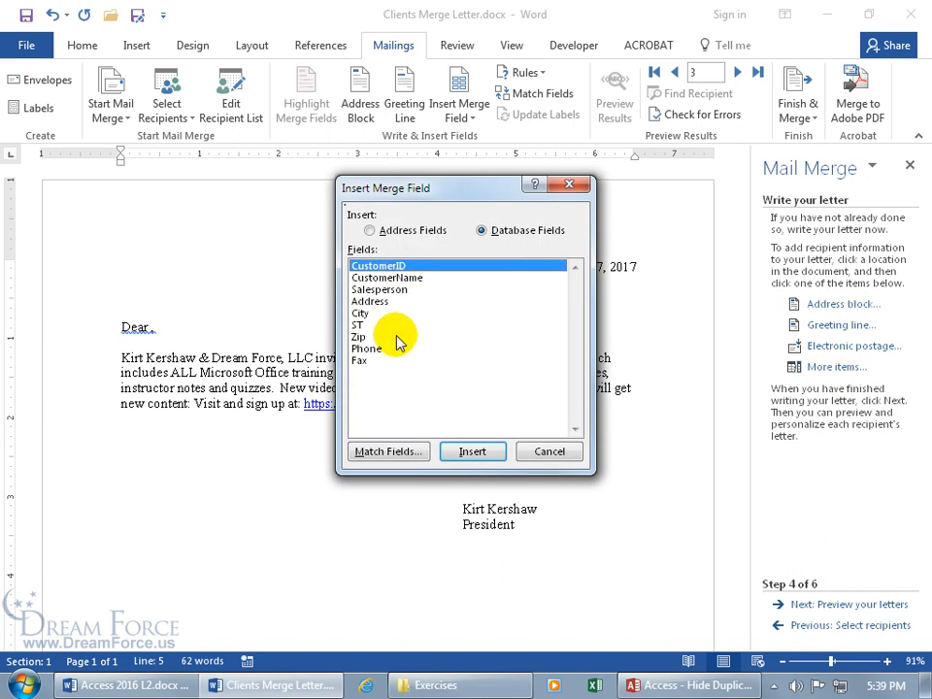
{"action": "left_click", "coordinate": [396, 279]}
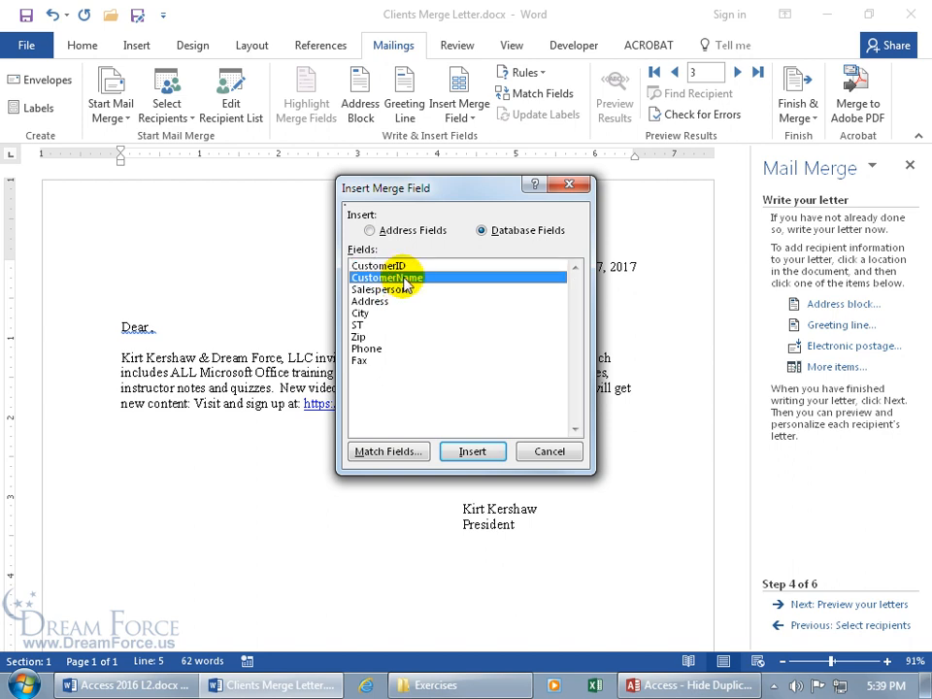
{"action": "left_click", "coordinate": [520, 452]}
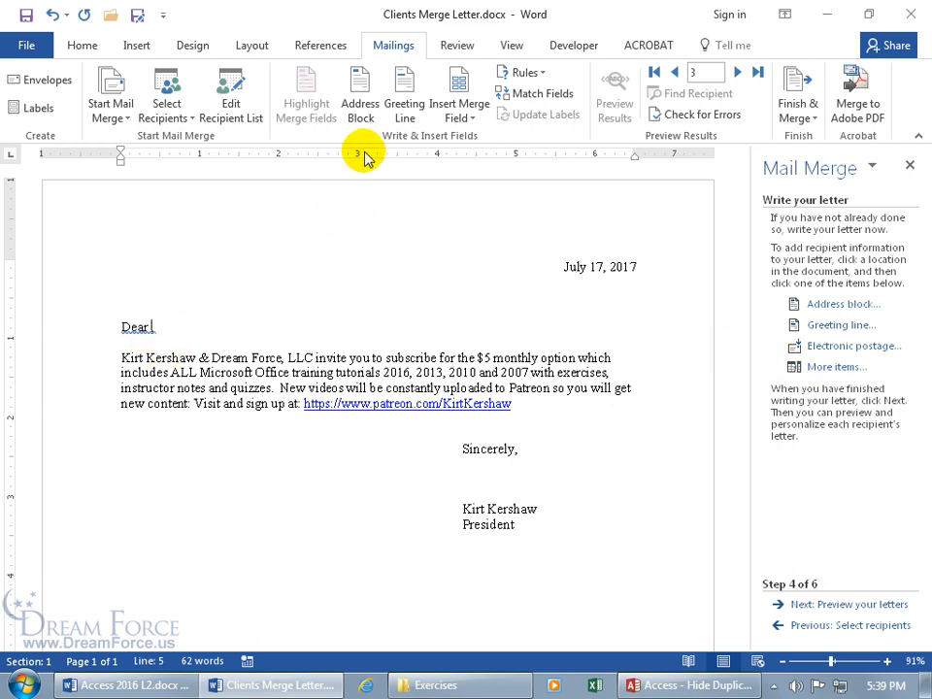
Insert the CustomerName merge field between "Dear" and the comma in the letter's salutation
{"action": "left_click", "coordinate": [472, 118]}
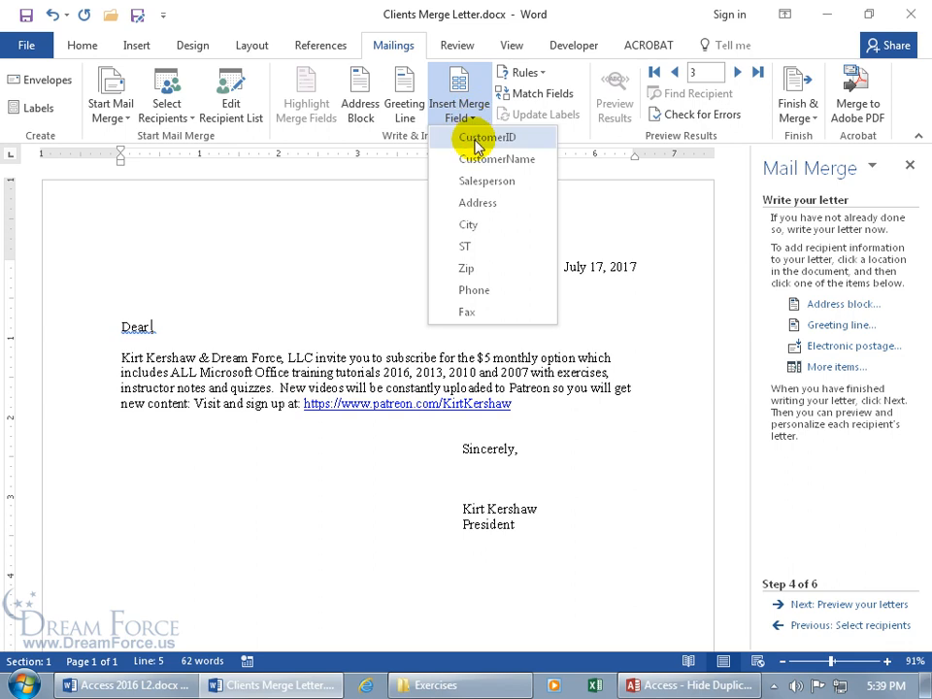
{"action": "left_click", "coordinate": [475, 158]}
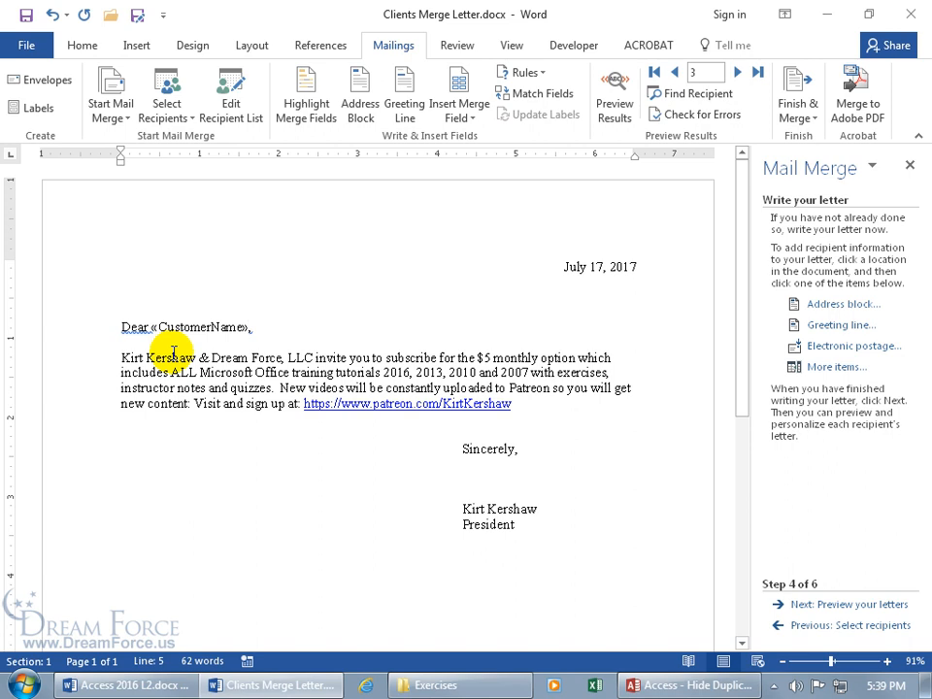
{"action": "type", "text": ","}
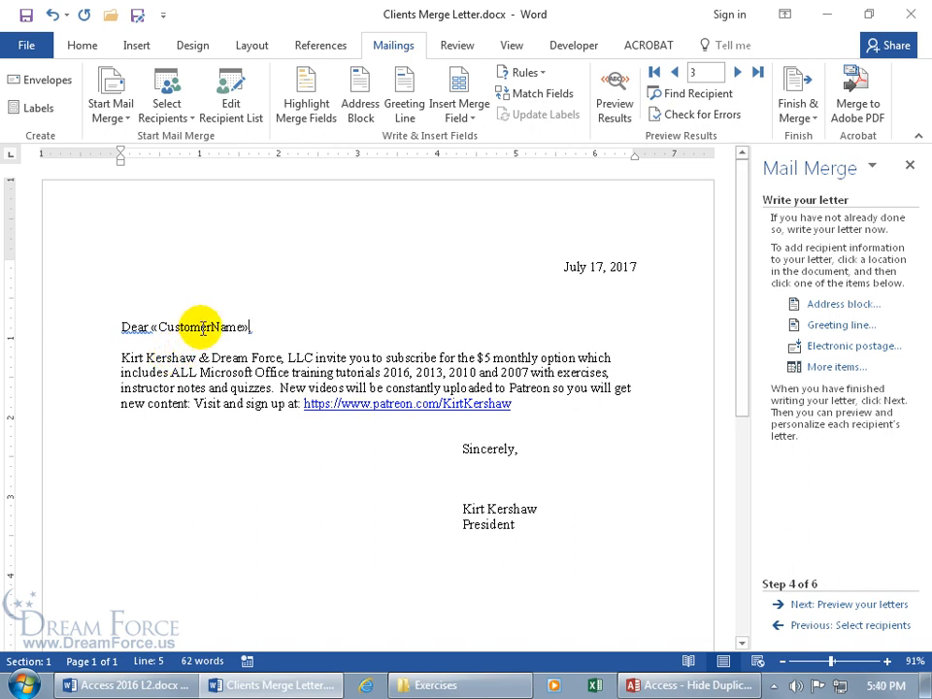
Preview the merged salutation, advance two recipient records, and switch back to showing the merge field
{"action": "left_click", "coordinate": [175, 327]}
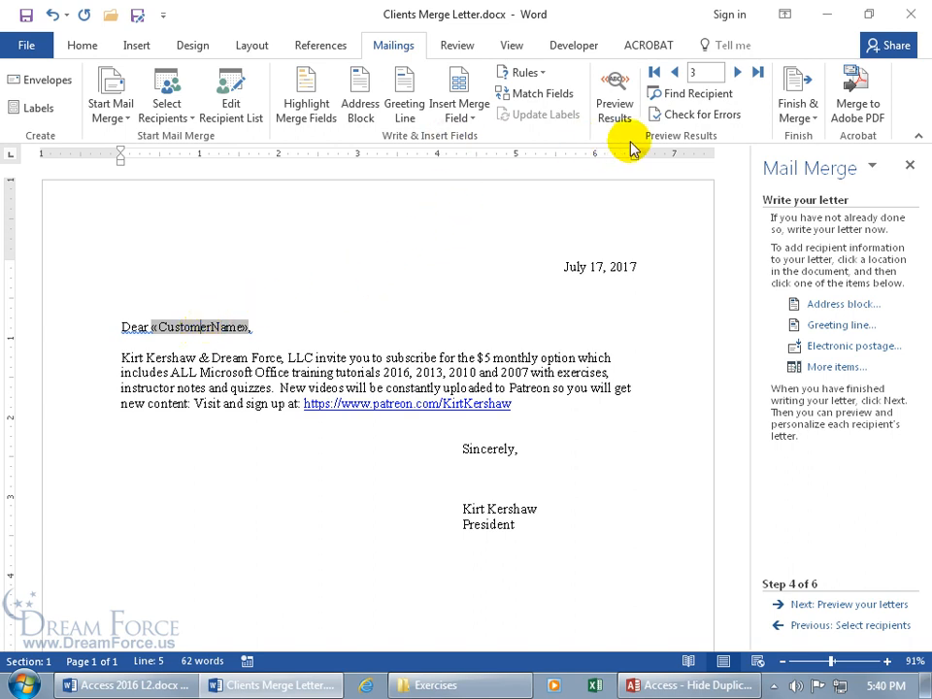
{"action": "left_click", "coordinate": [614, 107]}
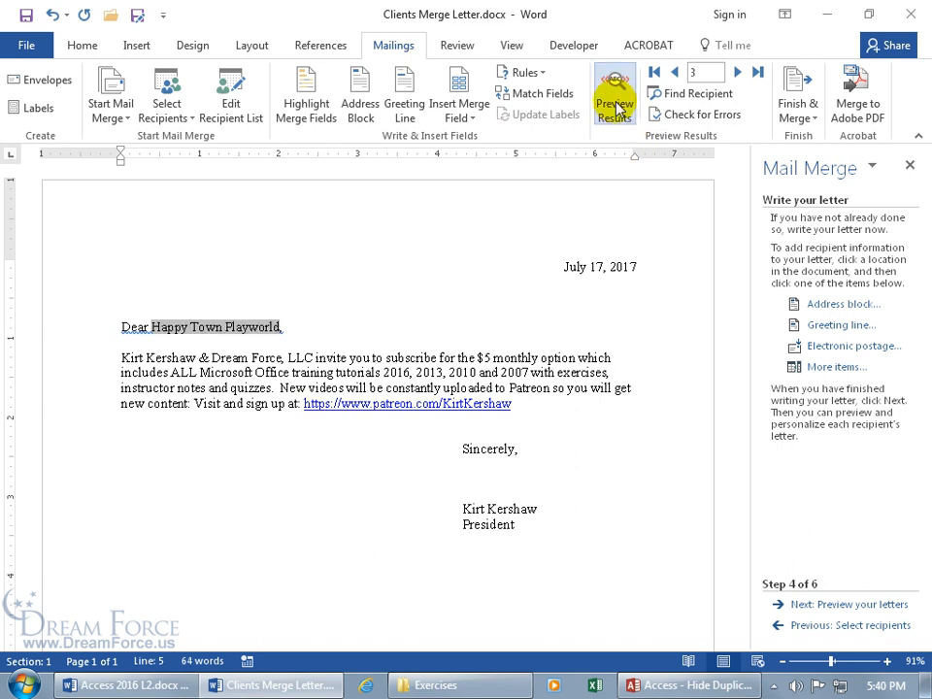
{"action": "left_click", "coordinate": [151, 357]}
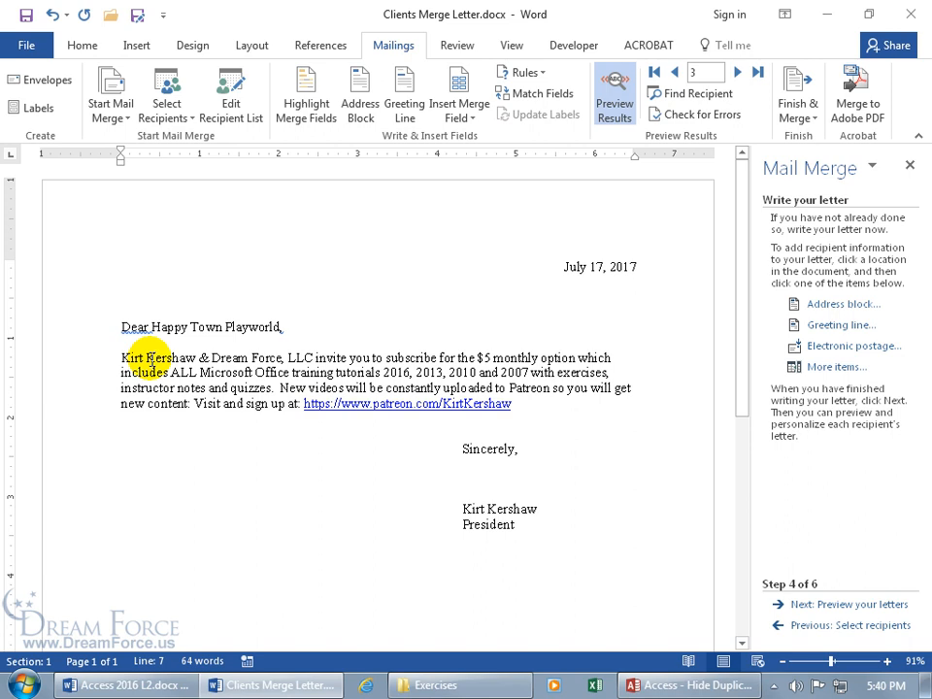
{"action": "left_click", "coordinate": [737, 72]}
{"action": "left_click", "coordinate": [738, 73]}
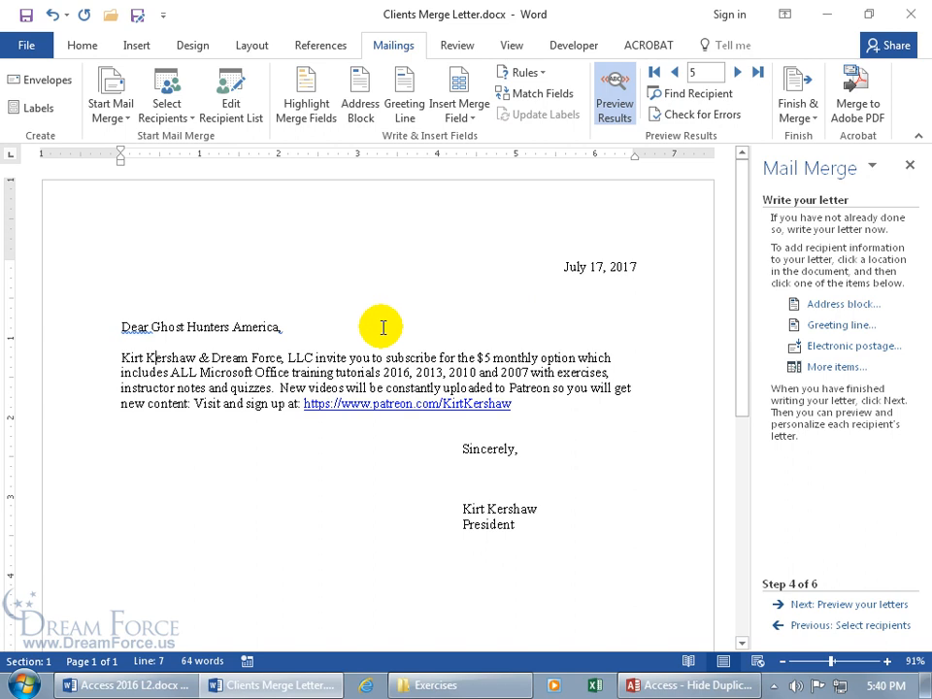
{"action": "left_click", "coordinate": [613, 94]}
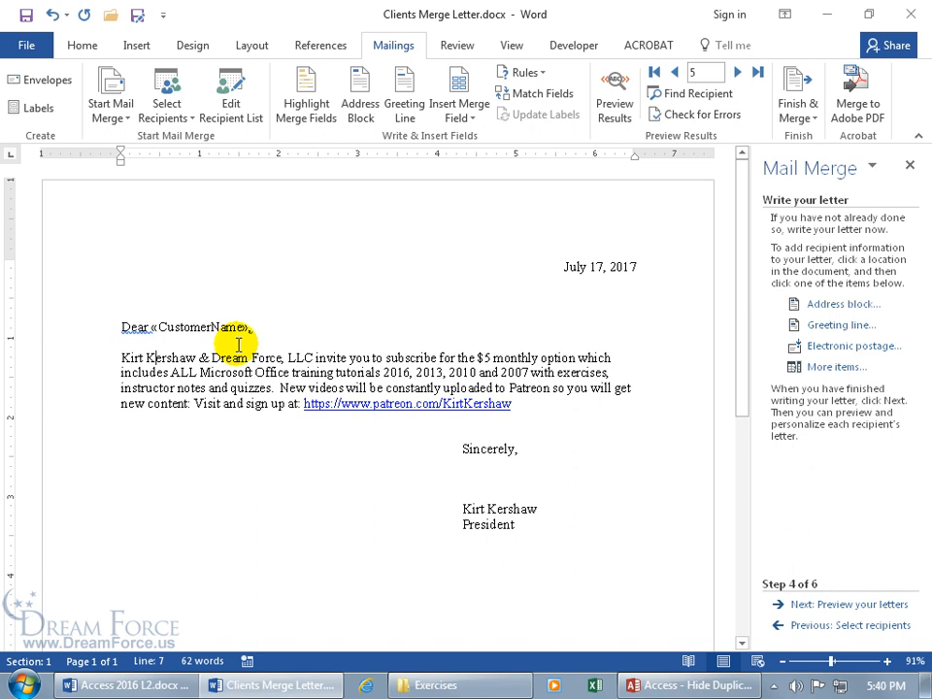
{"action": "left_click", "coordinate": [468, 117]}
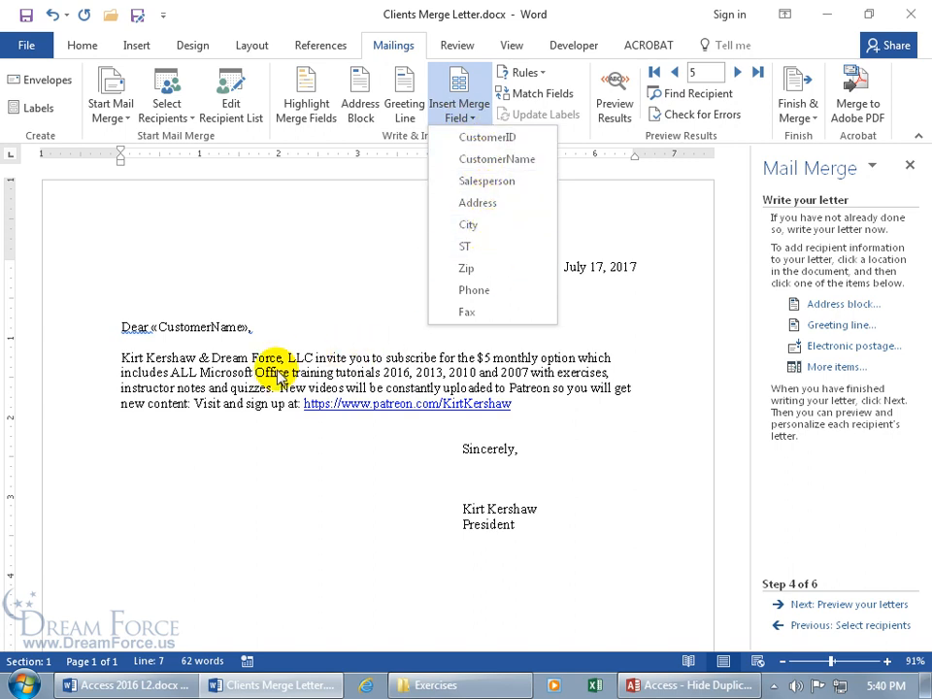
{"action": "left_click", "coordinate": [250, 374]}
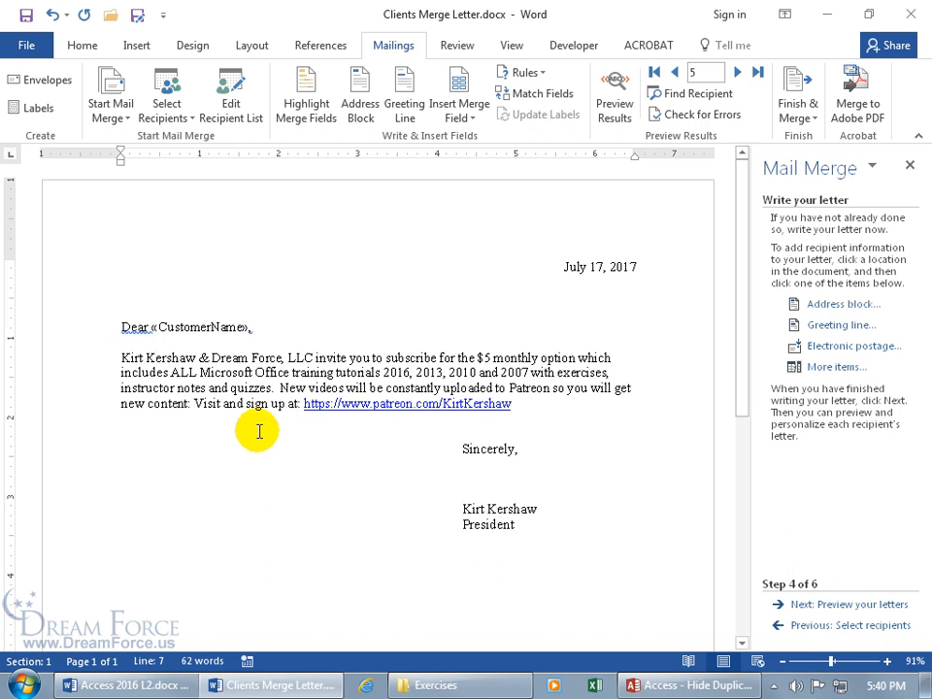
Advance the merge to the letter preview stage, and step back and forward through the recipients' letters
{"action": "left_click", "coordinate": [806, 605]}
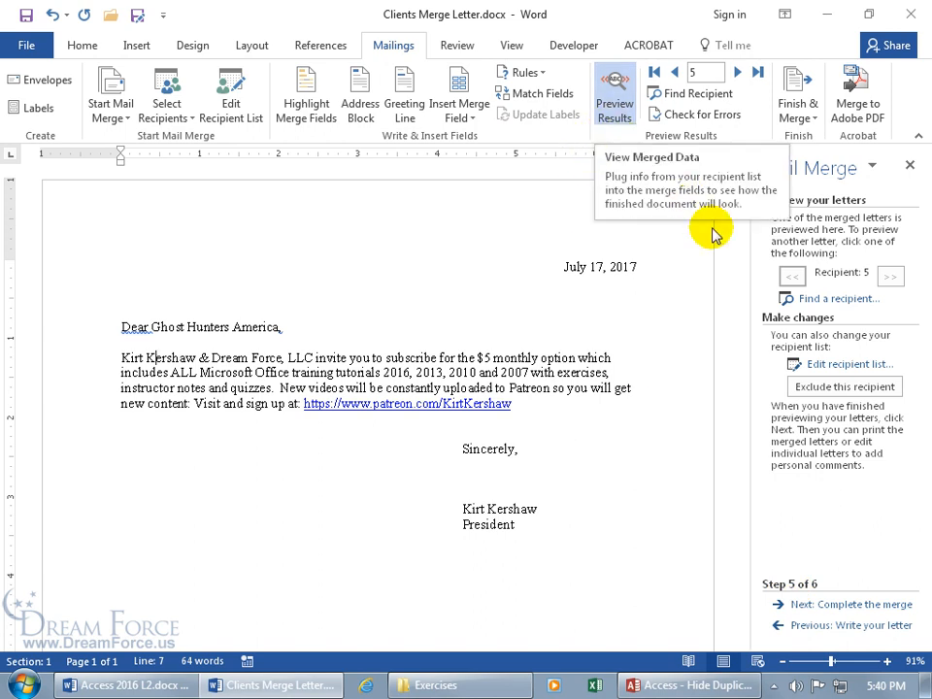
{"action": "left_click", "coordinate": [791, 276]}
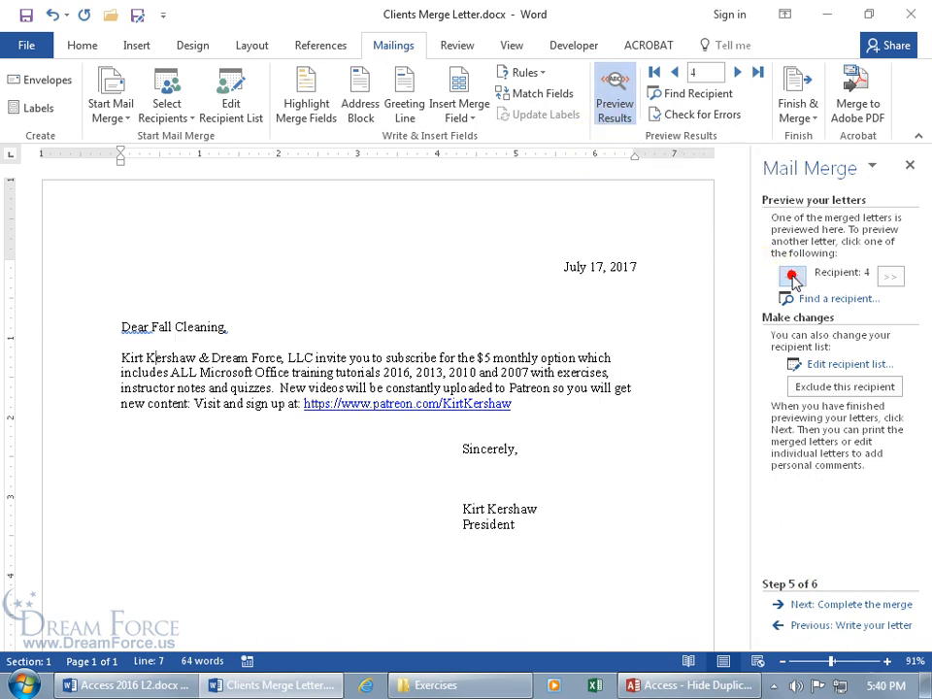
{"action": "left_click", "coordinate": [791, 276]}
{"action": "left_click", "coordinate": [891, 277]}
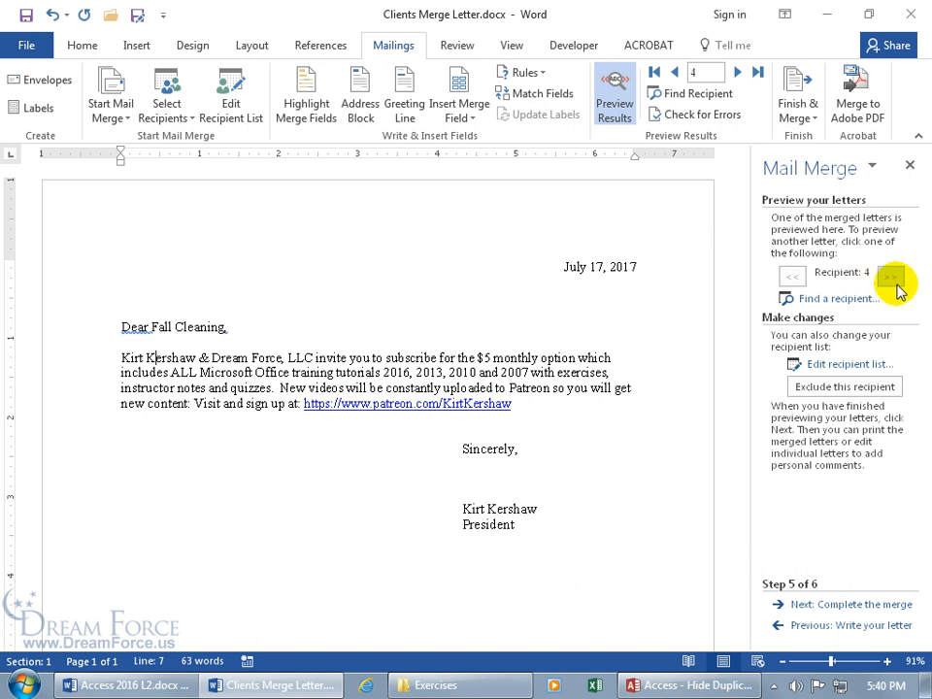
Exclude Happy Town Playworld, Fall Cleaning and Ghost Hunters America from the merge by editing the recipient list
{"action": "left_click", "coordinate": [848, 365]}
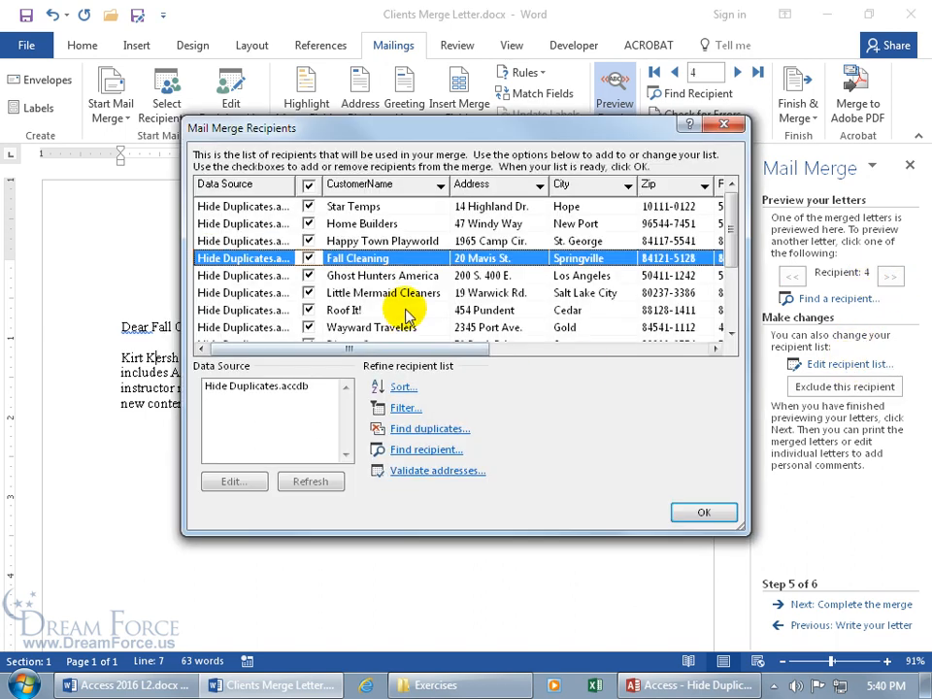
{"action": "left_click", "coordinate": [309, 241]}
{"action": "left_click", "coordinate": [308, 258]}
{"action": "left_click", "coordinate": [309, 275]}
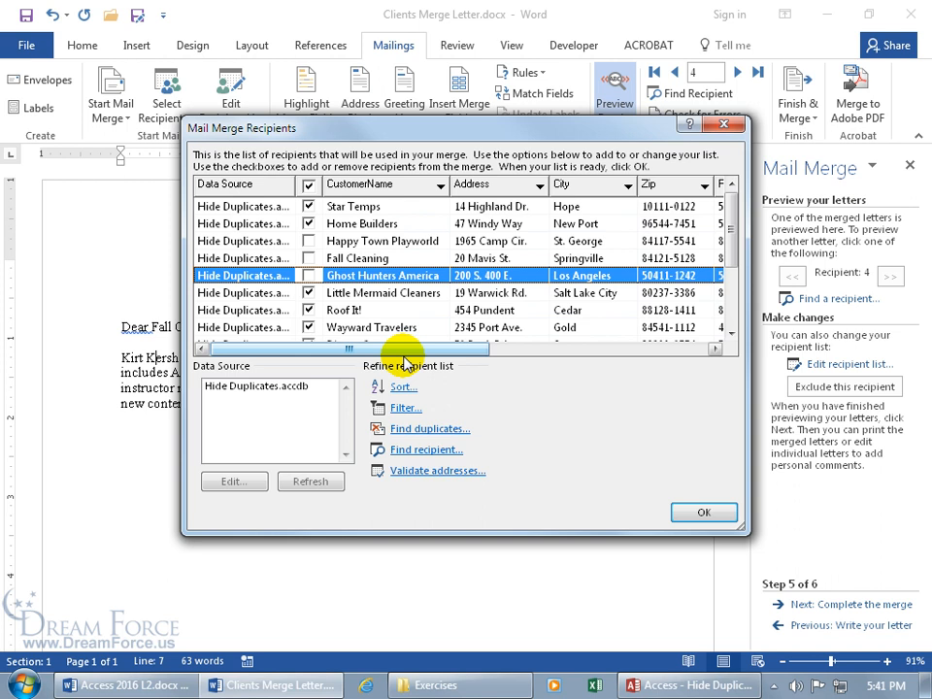
{"action": "left_click", "coordinate": [704, 515]}
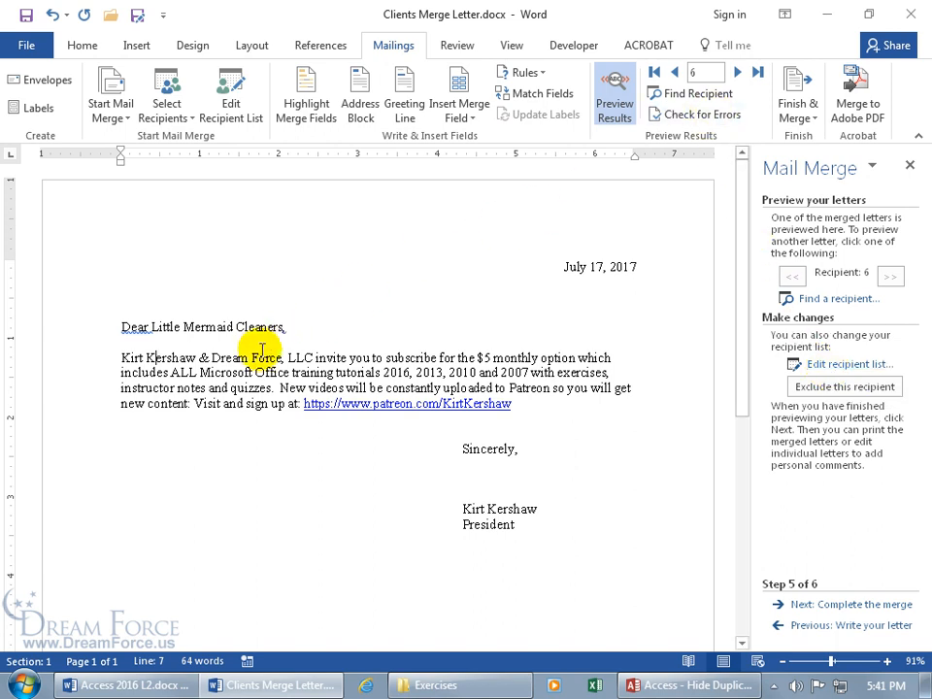
Exclude the previewed recipient and the next three, from Little Mermaid Cleaners through Dizney Co., directly from the letter preview
{"action": "left_click", "coordinate": [859, 386]}
{"action": "left_click", "coordinate": [859, 386]}
{"action": "left_click", "coordinate": [860, 386]}
{"action": "left_click", "coordinate": [860, 386]}
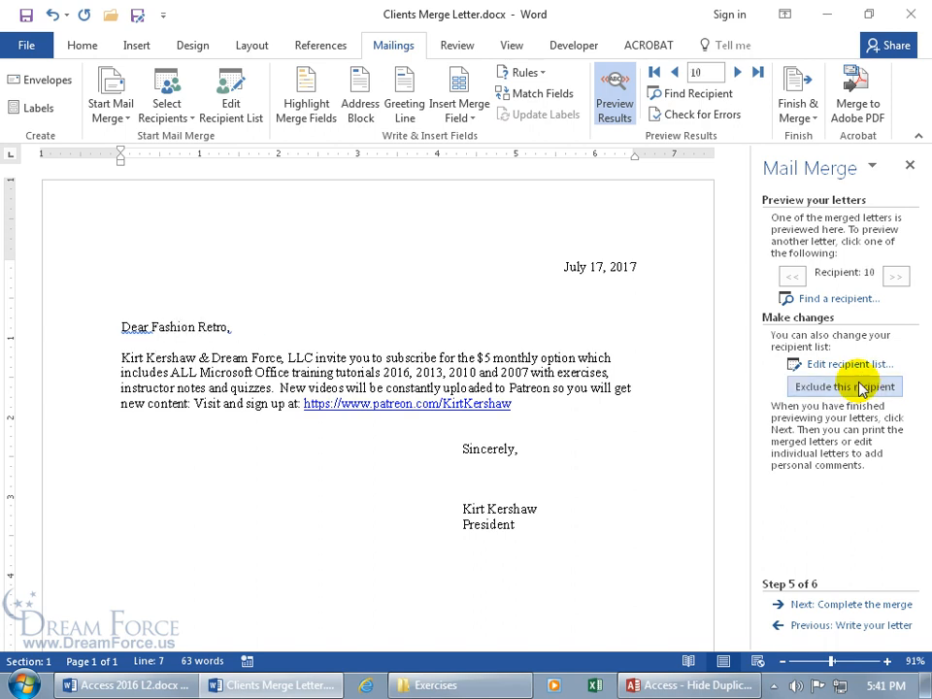
Include all seven excluded customers again, from Happy Town Playworld through Dizney Co., in the recipient list
{"action": "left_click", "coordinate": [850, 365]}
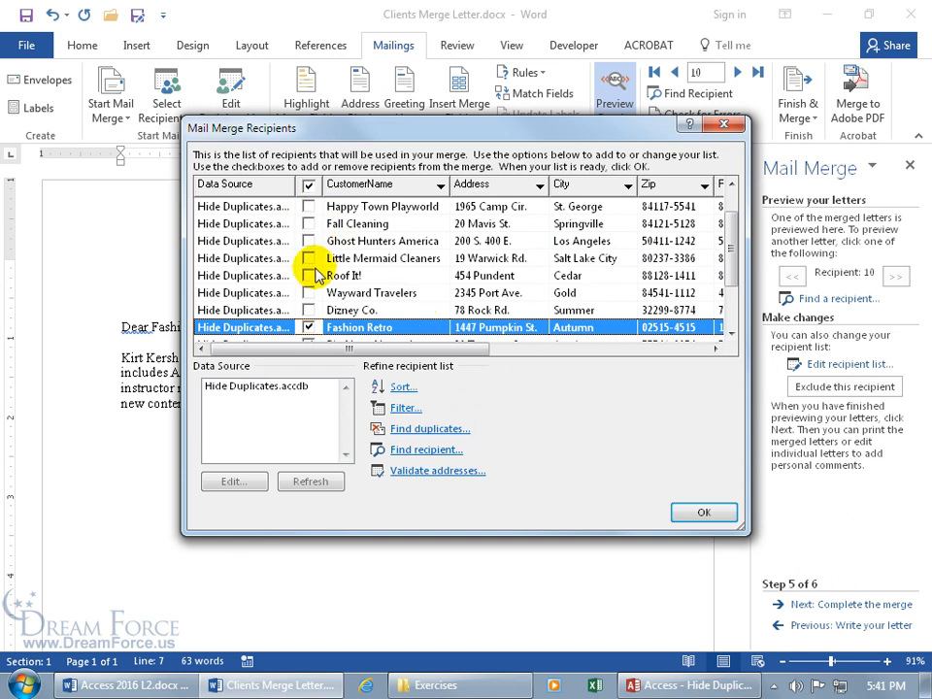
{"action": "left_click", "coordinate": [307, 310]}
{"action": "left_click", "coordinate": [308, 292]}
{"action": "left_click", "coordinate": [308, 276]}
{"action": "left_click", "coordinate": [308, 258]}
{"action": "left_click", "coordinate": [307, 240]}
{"action": "left_click", "coordinate": [308, 223]}
{"action": "left_click", "coordinate": [308, 206]}
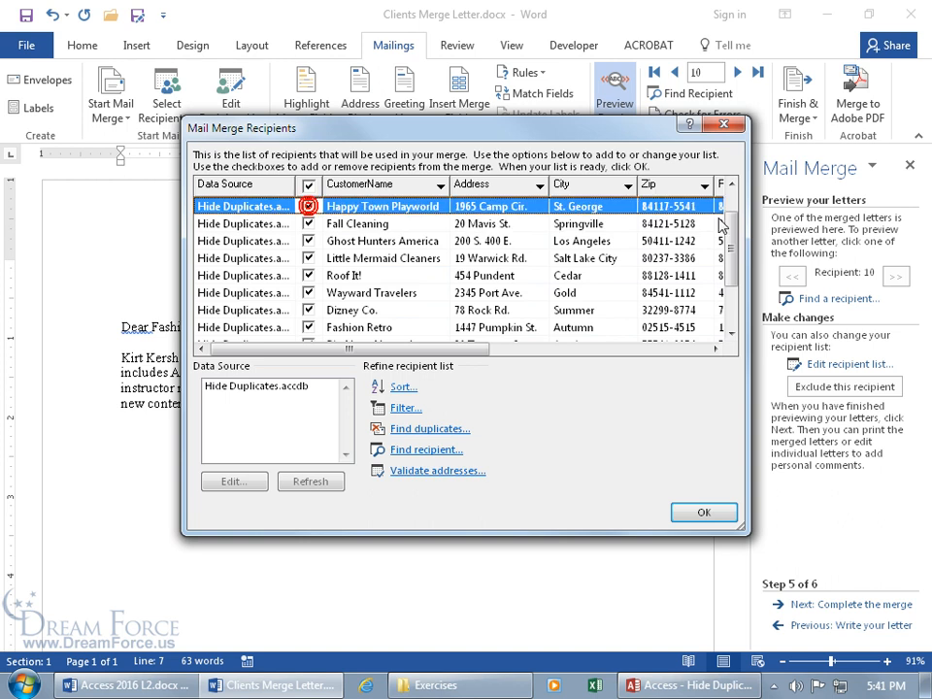
{"action": "left_click_drag", "start_coordinate": [729, 230], "coordinate": [732, 264]}
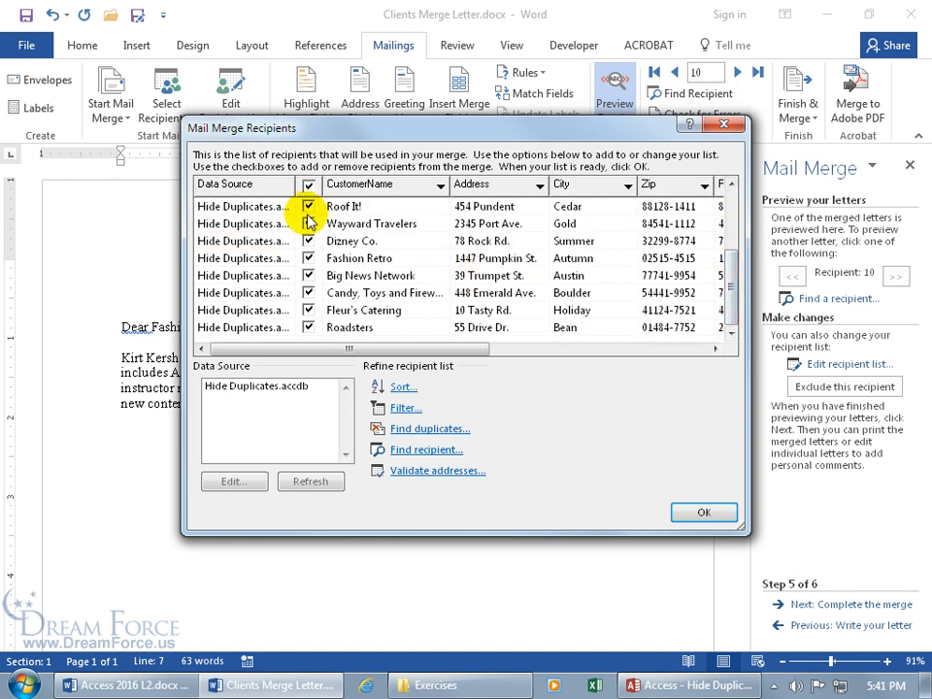
{"action": "left_click", "coordinate": [703, 516]}
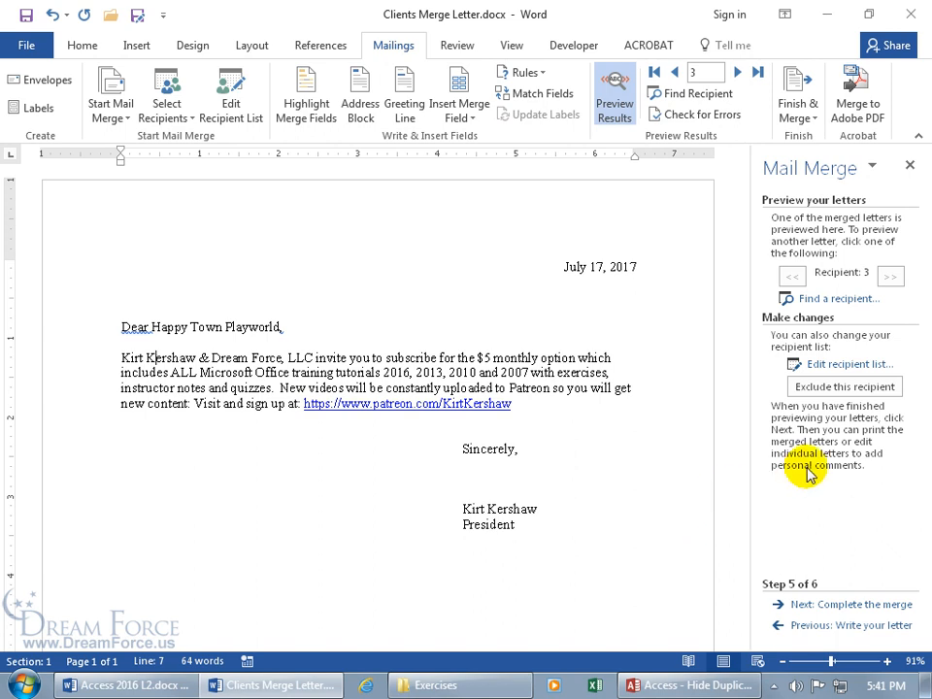
Complete the merge by generating individual letters for all records in a new document
{"action": "left_click", "coordinate": [851, 605]}
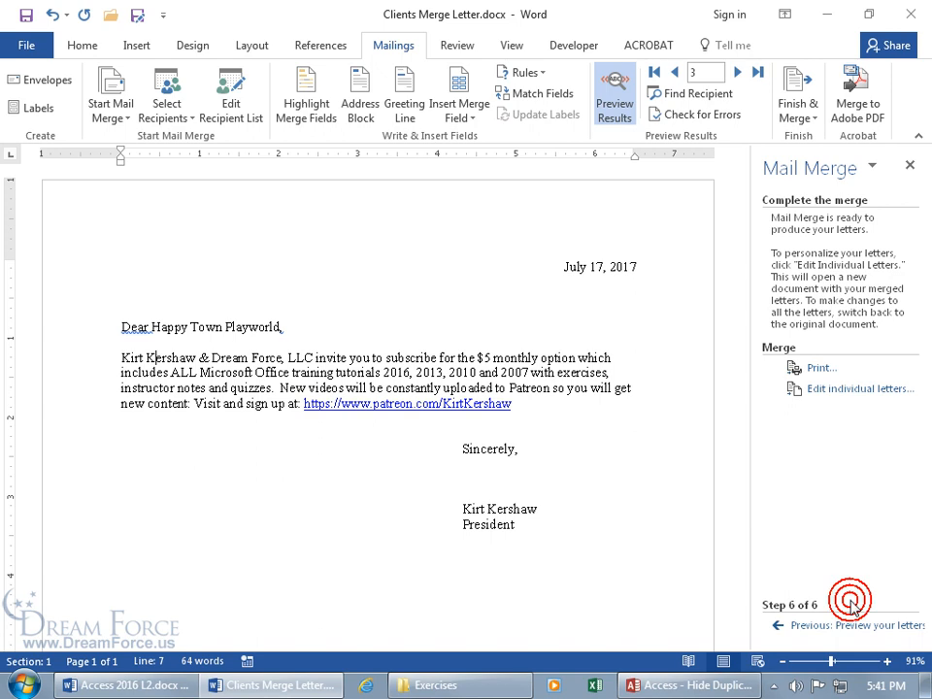
{"action": "left_click", "coordinate": [822, 391]}
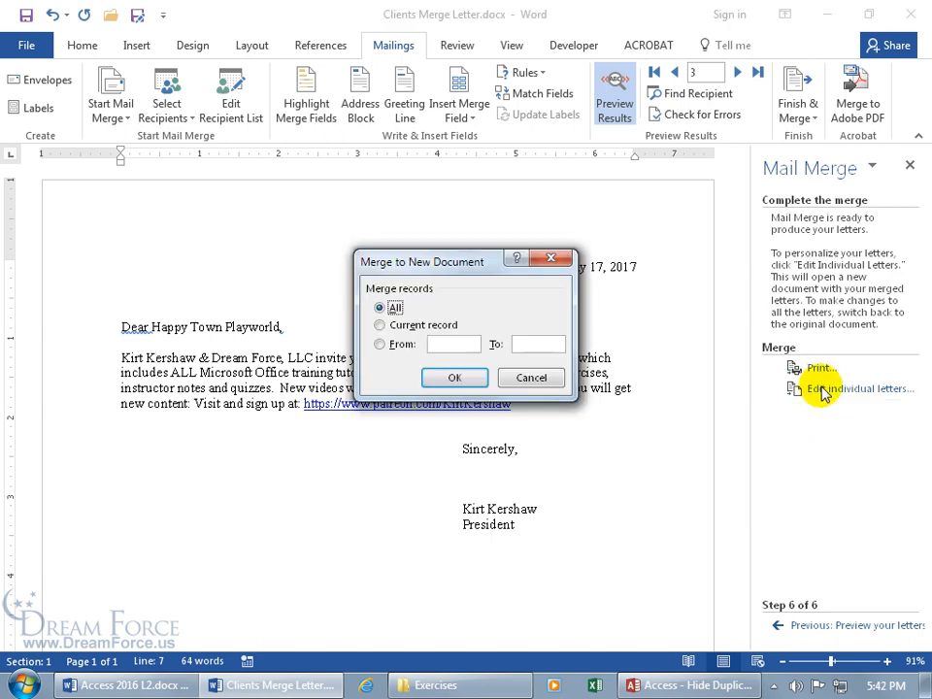
{"action": "left_click", "coordinate": [450, 377]}
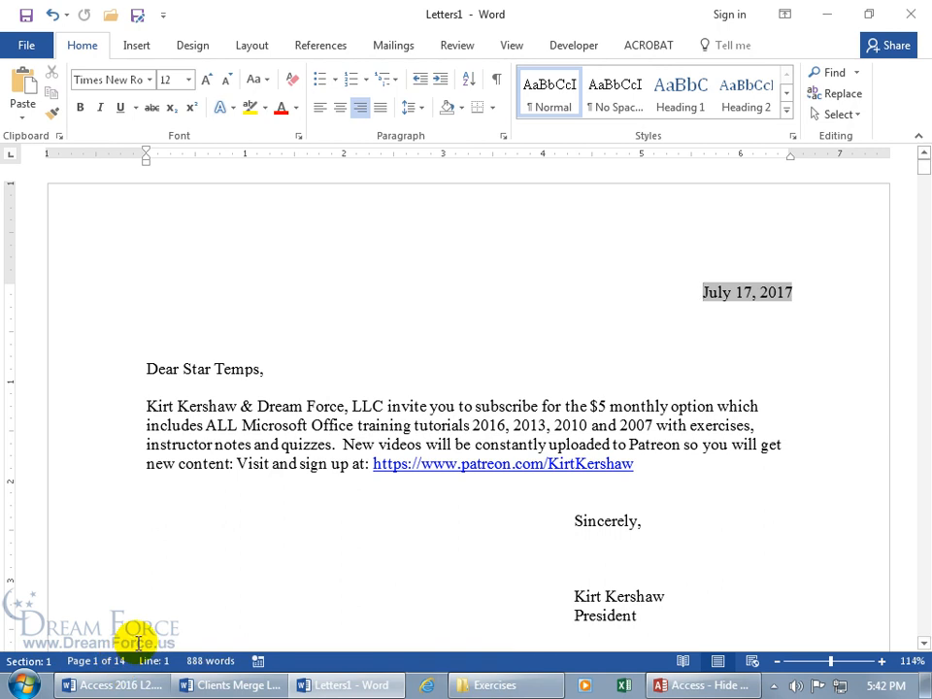
Add "PS" below the signature block of the Star Temps letter, and look at the Happy Town Playworld letter
{"action": "scroll", "coordinate": [274, 542], "scroll_direction": "down", "scroll_amount": 3}
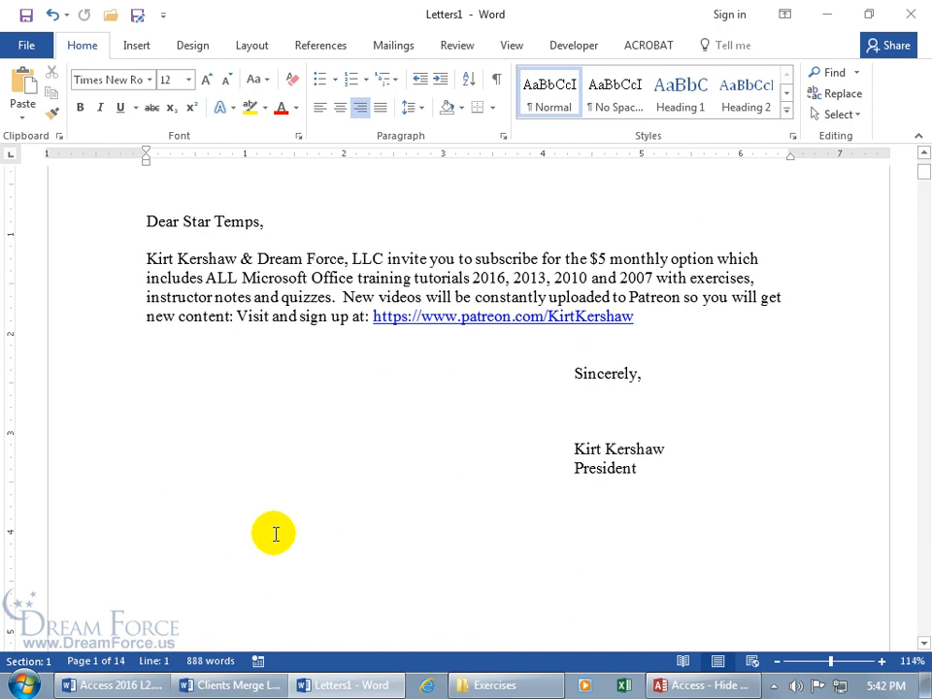
{"action": "left_click", "coordinate": [675, 422]}
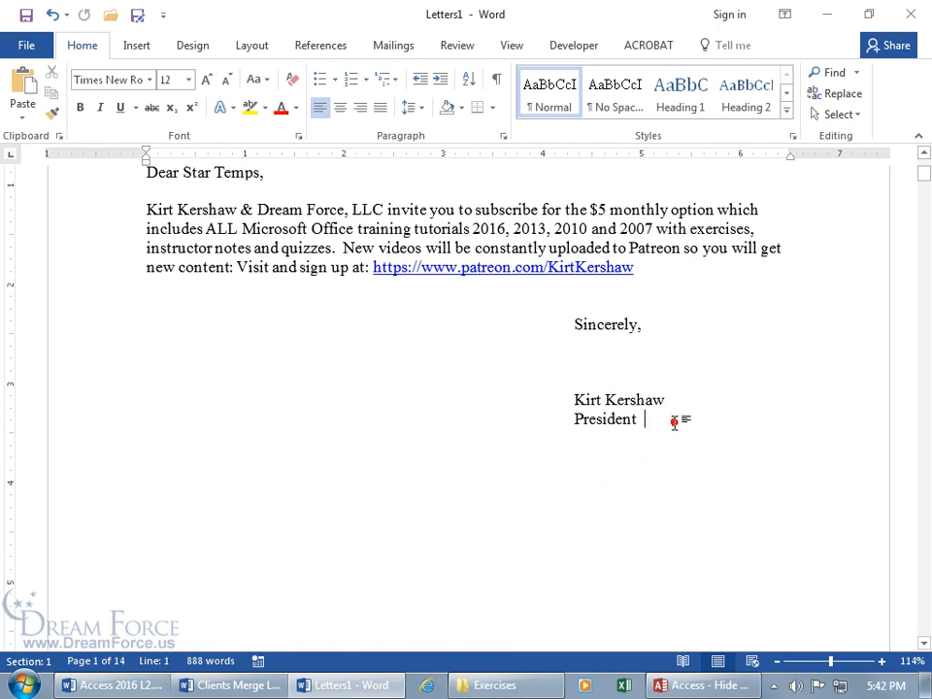
{"action": "key", "text": "Return"}
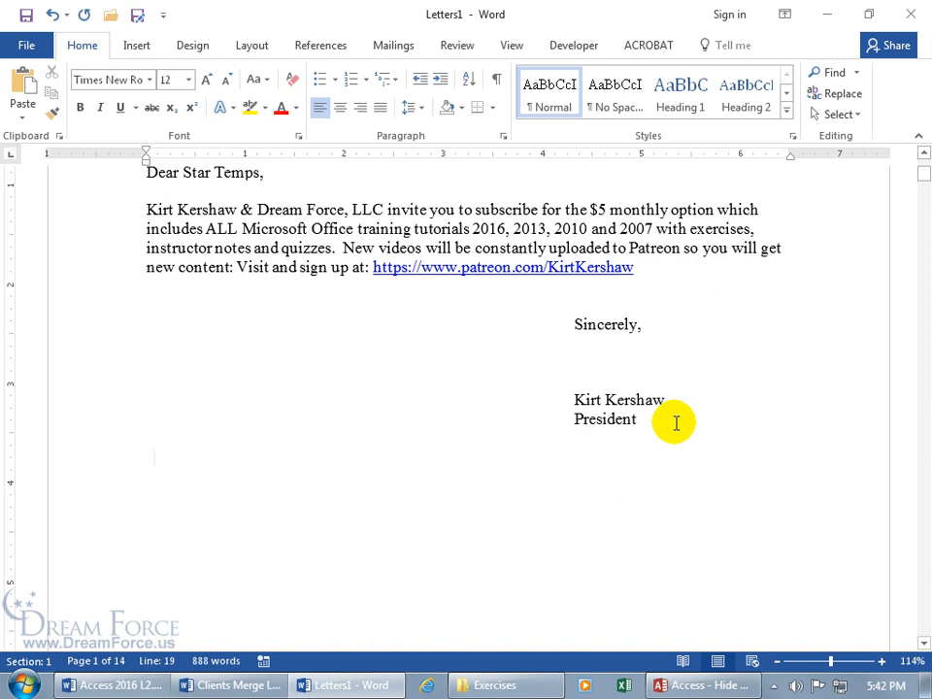
{"action": "key", "text": "Return"}
{"action": "type", "text": "PS"}
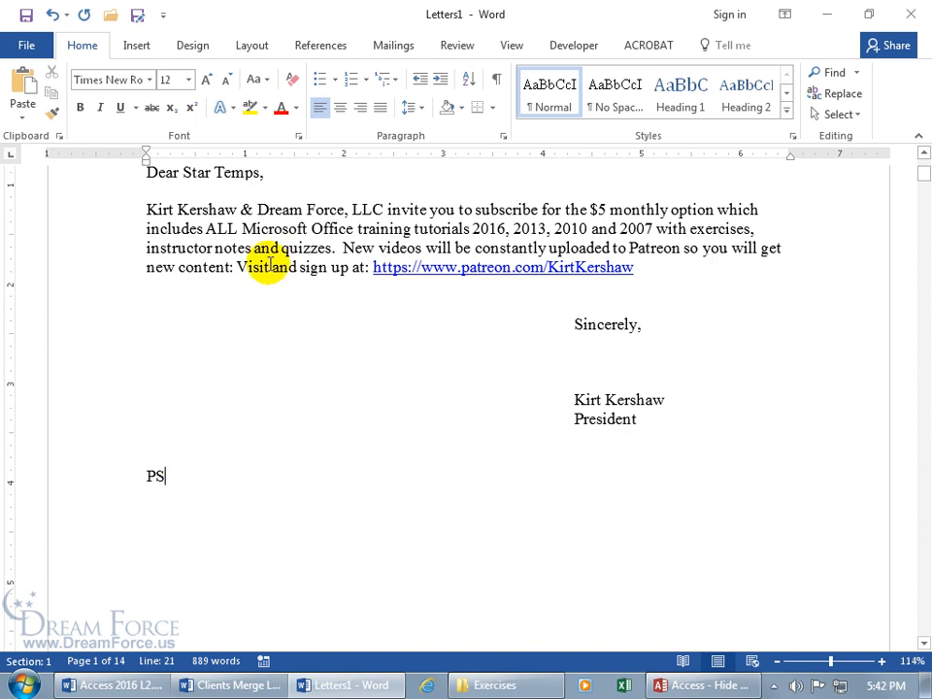
{"action": "left_click_drag", "start_coordinate": [917, 184], "coordinate": [923, 248]}
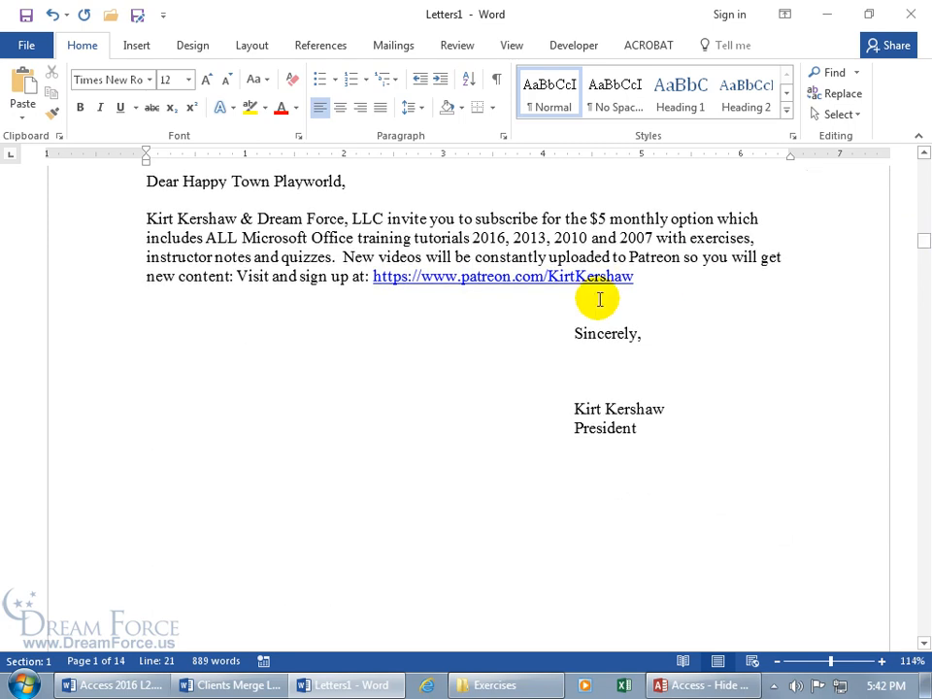
Close the merged letters document and Clients Merge Letter.docx without saving either
{"action": "left_click", "coordinate": [910, 20]}
{"action": "left_click", "coordinate": [475, 379]}
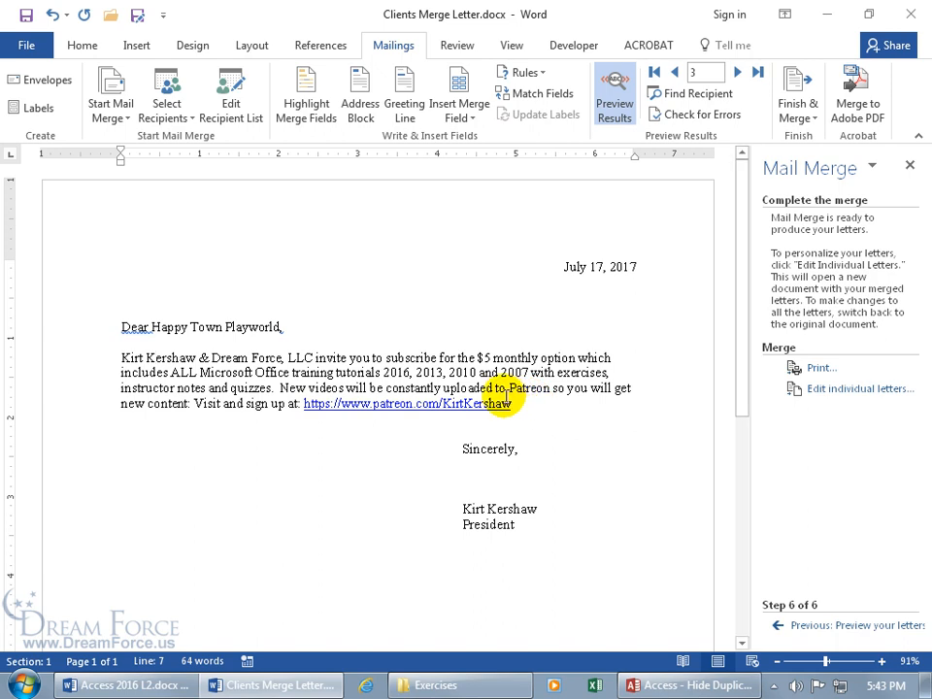
{"action": "left_click", "coordinate": [909, 14]}
{"action": "left_click", "coordinate": [462, 367]}
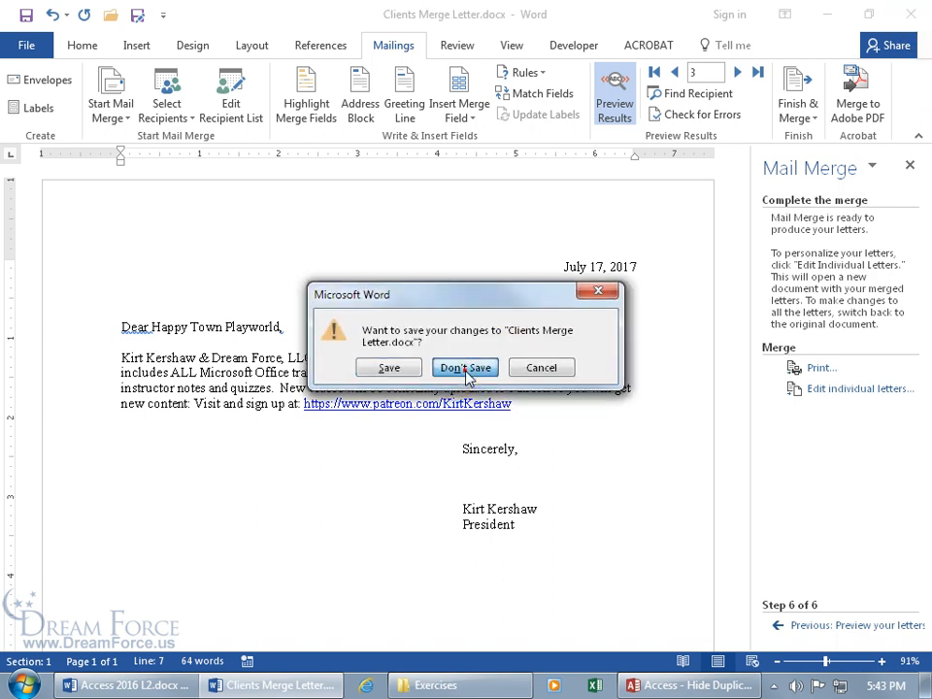
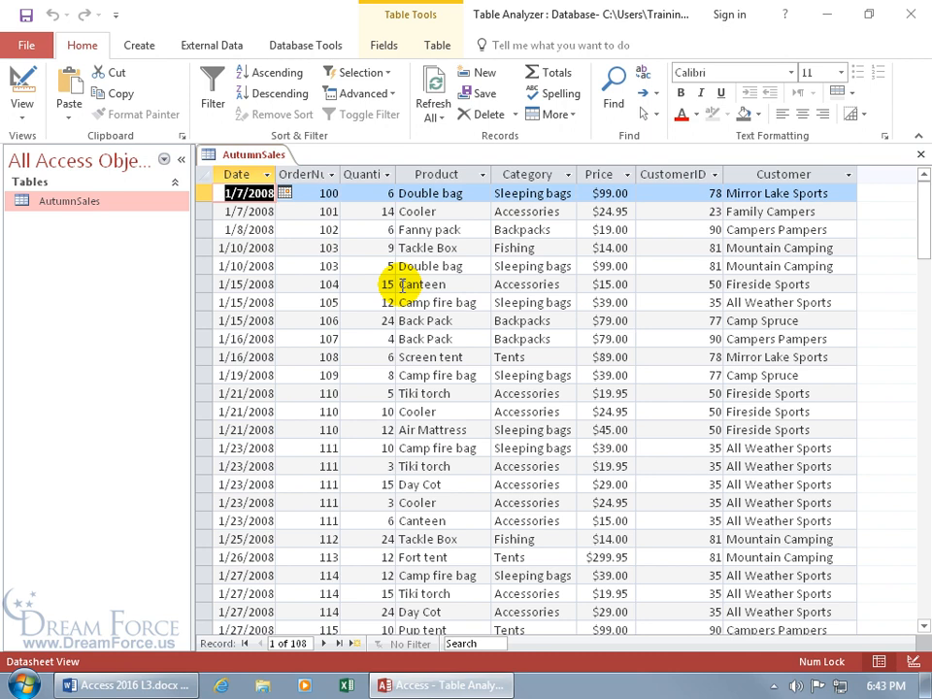
Duplicate the AutumnSales table with structure and data under the name tblOrders
{"action": "right_click", "coordinate": [66, 201]}
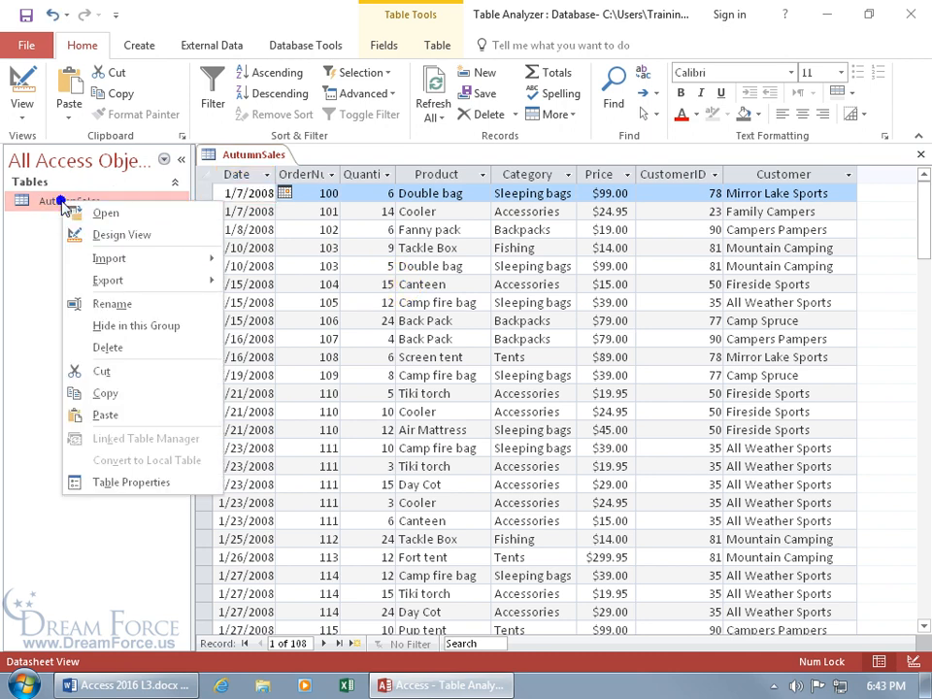
{"action": "left_click", "coordinate": [107, 393]}
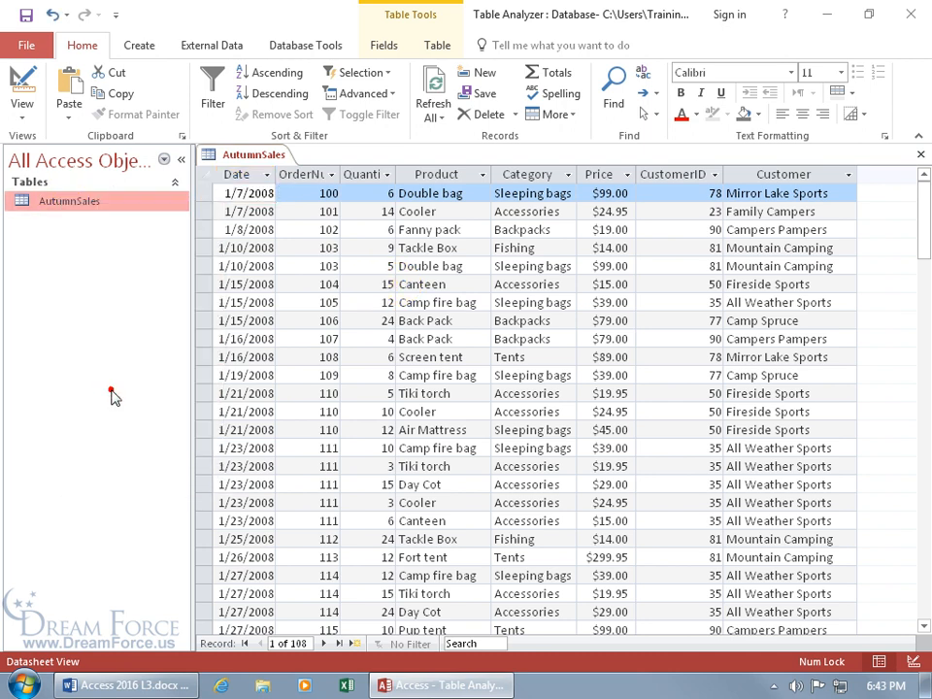
{"action": "right_click", "coordinate": [69, 297]}
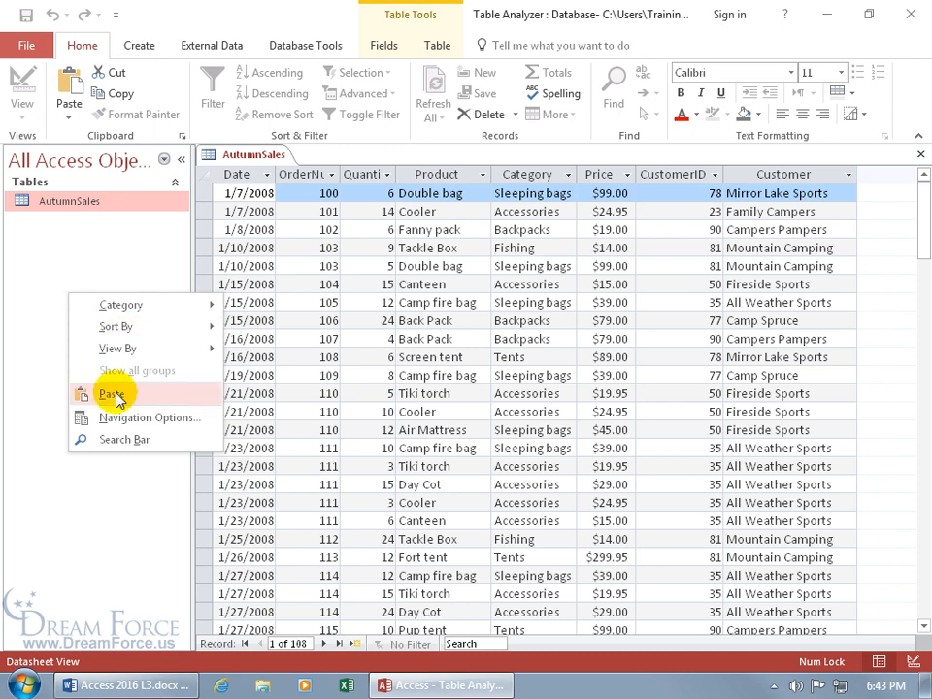
{"action": "left_click", "coordinate": [76, 393]}
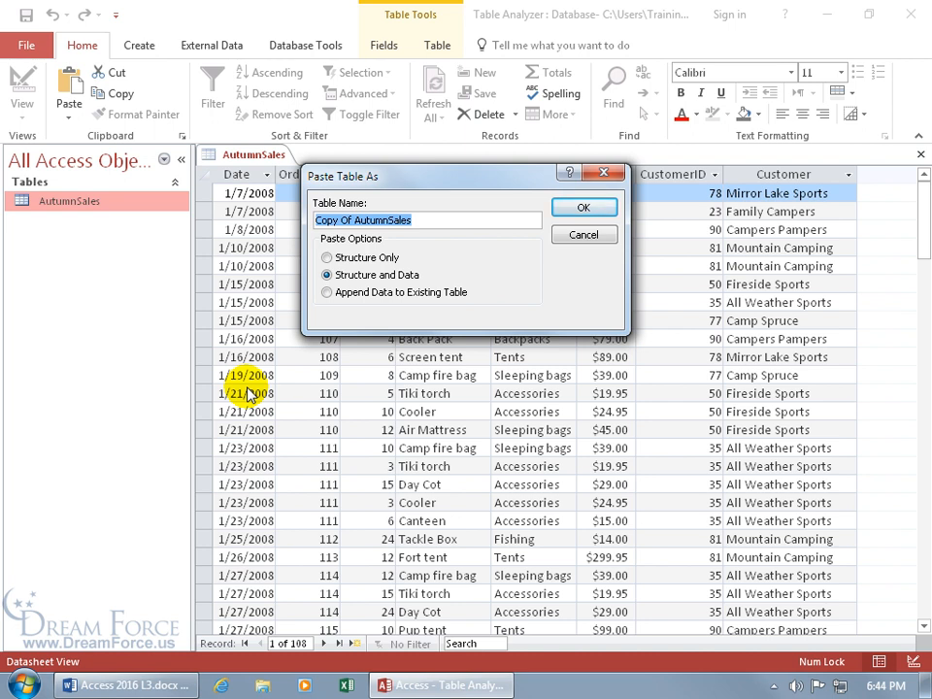
{"action": "type", "text": "tbl"}
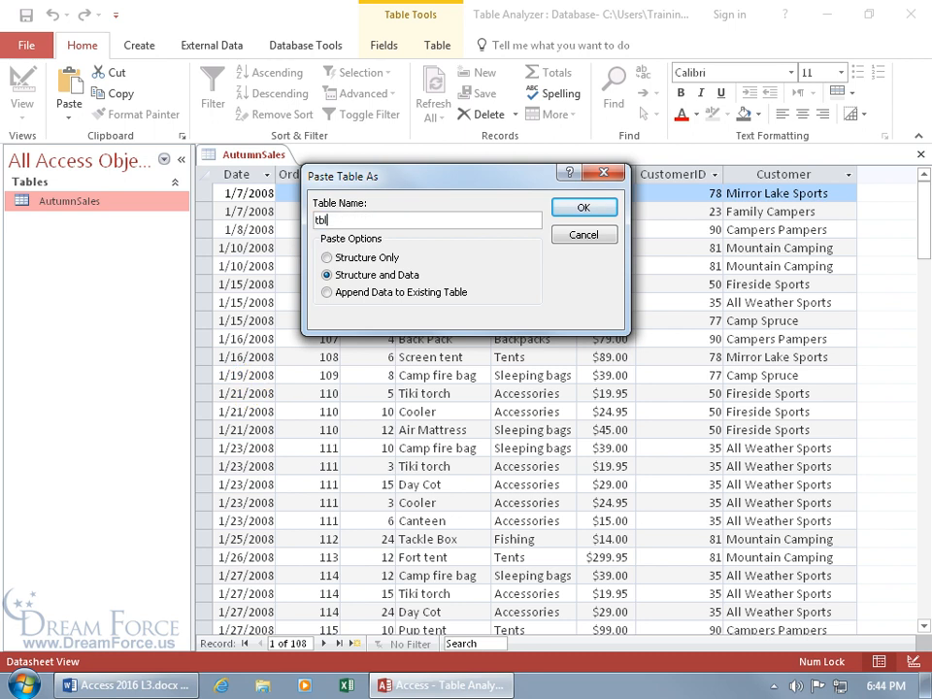
{"action": "type", "text": "Orders"}
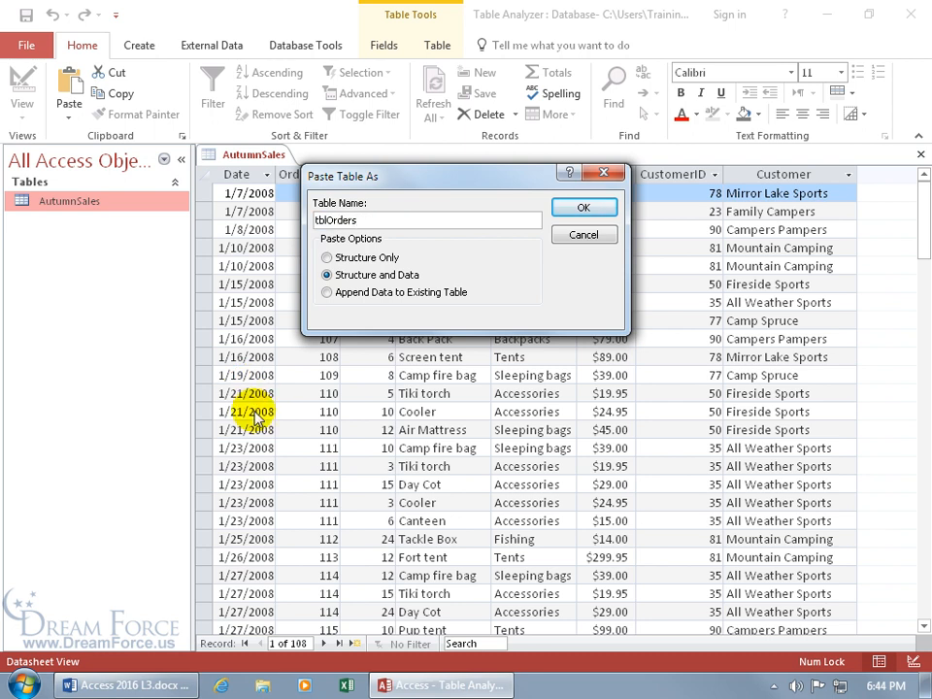
{"action": "left_click", "coordinate": [581, 207]}
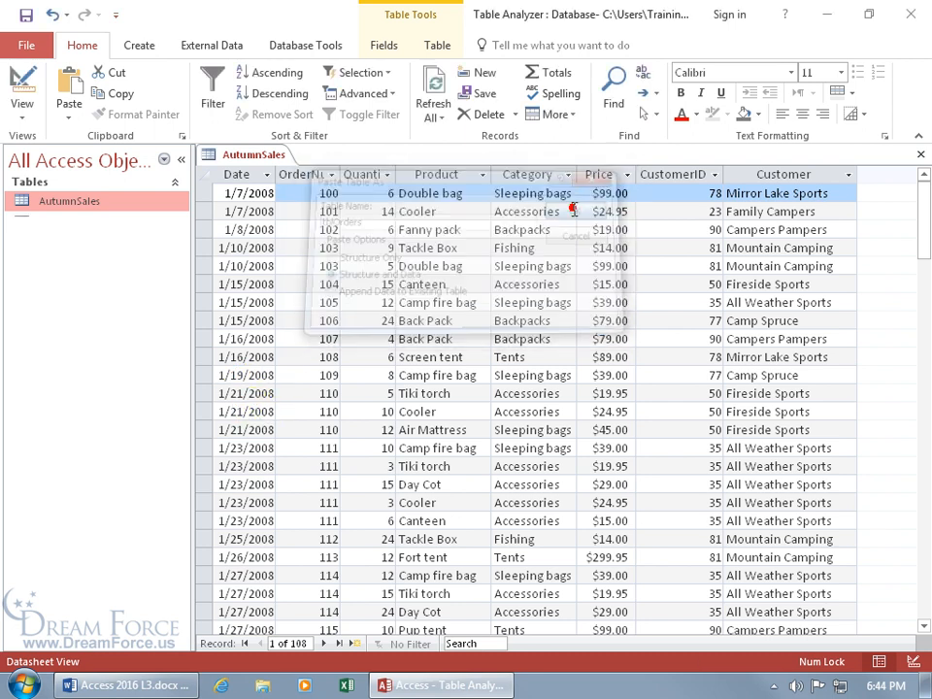
Review the records in the tblOrders table, and delete that table from the database
{"action": "double_click", "coordinate": [69, 223]}
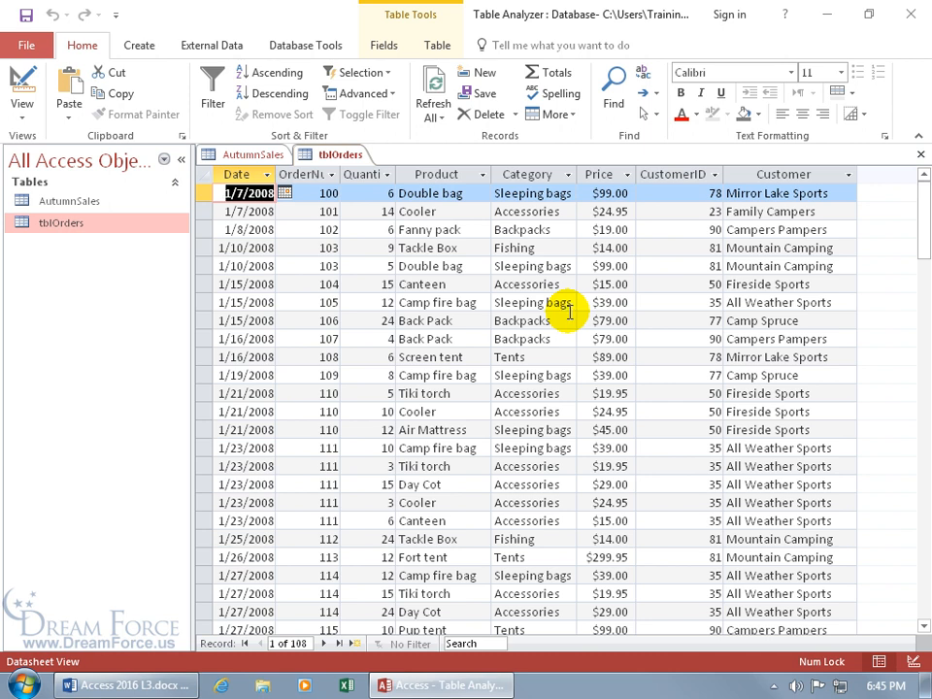
{"action": "left_click", "coordinate": [922, 154]}
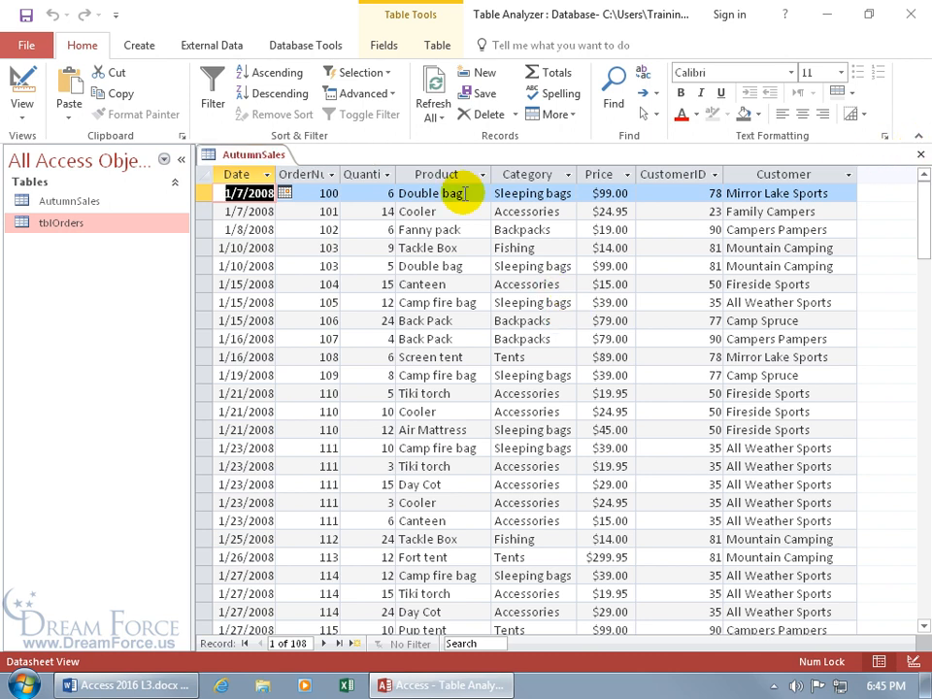
{"action": "right_click", "coordinate": [57, 224]}
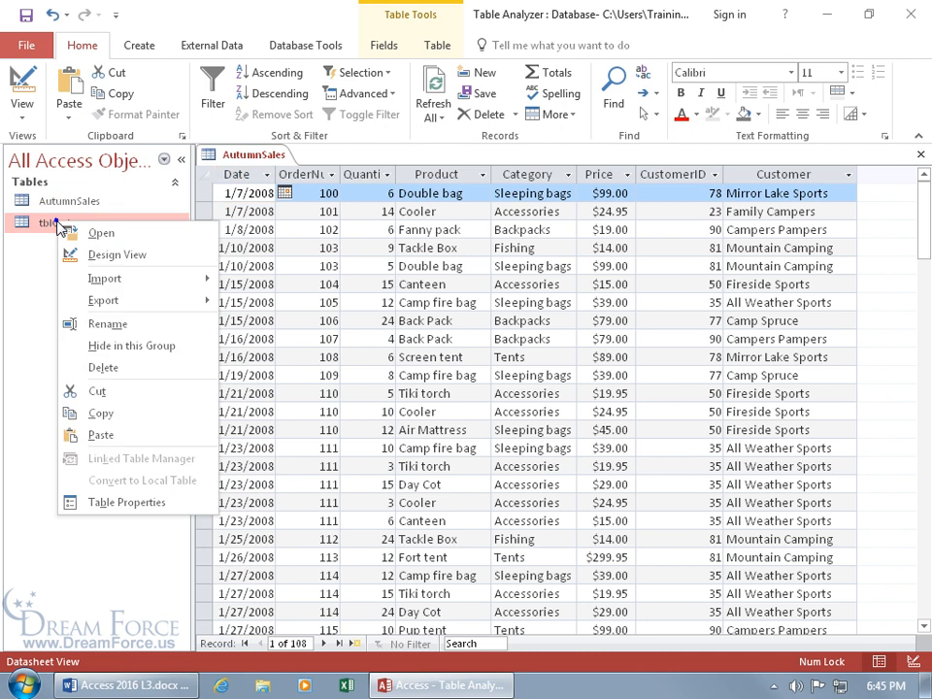
{"action": "left_click", "coordinate": [103, 369]}
{"action": "left_click", "coordinate": [388, 405]}
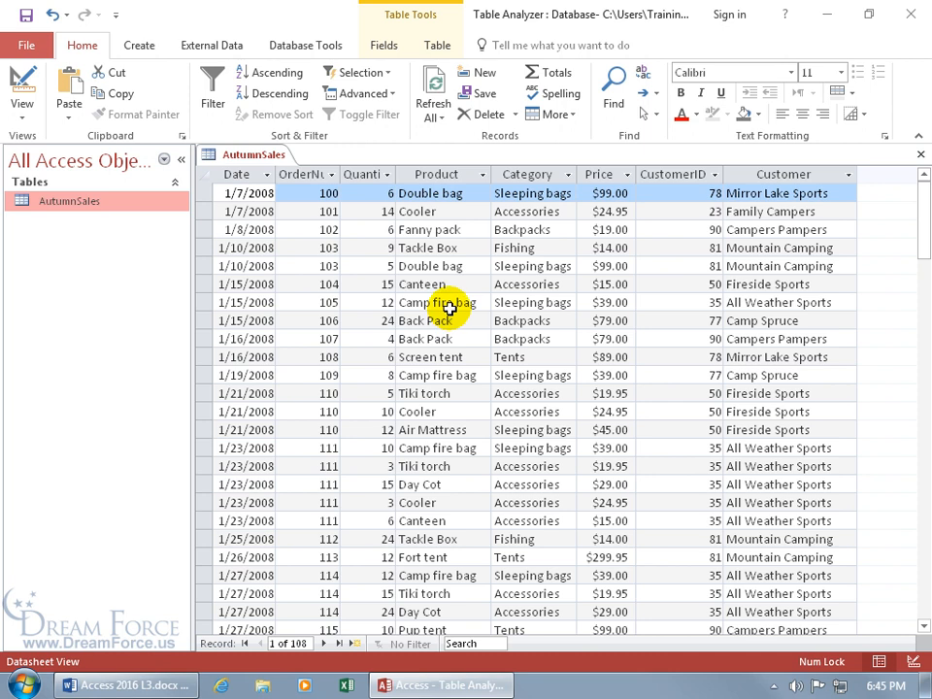
Start the Table Analyzer Wizard from the open AutumnSales table
{"action": "left_click", "coordinate": [460, 393]}
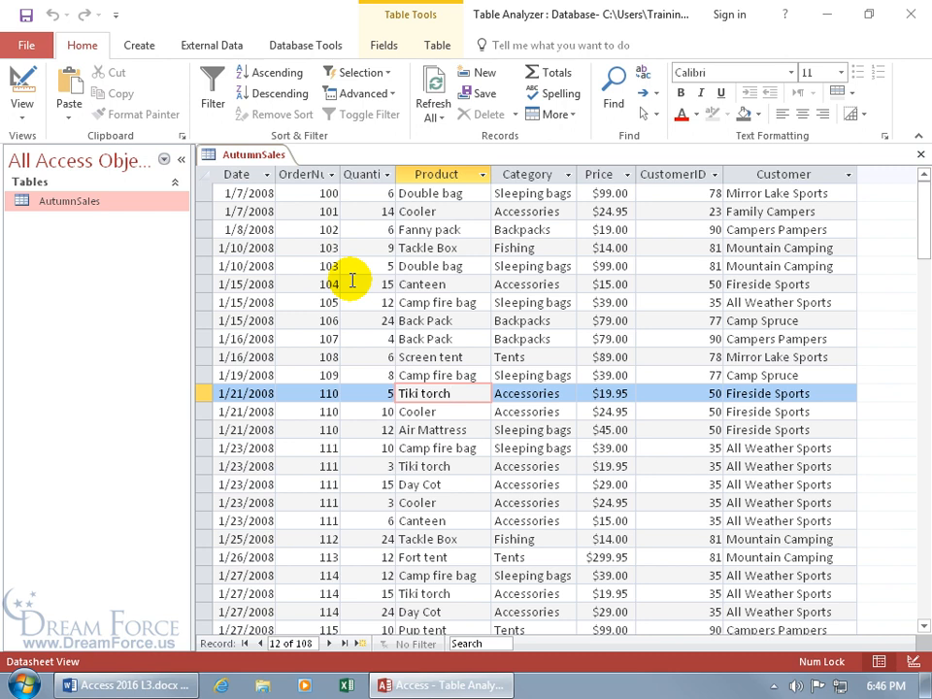
{"action": "left_click", "coordinate": [309, 45]}
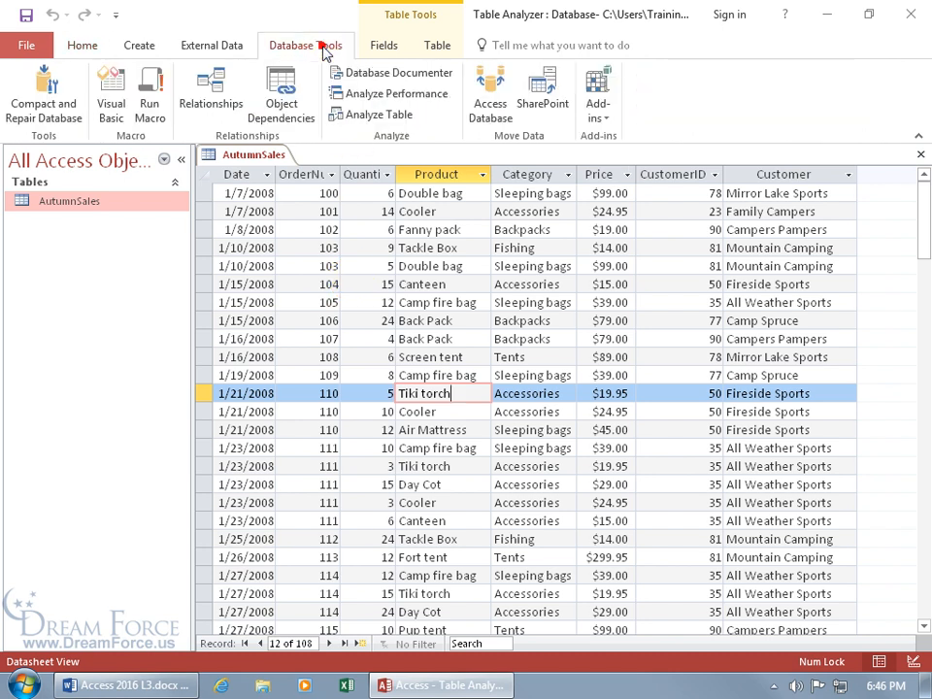
{"action": "left_click", "coordinate": [389, 118]}
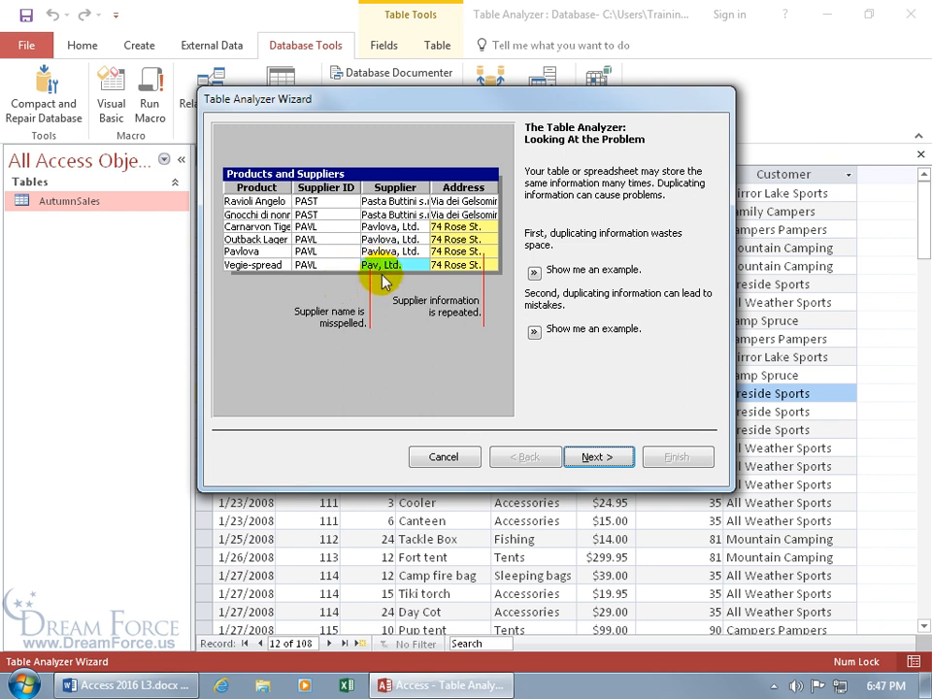
Look through the wizard's introductory pages, including the example of how duplicated information can lead to mistakes
{"action": "left_click", "coordinate": [600, 457]}
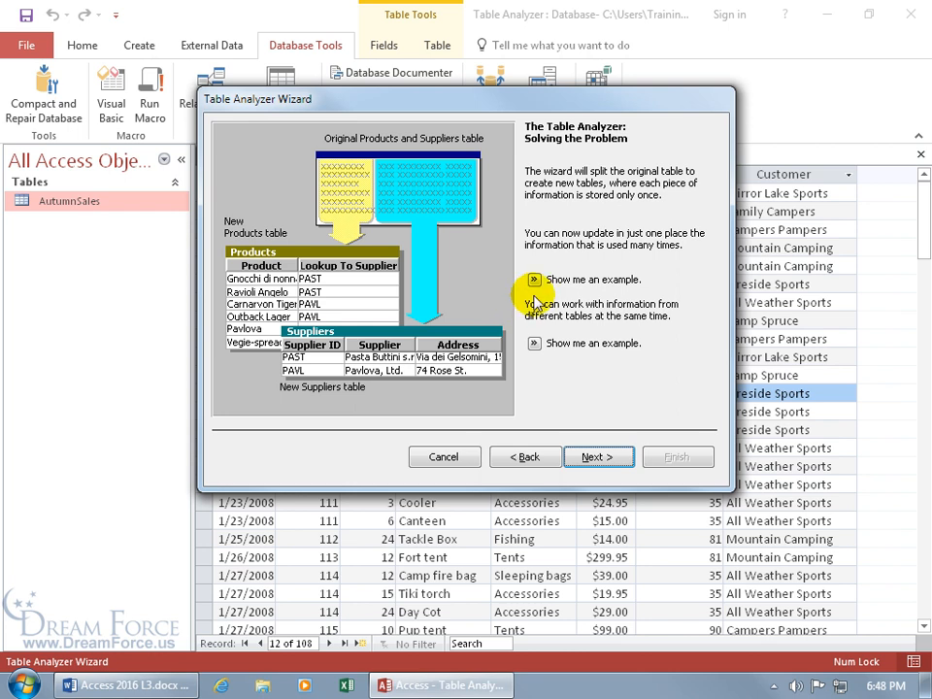
{"action": "left_click", "coordinate": [520, 452]}
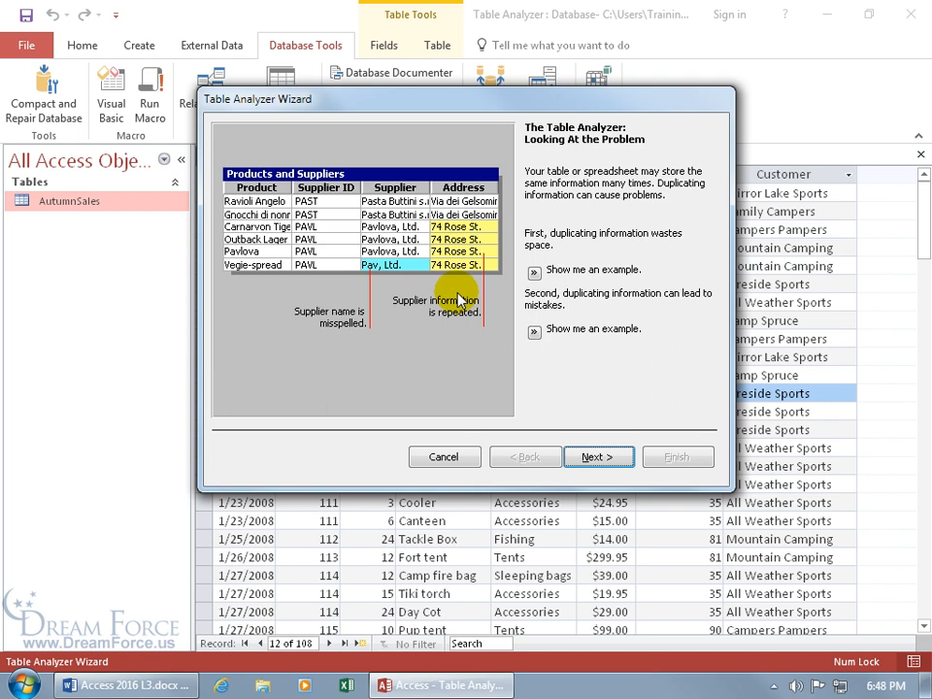
{"action": "left_click", "coordinate": [535, 332]}
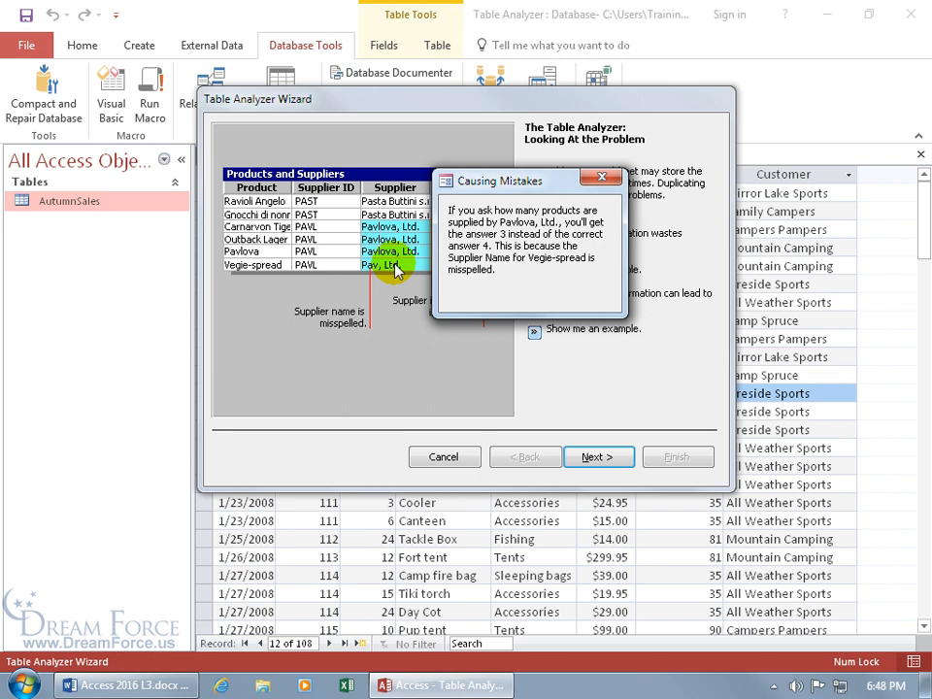
{"action": "left_click", "coordinate": [602, 177]}
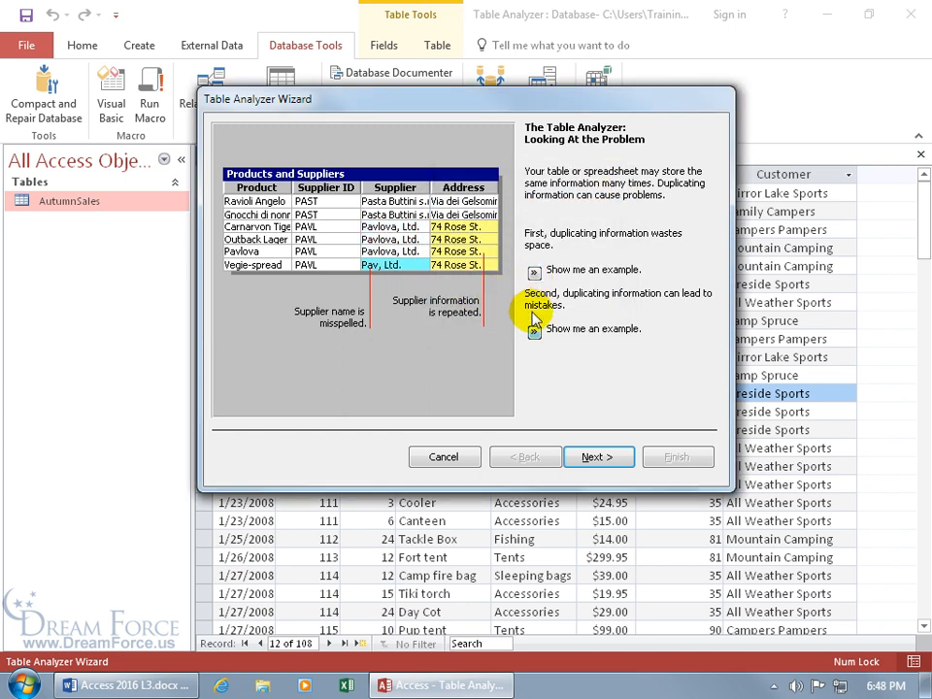
Proceed past the introductory pages and choose AutumnSales as the table with repeated values to split
{"action": "left_click", "coordinate": [592, 458]}
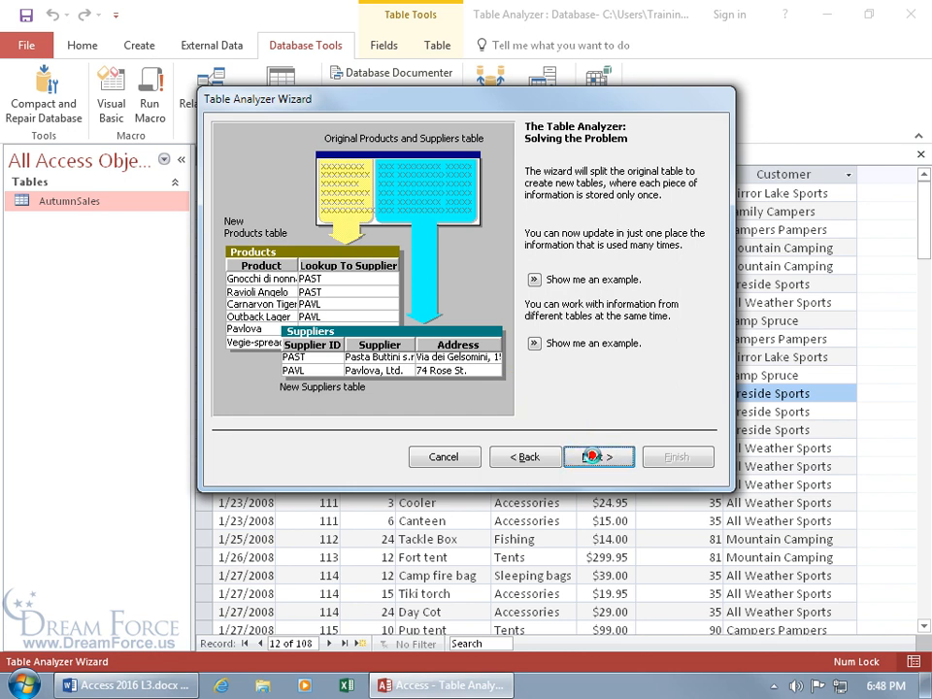
{"action": "left_click", "coordinate": [596, 458]}
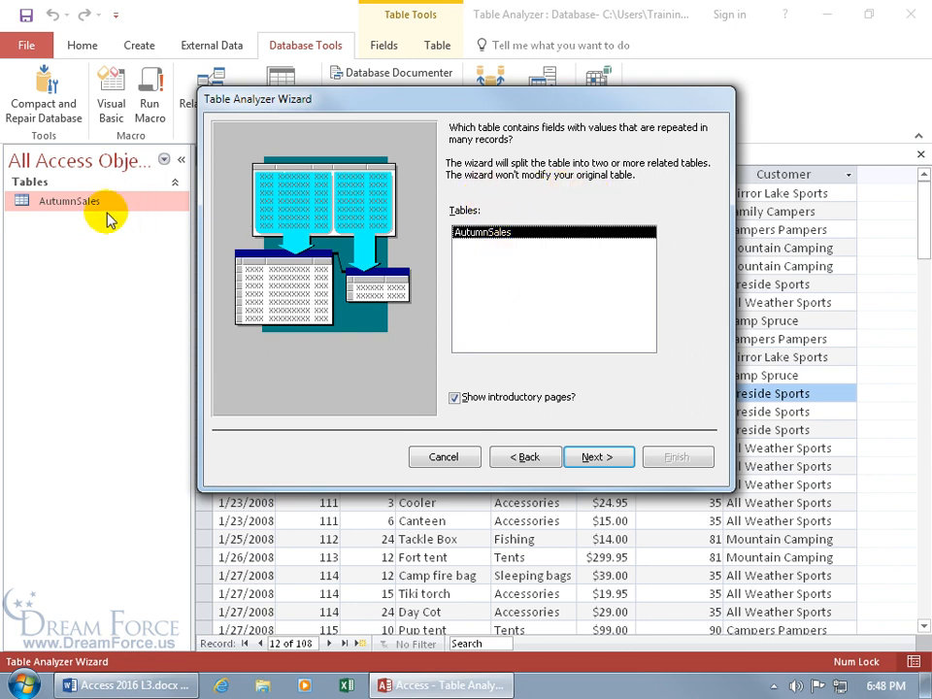
{"action": "left_click", "coordinate": [598, 459]}
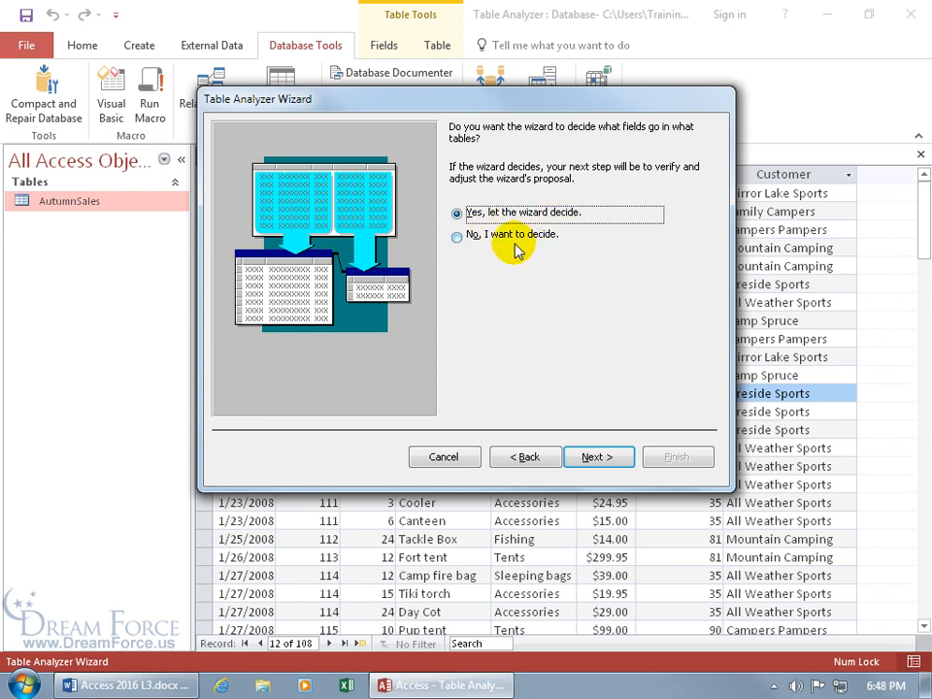
Choose to decide the field grouping manually, and move CustomerID out of Table1 into a new table named tblCustomer
{"action": "left_click", "coordinate": [458, 237]}
{"action": "left_click", "coordinate": [602, 460]}
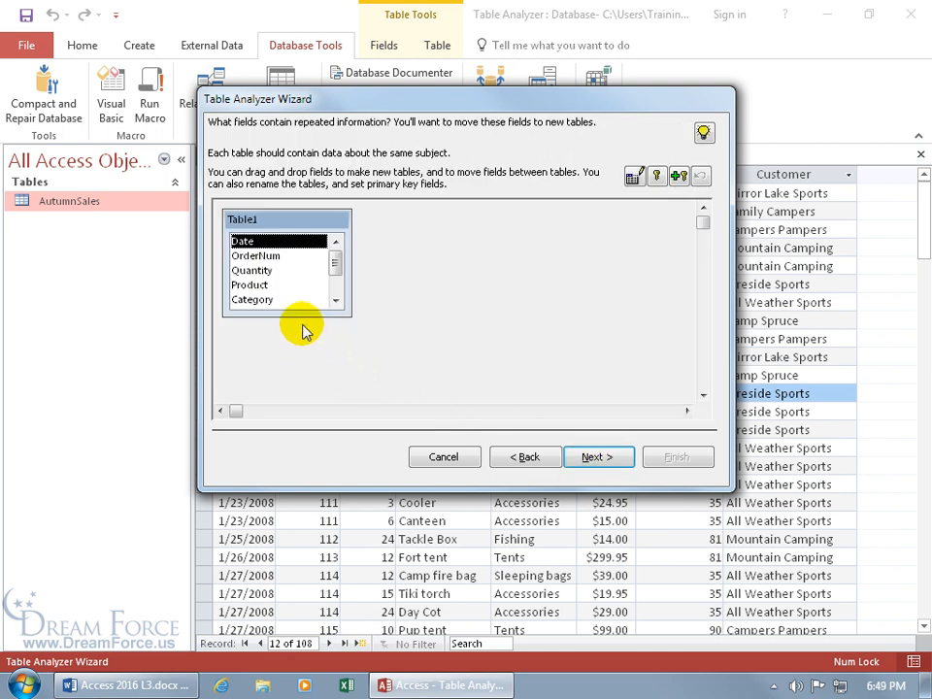
{"action": "left_click_drag", "start_coordinate": [301, 319], "coordinate": [302, 368]}
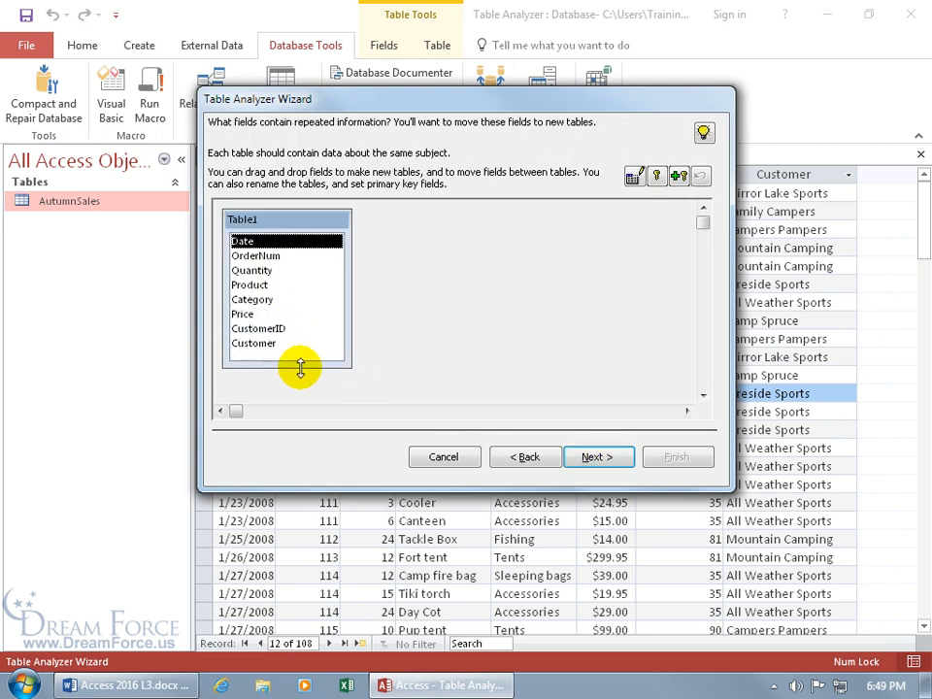
{"action": "left_click", "coordinate": [267, 330]}
{"action": "left_click_drag", "start_coordinate": [257, 329], "coordinate": [497, 332]}
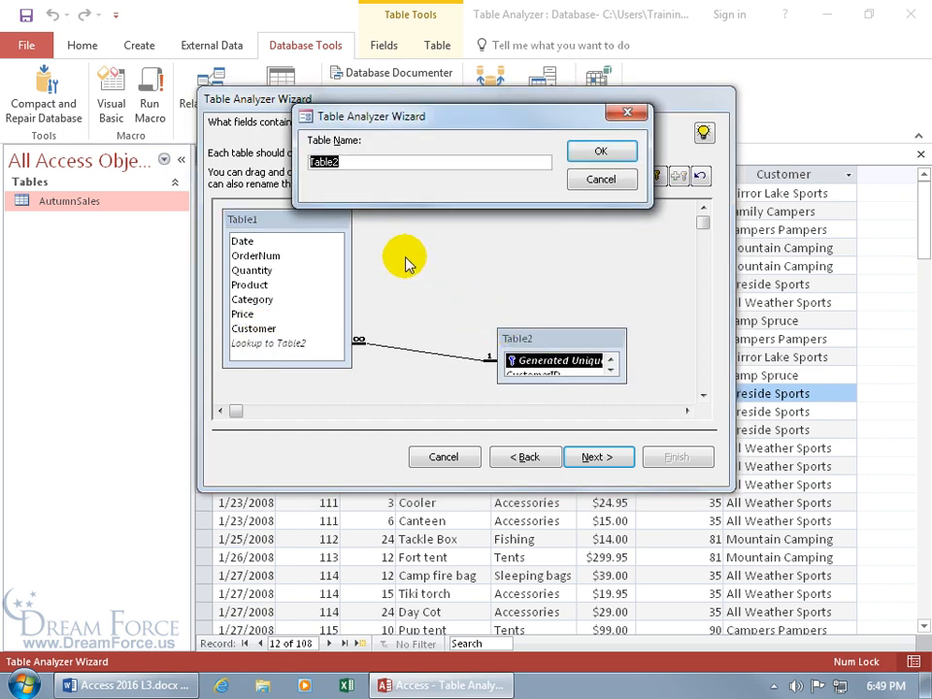
{"action": "type", "text": "tbl"}
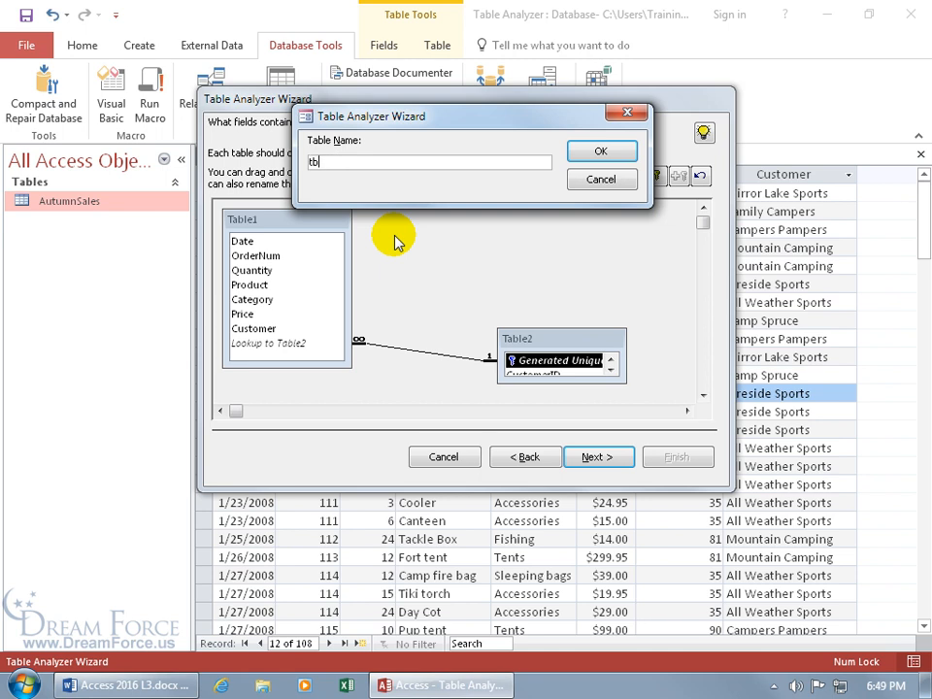
{"action": "type", "text": "Customer"}
{"action": "key", "text": "Return"}
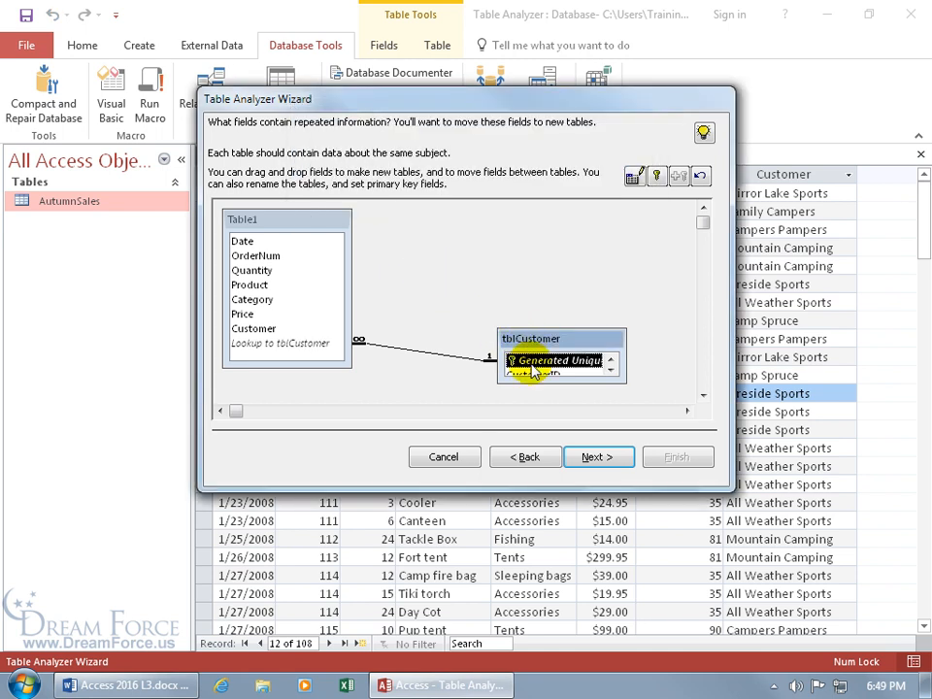
Make CustomerID the primary key of tblCustomer, and move the Customer field from Table1 into that table
{"action": "left_click_drag", "start_coordinate": [531, 381], "coordinate": [536, 395]}
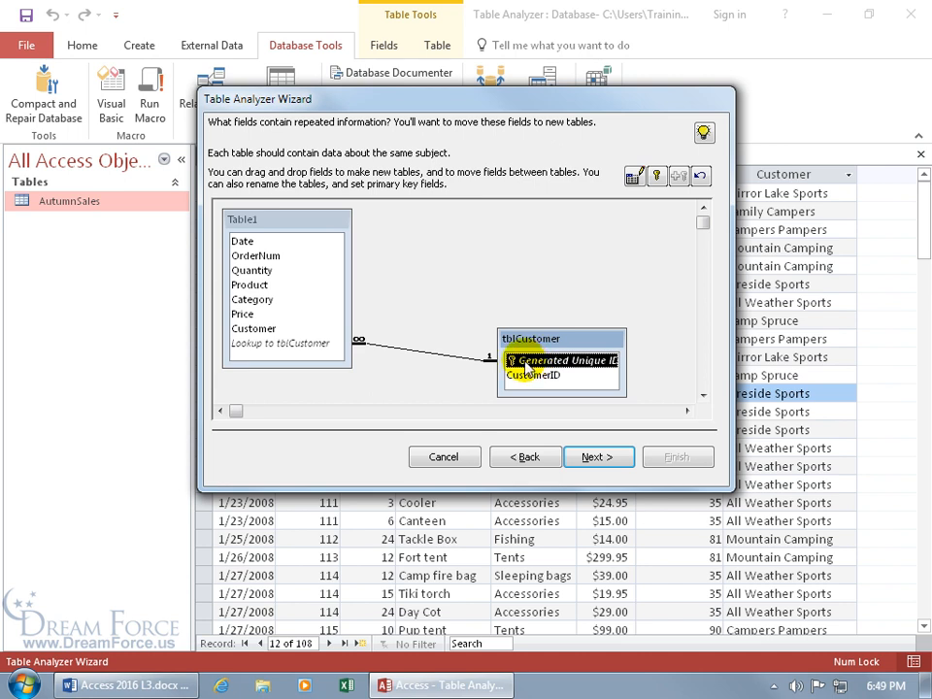
{"action": "left_click", "coordinate": [532, 377]}
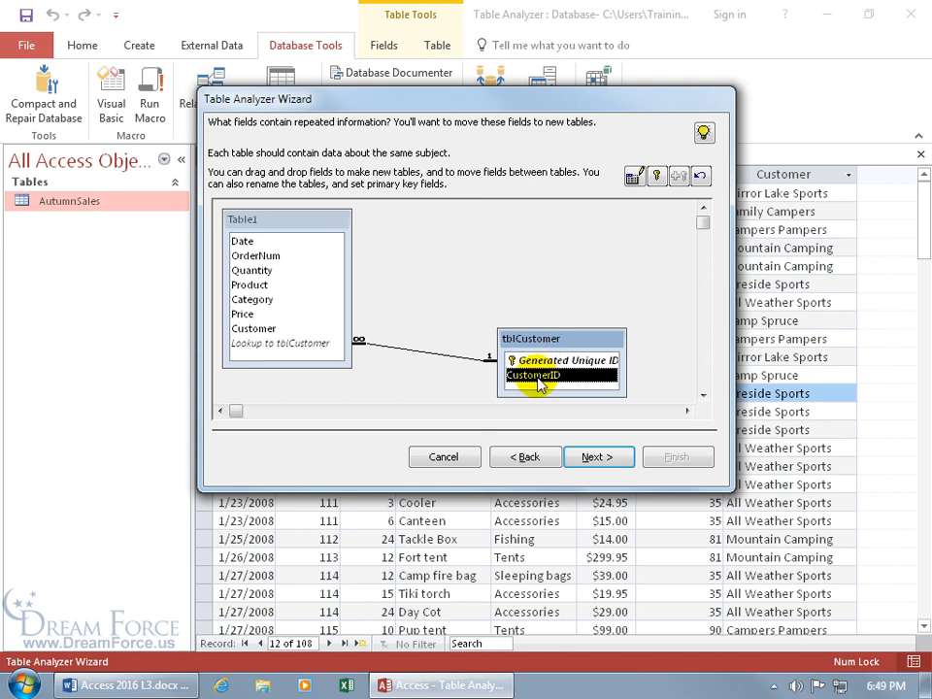
{"action": "left_click", "coordinate": [656, 177]}
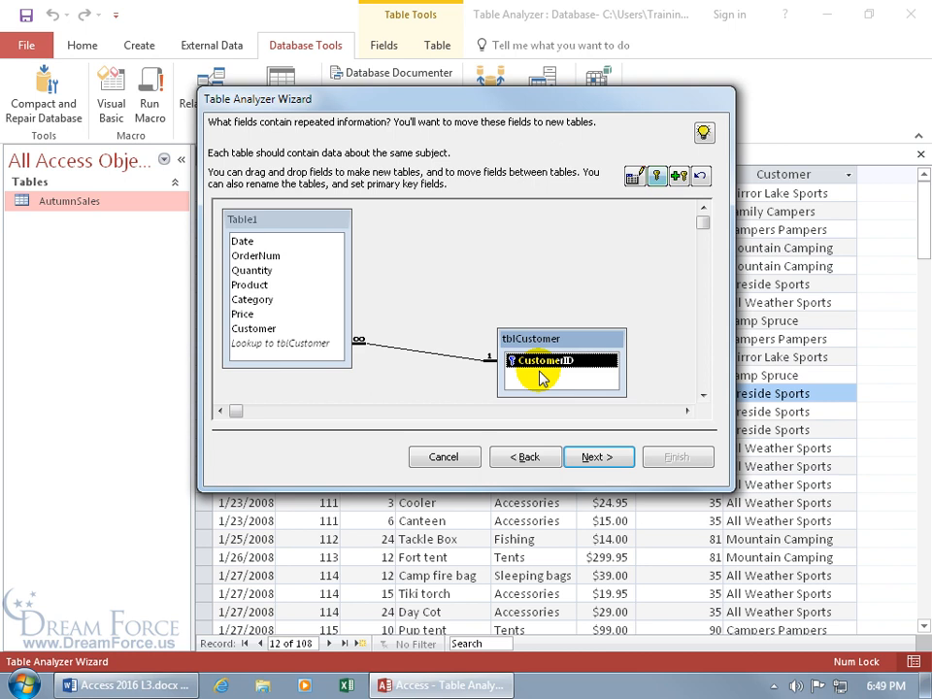
{"action": "left_click", "coordinate": [248, 328]}
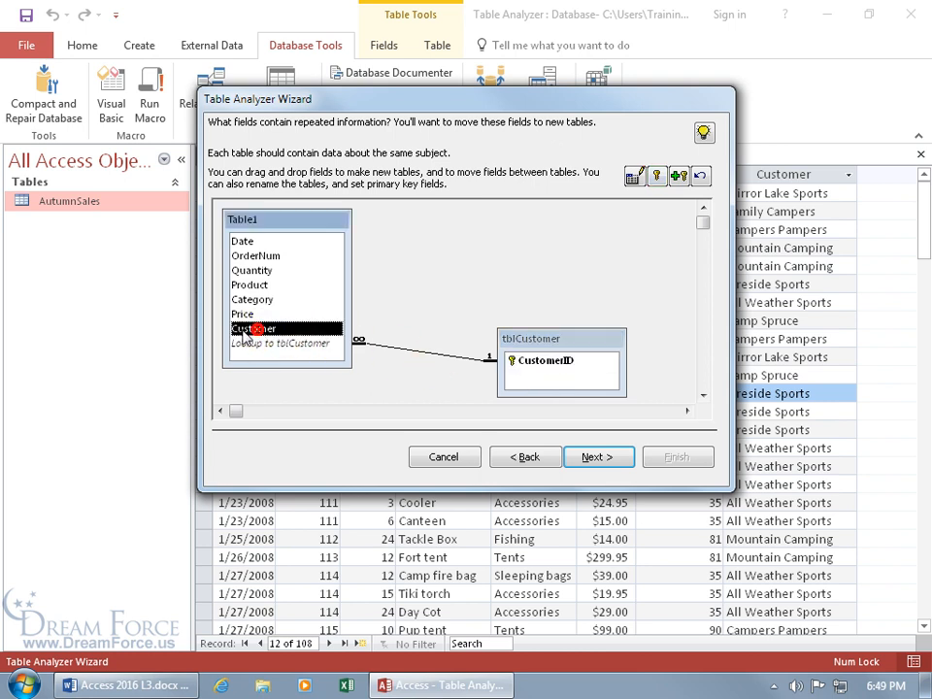
{"action": "left_click_drag", "start_coordinate": [313, 330], "coordinate": [534, 379]}
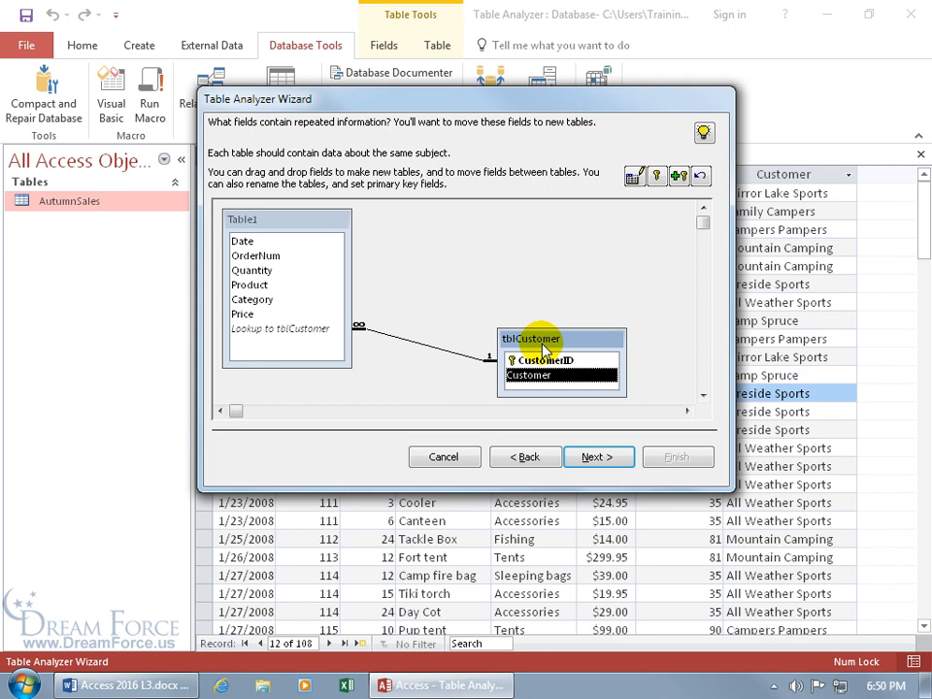
{"action": "left_click", "coordinate": [287, 219]}
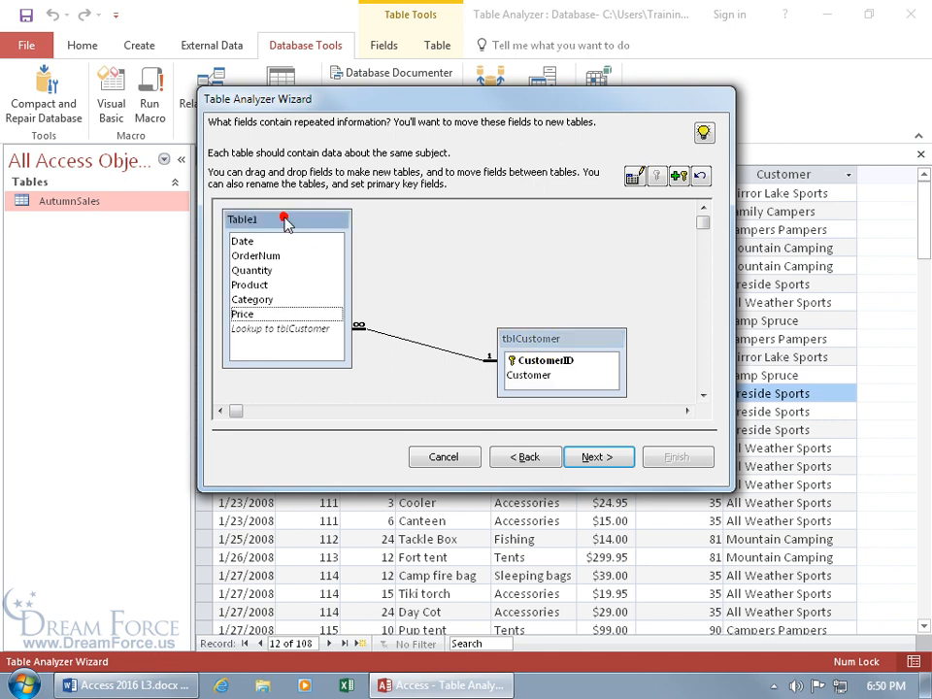
{"action": "left_click", "coordinate": [632, 177]}
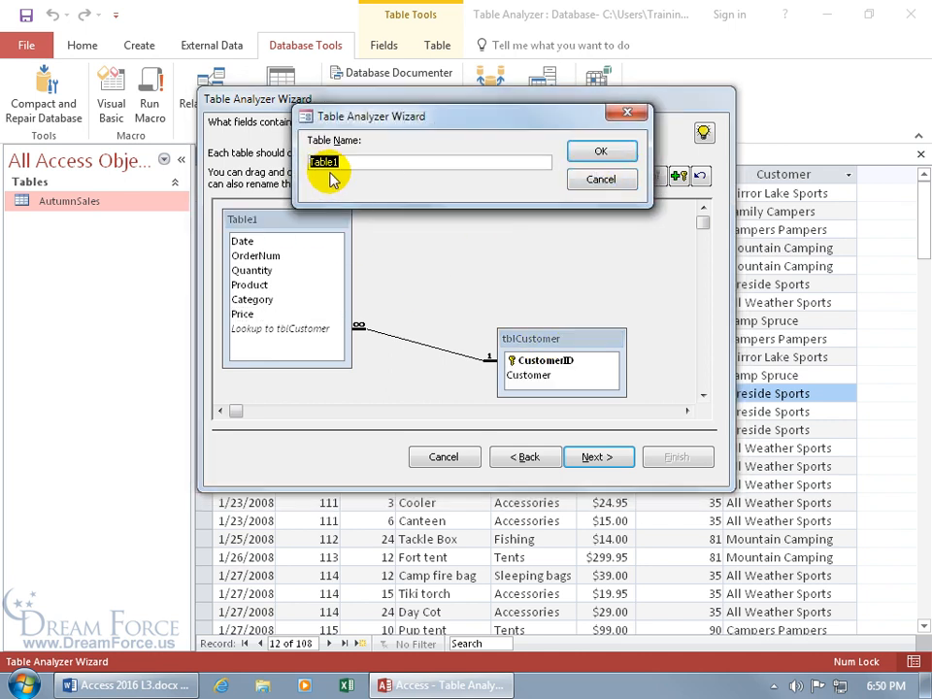
{"action": "left_click", "coordinate": [581, 177]}
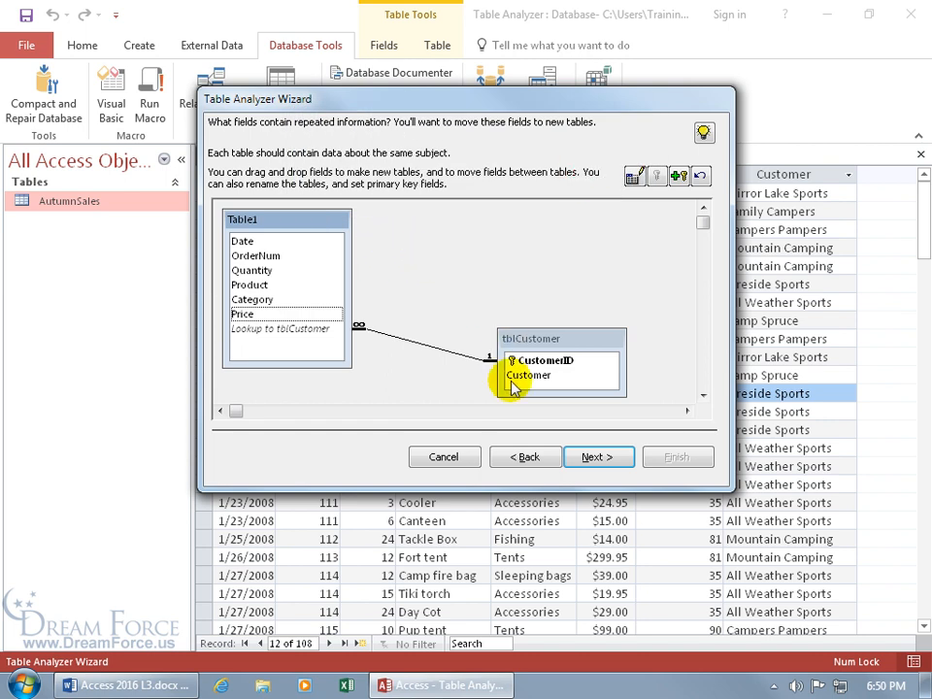
Return to the field-grouping question and let the wizard decide which fields go in which tables
{"action": "left_click", "coordinate": [528, 456]}
{"action": "left_click", "coordinate": [456, 213]}
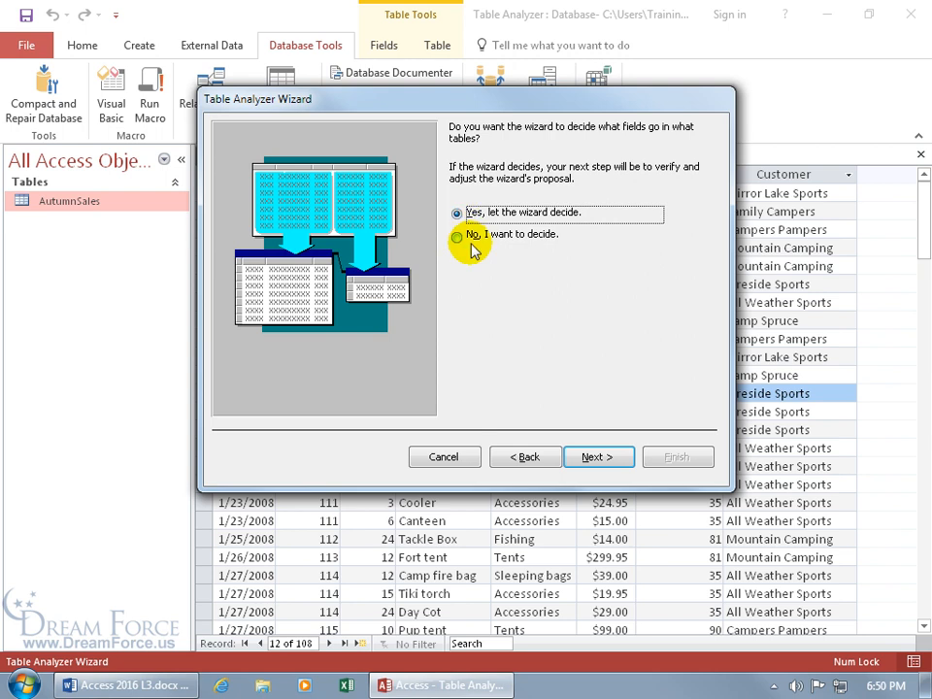
{"action": "left_click", "coordinate": [594, 457]}
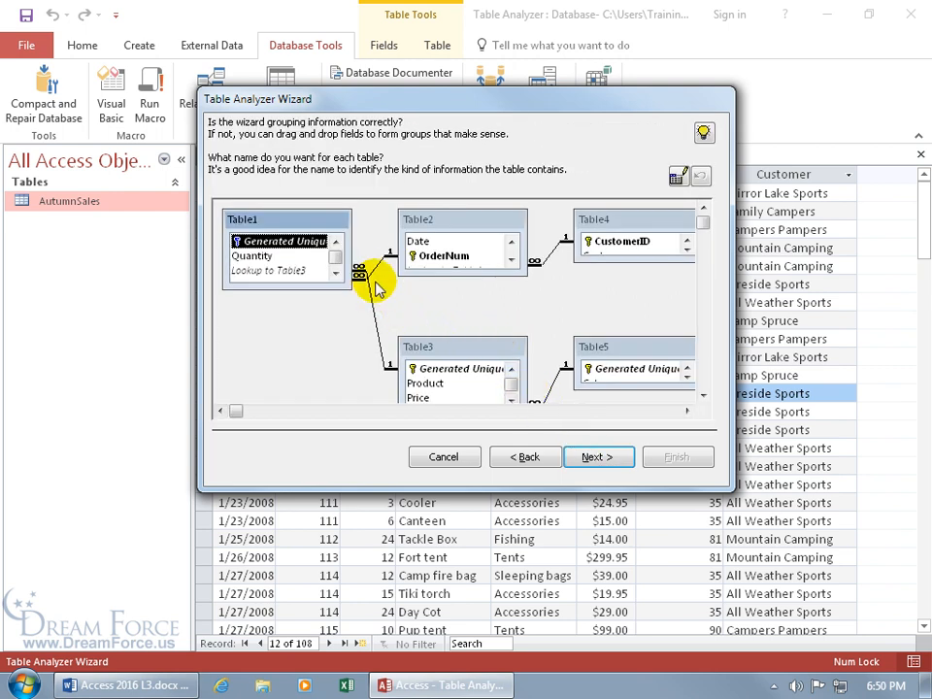
Rearrange the proposed tables so Table3 and Table5 sit in a row beside Table1, with Table2 and Table4 in a row below
{"action": "left_click_drag", "start_coordinate": [445, 342], "coordinate": [429, 262]}
{"action": "left_click_drag", "start_coordinate": [450, 219], "coordinate": [448, 347]}
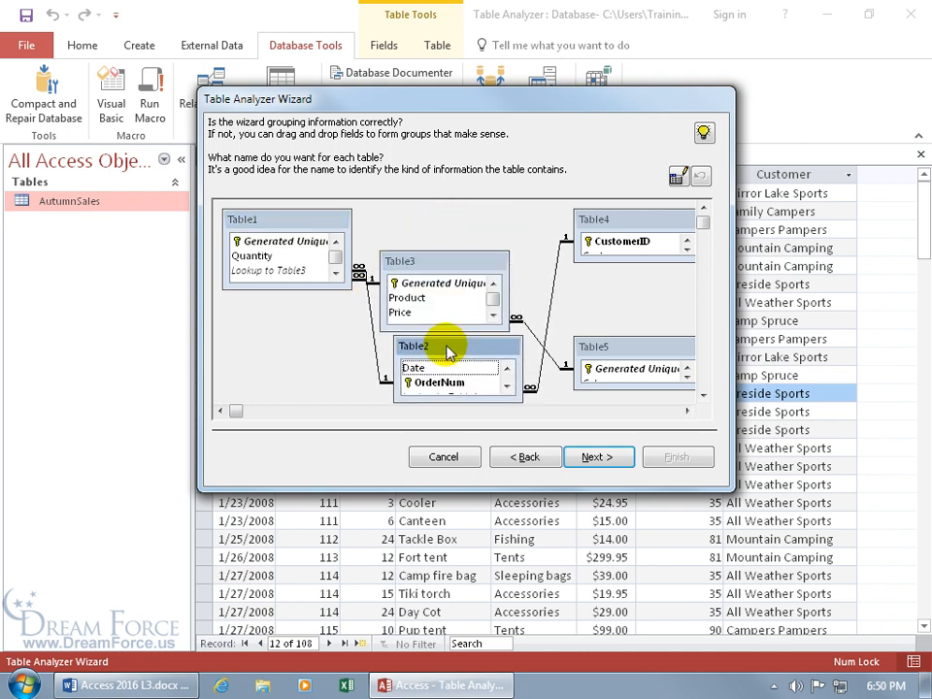
{"action": "mouse_move", "coordinate": [609, 346]}
{"action": "left_mouse_down"}
{"action": "mouse_move", "coordinate": [577, 297]}
{"action": "mouse_move", "coordinate": [571, 254]}
{"action": "mouse_move", "coordinate": [621, 267]}
{"action": "mouse_move", "coordinate": [621, 353]}
{"action": "left_mouse_up"}
{"action": "left_click_drag", "start_coordinate": [442, 269], "coordinate": [444, 222]}
{"action": "left_click_drag", "start_coordinate": [595, 253], "coordinate": [612, 226]}
{"action": "left_click_drag", "start_coordinate": [491, 350], "coordinate": [484, 341]}
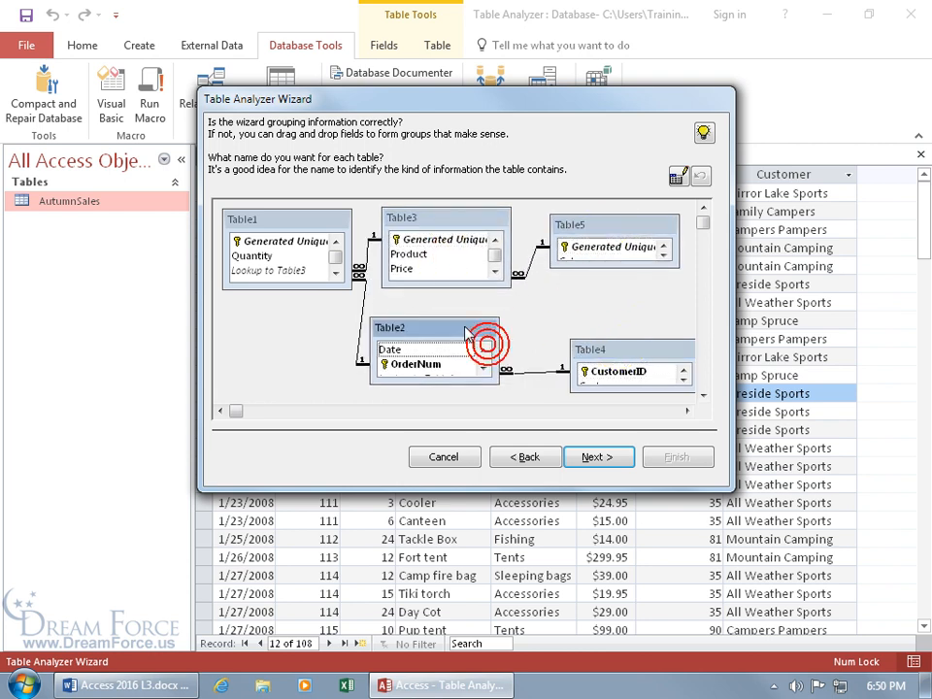
{"action": "left_click_drag", "start_coordinate": [629, 349], "coordinate": [647, 355]}
{"action": "left_click", "coordinate": [703, 394]}
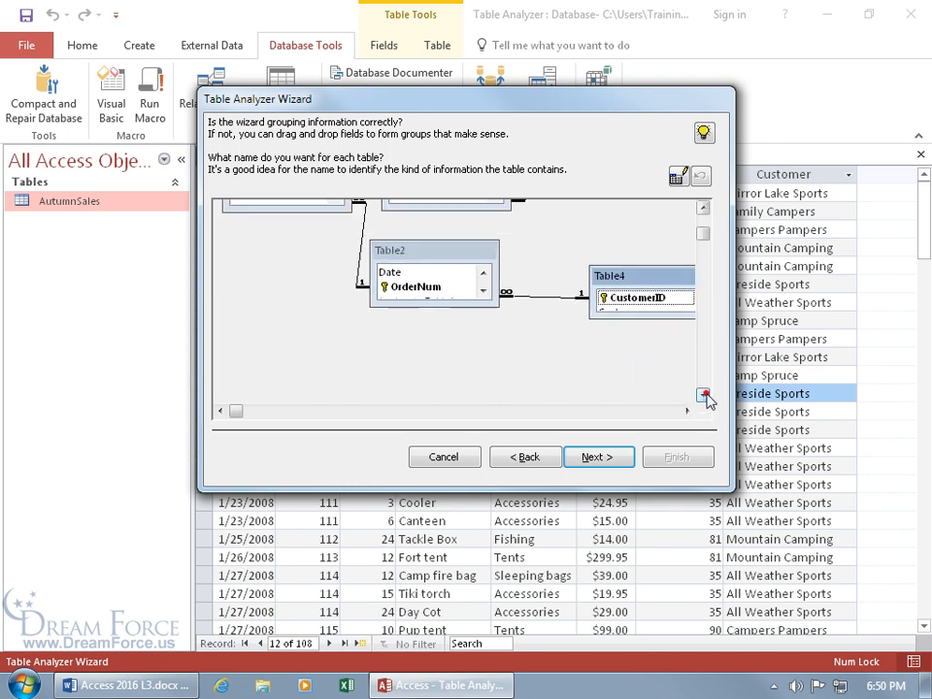
{"action": "left_click", "coordinate": [703, 394]}
{"action": "left_click", "coordinate": [703, 207]}
{"action": "left_click", "coordinate": [703, 207]}
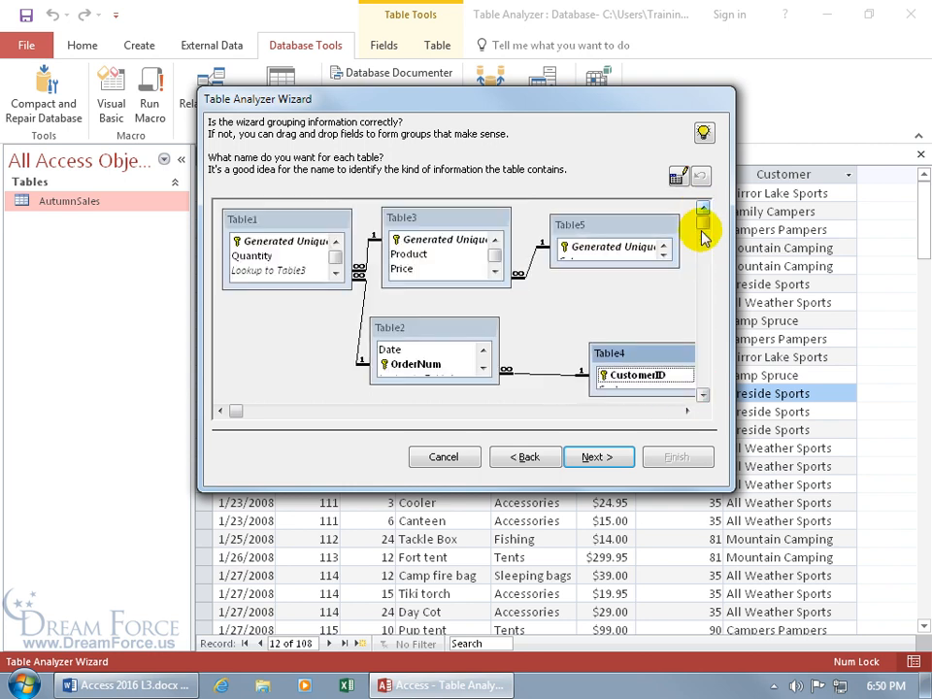
{"action": "left_click_drag", "start_coordinate": [639, 356], "coordinate": [610, 327]}
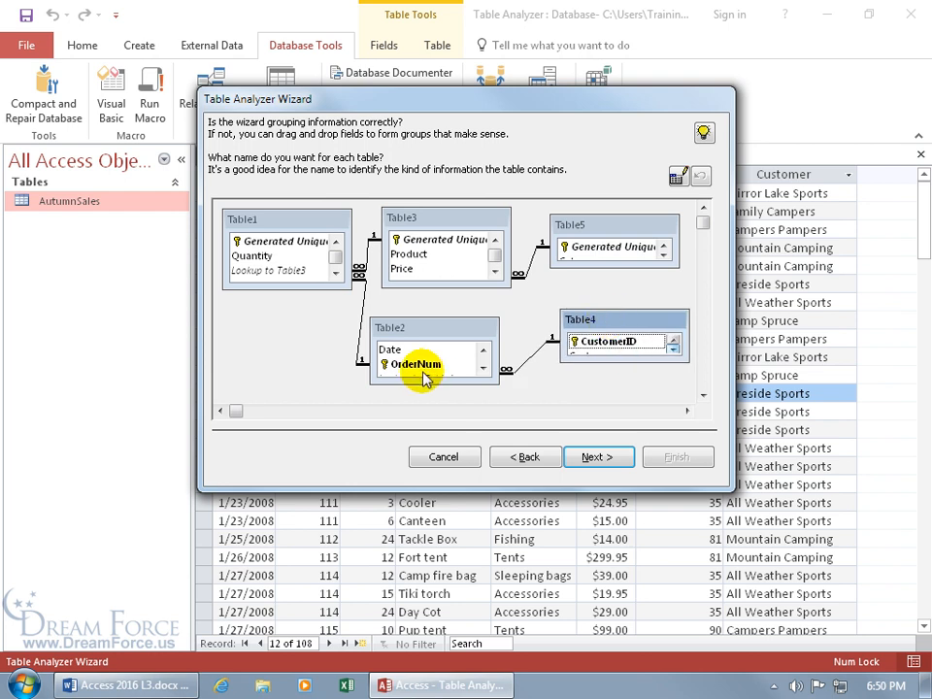
Enlarge the boxes of all five proposed tables enough to show every field in each
{"action": "left_click_drag", "start_coordinate": [424, 383], "coordinate": [423, 399]}
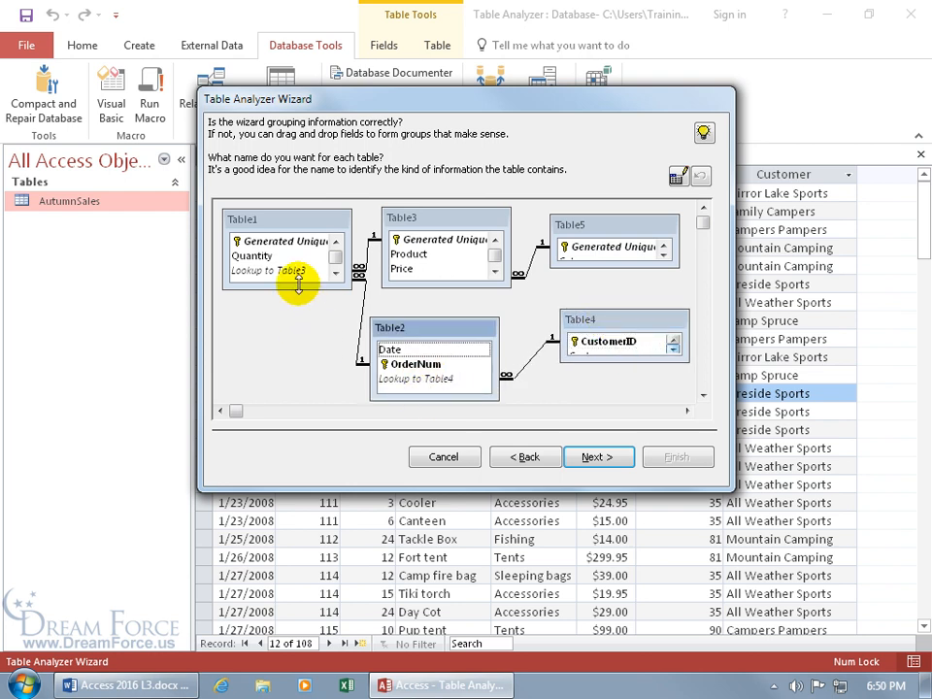
{"action": "left_click_drag", "start_coordinate": [297, 288], "coordinate": [298, 307]}
{"action": "left_click_drag", "start_coordinate": [424, 285], "coordinate": [424, 300]}
{"action": "left_click_drag", "start_coordinate": [605, 264], "coordinate": [610, 280]}
{"action": "left_click_drag", "start_coordinate": [615, 357], "coordinate": [618, 375]}
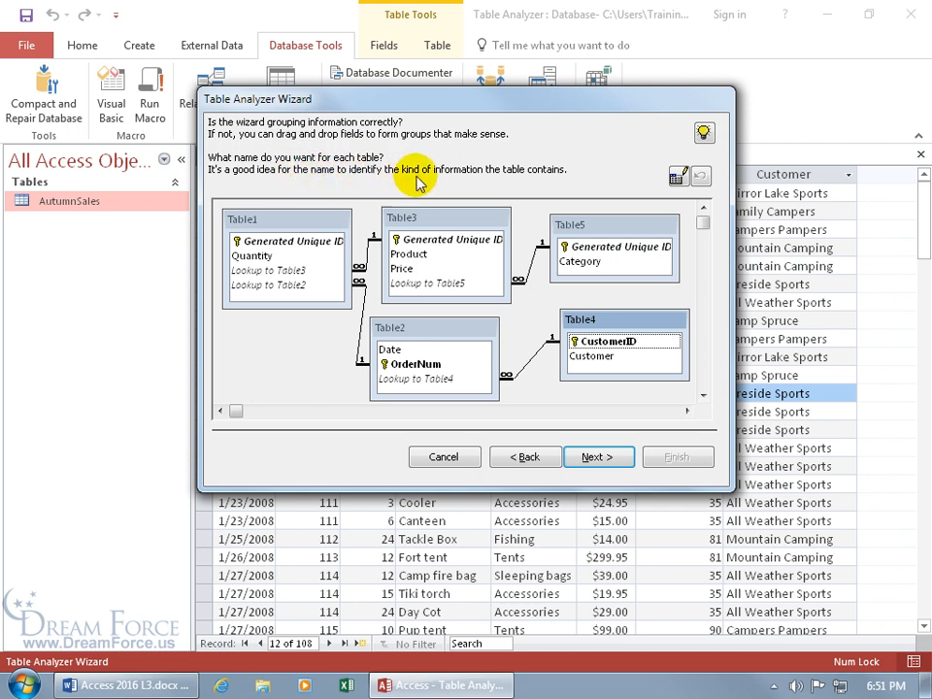
Rename Table1, which holds the Quantity field, as tblOrderDetails
{"action": "left_click", "coordinate": [272, 222]}
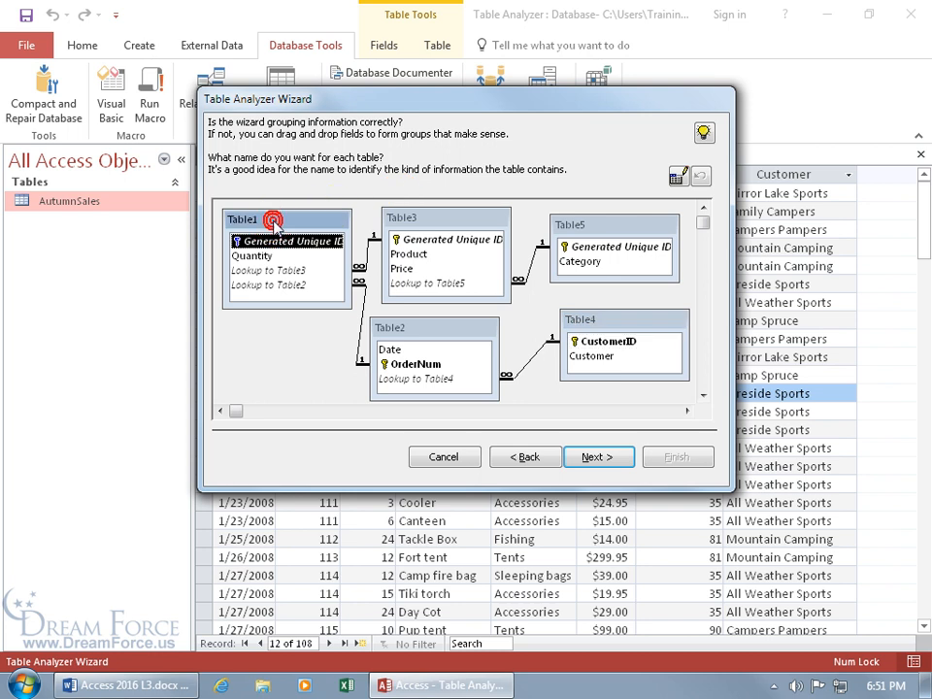
{"action": "left_click", "coordinate": [678, 177]}
{"action": "key", "text": "BackSpace"}
{"action": "type", "text": "tblOrderDetails"}
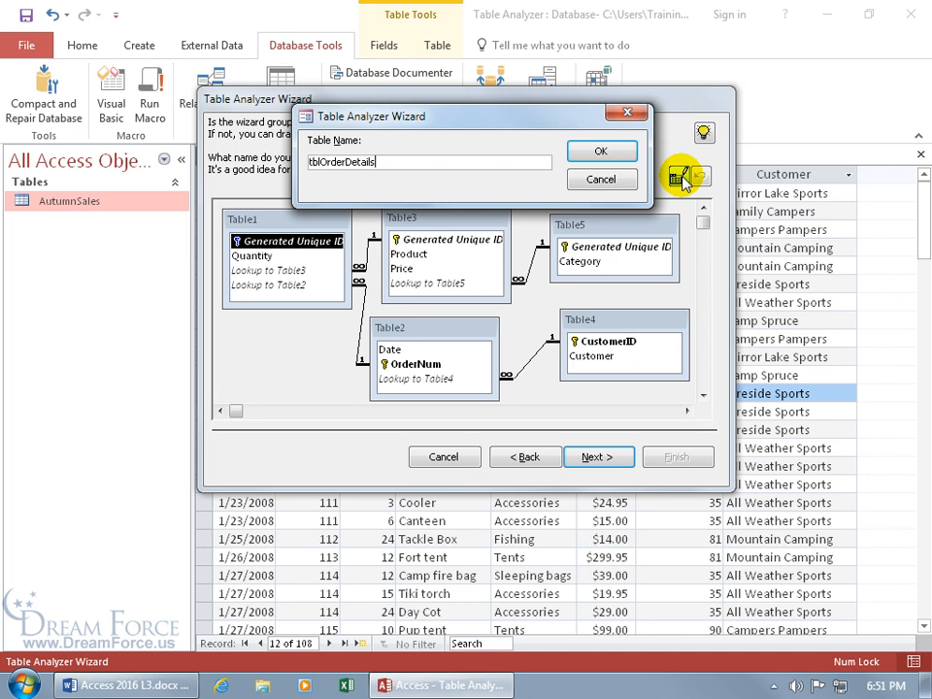
{"action": "key", "text": "Return"}
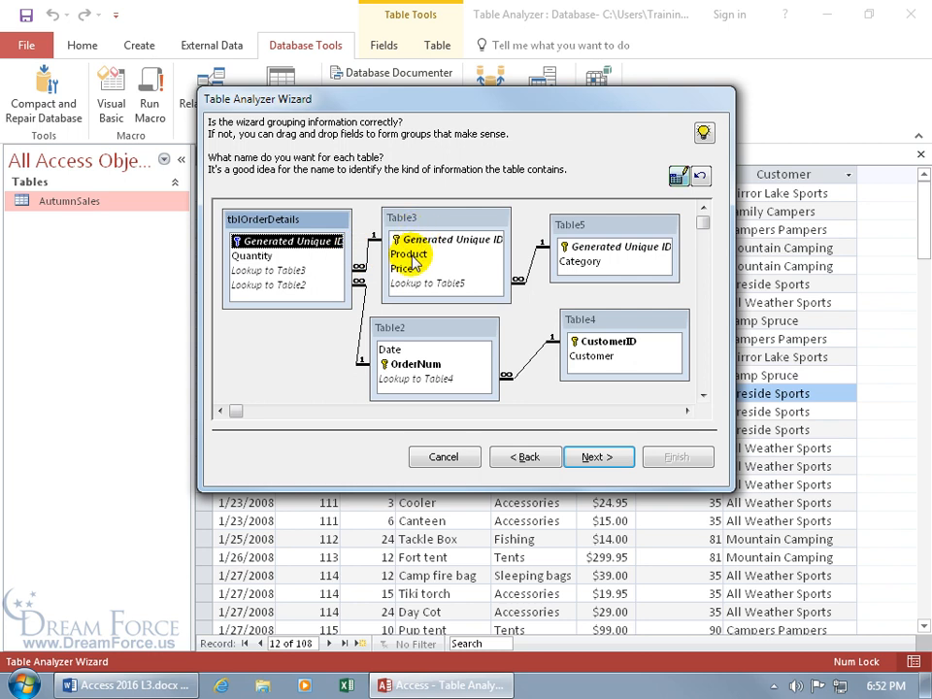
Rename Table3, which holds Product and Price, as tblProducts and Table5, which holds Category, as tblCategory
{"action": "left_click", "coordinate": [443, 216]}
{"action": "left_click", "coordinate": [677, 175]}
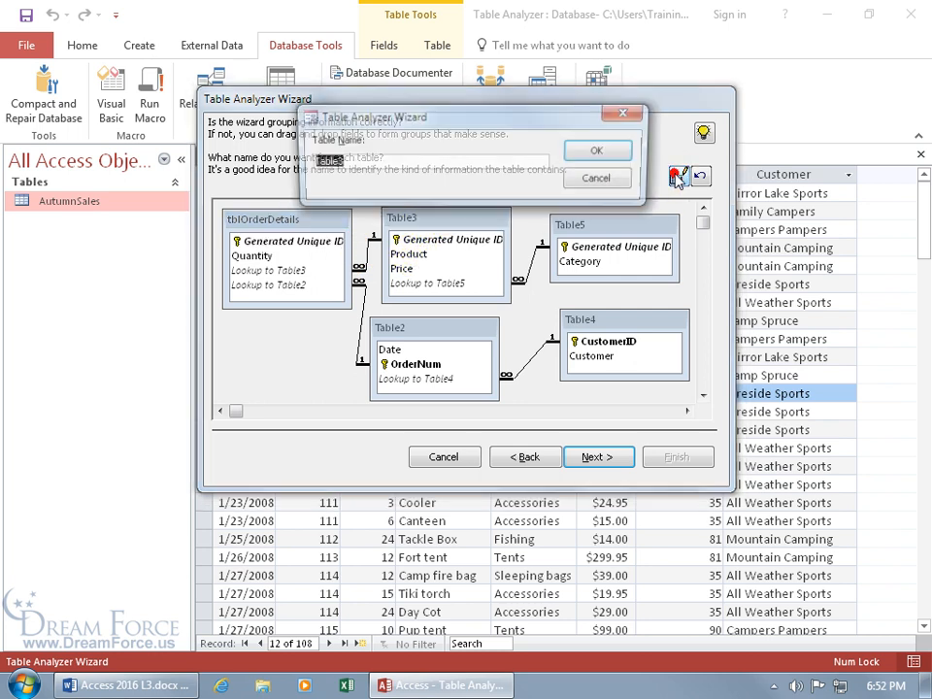
{"action": "type", "text": "tblProducts"}
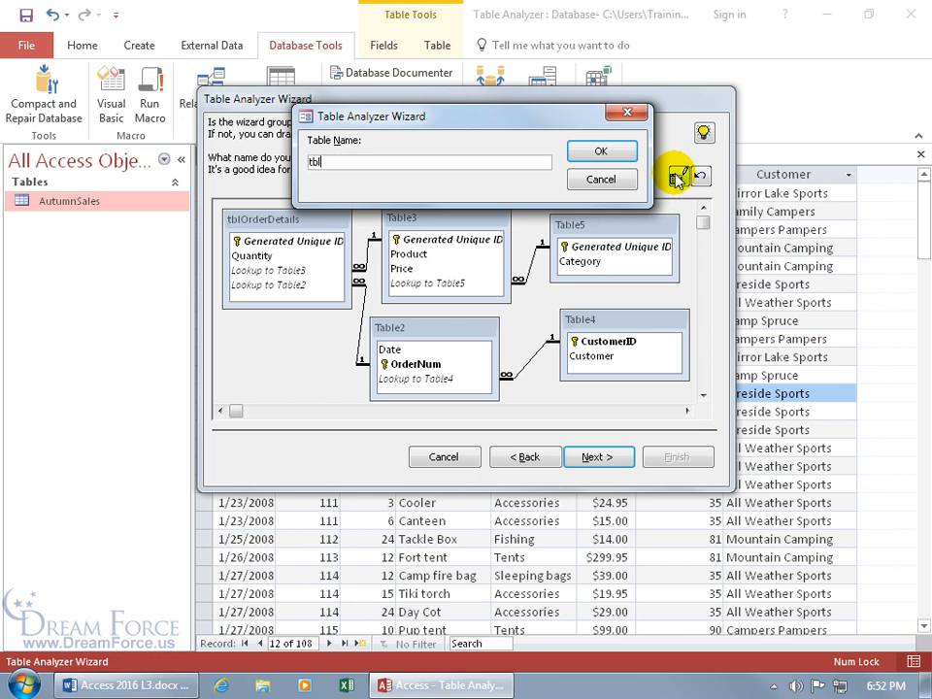
{"action": "key", "text": "Return"}
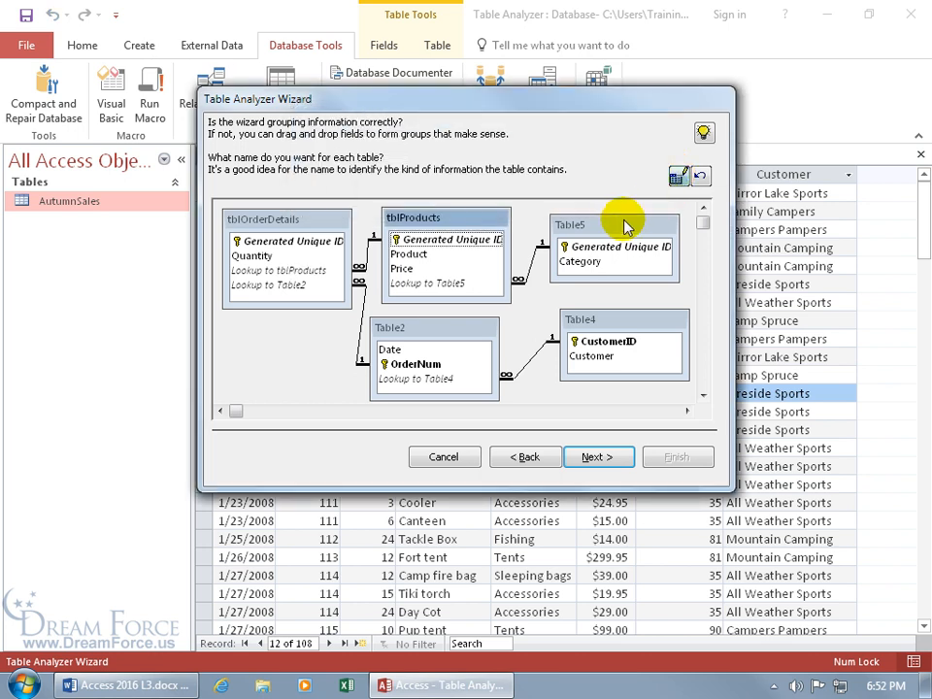
{"action": "left_click", "coordinate": [619, 226]}
{"action": "left_click", "coordinate": [676, 175]}
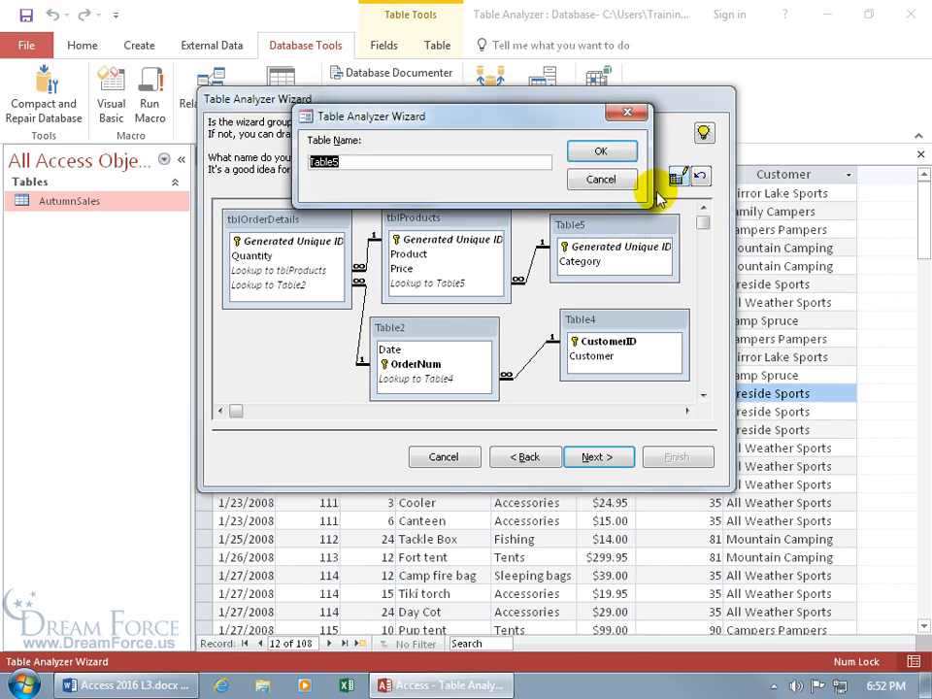
{"action": "type", "text": "tblCategory"}
{"action": "key", "text": "Return"}
Rename Table4, which holds the customer fields, as tblCustomer and Table2, which holds Date and OrderNum, as tblOrders
{"action": "left_click", "coordinate": [600, 316]}
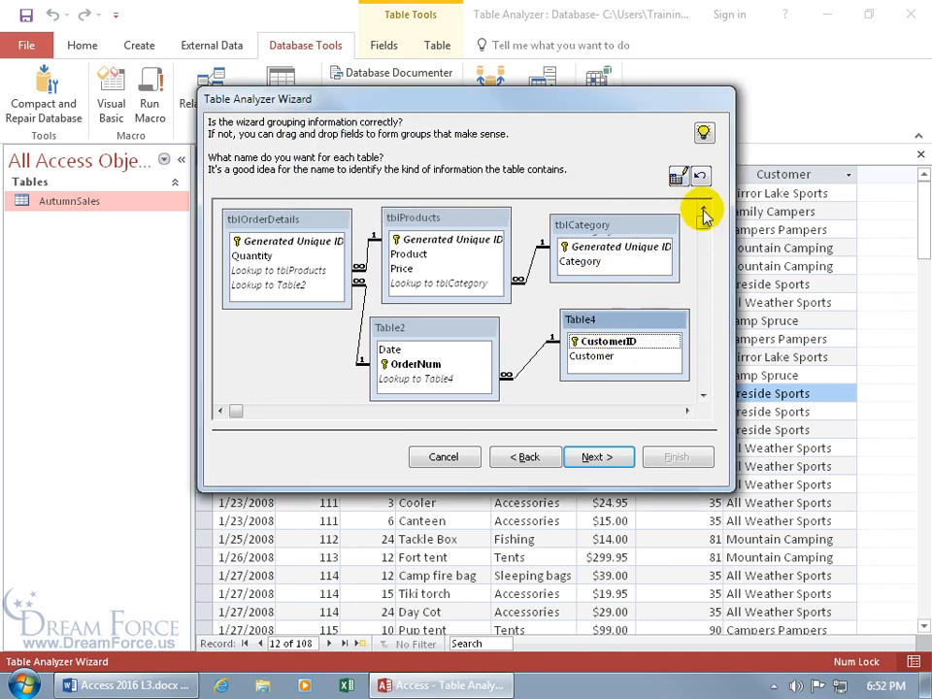
{"action": "left_click", "coordinate": [678, 176]}
{"action": "type", "text": "tblCustomer"}
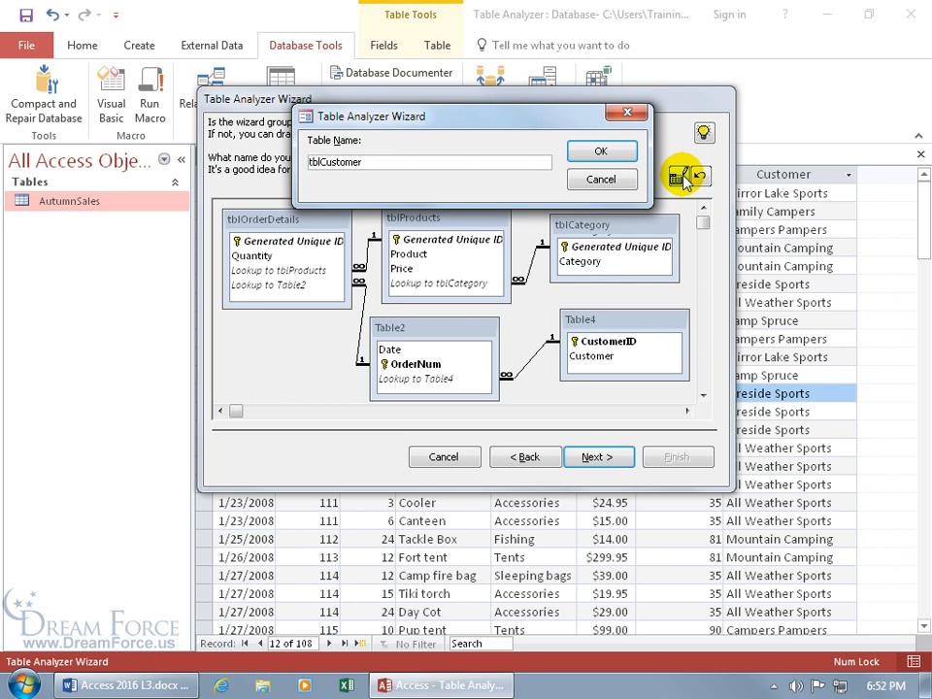
{"action": "key", "text": "Return"}
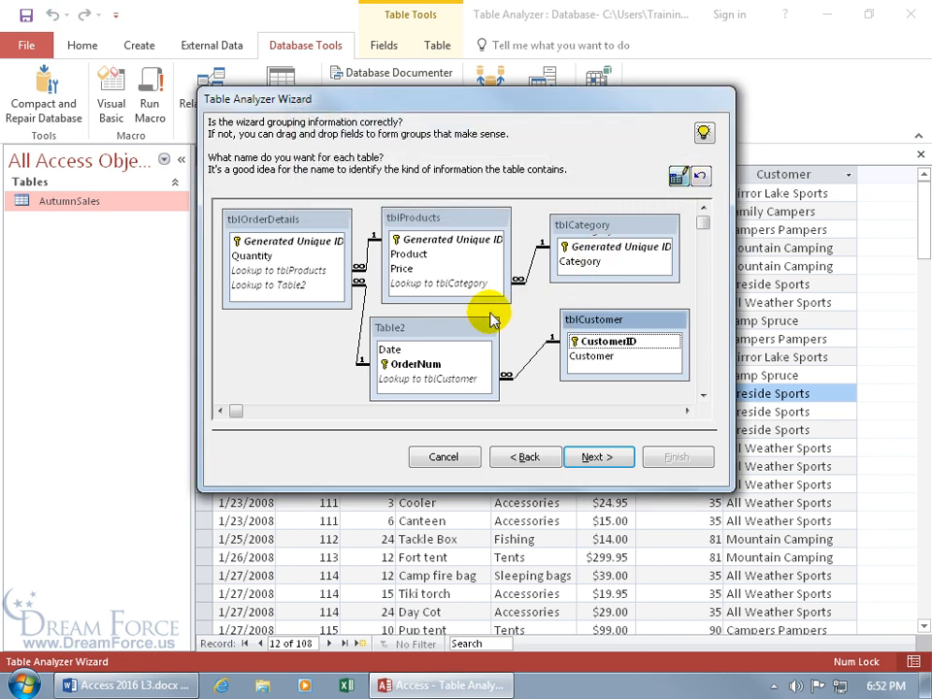
{"action": "left_click", "coordinate": [443, 328]}
{"action": "left_click", "coordinate": [678, 176]}
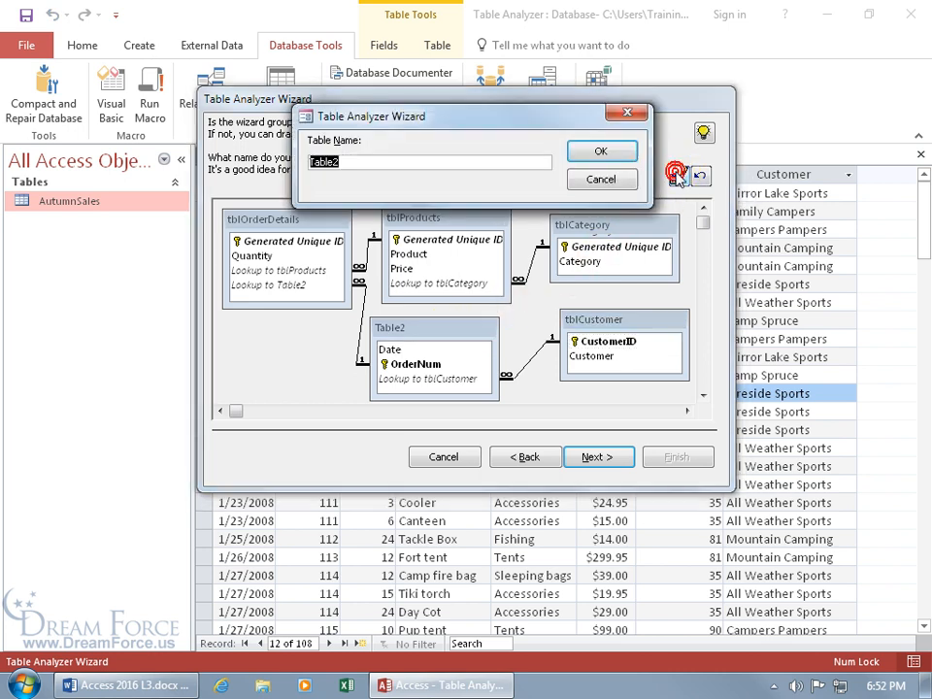
{"action": "type", "text": "tblOrders"}
{"action": "key", "text": "Return"}
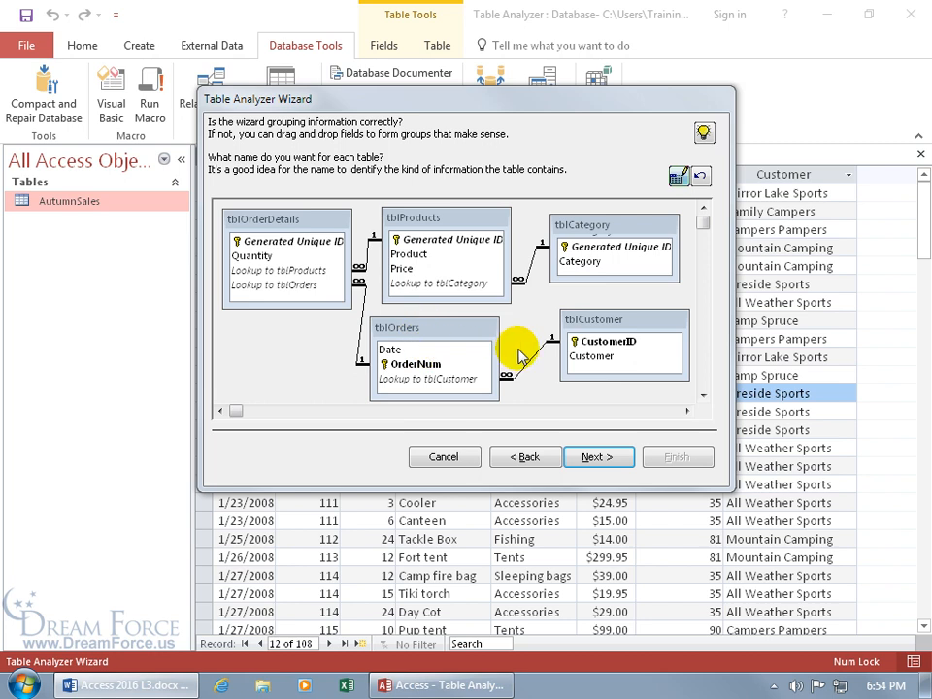
Accept the table grouping, set the correction for all five flagged tblProducts records to (Leave as is), and continue to the final wizard page
{"action": "left_click", "coordinate": [594, 457]}
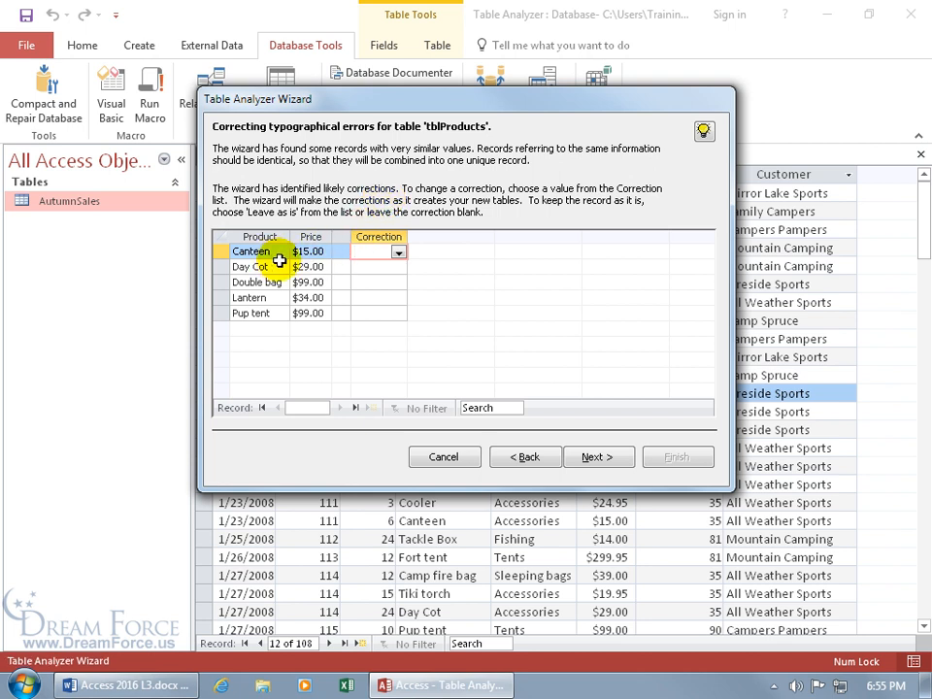
{"action": "left_click", "coordinate": [398, 252]}
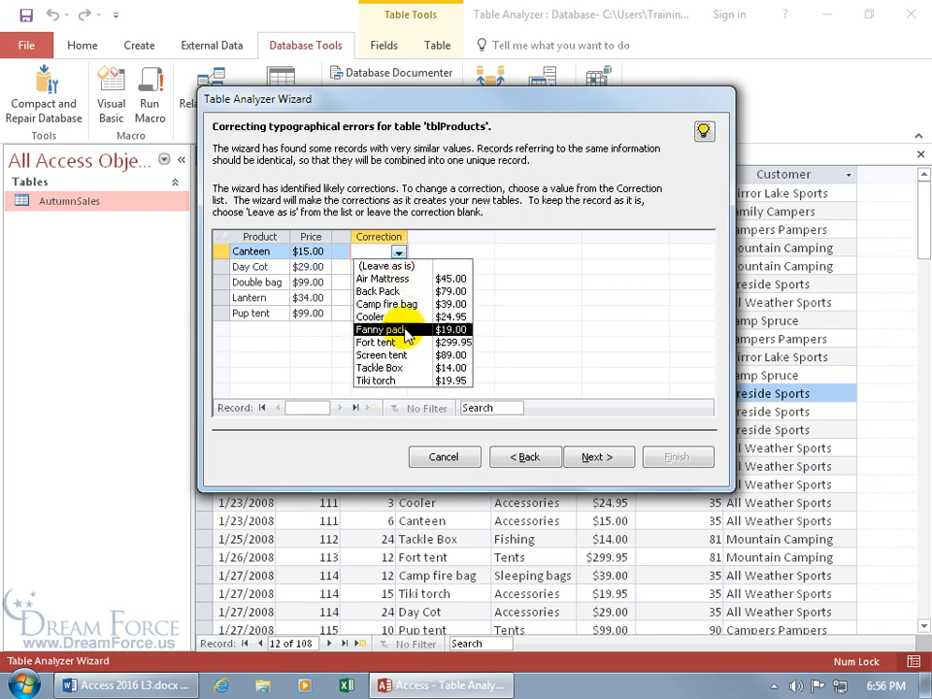
{"action": "left_click", "coordinate": [402, 270]}
{"action": "left_click", "coordinate": [398, 266]}
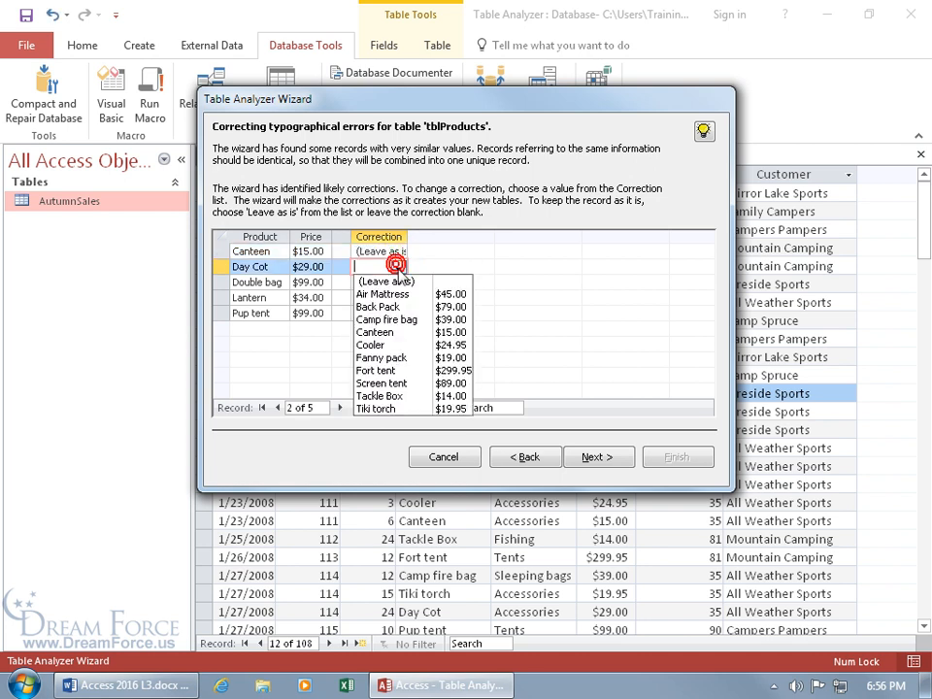
{"action": "left_click", "coordinate": [398, 283]}
{"action": "left_click", "coordinate": [398, 282]}
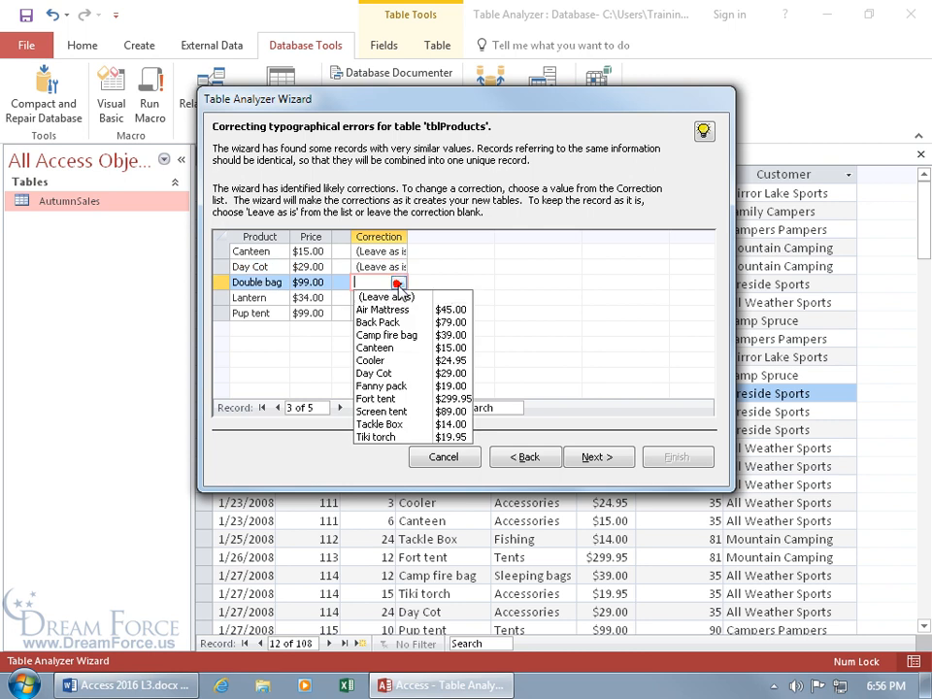
{"action": "left_click", "coordinate": [403, 295]}
{"action": "left_click", "coordinate": [398, 297]}
{"action": "left_click", "coordinate": [399, 309]}
{"action": "left_click", "coordinate": [398, 312]}
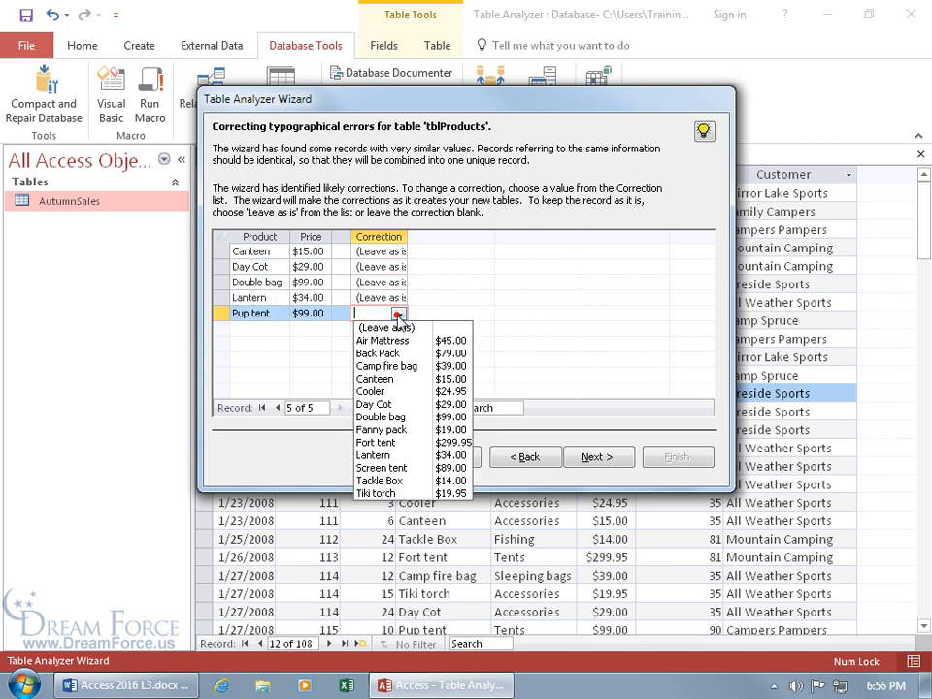
{"action": "left_click", "coordinate": [402, 316]}
{"action": "left_click", "coordinate": [400, 314]}
{"action": "left_click", "coordinate": [397, 327]}
{"action": "left_click", "coordinate": [594, 457]}
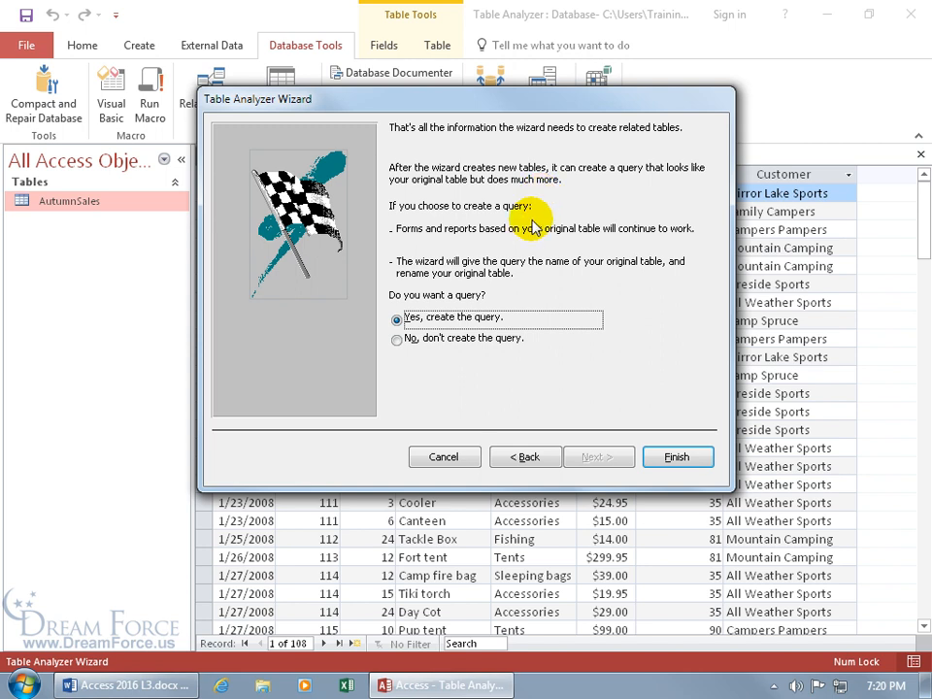
Finish the wizard without creating a query and dismiss the message about tiling
{"action": "left_click", "coordinate": [427, 337]}
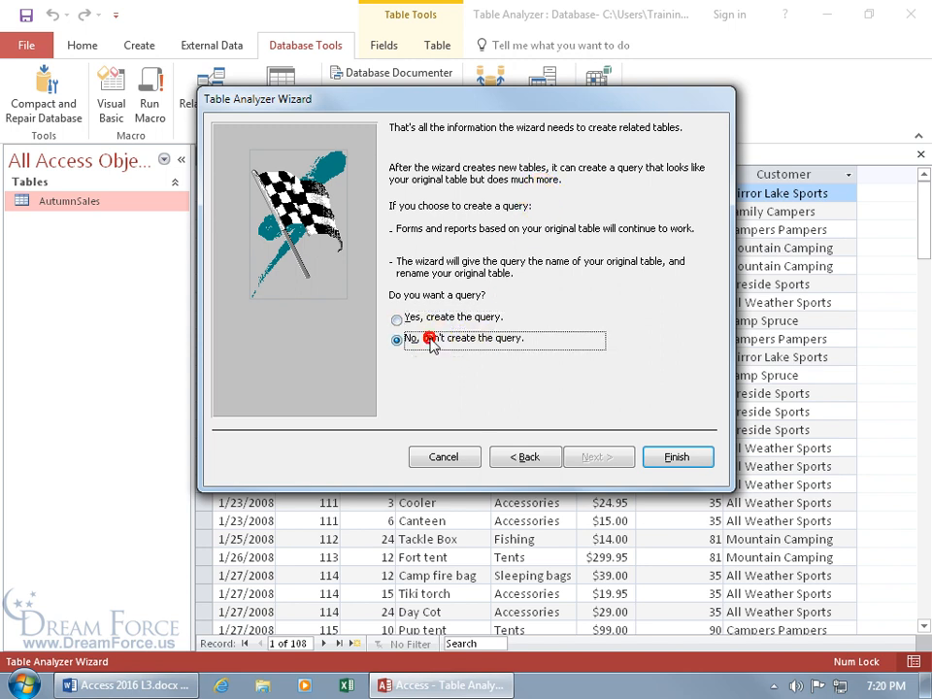
{"action": "left_click", "coordinate": [674, 457]}
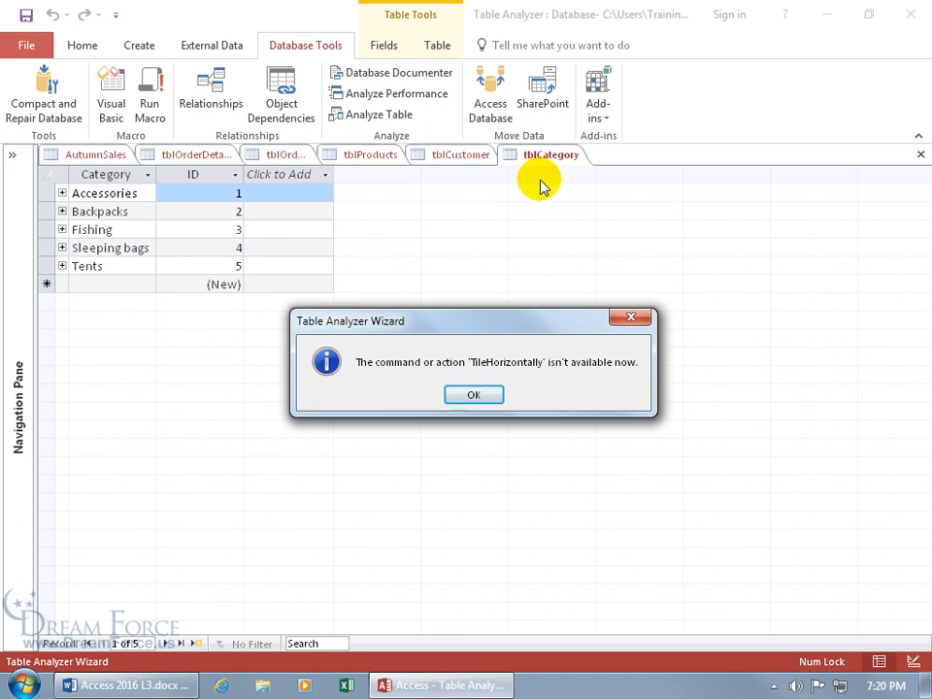
{"action": "left_click", "coordinate": [476, 394]}
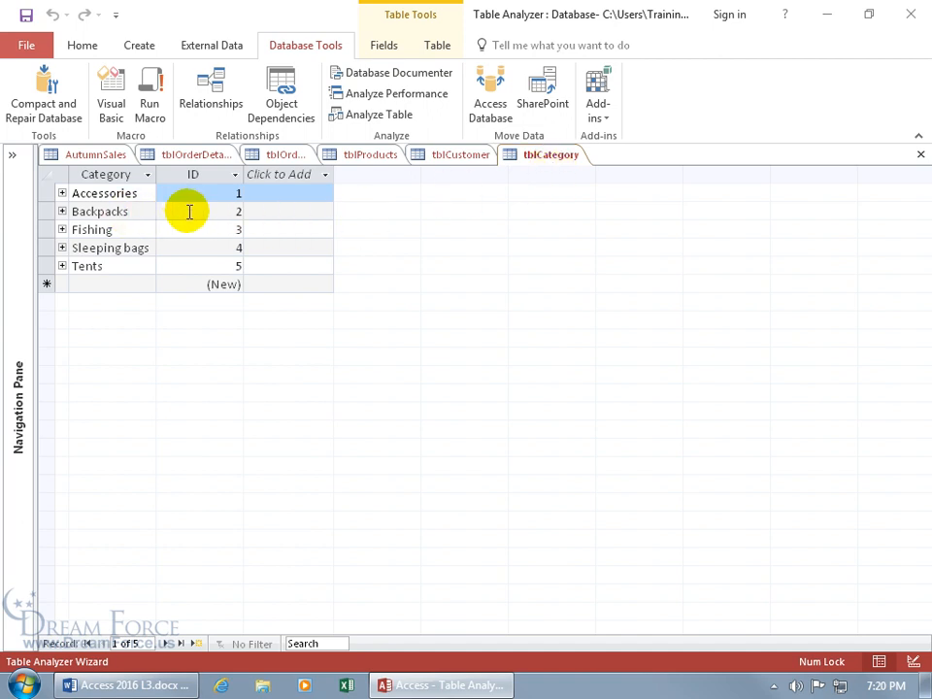
Close all the open table datasheets, including AutumnSales and the newly created tables
{"action": "left_click", "coordinate": [920, 155]}
{"action": "left_click", "coordinate": [920, 155]}
{"action": "right_click", "coordinate": [387, 159]}
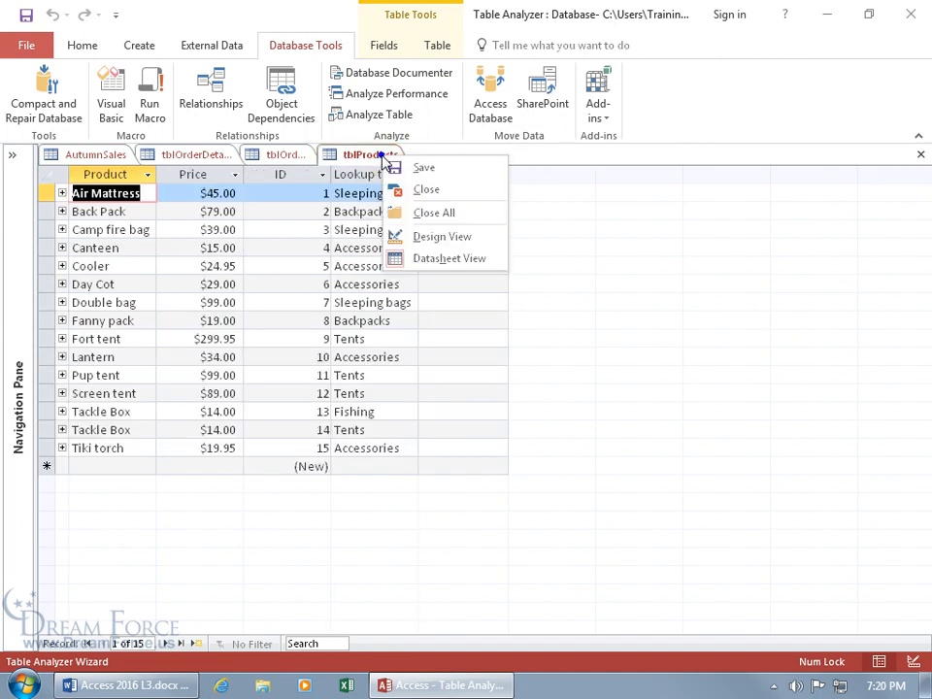
{"action": "left_click", "coordinate": [398, 212]}
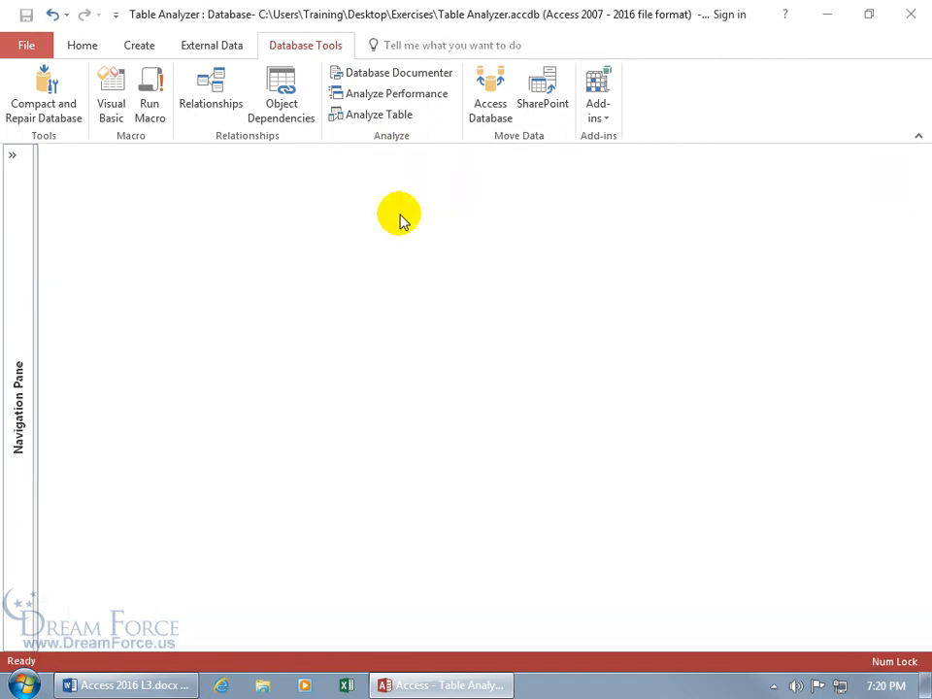
Expand the list of database objects, open tblCategory in Design View and inspect its ID key field
{"action": "left_click", "coordinate": [12, 157]}
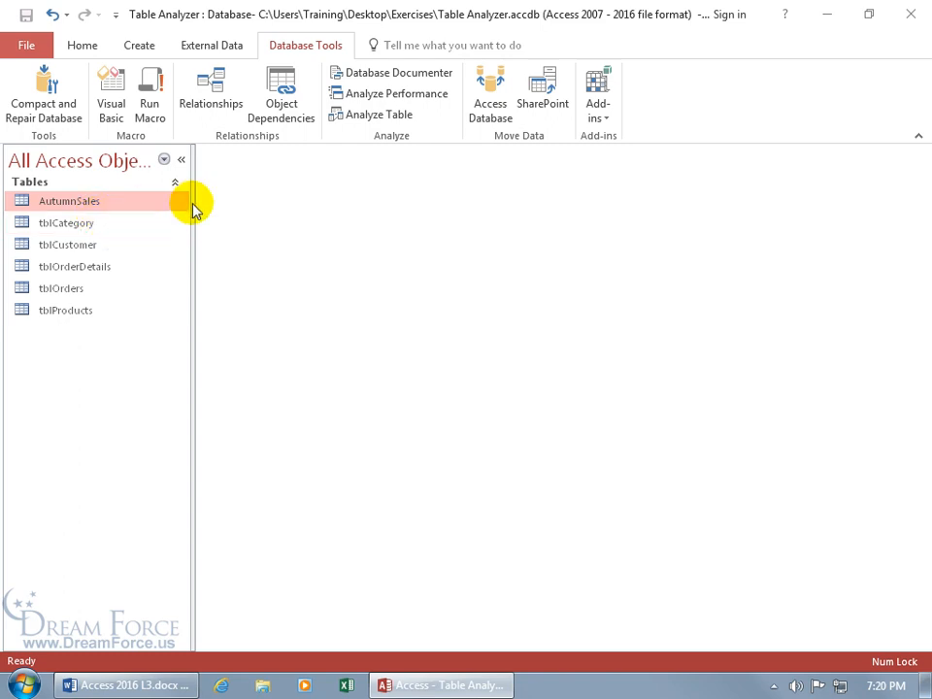
{"action": "left_click", "coordinate": [86, 226]}
{"action": "right_click", "coordinate": [86, 224]}
{"action": "left_click", "coordinate": [119, 258]}
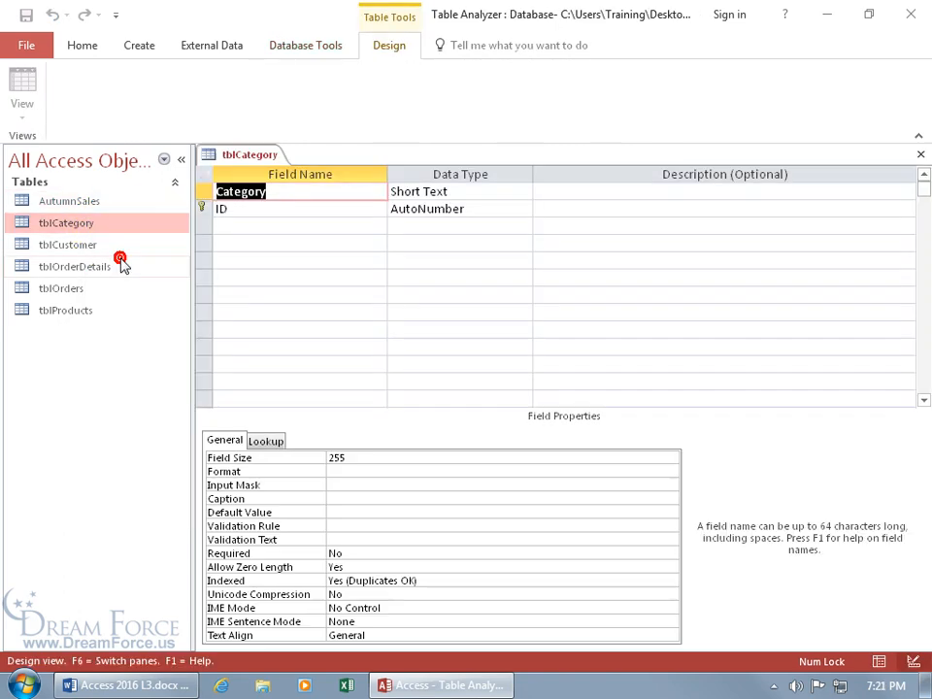
{"action": "left_click", "coordinate": [225, 210]}
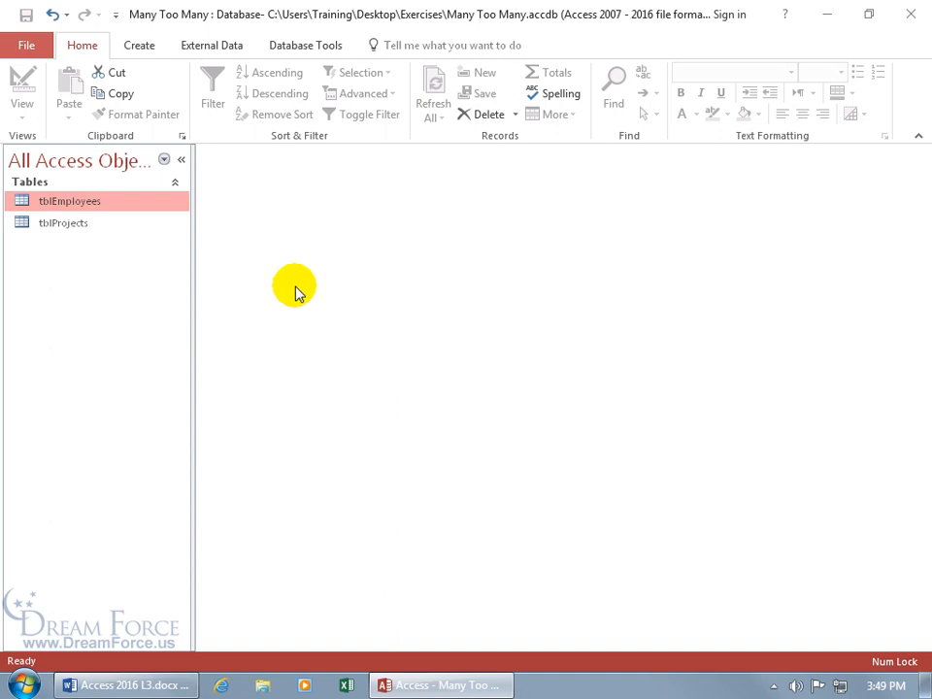
Open the tblEmployees and tblProjects datasheets in the Many Too Many database to review their records
{"action": "left_click", "coordinate": [117, 204]}
{"action": "double_click", "coordinate": [116, 211]}
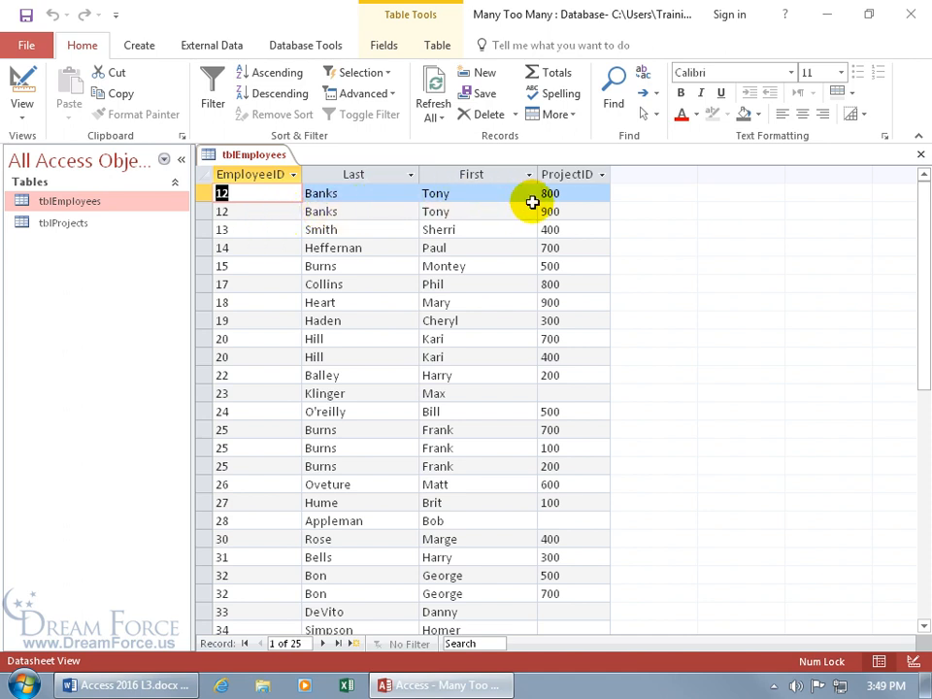
{"action": "double_click", "coordinate": [84, 224]}
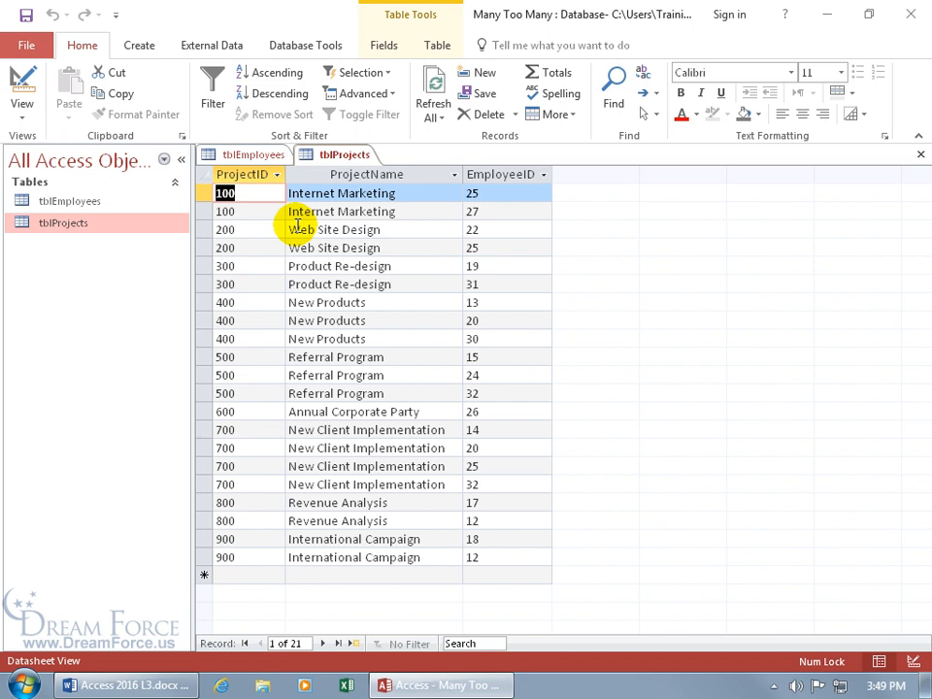
View the relationship between tblEmployees and tblProjects in the Relationships window, then close that window
{"action": "left_click", "coordinate": [309, 48]}
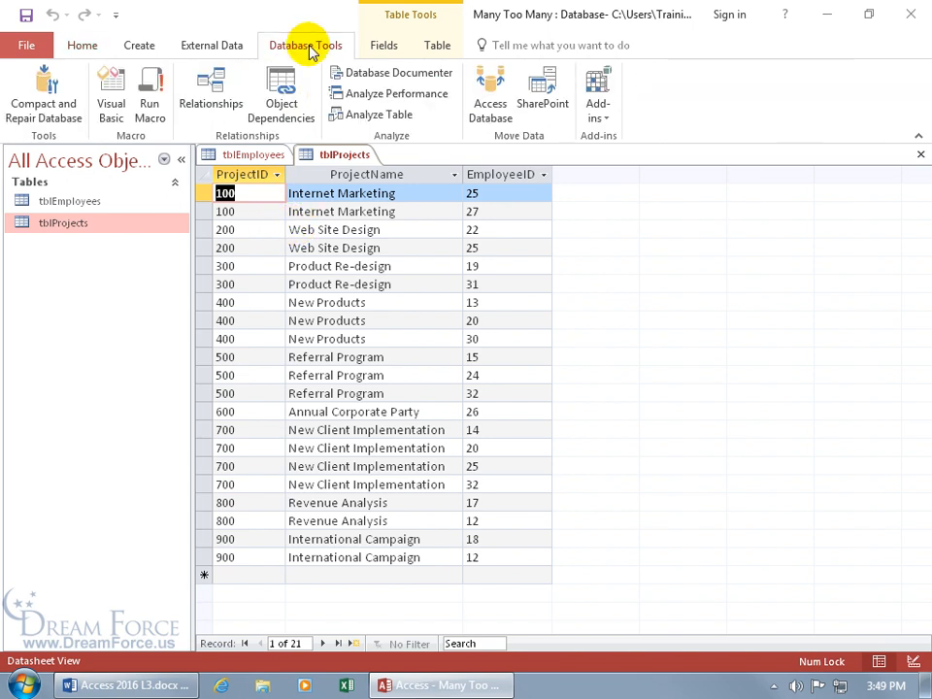
{"action": "left_click", "coordinate": [190, 101]}
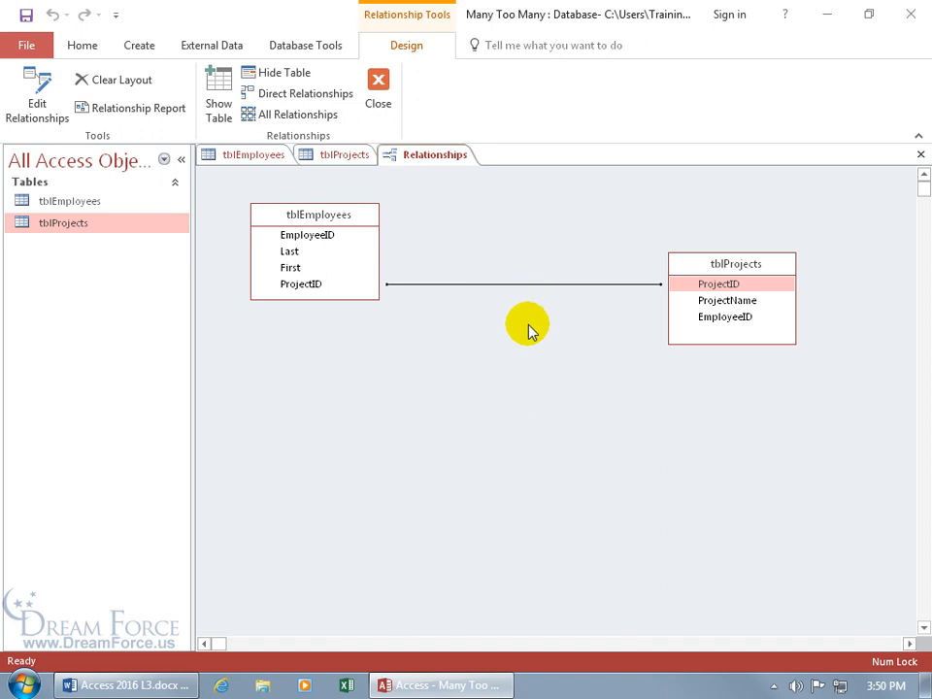
{"action": "left_click", "coordinate": [380, 109]}
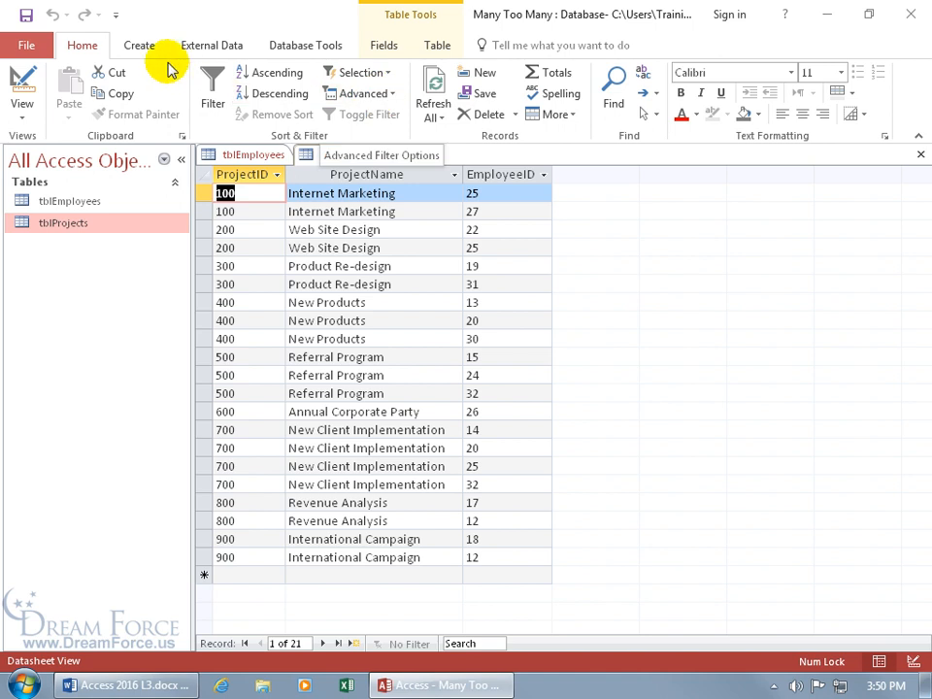
Create a new table in Design View with a Short Text field named EmployeeID
{"action": "left_click", "coordinate": [139, 45]}
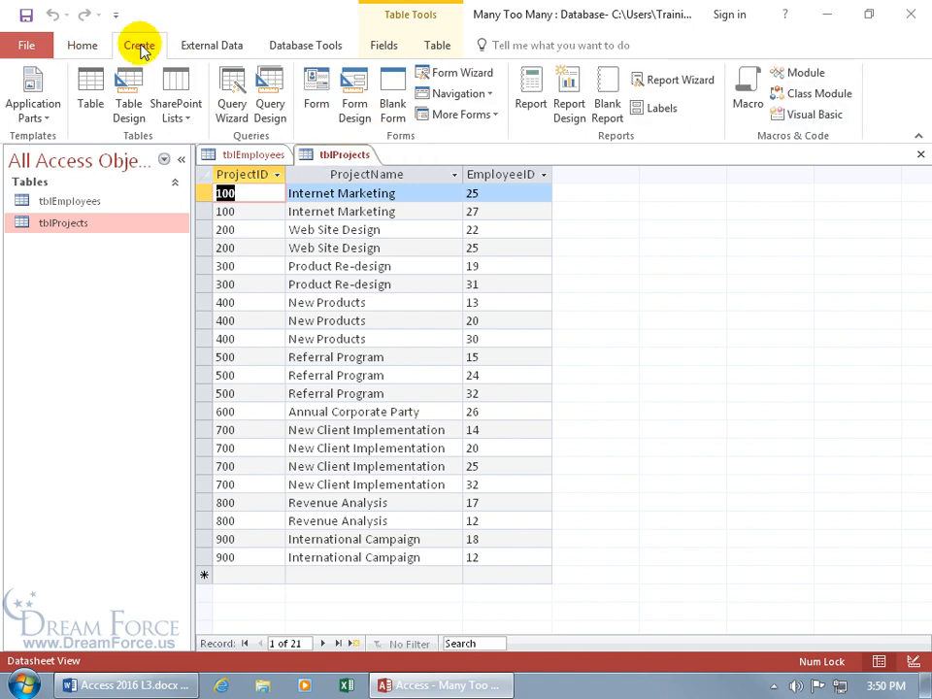
{"action": "left_click", "coordinate": [134, 113]}
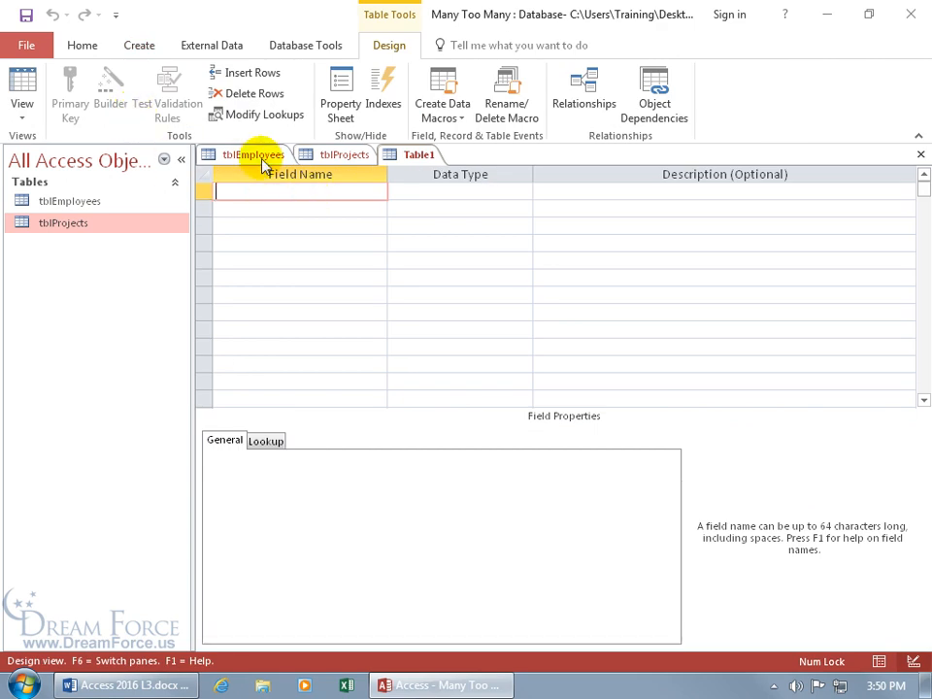
{"action": "type", "text": "EmployeeID"}
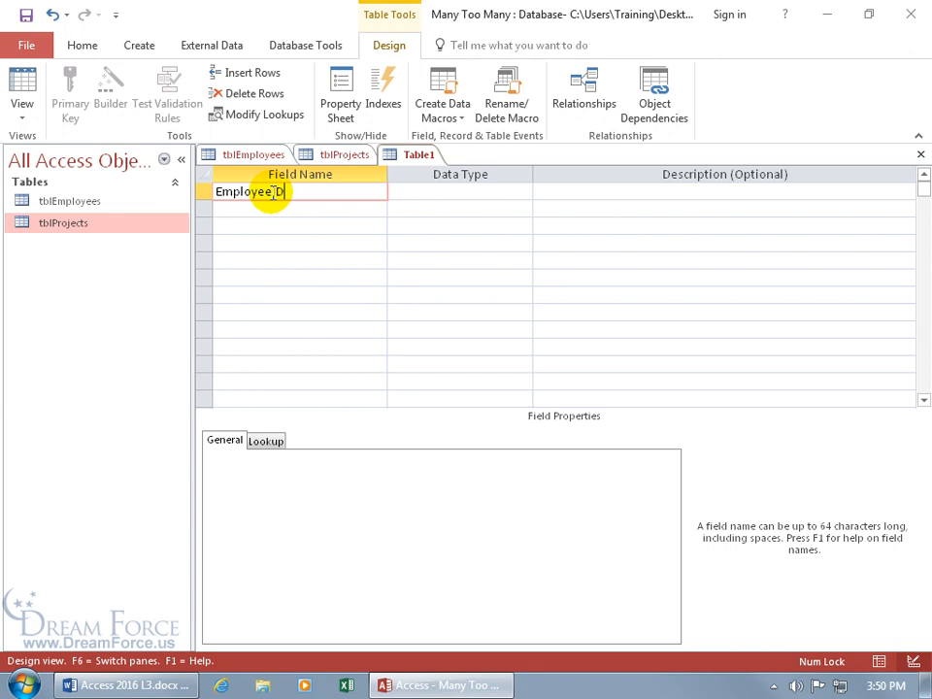
{"action": "key", "text": "Tab"}
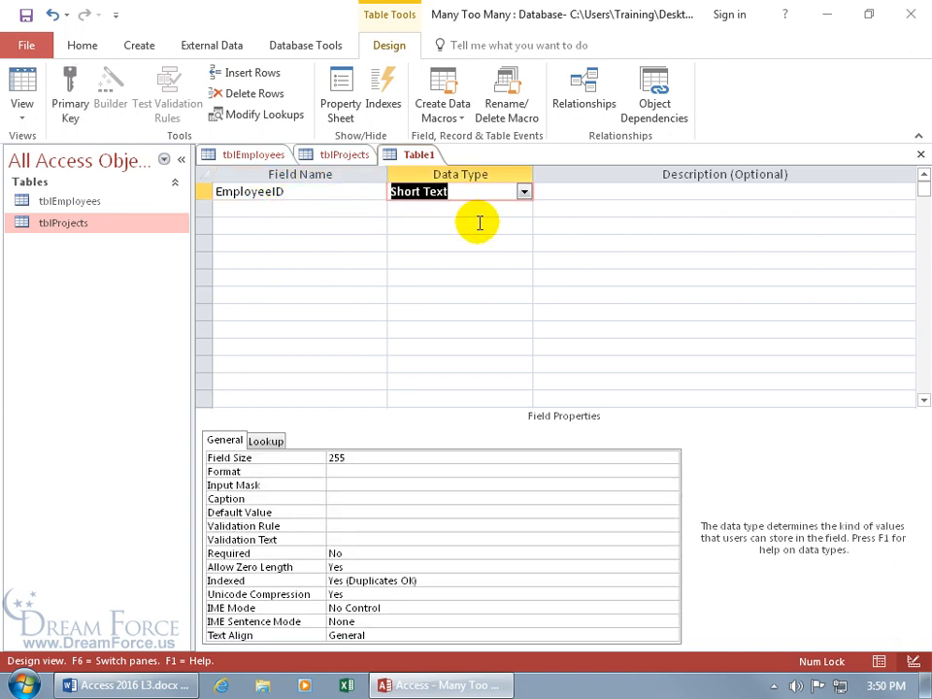
Switch tblEmployees to Design View and check the data type and field size of its EmployeeID field
{"action": "left_click", "coordinate": [268, 155]}
{"action": "right_click", "coordinate": [264, 159]}
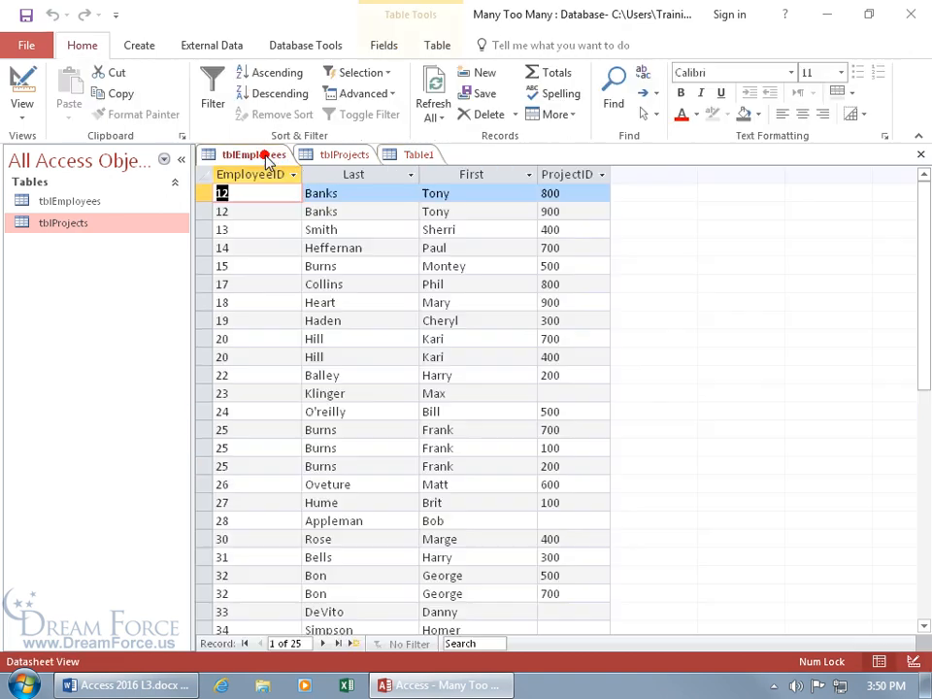
{"action": "left_click", "coordinate": [314, 236]}
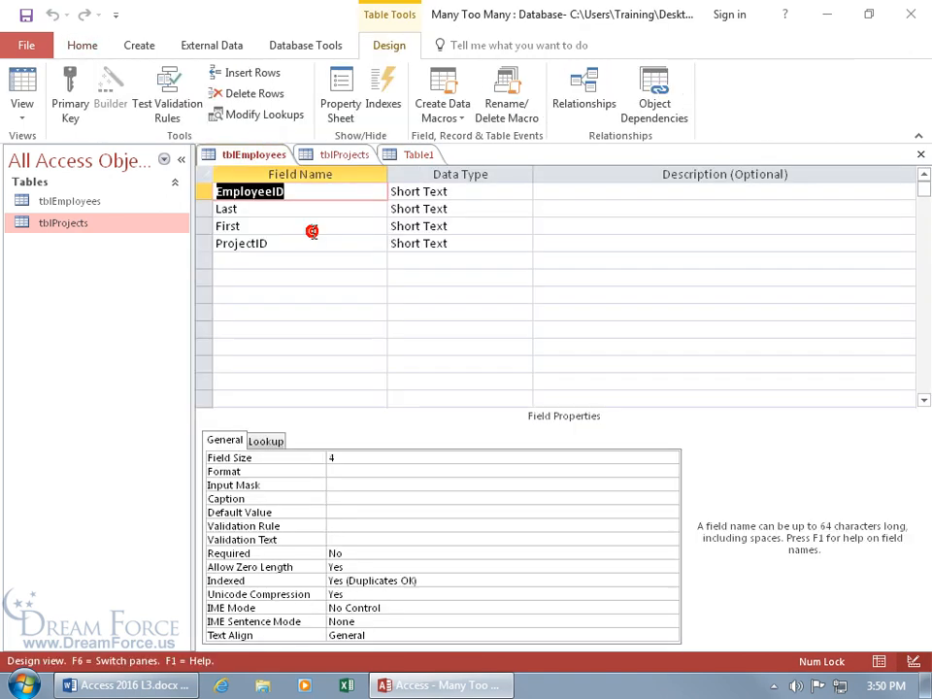
{"action": "left_click", "coordinate": [422, 193]}
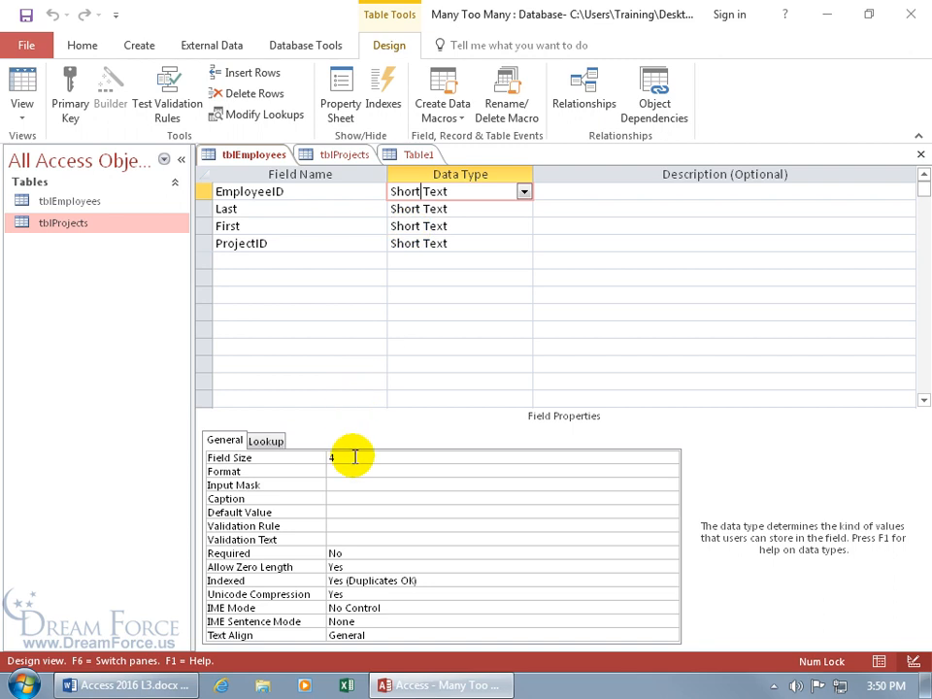
Set the field size of EmployeeID in the new Table1 to 4
{"action": "left_click", "coordinate": [416, 155]}
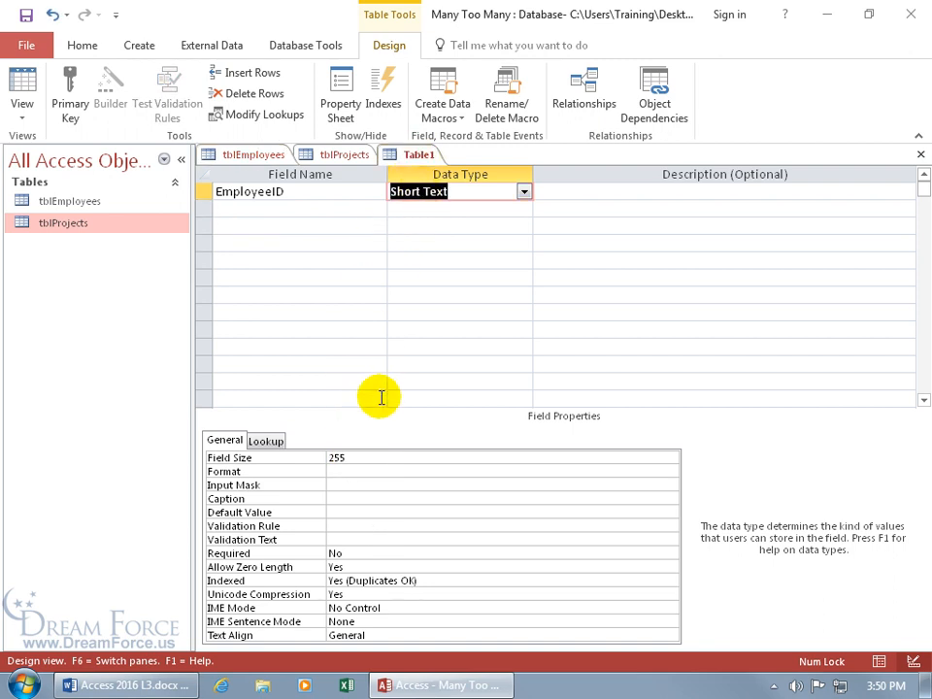
{"action": "left_click", "coordinate": [361, 456]}
{"action": "type", "text": "4"}
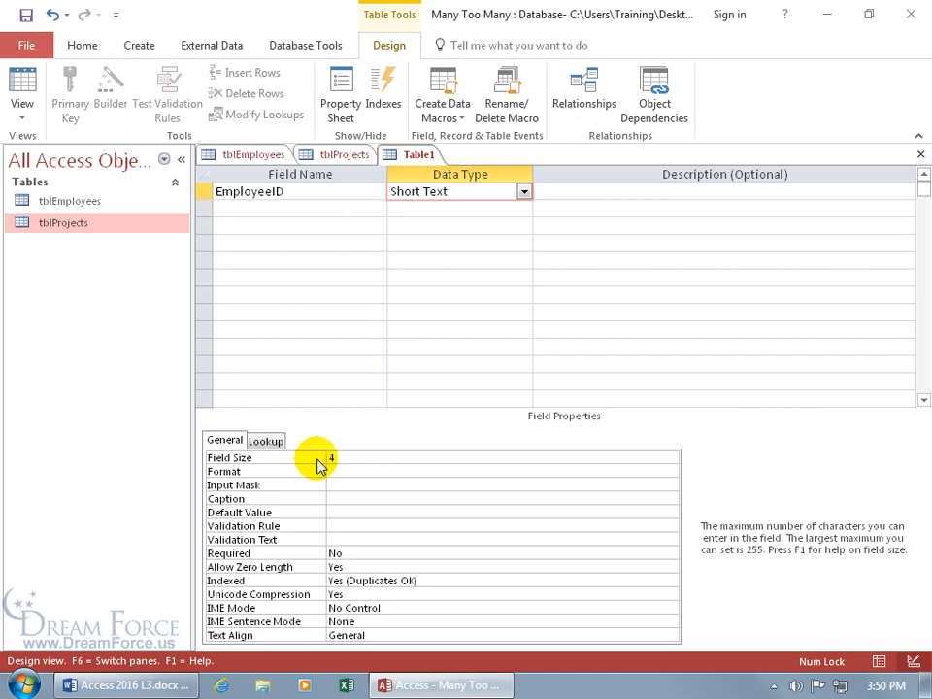
{"action": "key", "text": "Return"}
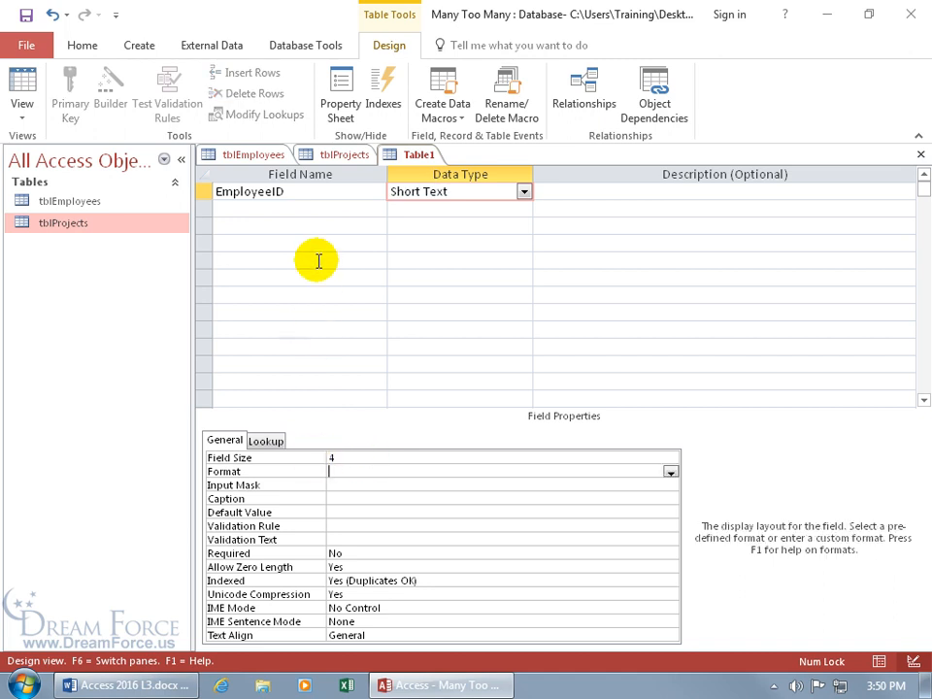
Add a second Short Text field named ProjectNum to Table1
{"action": "left_click", "coordinate": [321, 207]}
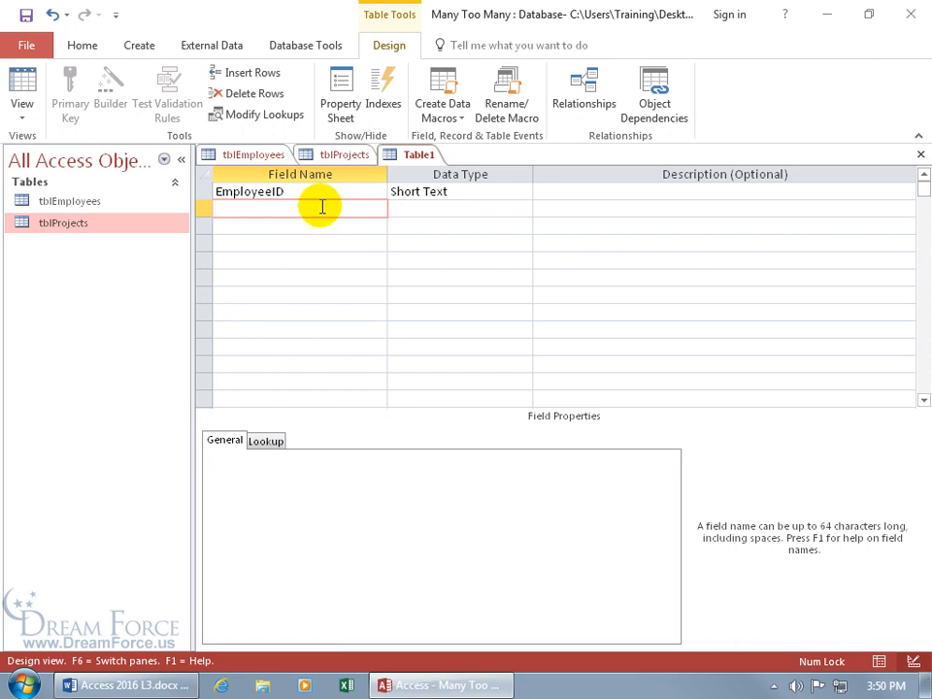
{"action": "type", "text": "ProjectNum"}
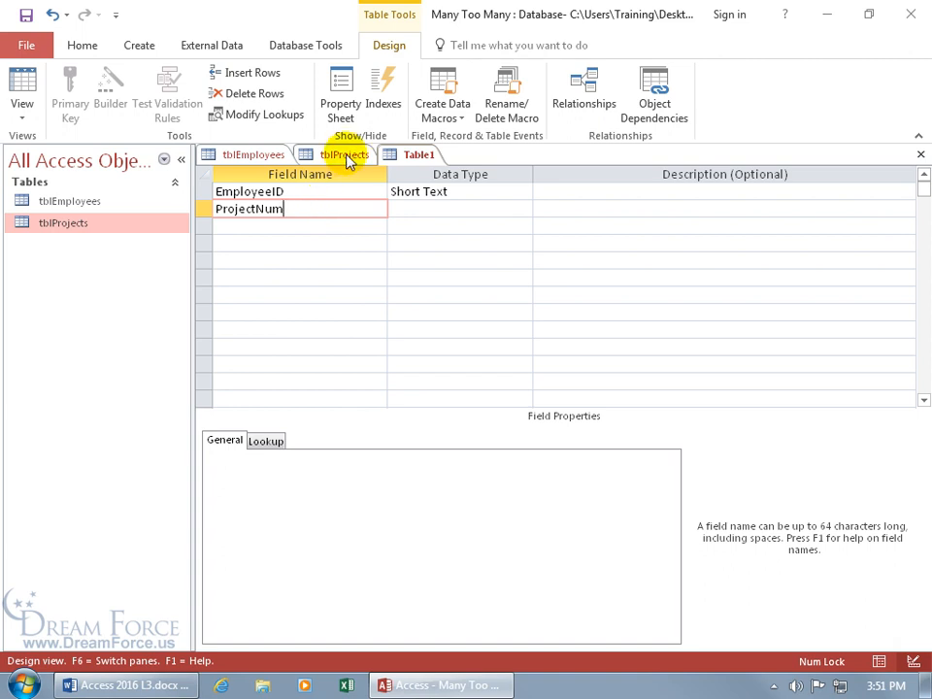
{"action": "key", "text": "Tab"}
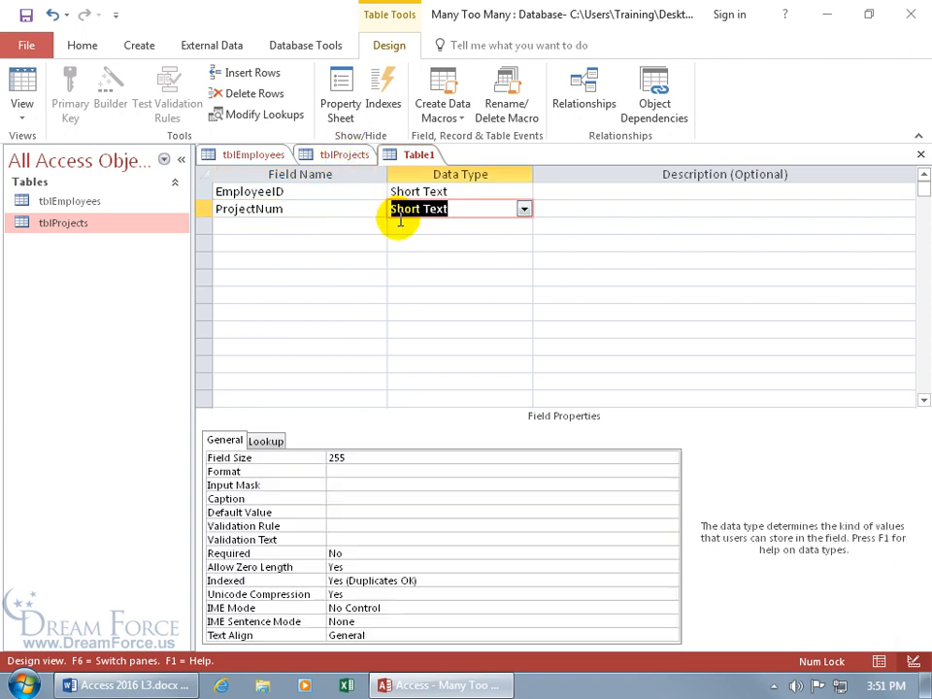
Switch tblProjects to Design View and check the data type and field size of its ProjectID field
{"action": "left_click", "coordinate": [338, 158]}
{"action": "right_click", "coordinate": [338, 158]}
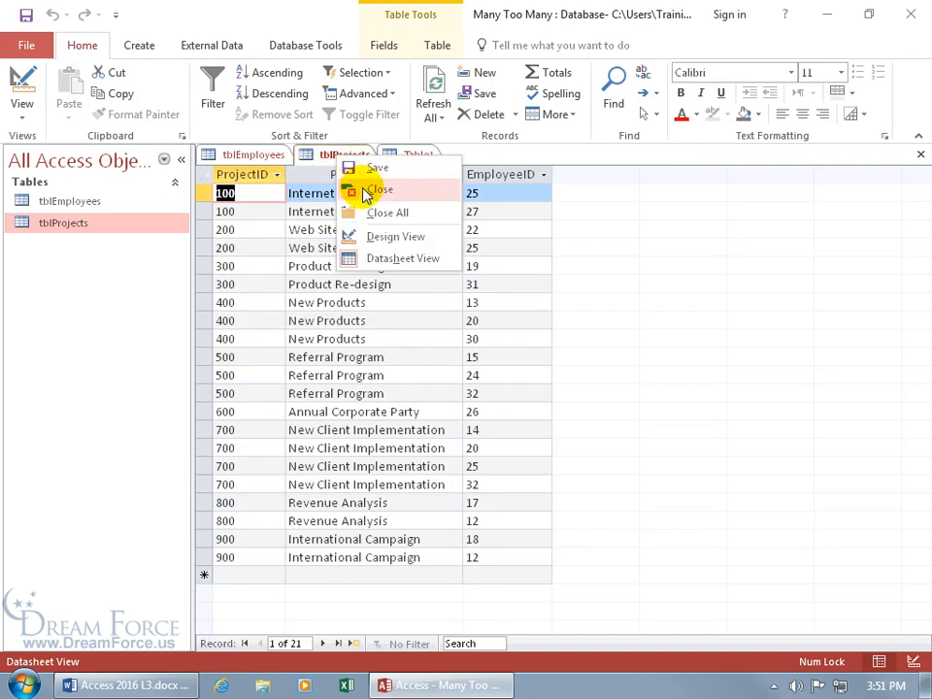
{"action": "left_click", "coordinate": [377, 234]}
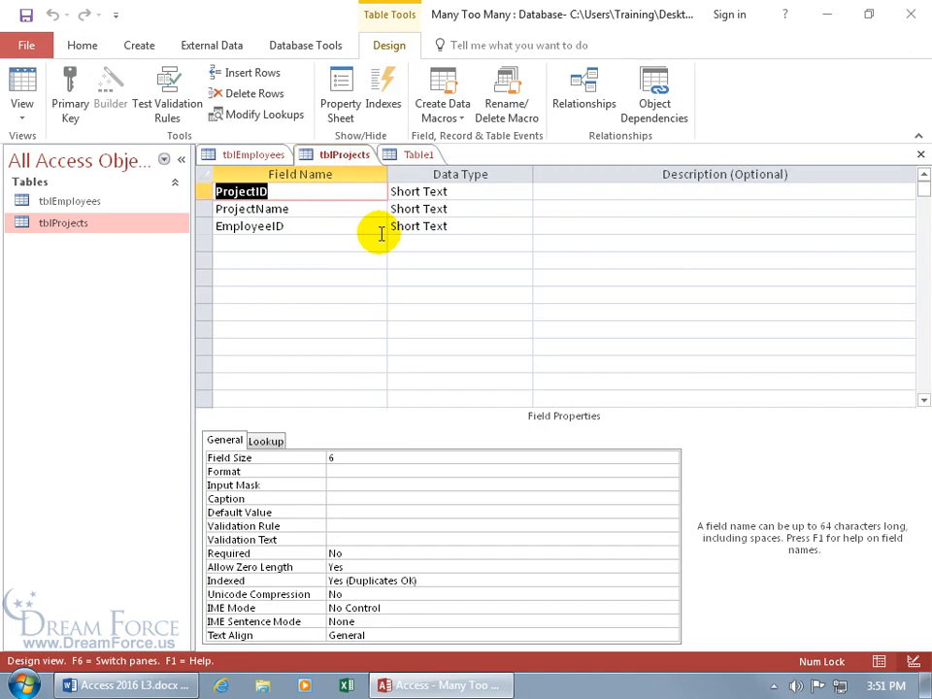
{"action": "left_click", "coordinate": [415, 192]}
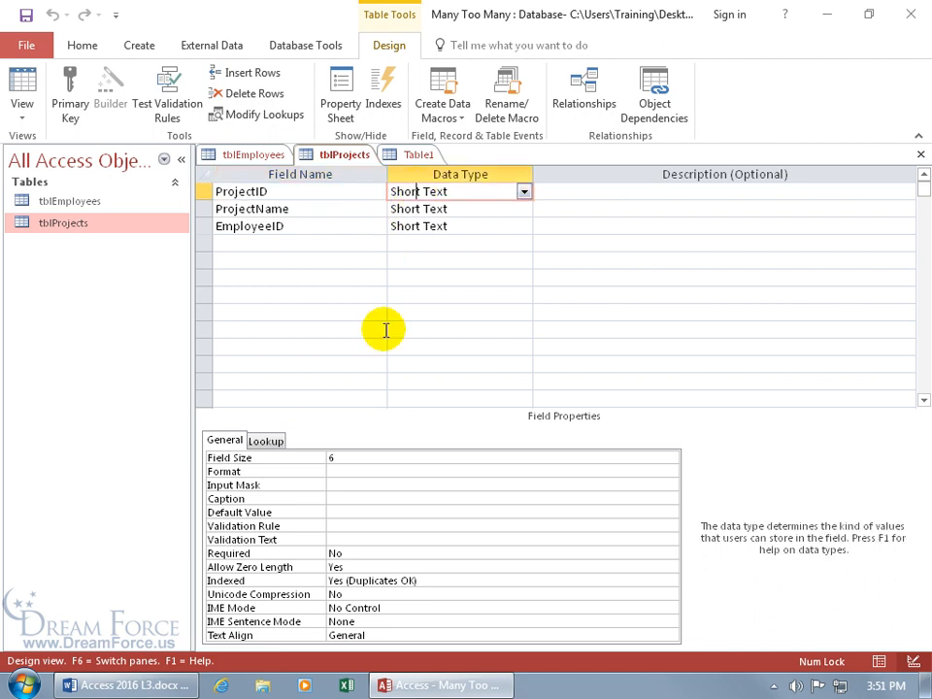
Set the field size of ProjectNum in Table1 to 6
{"action": "left_click", "coordinate": [417, 155]}
{"action": "left_click_drag", "start_coordinate": [364, 457], "coordinate": [319, 456]}
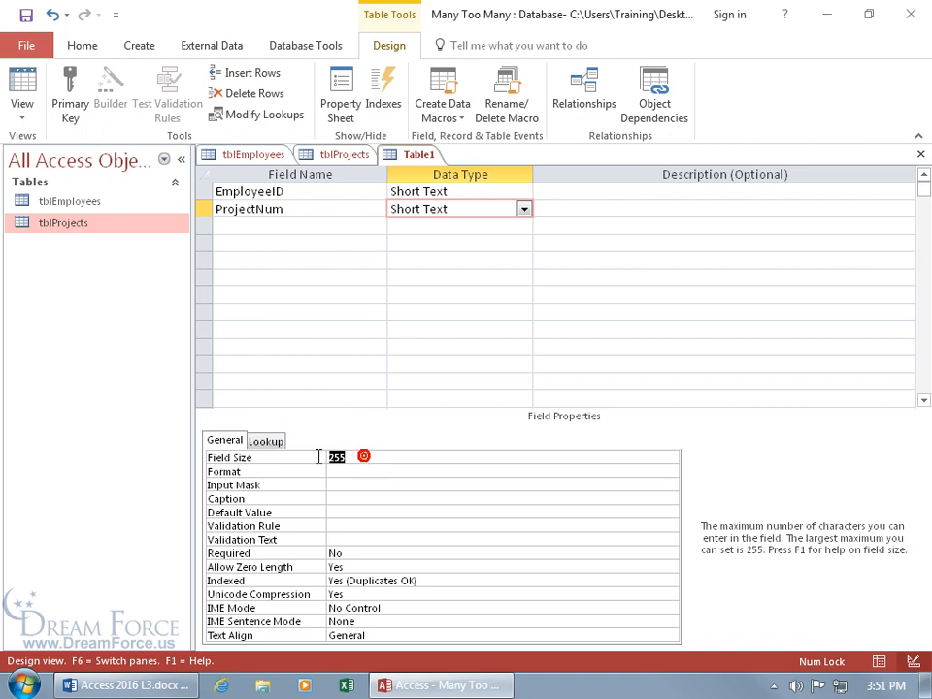
{"action": "type", "text": "6"}
{"action": "key", "text": "Return"}
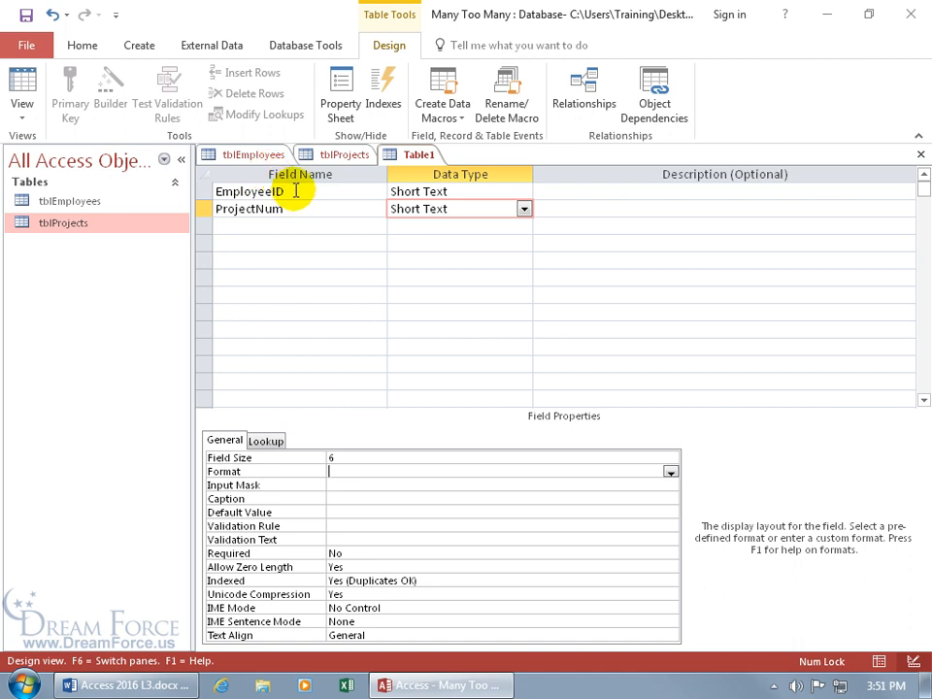
Return tblEmployees to Datasheet View and review the EmployeeID and ProjectID values through the last record
{"action": "left_click", "coordinate": [247, 154]}
{"action": "right_click", "coordinate": [260, 157]}
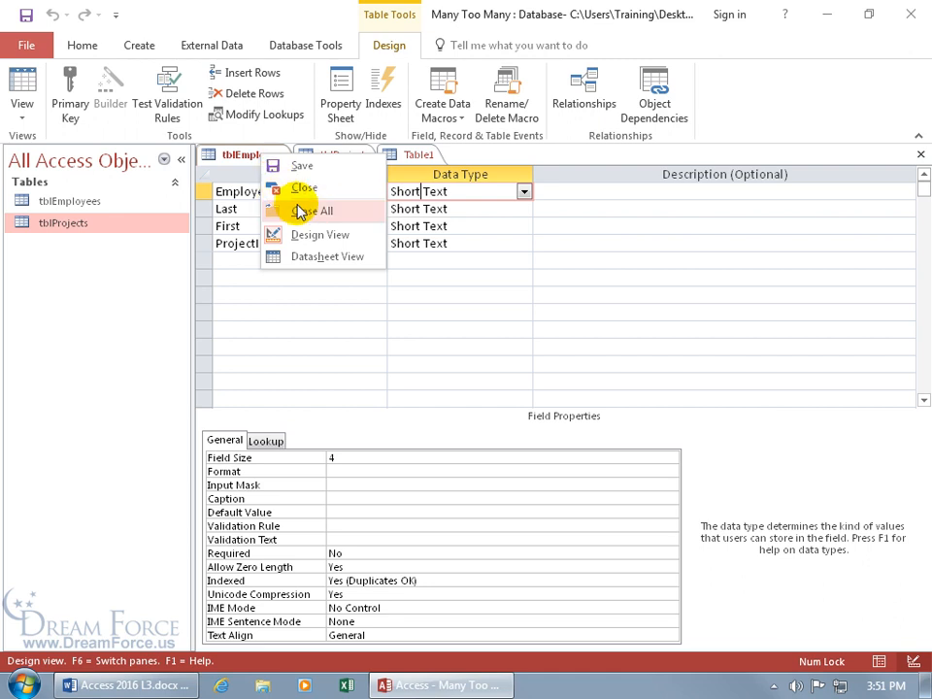
{"action": "left_click", "coordinate": [313, 257]}
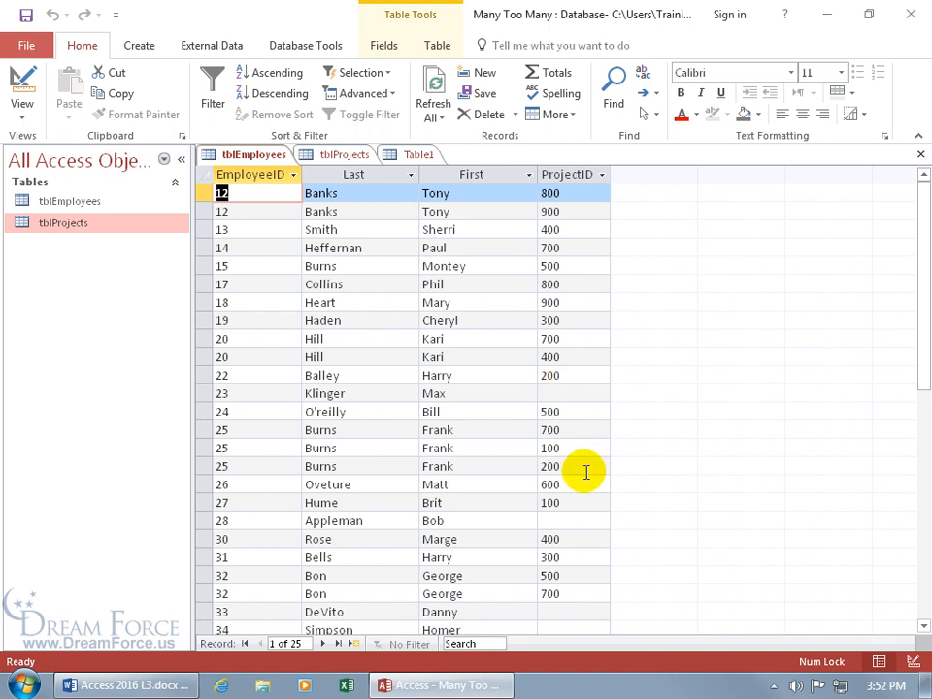
{"action": "scroll", "coordinate": [574, 602], "scroll_direction": "down", "scroll_amount": 1}
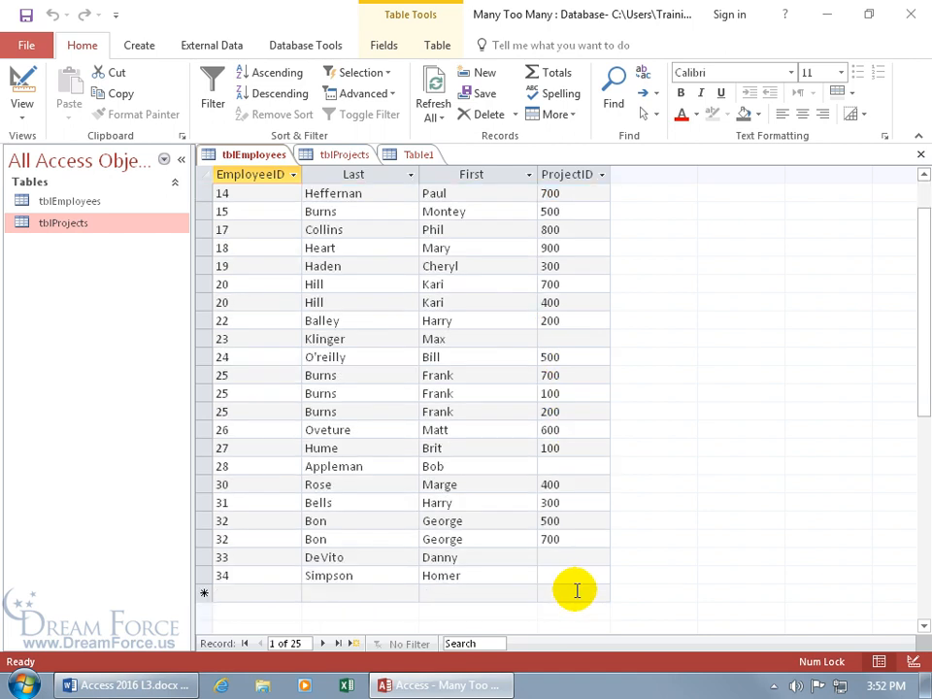
Designate EmployeeID and ProjectNum together as the composite primary key of Table1
{"action": "left_click", "coordinate": [415, 155]}
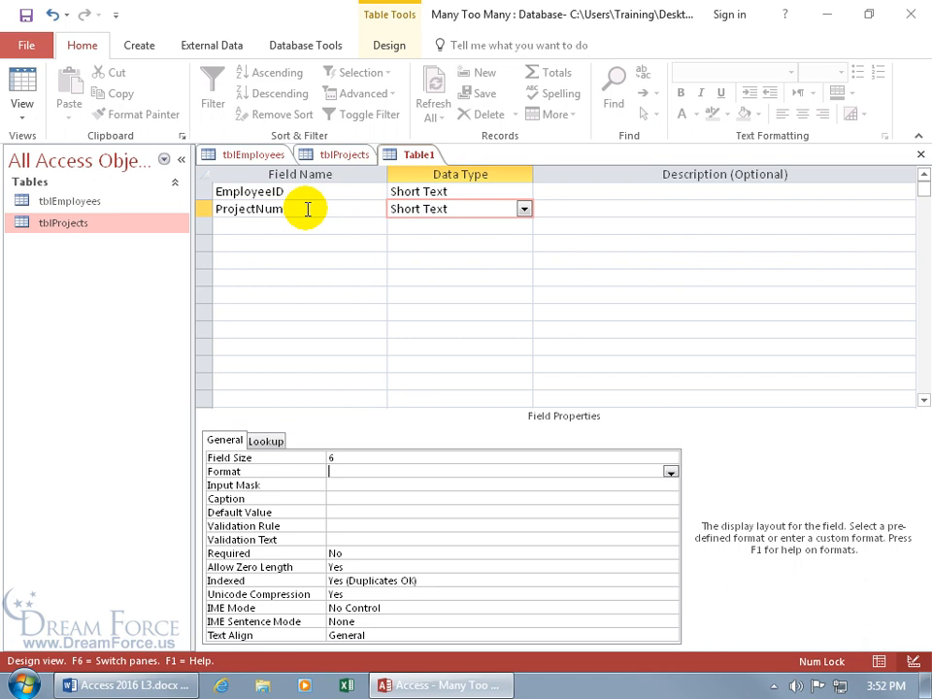
{"action": "left_click", "coordinate": [268, 192]}
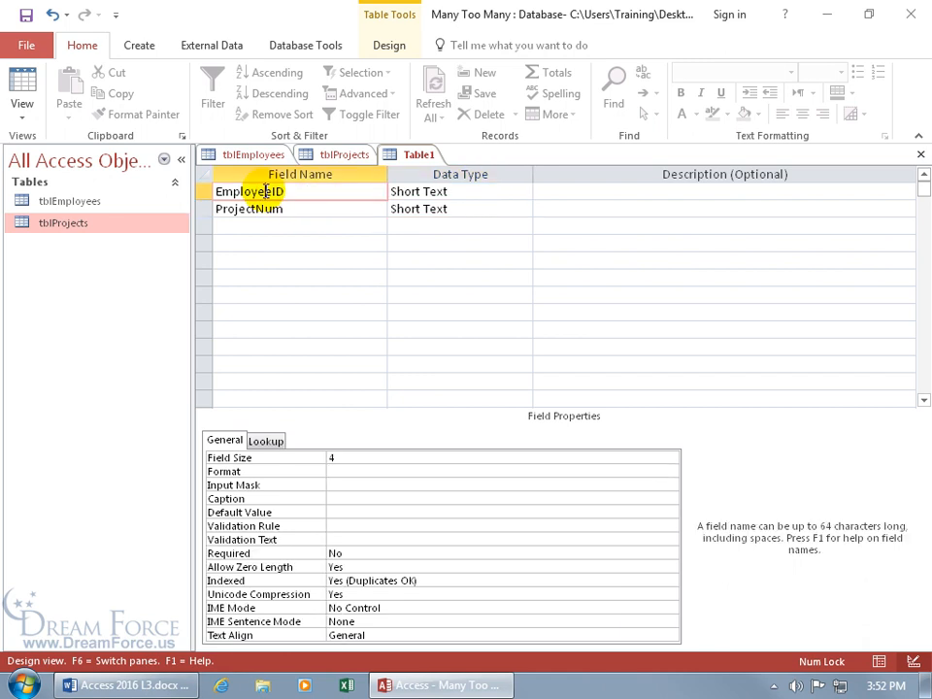
{"action": "left_click", "coordinate": [389, 44]}
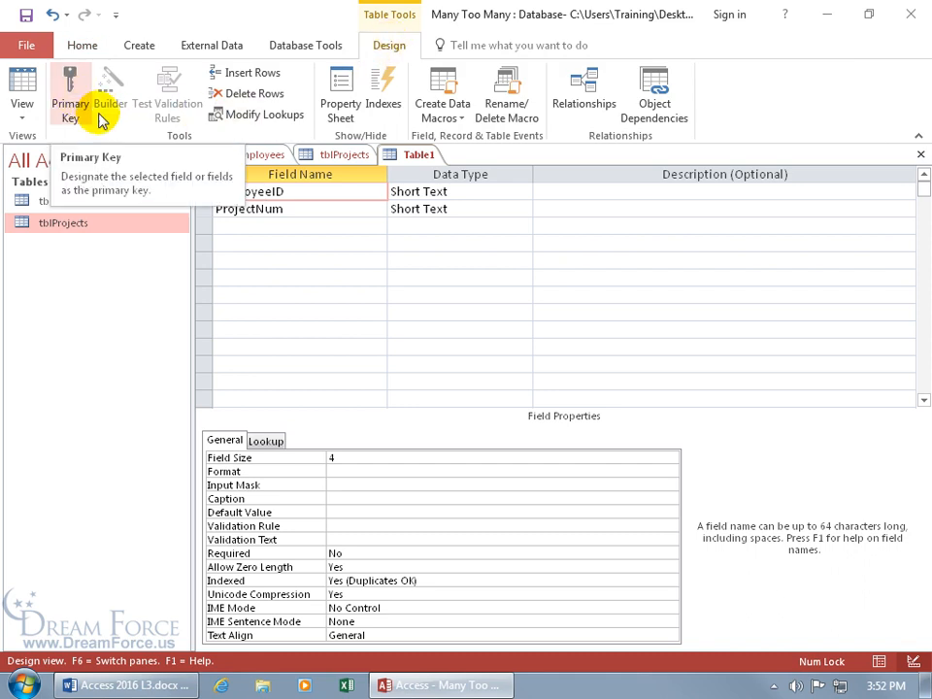
{"action": "left_click", "coordinate": [256, 209]}
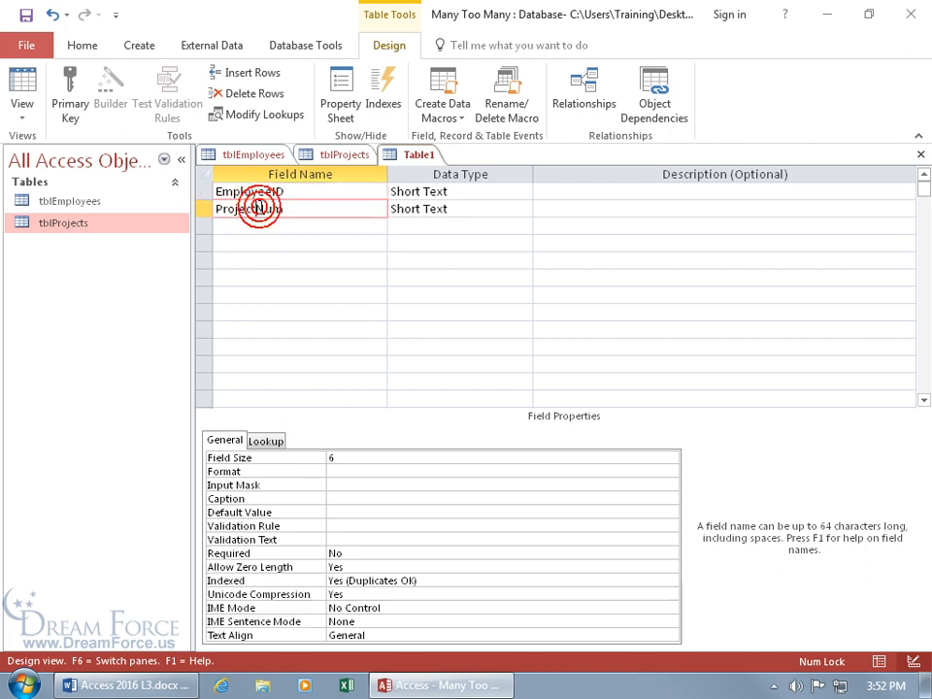
{"action": "left_click_drag", "start_coordinate": [205, 193], "coordinate": [202, 207]}
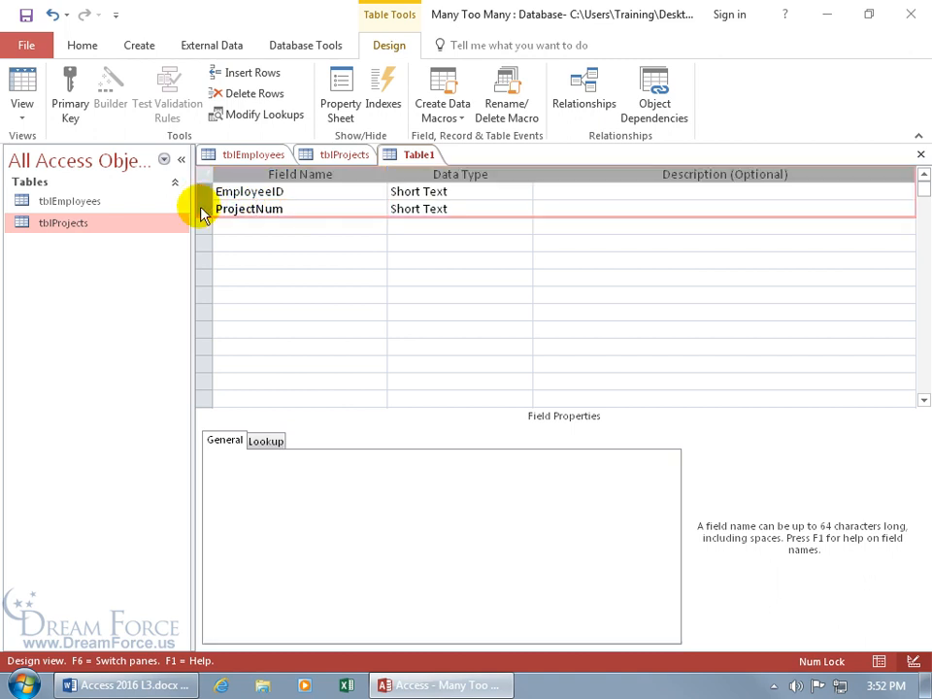
{"action": "left_click", "coordinate": [73, 82]}
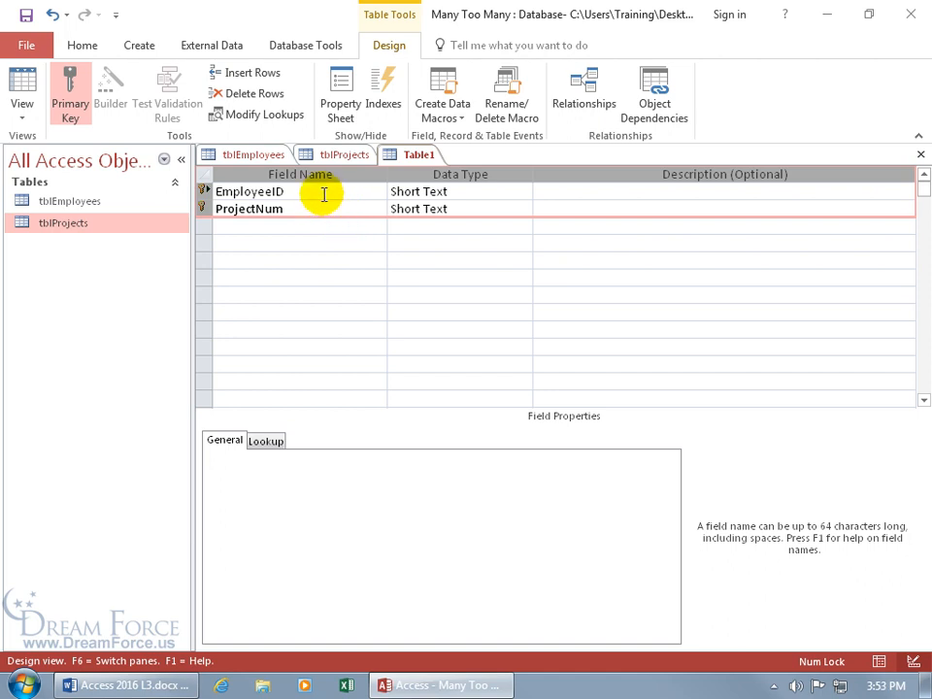
Save the new table as tblAssignments and display it in Datasheet View
{"action": "left_click", "coordinate": [26, 14]}
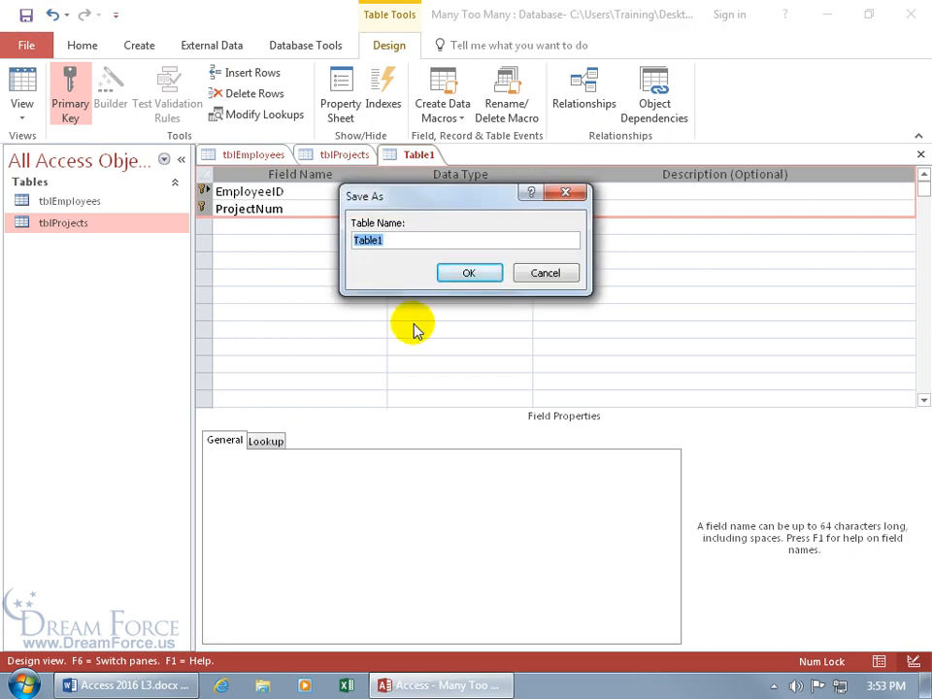
{"action": "type", "text": "tblAssignments"}
{"action": "key", "text": "Return"}
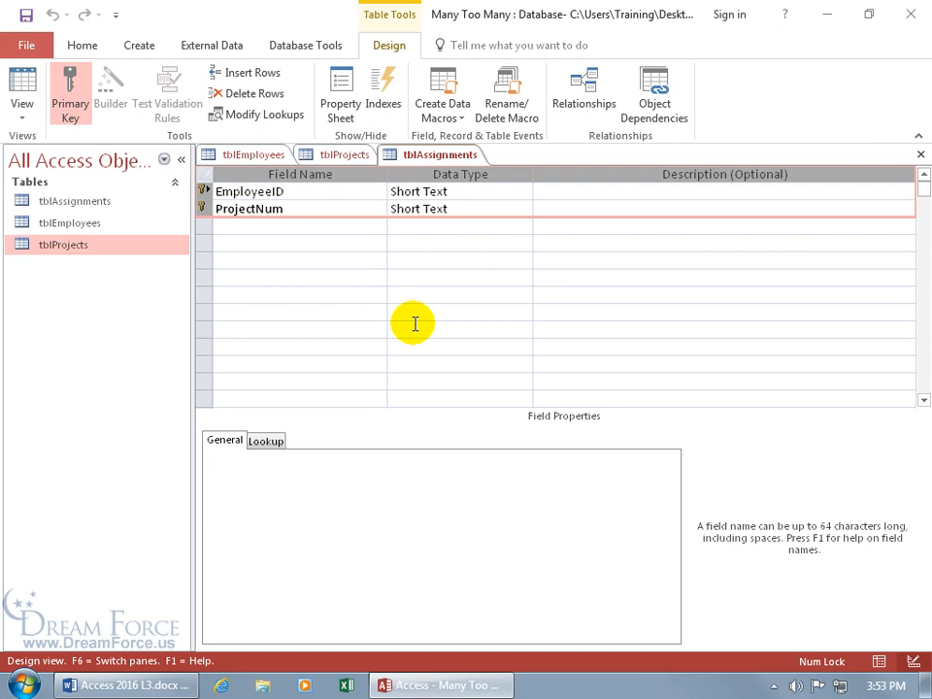
{"action": "left_click", "coordinate": [23, 83]}
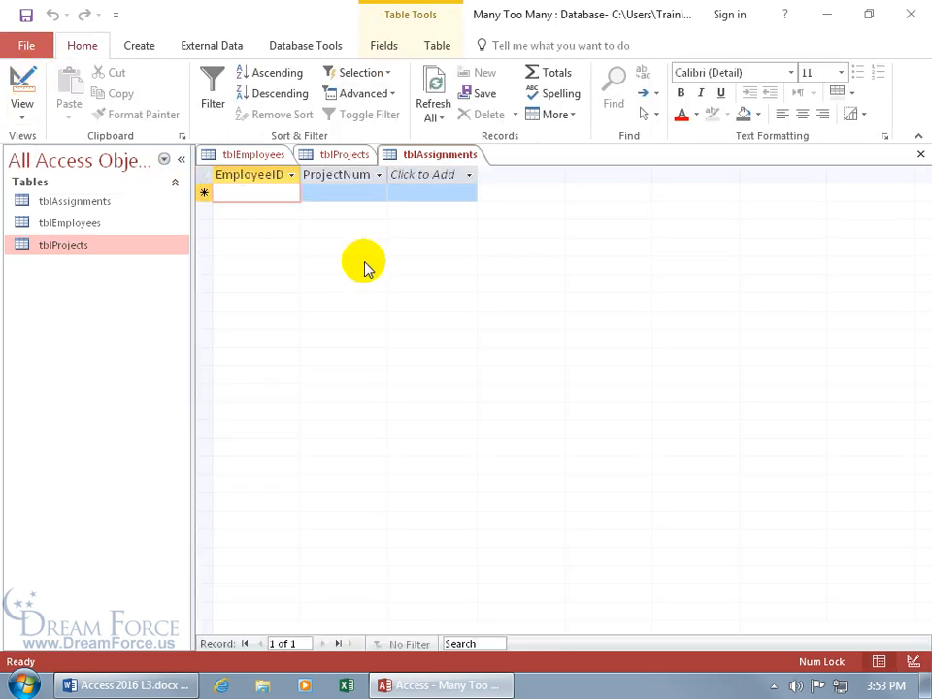
Create a query in Design View based on tblEmployees with the EmployeeID and ProjectID fields
{"action": "left_click", "coordinate": [148, 51]}
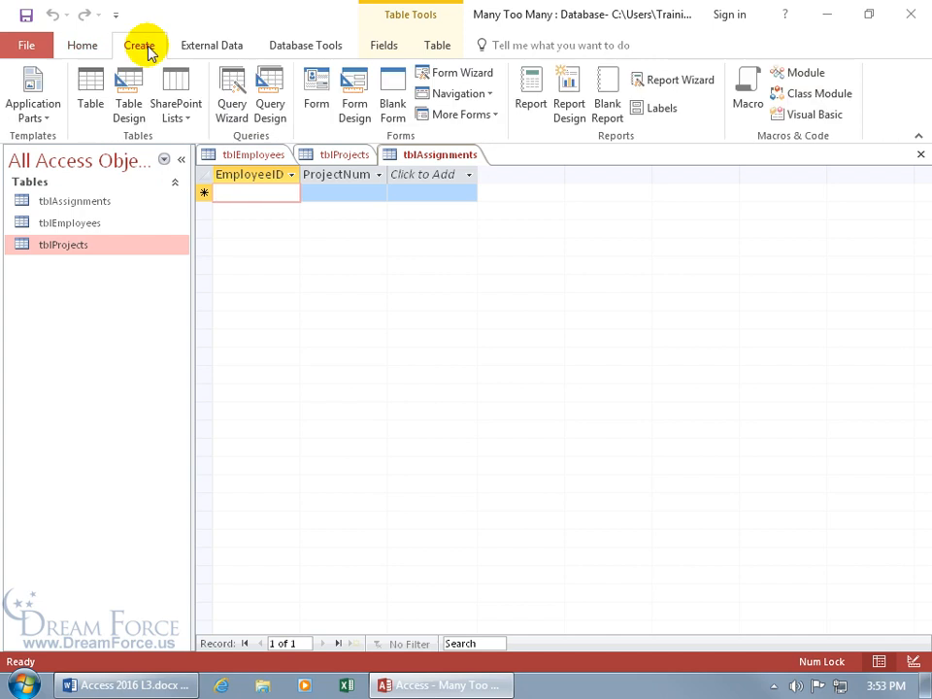
{"action": "left_click", "coordinate": [271, 107]}
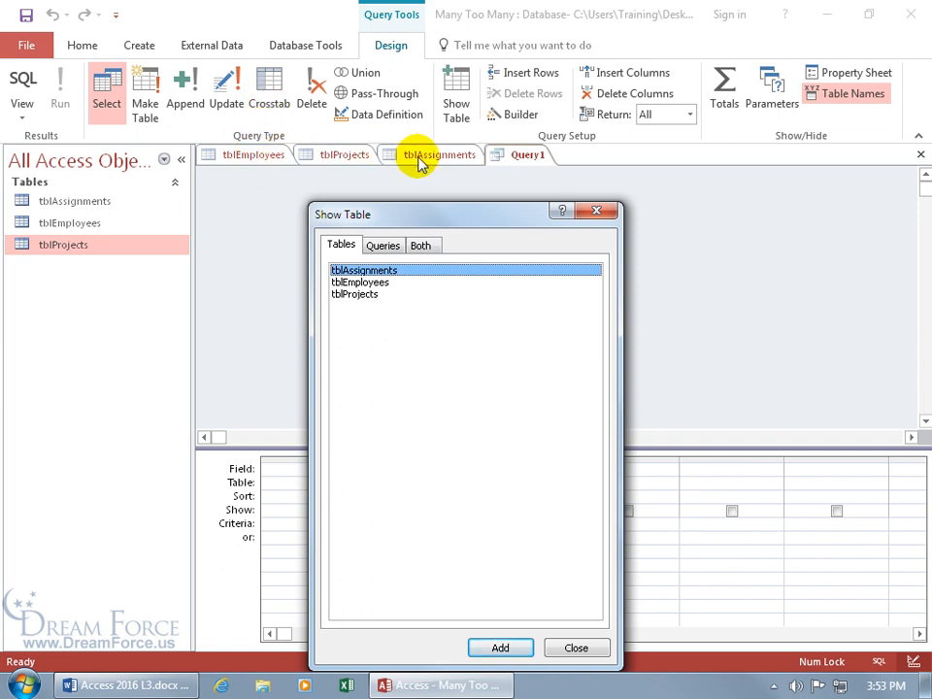
{"action": "double_click", "coordinate": [393, 282]}
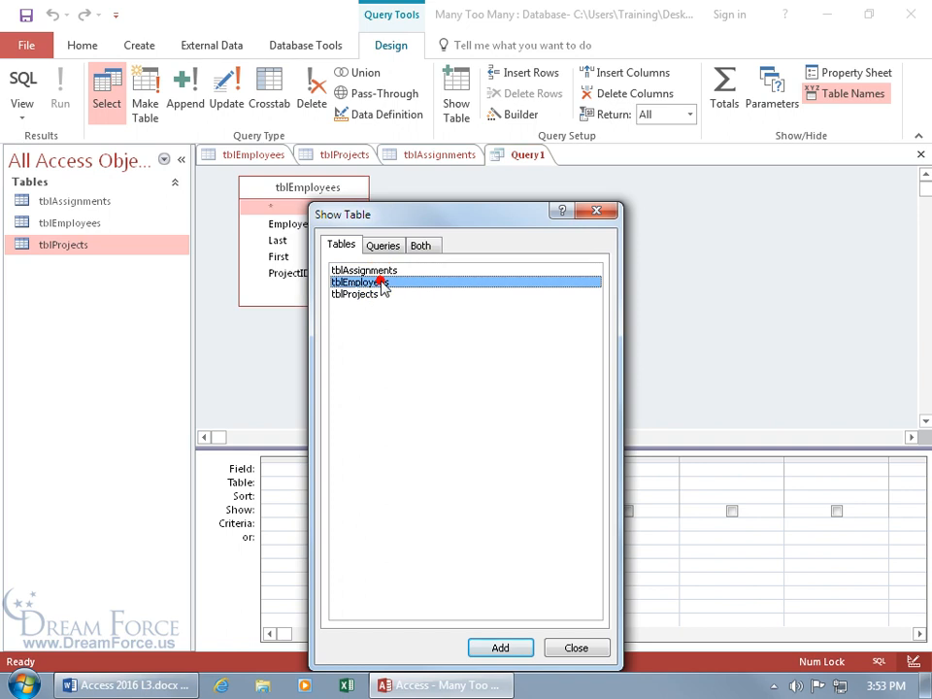
{"action": "left_click", "coordinate": [596, 213]}
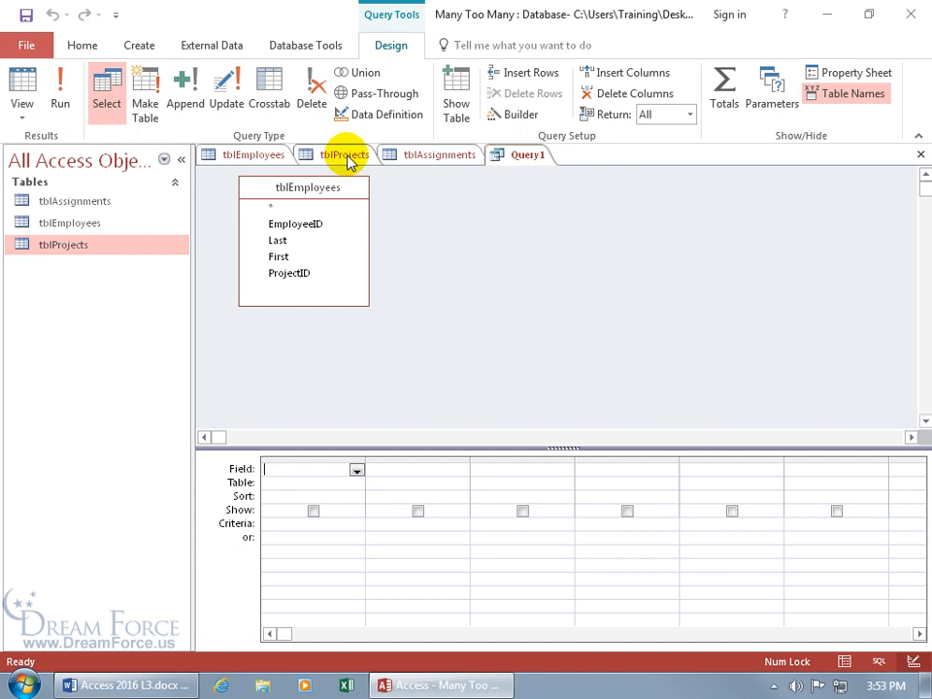
{"action": "double_click", "coordinate": [326, 227]}
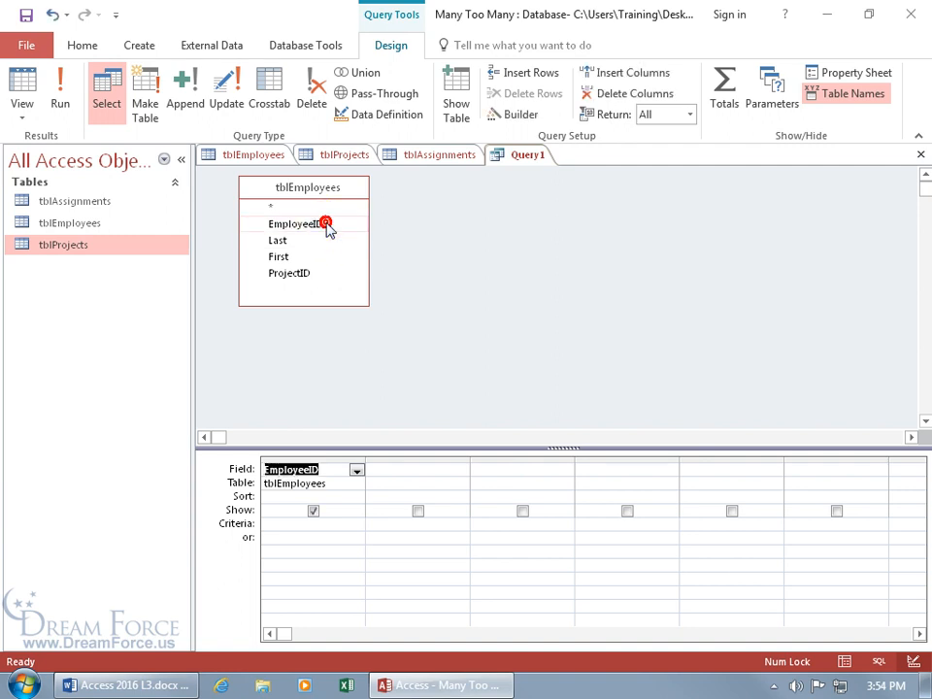
{"action": "double_click", "coordinate": [313, 275]}
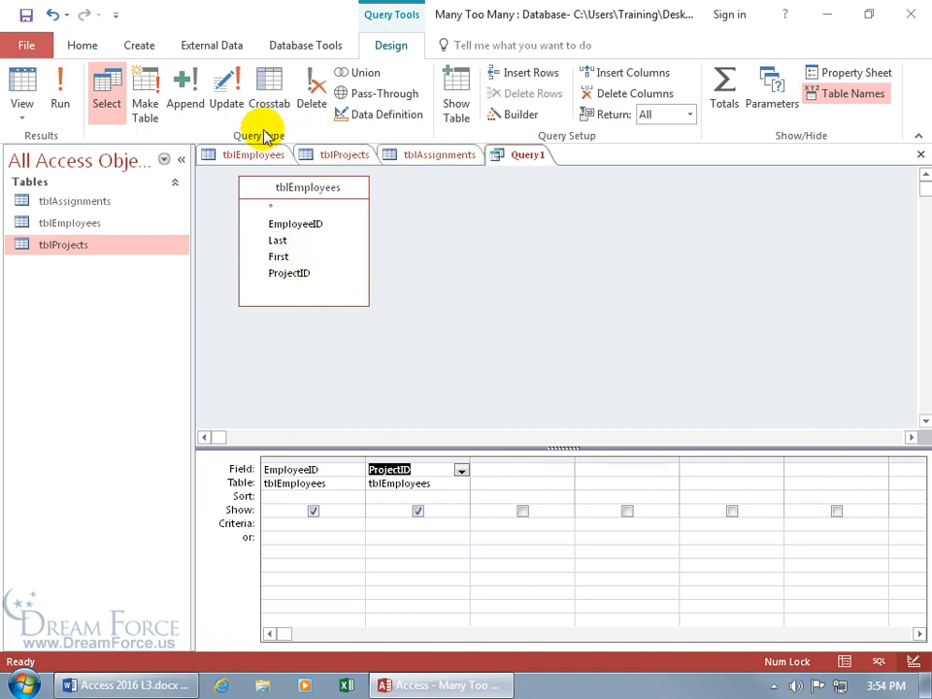
Convert the query to an append query that targets tblAssignments in the current database
{"action": "left_click", "coordinate": [182, 97]}
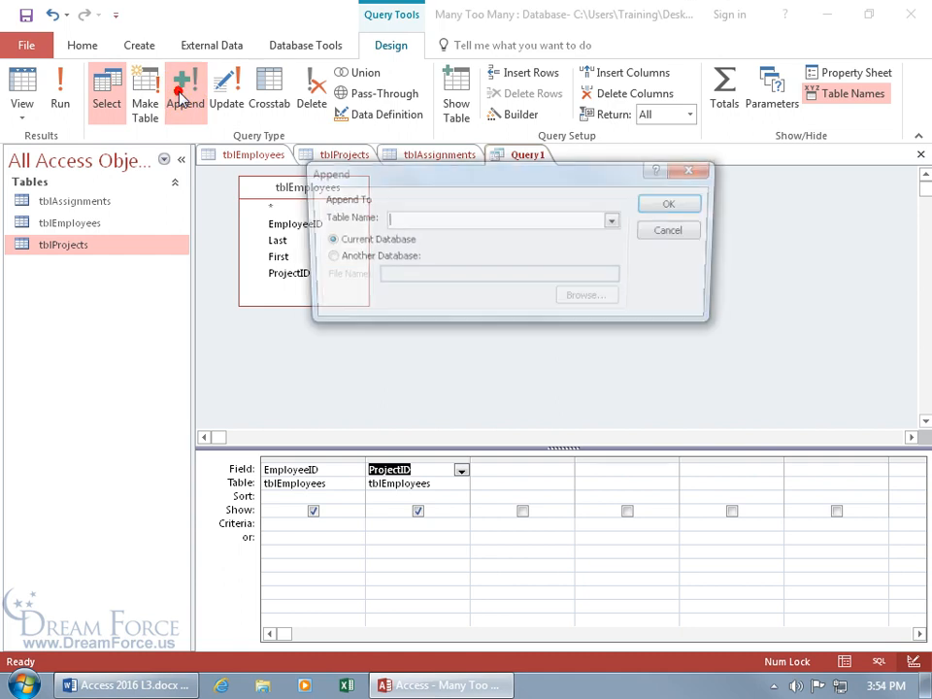
{"action": "left_click", "coordinate": [616, 222]}
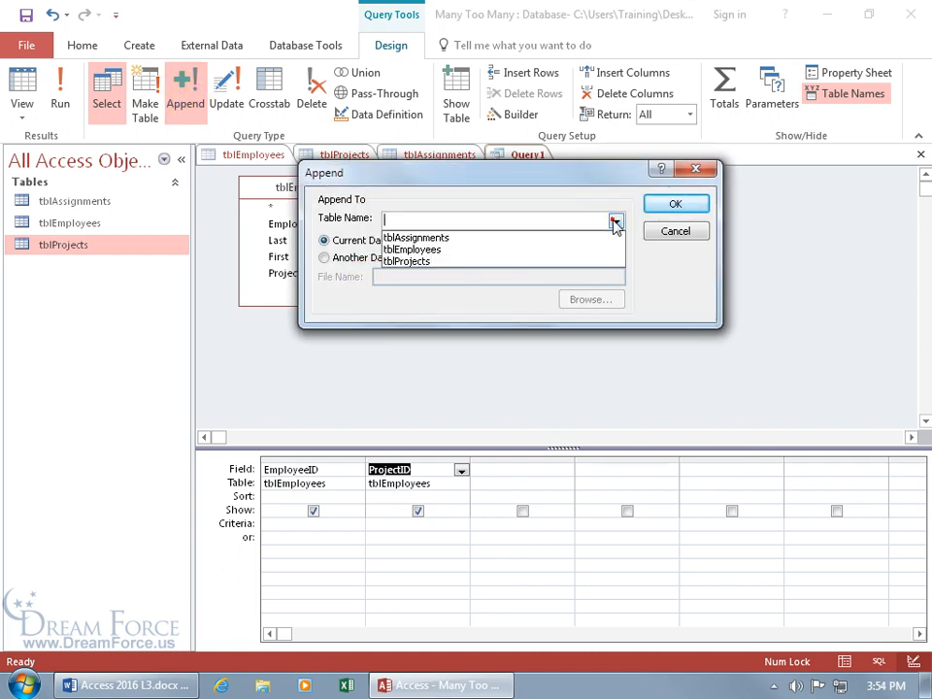
{"action": "left_click", "coordinate": [571, 239]}
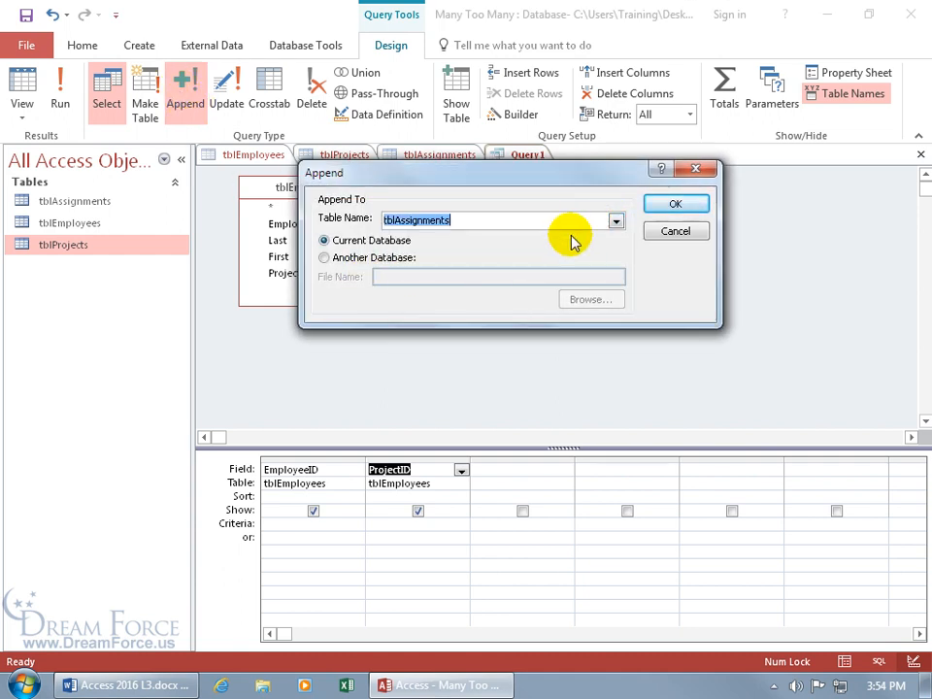
{"action": "left_click", "coordinate": [670, 207]}
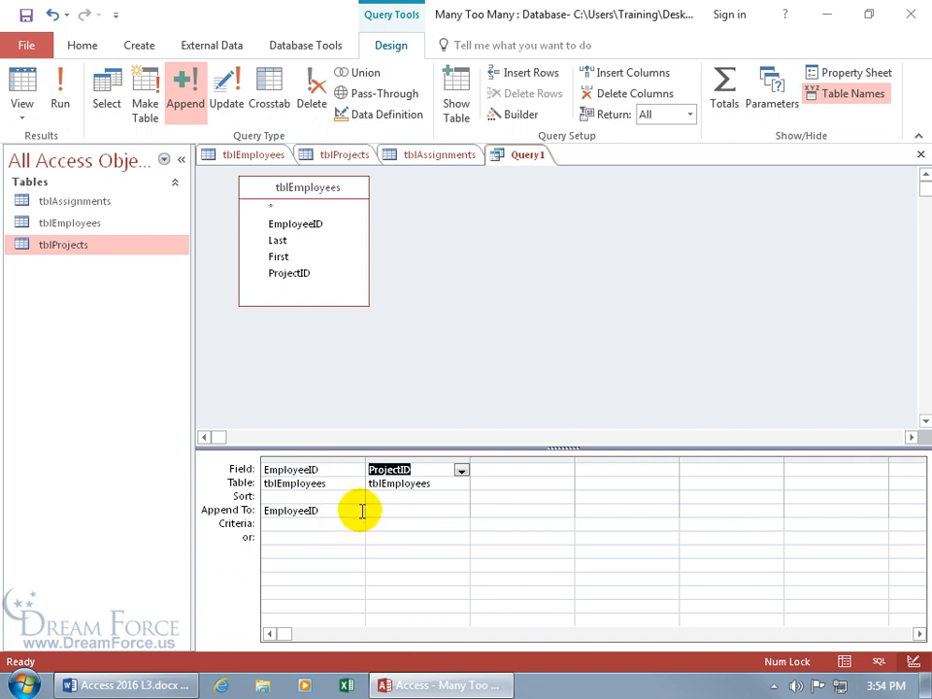
Append the query's ProjectID field to ProjectNum and run the append query, proceeding even if some records cannot be appended
{"action": "left_click", "coordinate": [403, 511]}
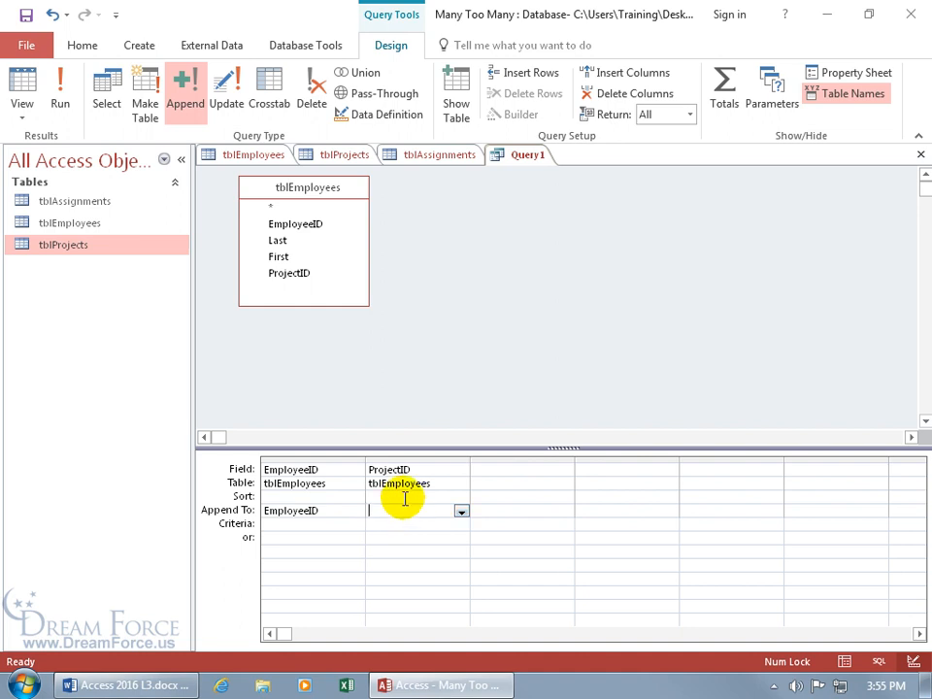
{"action": "left_click", "coordinate": [461, 511]}
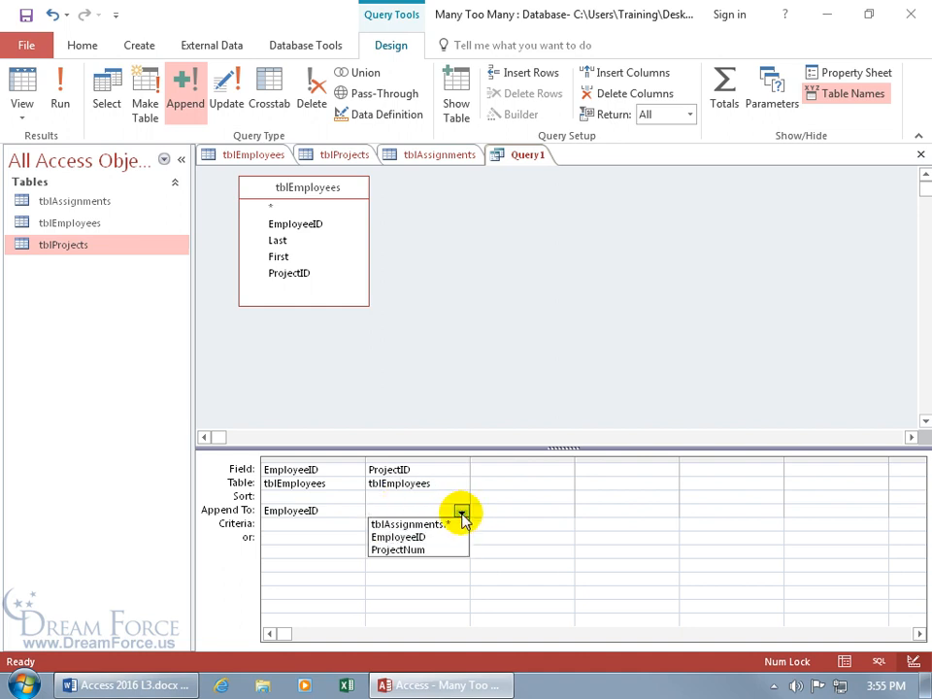
{"action": "left_click", "coordinate": [438, 550]}
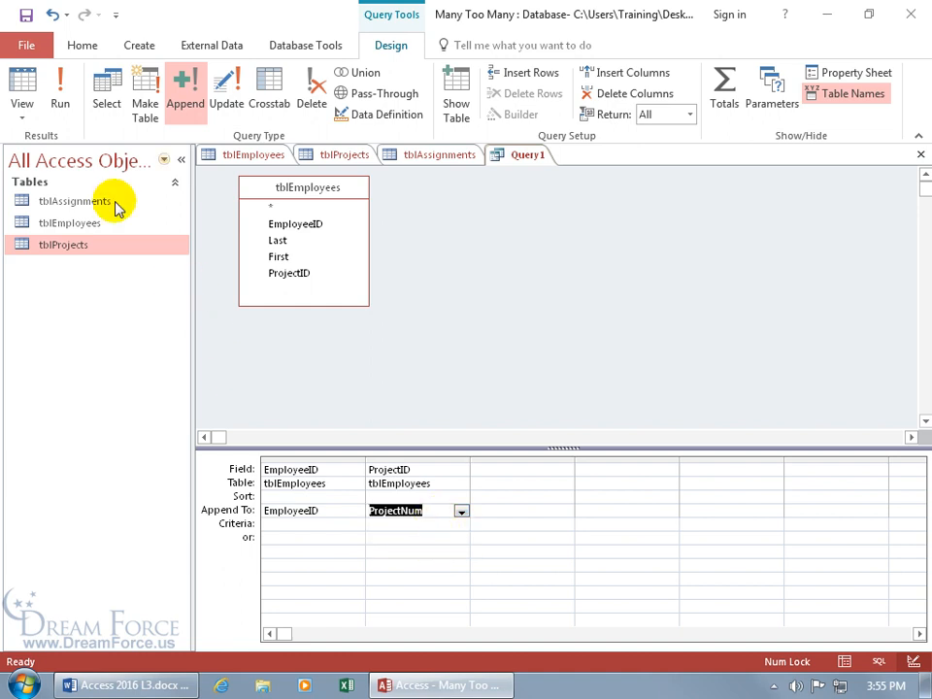
{"action": "left_click", "coordinate": [61, 95]}
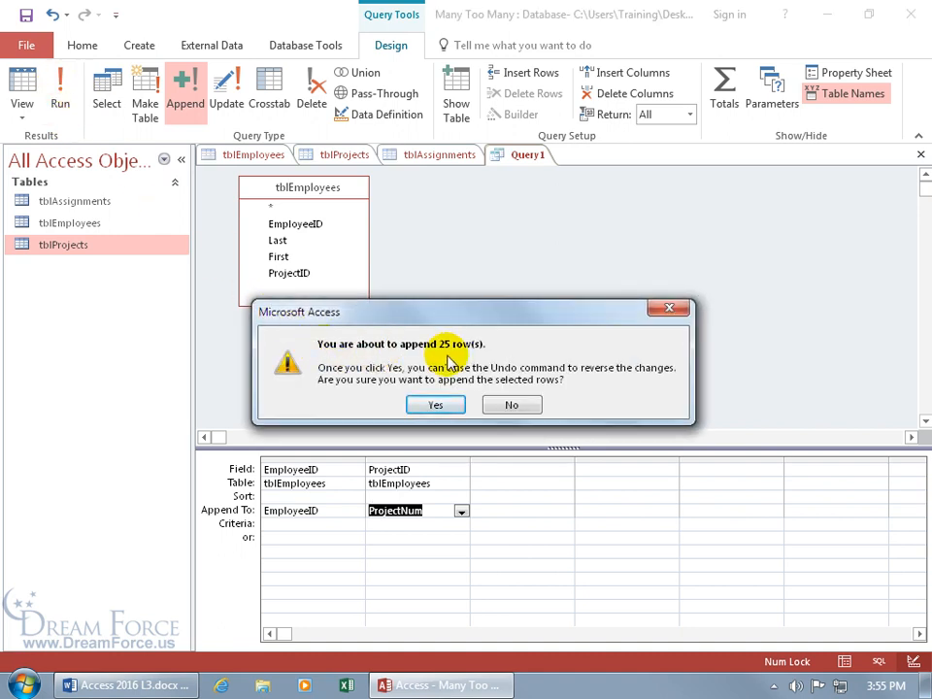
{"action": "left_click", "coordinate": [449, 402]}
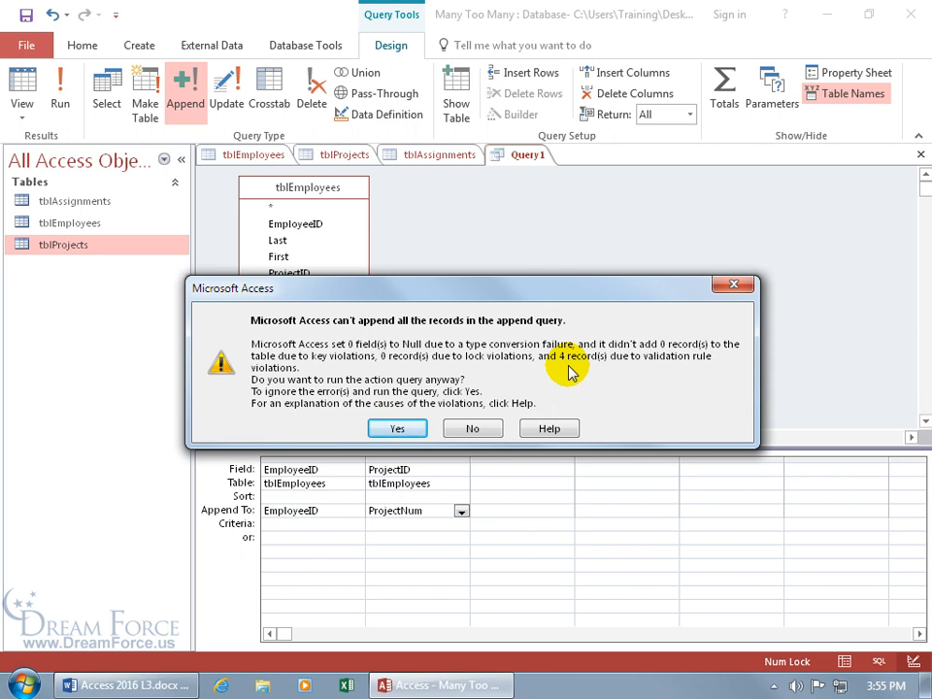
{"action": "left_click", "coordinate": [418, 428]}
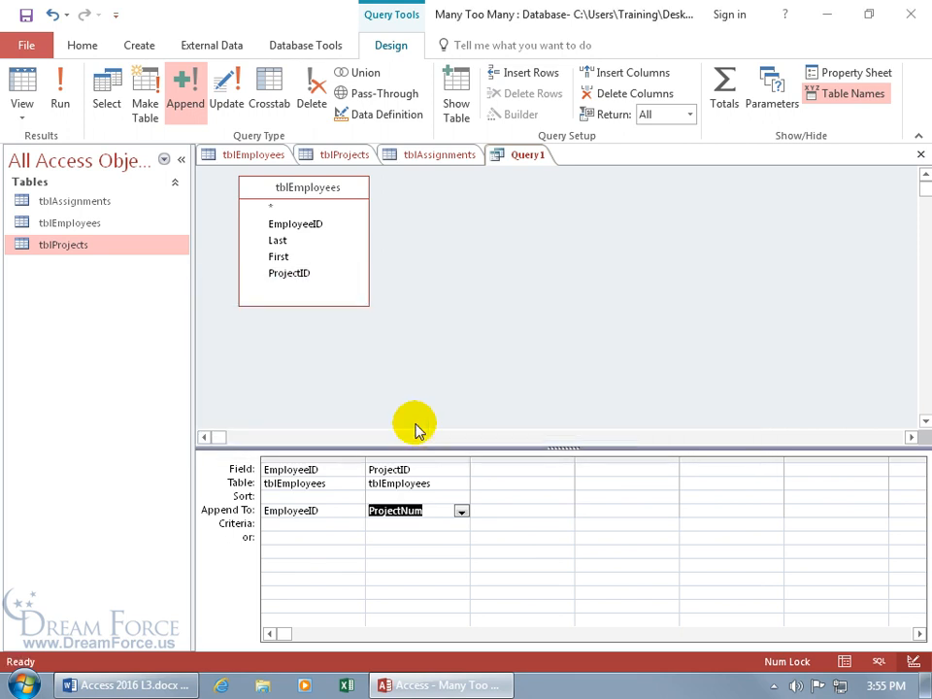
Close the append query without saving it and refresh the tblAssignments datasheet
{"action": "left_click", "coordinate": [920, 156]}
{"action": "left_click", "coordinate": [482, 400]}
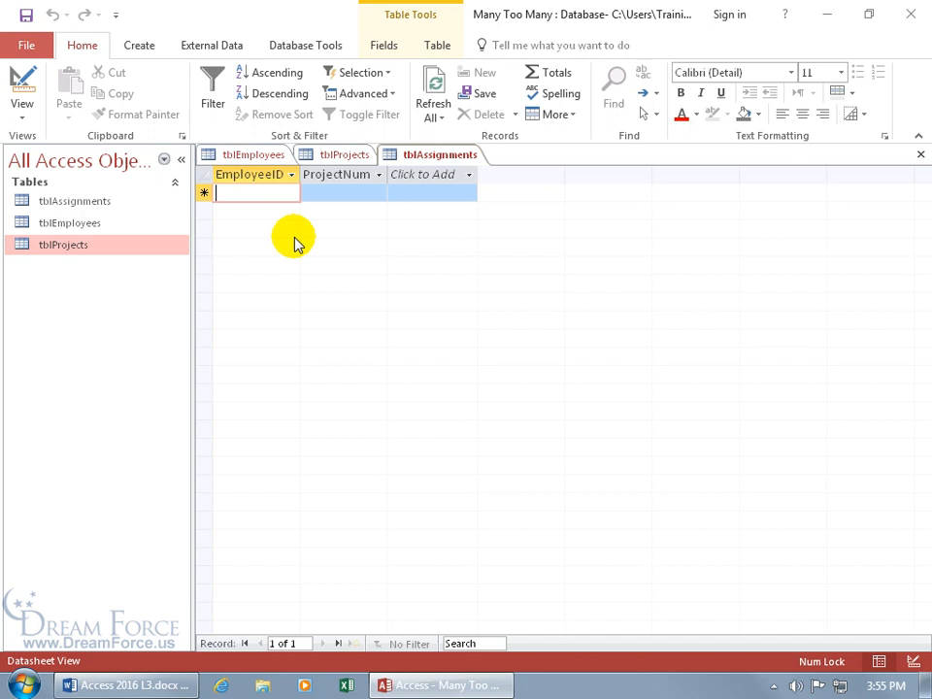
{"action": "left_click", "coordinate": [433, 85]}
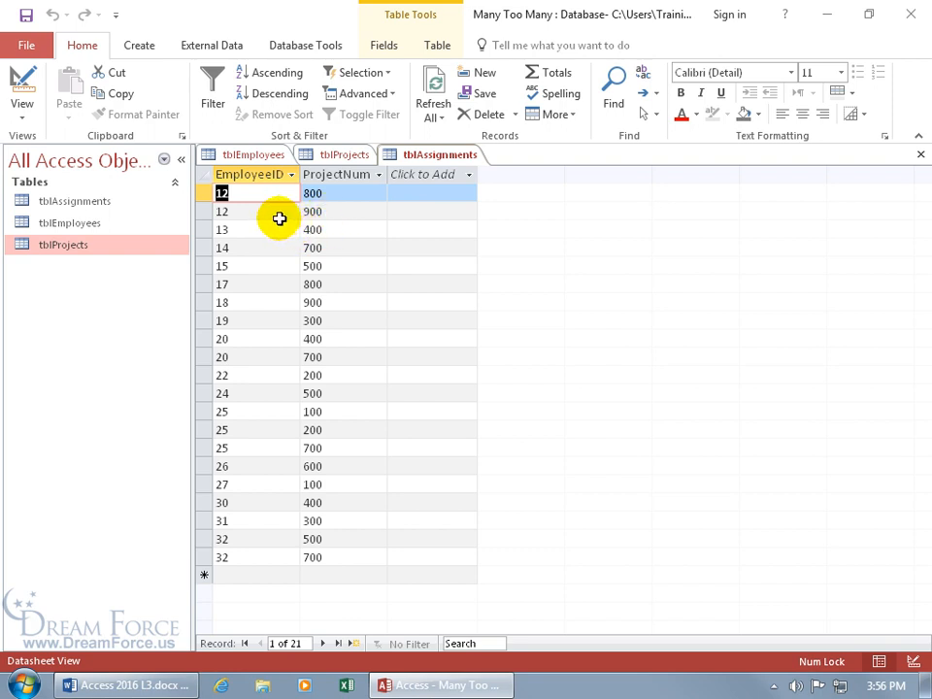
Compare the records of tblEmployees and tblProjects with the EmployeeID and ProjectNum pairs in tblAssignments
{"action": "key", "text": "alt+Tab"}
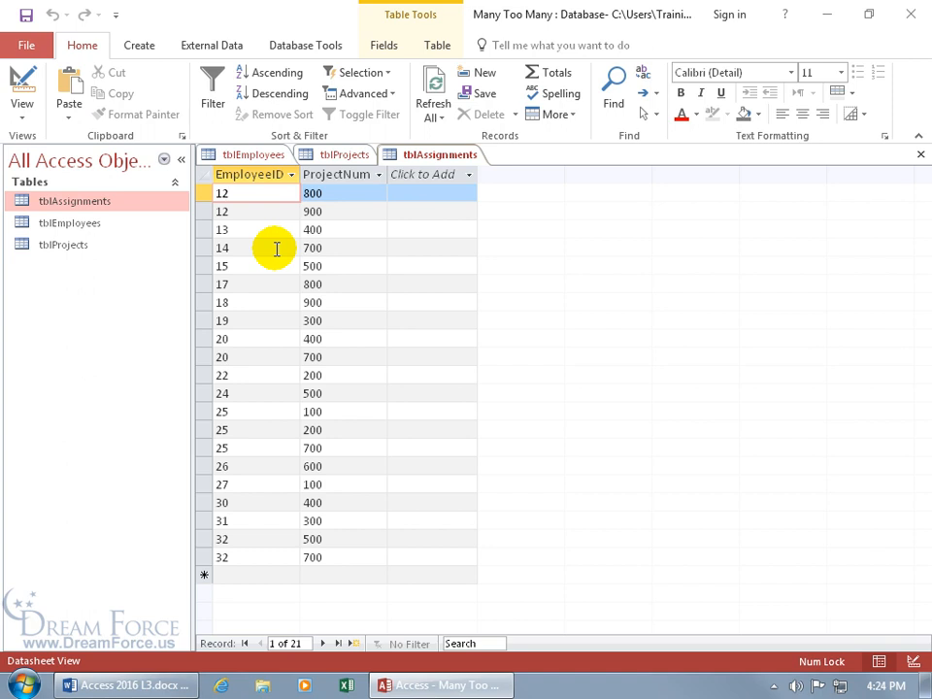
{"action": "left_click", "coordinate": [264, 155]}
{"action": "left_click", "coordinate": [340, 161]}
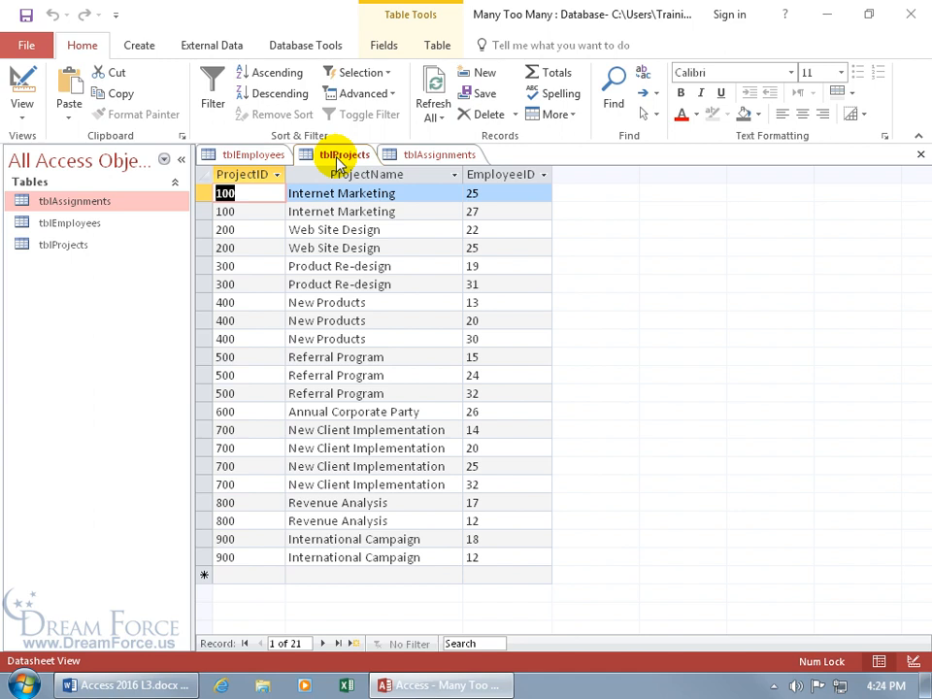
{"action": "left_click", "coordinate": [434, 159]}
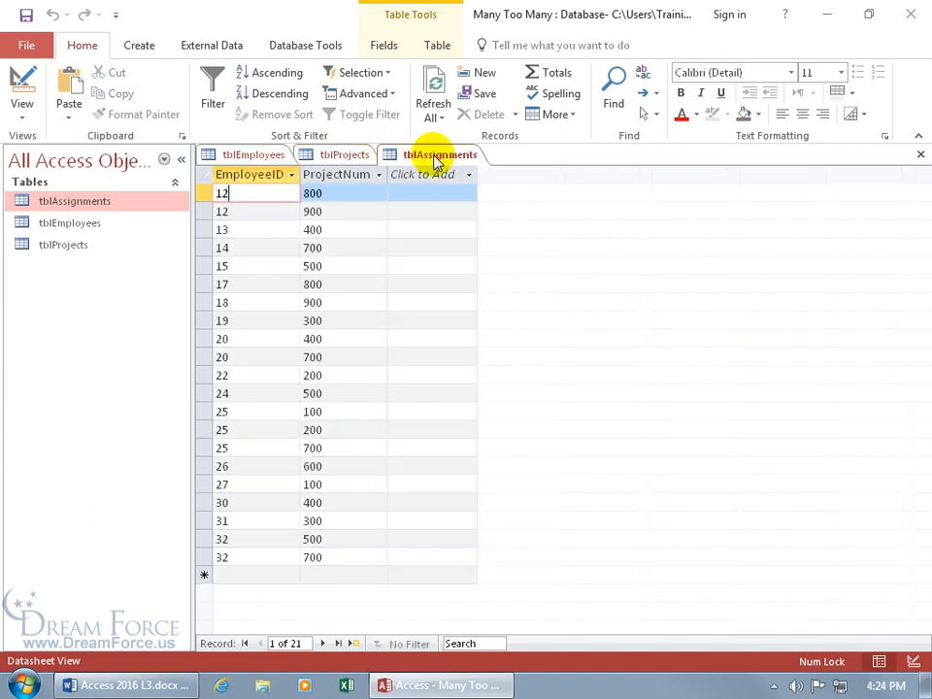
{"action": "left_click", "coordinate": [271, 157]}
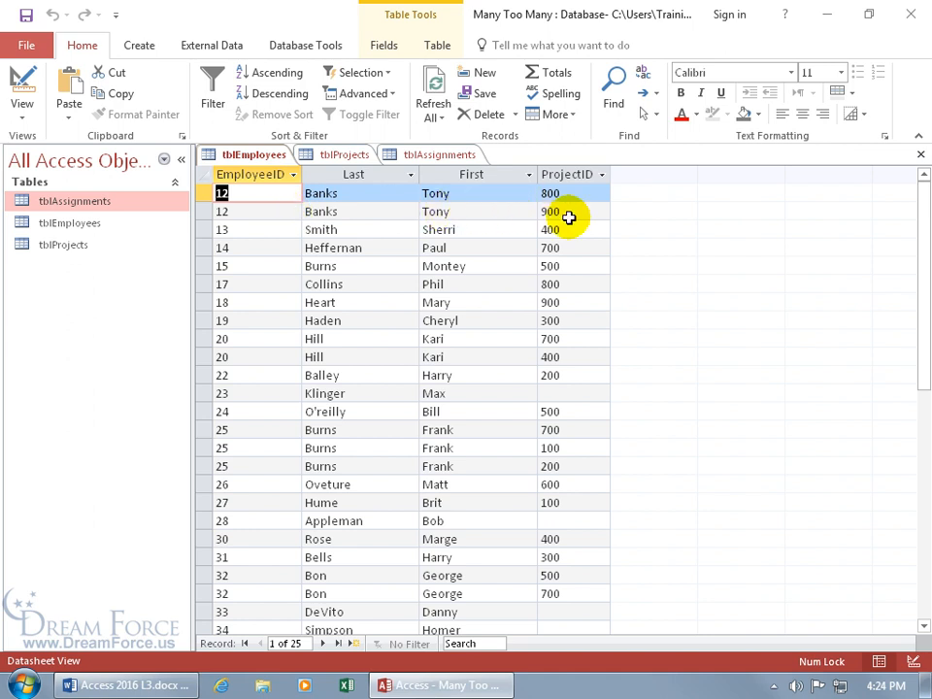
{"action": "left_click", "coordinate": [349, 154]}
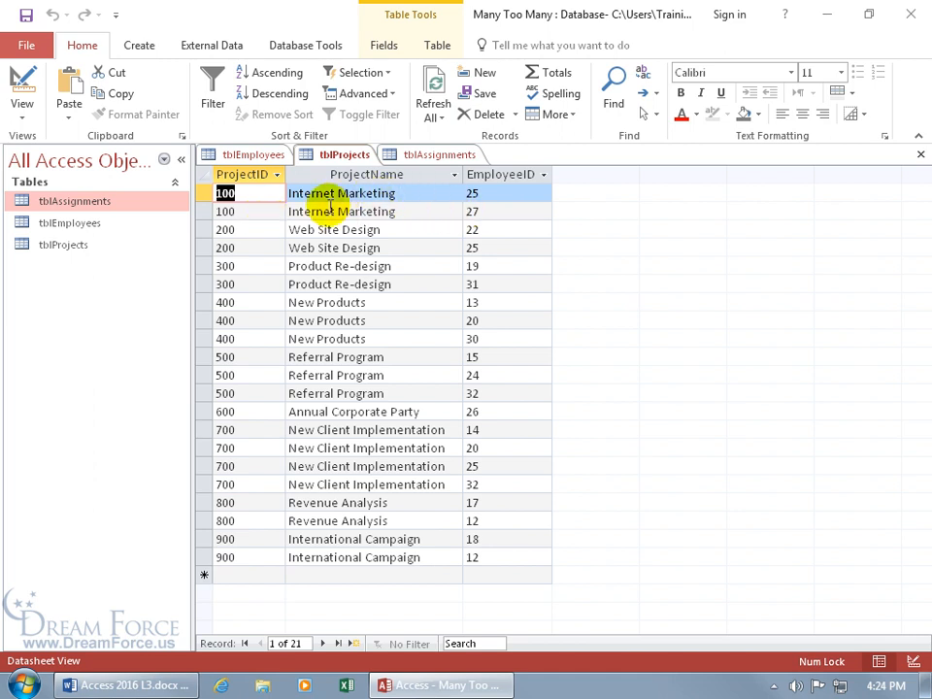
{"action": "left_click", "coordinate": [427, 155]}
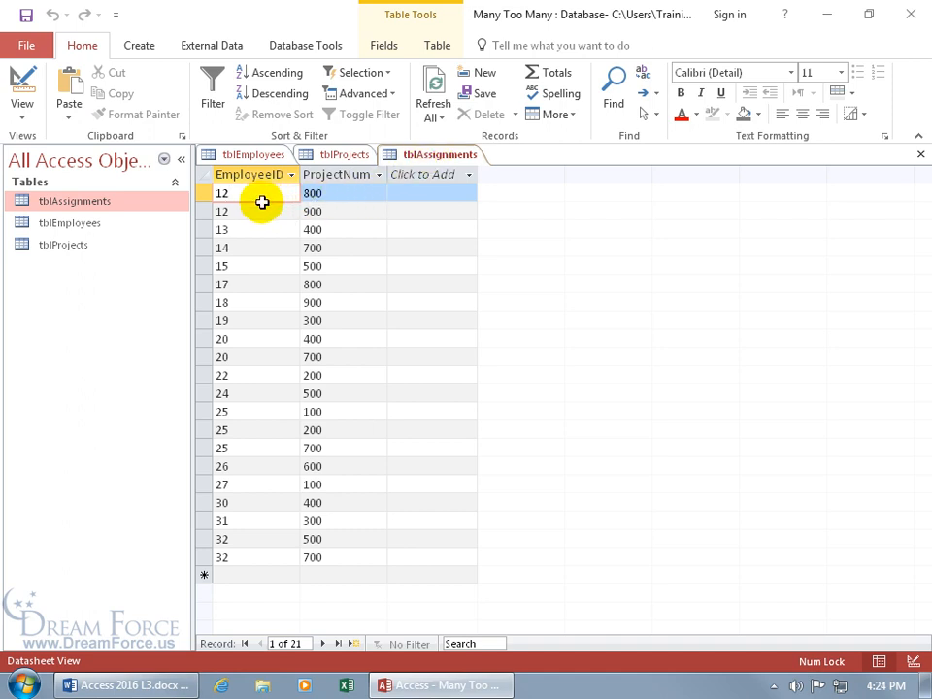
Examine the composite primary key fields of tblAssignments in Design View and return to Datasheet View
{"action": "right_click", "coordinate": [421, 154]}
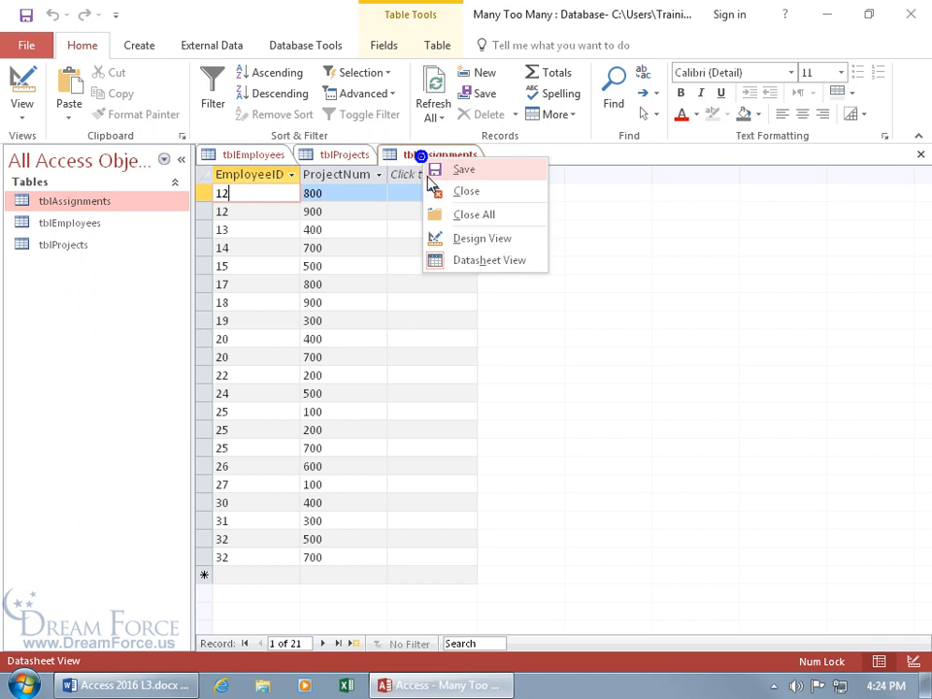
{"action": "left_click", "coordinate": [476, 239]}
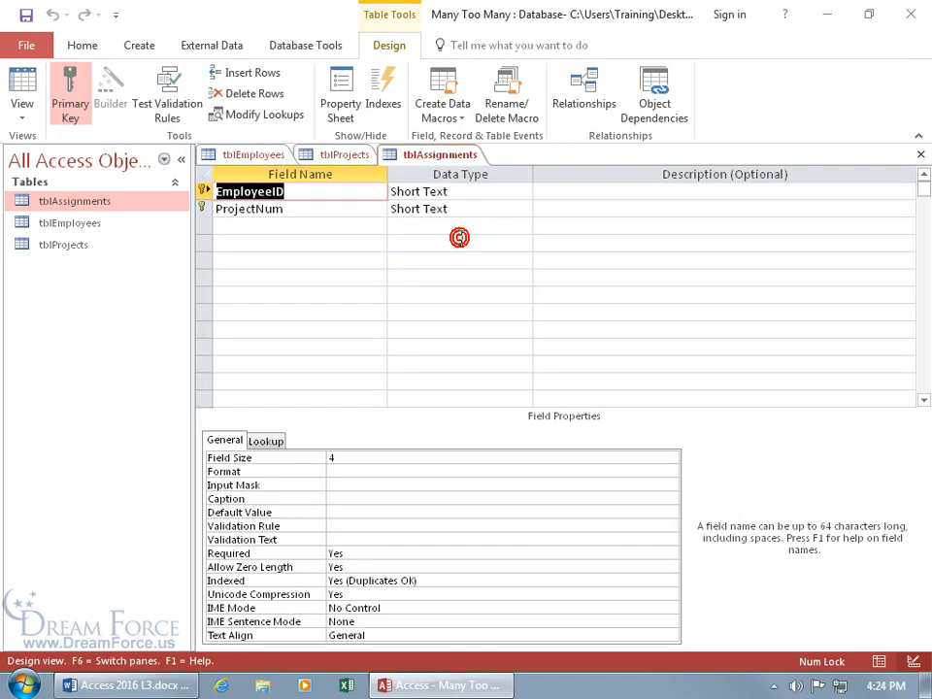
{"action": "left_click", "coordinate": [306, 209]}
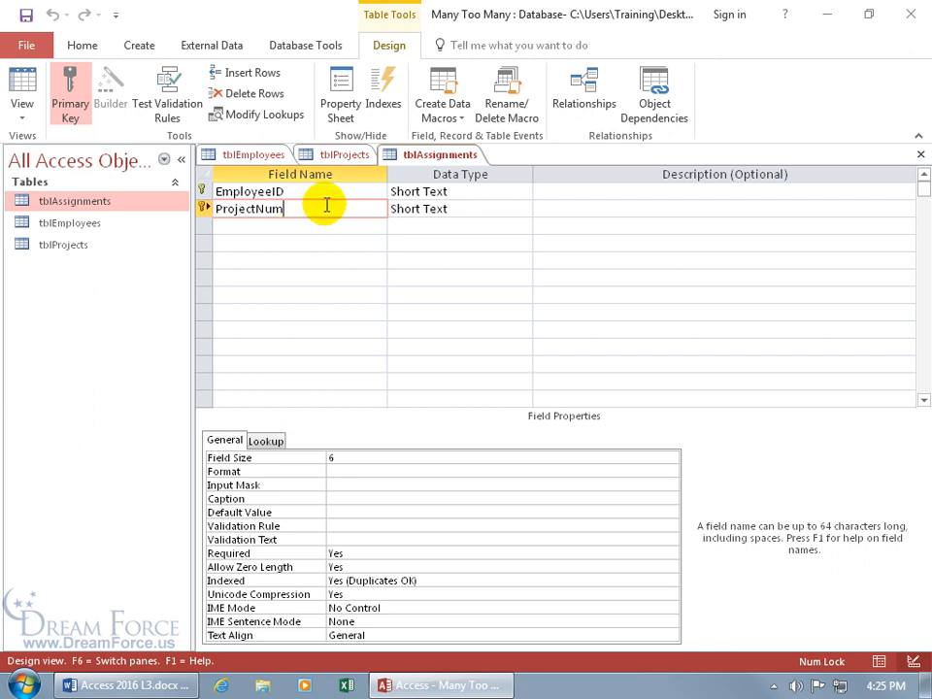
{"action": "right_click", "coordinate": [425, 155]}
{"action": "left_click", "coordinate": [466, 260]}
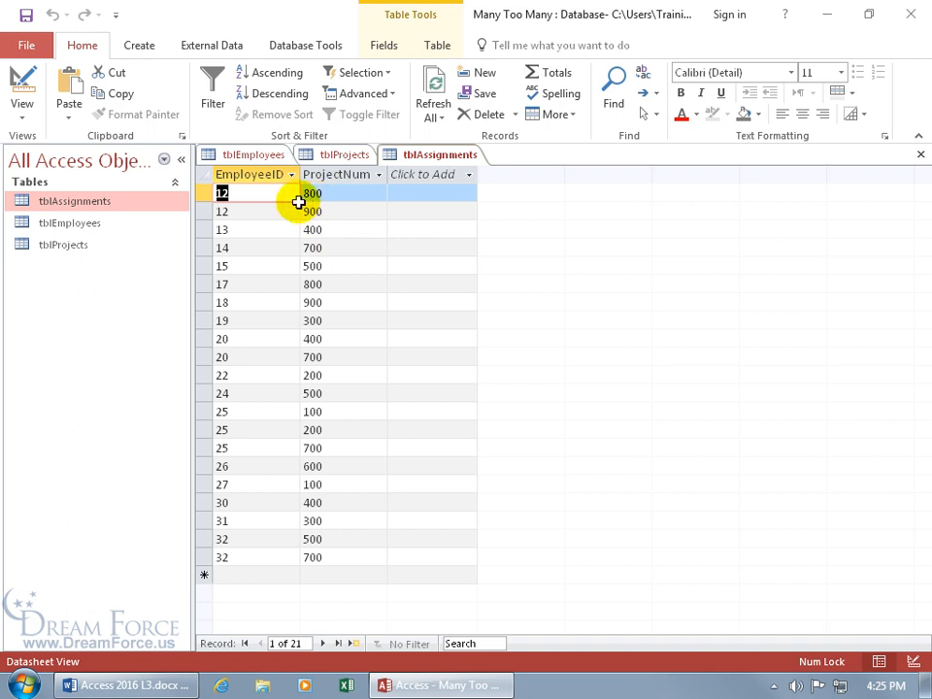
{"action": "key", "text": "alt+Tab"}
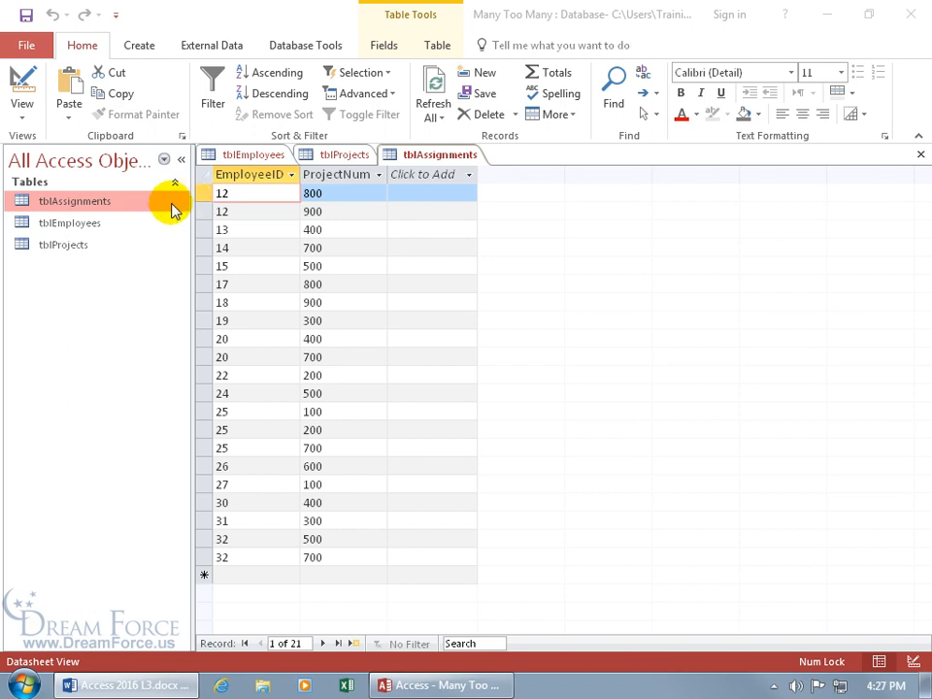
Copy tblEmployees and paste it as a new table named tblTempEE with the structure only
{"action": "right_click", "coordinate": [83, 232]}
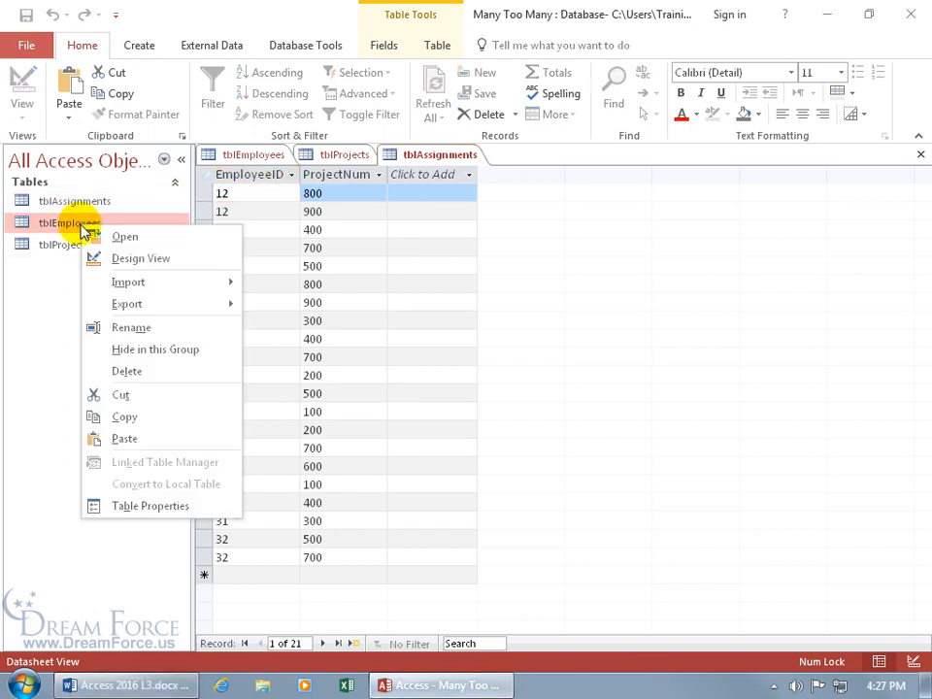
{"action": "left_click", "coordinate": [120, 416]}
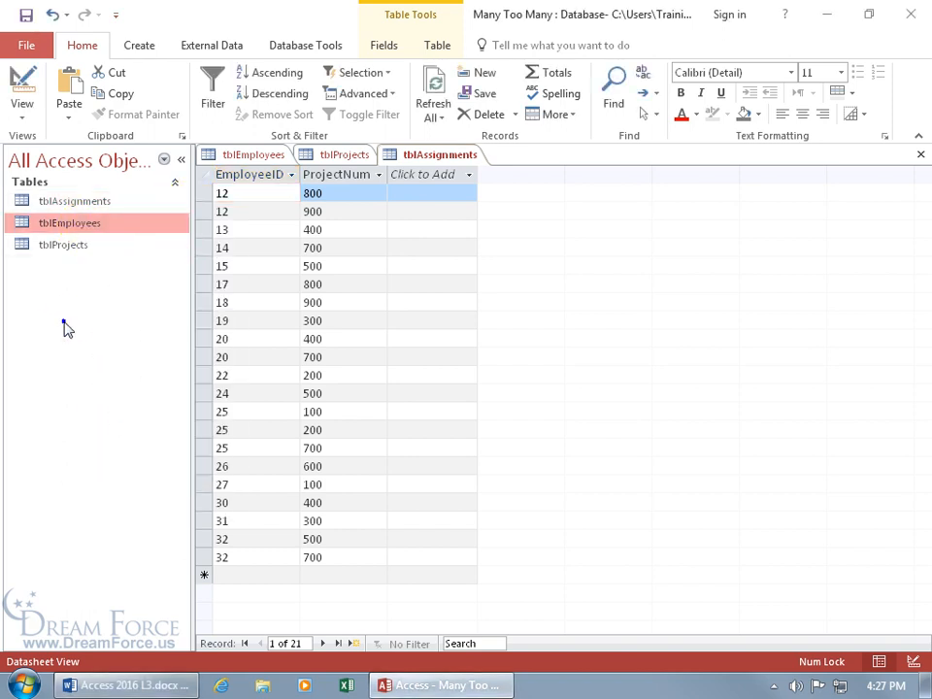
{"action": "right_click", "coordinate": [64, 328]}
{"action": "left_click", "coordinate": [101, 423]}
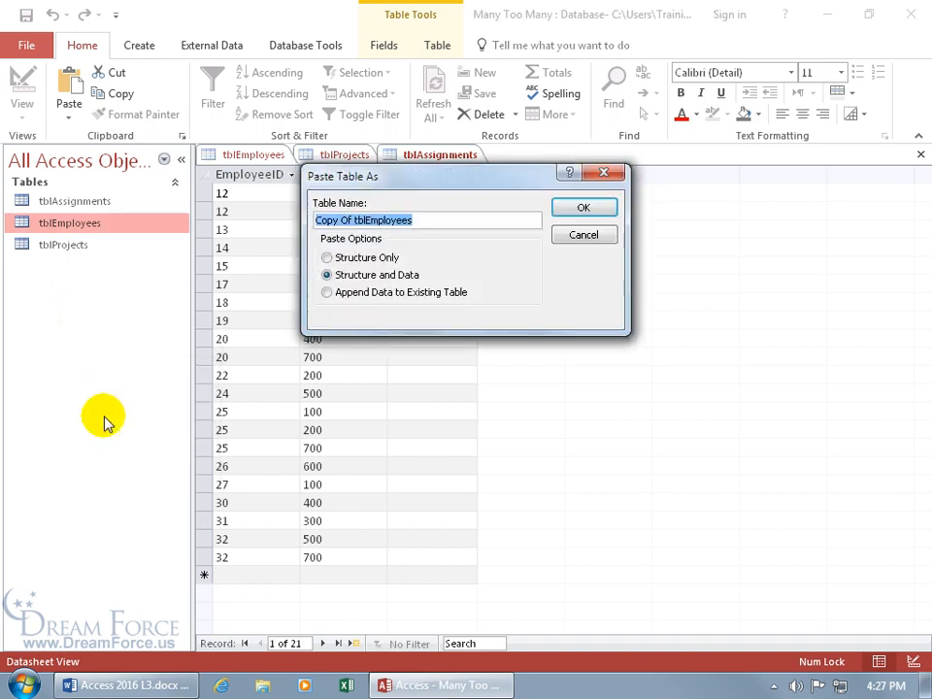
{"action": "type", "text": "tblTempEE"}
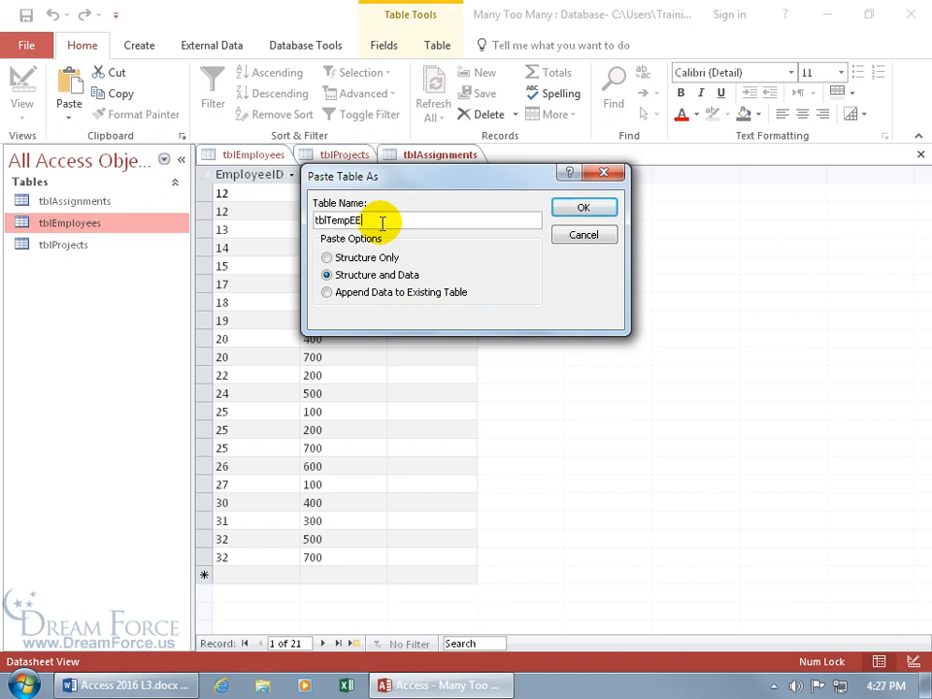
{"action": "left_click", "coordinate": [328, 257]}
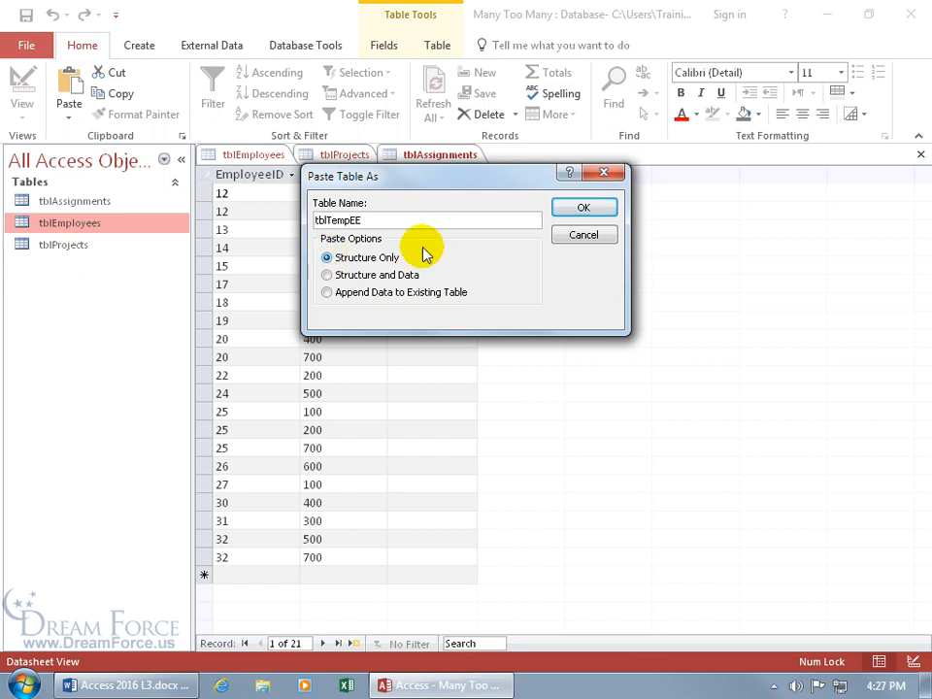
{"action": "left_click", "coordinate": [586, 212]}
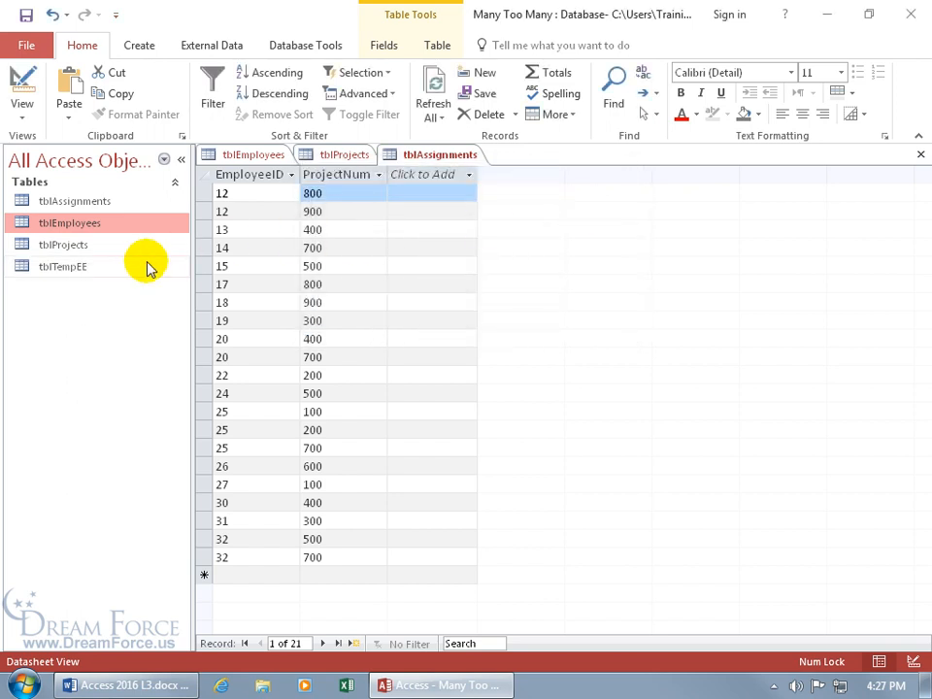
Open tblTempEE in Design View and make EmployeeID its primary key
{"action": "double_click", "coordinate": [89, 267]}
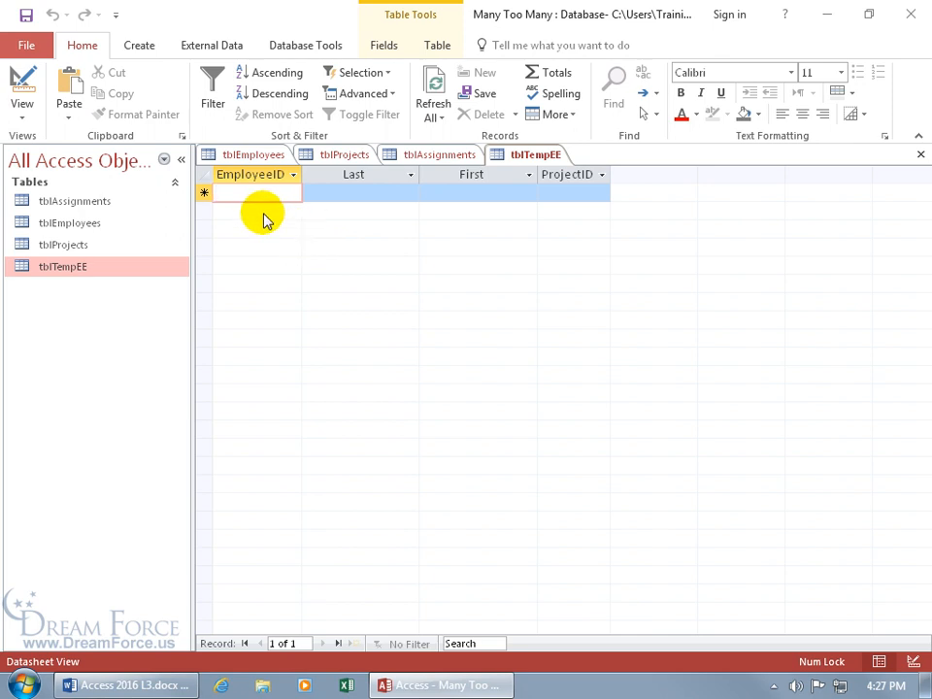
{"action": "right_click", "coordinate": [527, 153]}
{"action": "left_click", "coordinate": [559, 234]}
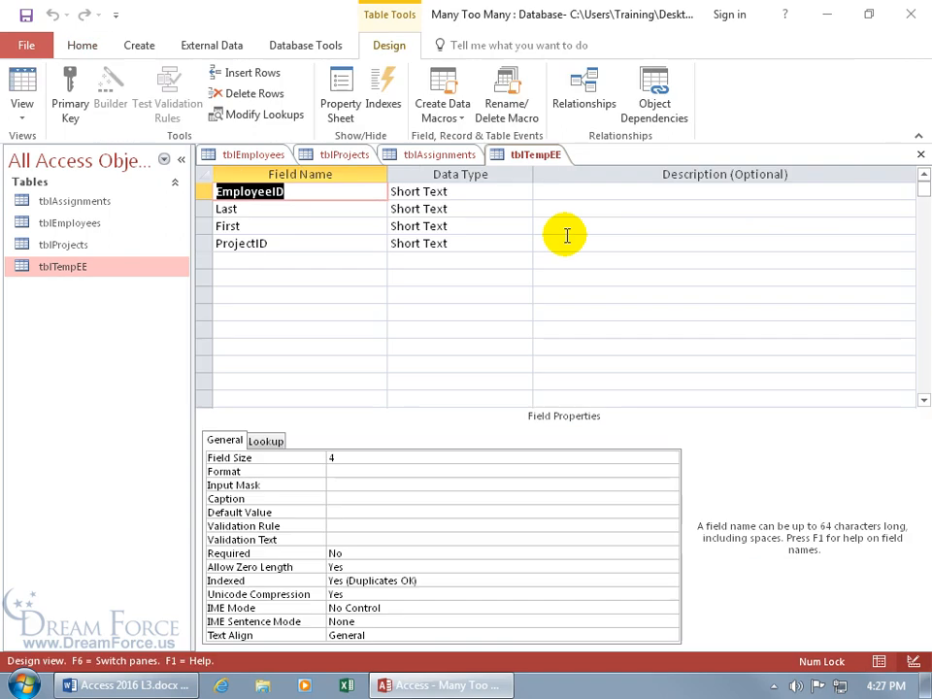
{"action": "left_click", "coordinate": [70, 92]}
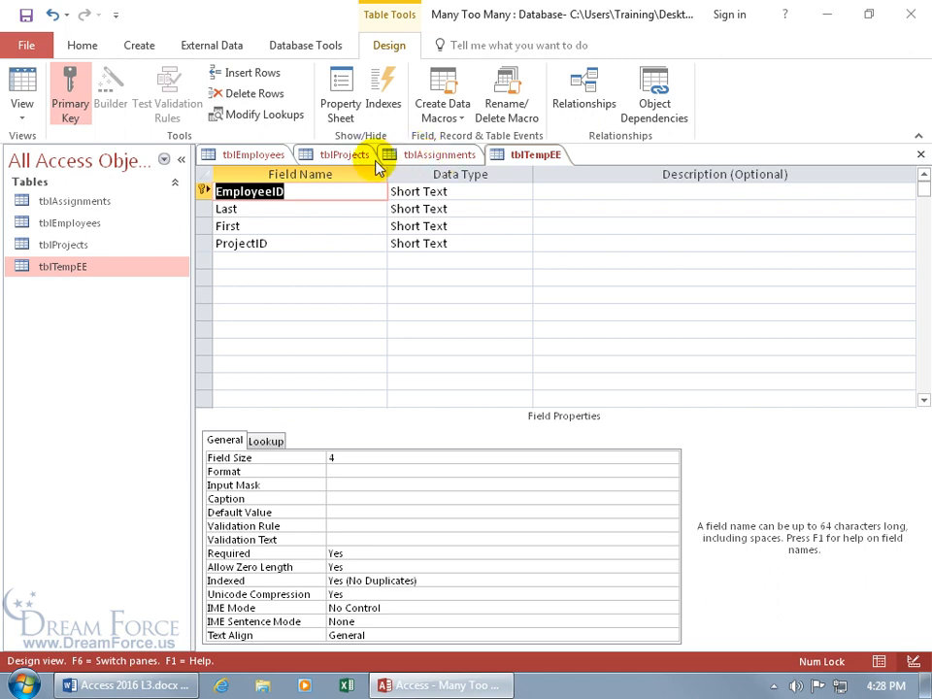
Delete the ProjectID field and its indexes from tblTempEE, saving and closing the table
{"action": "left_click", "coordinate": [271, 244]}
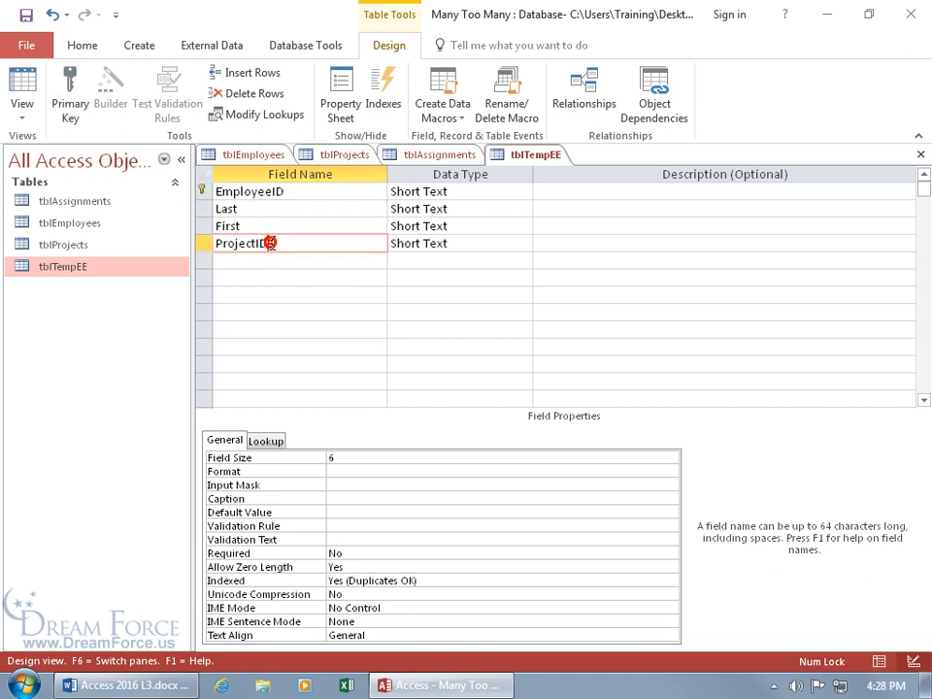
{"action": "right_click", "coordinate": [206, 244]}
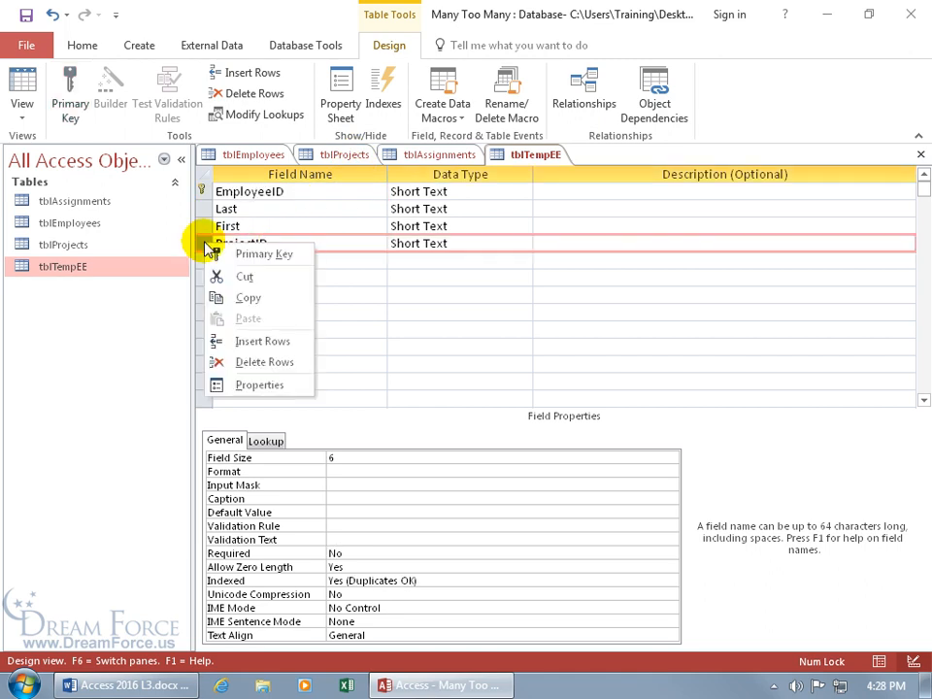
{"action": "left_click", "coordinate": [245, 361]}
{"action": "left_click", "coordinate": [430, 406]}
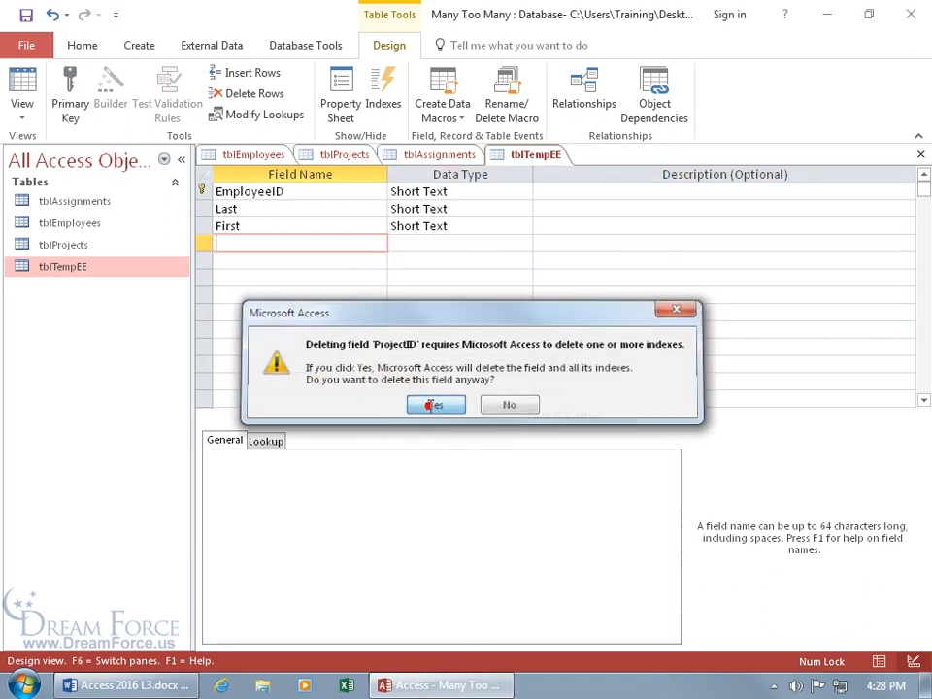
{"action": "left_click", "coordinate": [25, 15]}
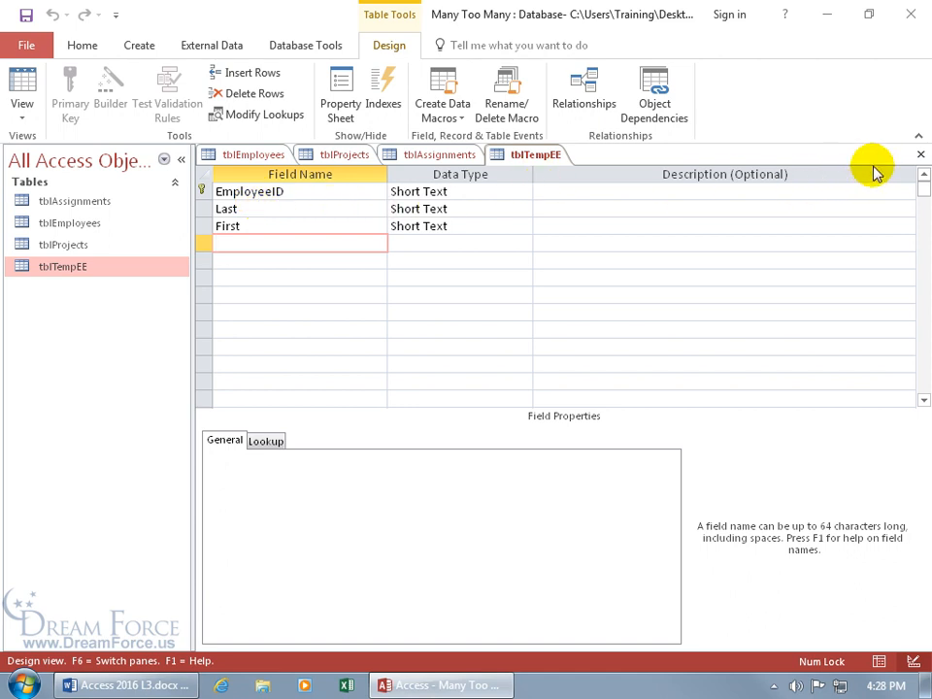
{"action": "left_click", "coordinate": [921, 154]}
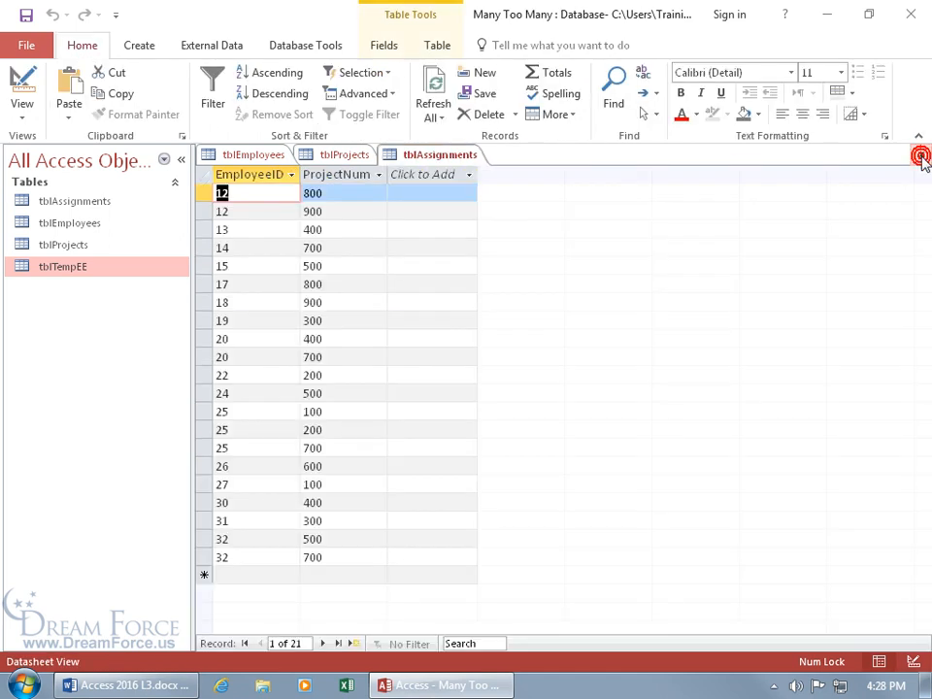
Copy tblProjects and paste it as a new table named tblTempProj with the structure only
{"action": "right_click", "coordinate": [67, 247]}
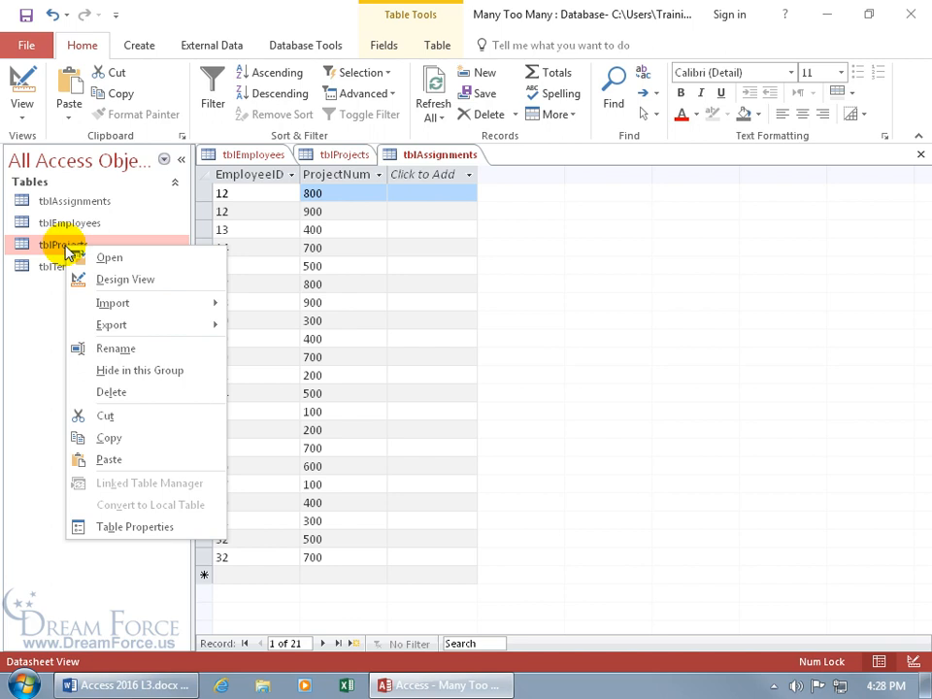
{"action": "left_click", "coordinate": [109, 438]}
{"action": "right_click", "coordinate": [56, 309]}
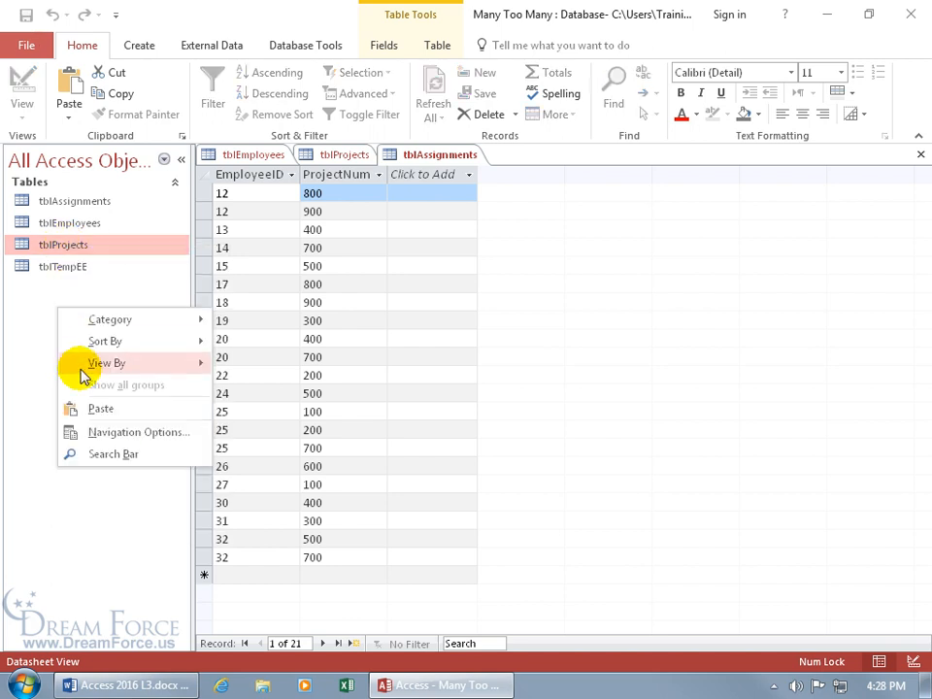
{"action": "left_click", "coordinate": [97, 408]}
{"action": "type", "text": "t"}
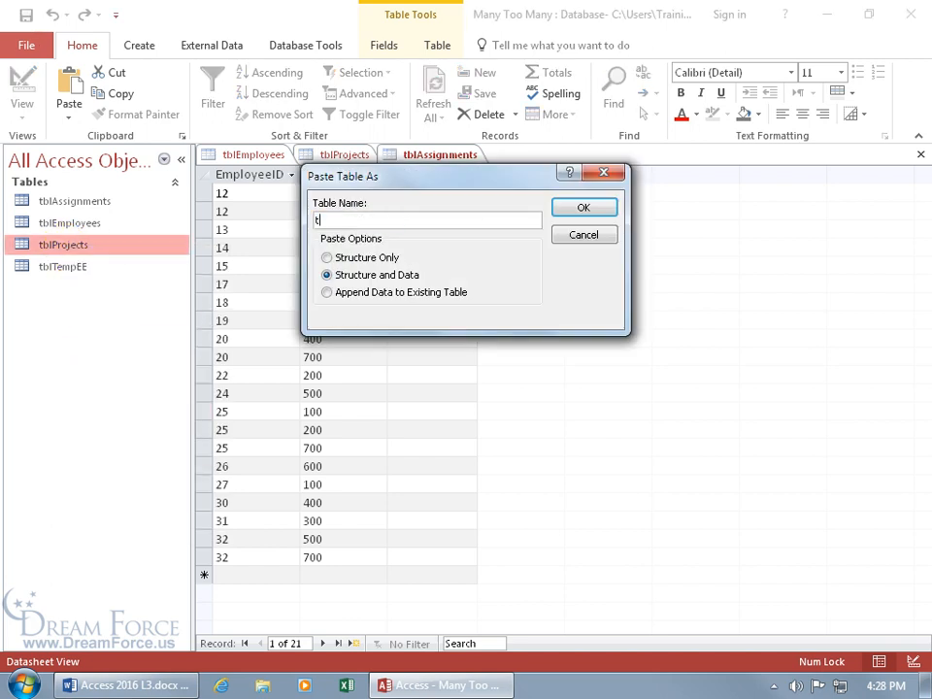
{"action": "type", "text": "blTempProj"}
{"action": "left_click", "coordinate": [365, 259]}
{"action": "left_click", "coordinate": [588, 206]}
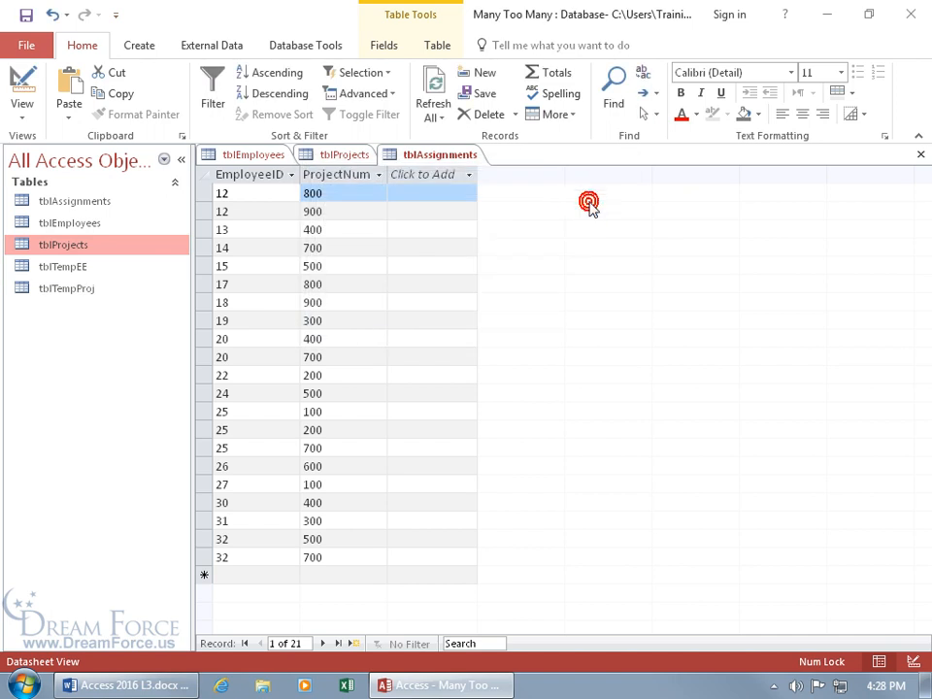
Open tblTempProj in Design View and make ProjectID its primary key
{"action": "double_click", "coordinate": [83, 291]}
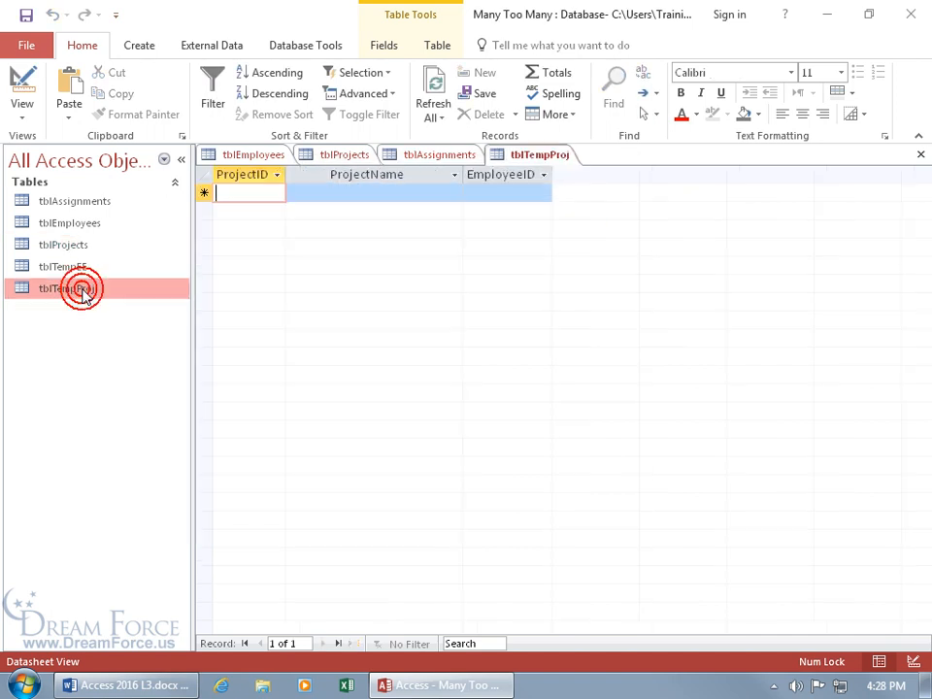
{"action": "right_click", "coordinate": [543, 155]}
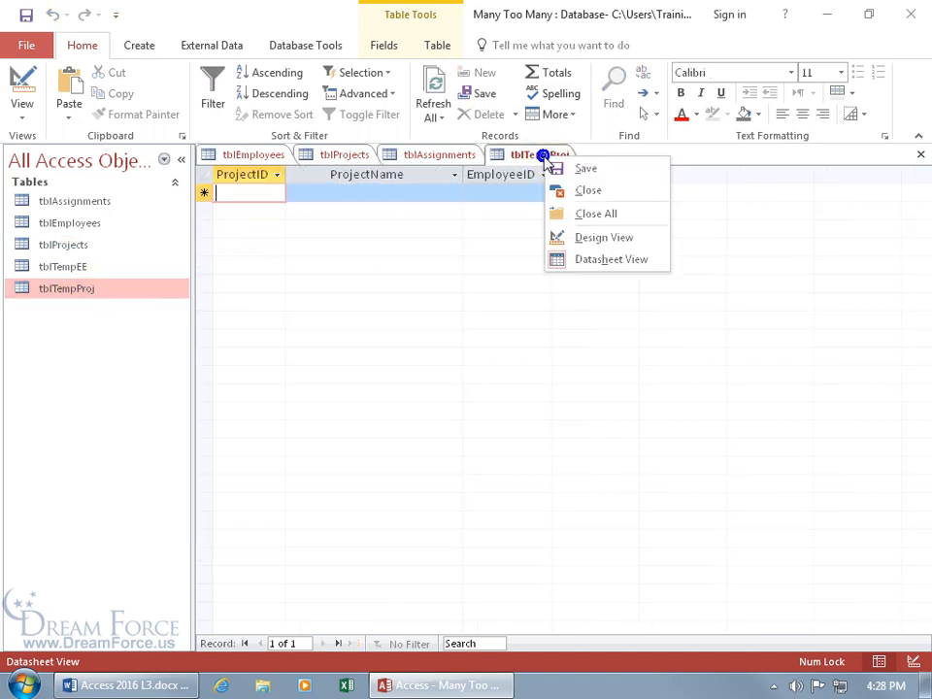
{"action": "left_click", "coordinate": [581, 239]}
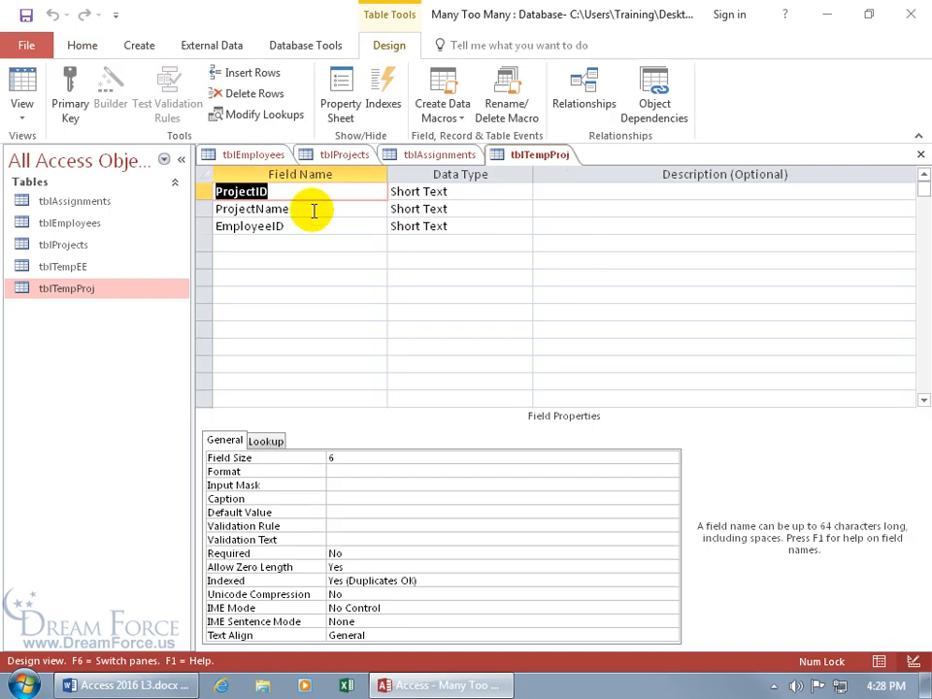
{"action": "left_click", "coordinate": [69, 86]}
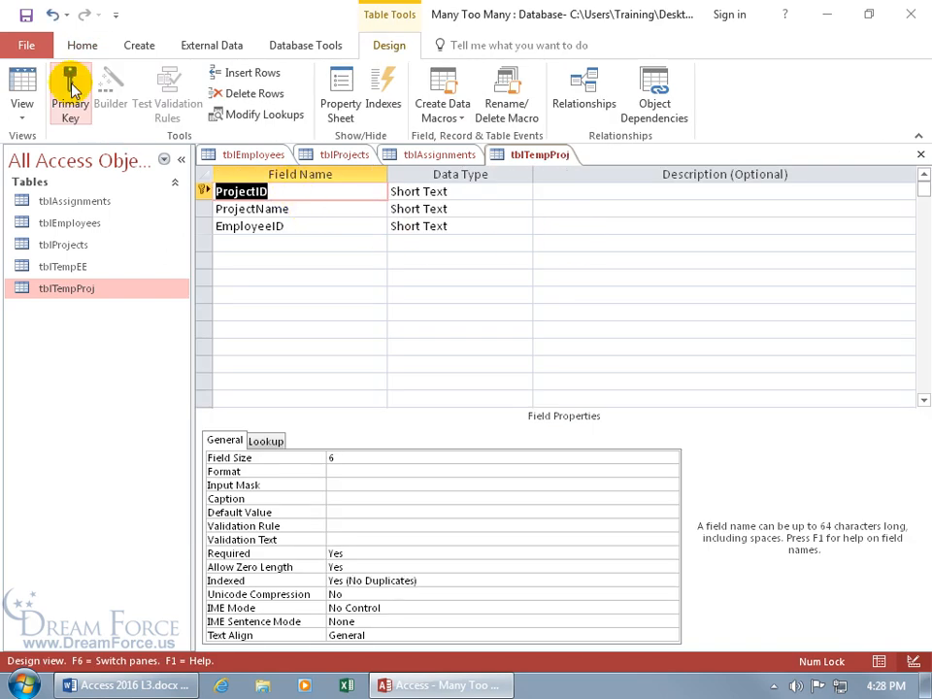
Delete the EmployeeID field from tblTempProj, then save and close the table
{"action": "left_click", "coordinate": [315, 228]}
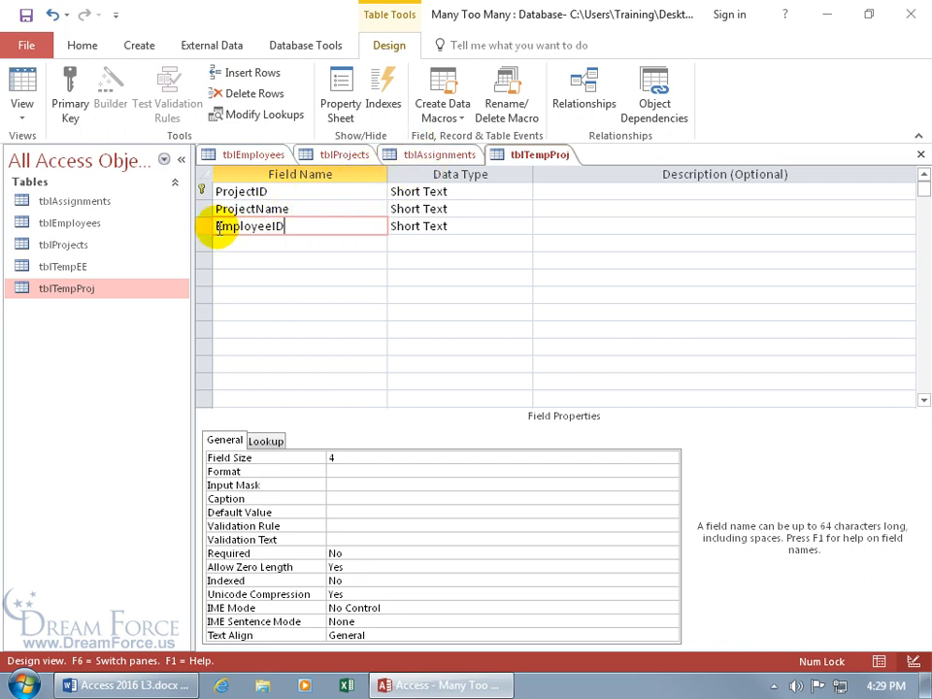
{"action": "right_click", "coordinate": [204, 227]}
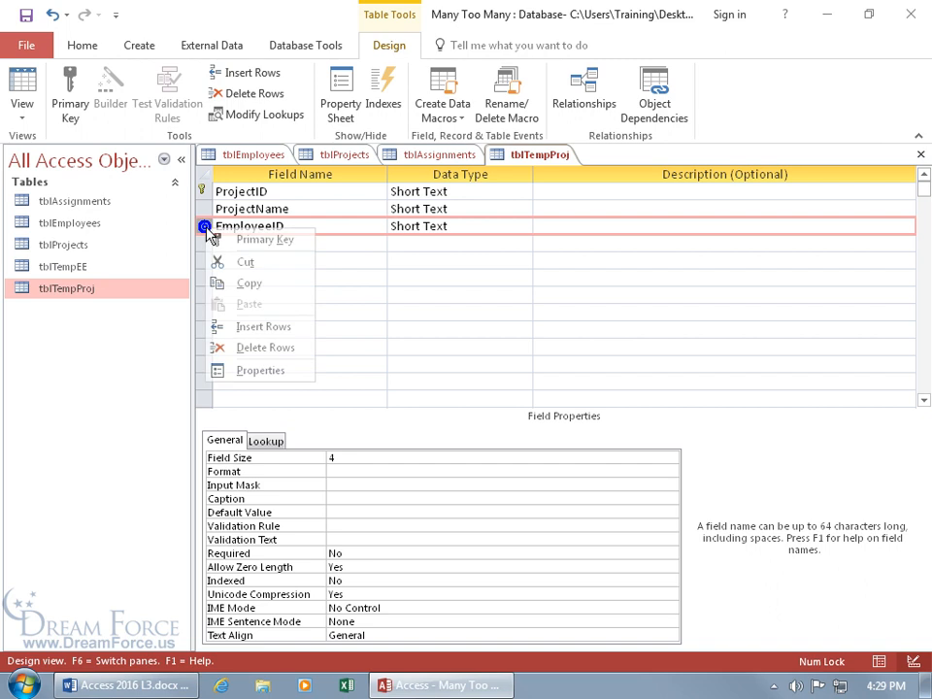
{"action": "left_click", "coordinate": [218, 345]}
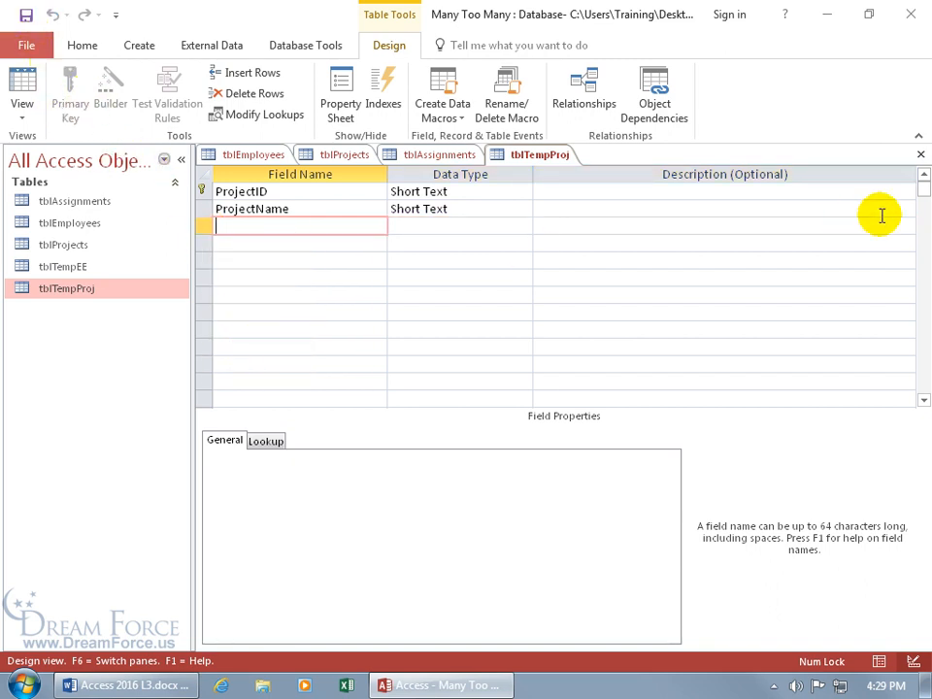
{"action": "left_click", "coordinate": [921, 155]}
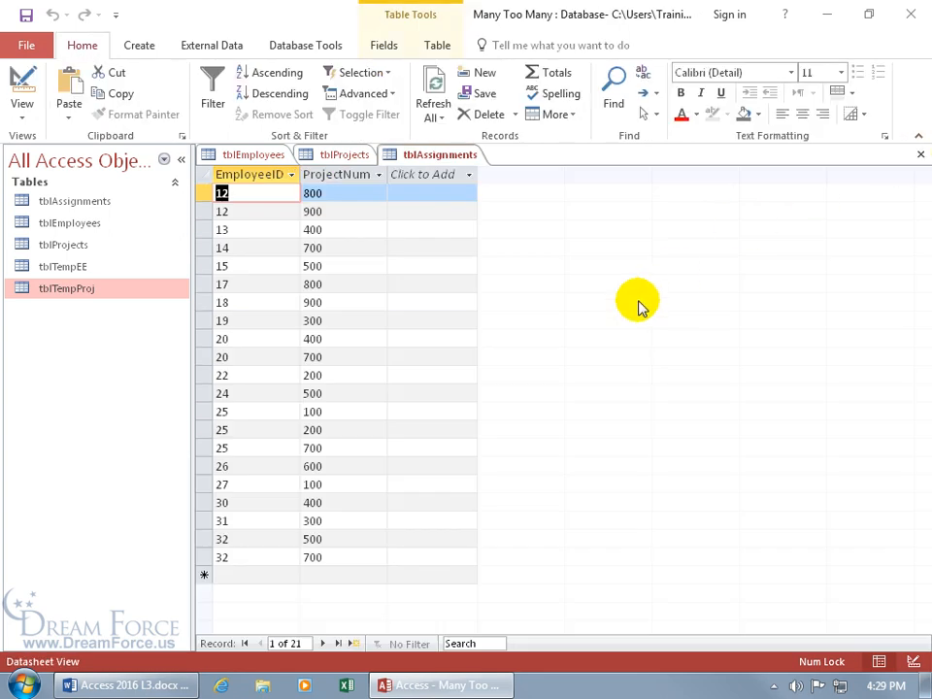
Start a new query in Design View with tblEmployees as its only source table
{"action": "left_click", "coordinate": [70, 265]}
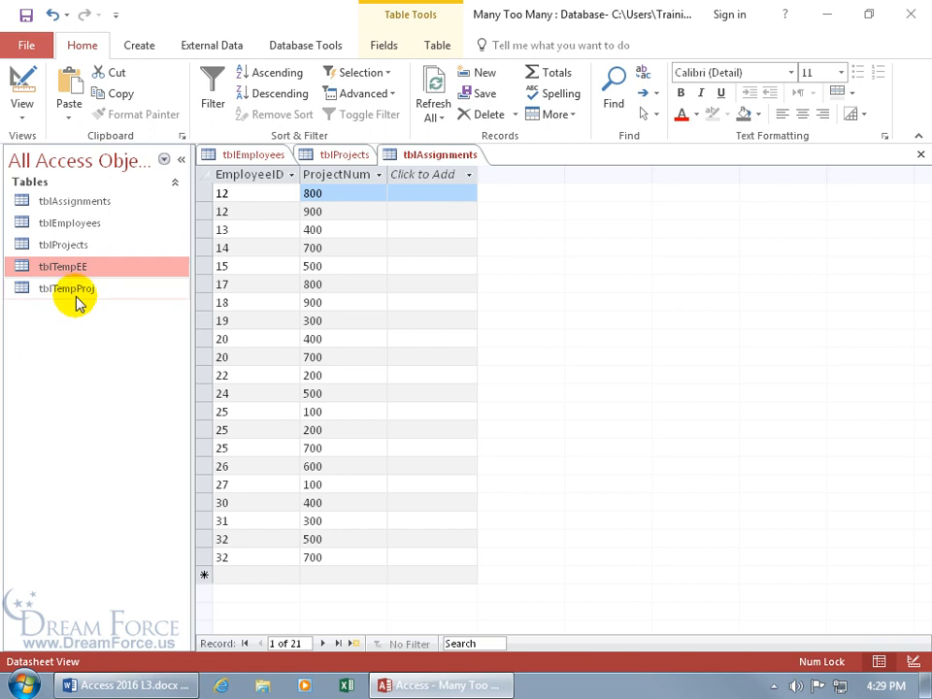
{"action": "left_click", "coordinate": [144, 48]}
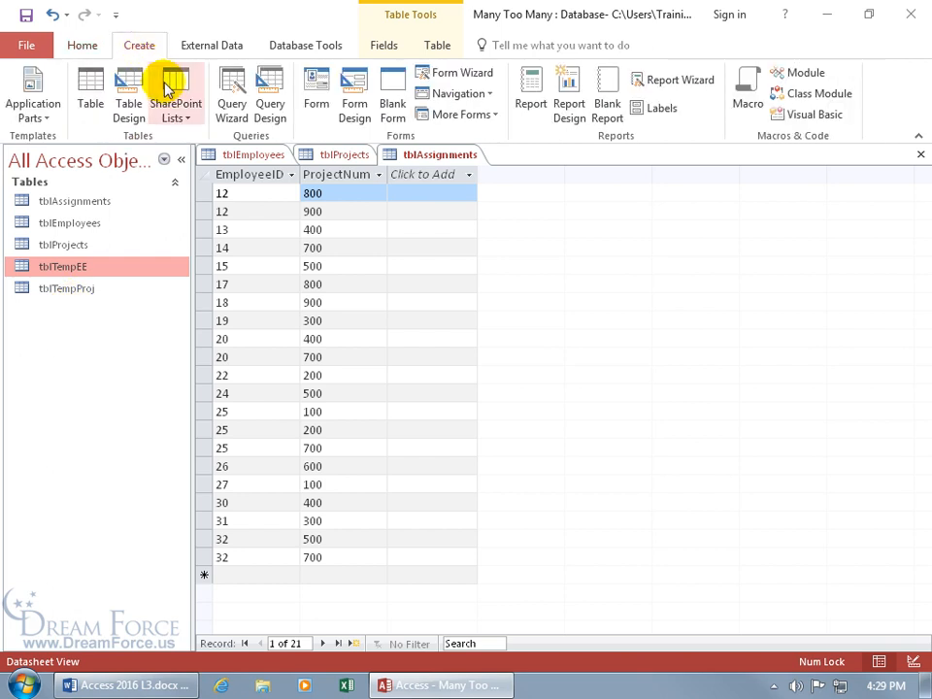
{"action": "left_click", "coordinate": [277, 113]}
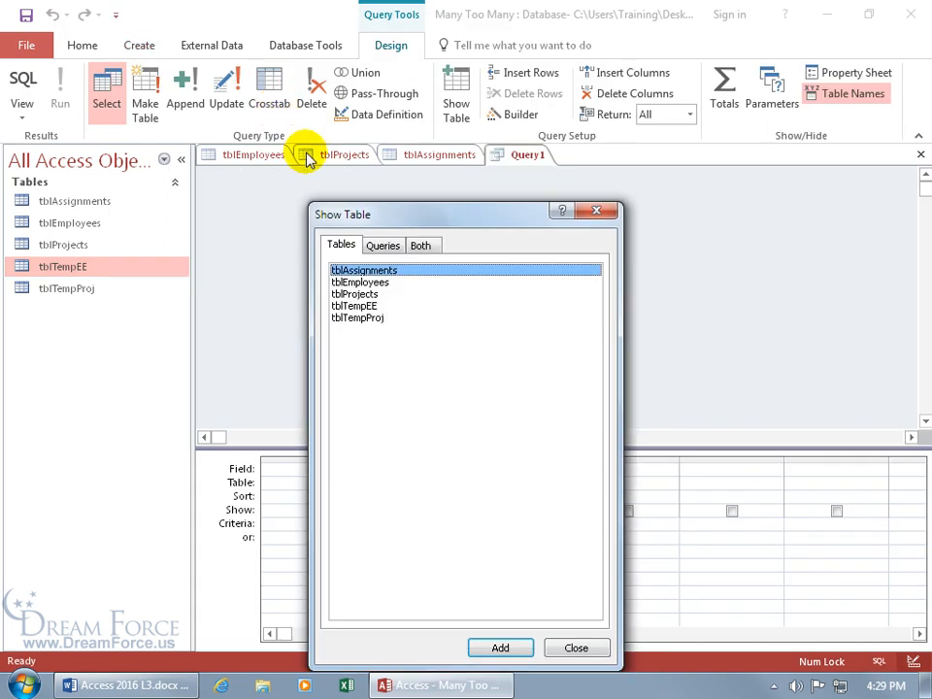
{"action": "double_click", "coordinate": [361, 283]}
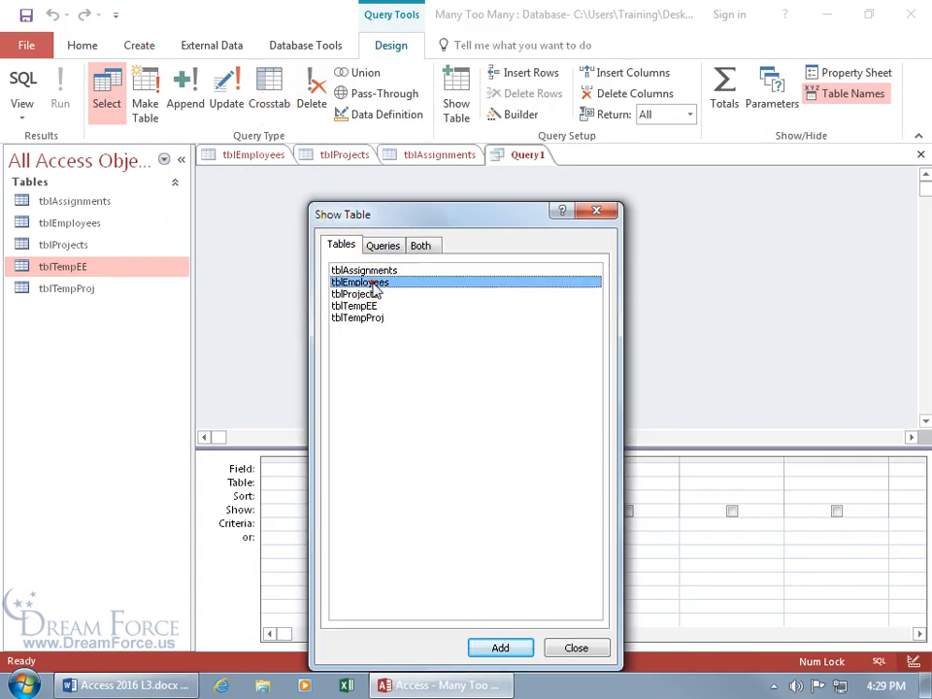
{"action": "left_click", "coordinate": [598, 212]}
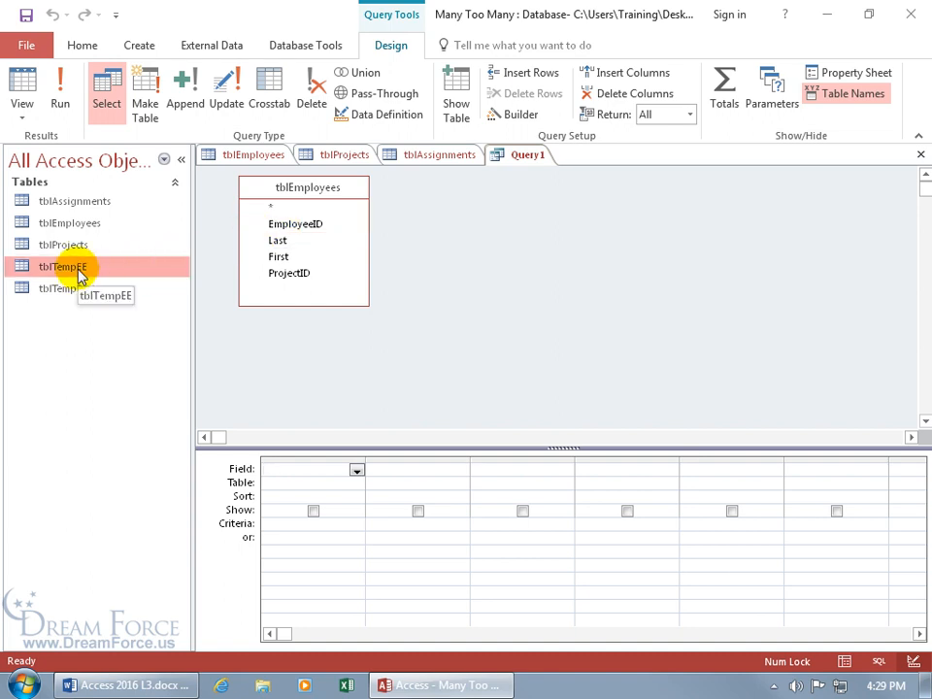
Add the EmployeeID, Last and First fields to the query, preview its records and return to the design
{"action": "double_click", "coordinate": [317, 224]}
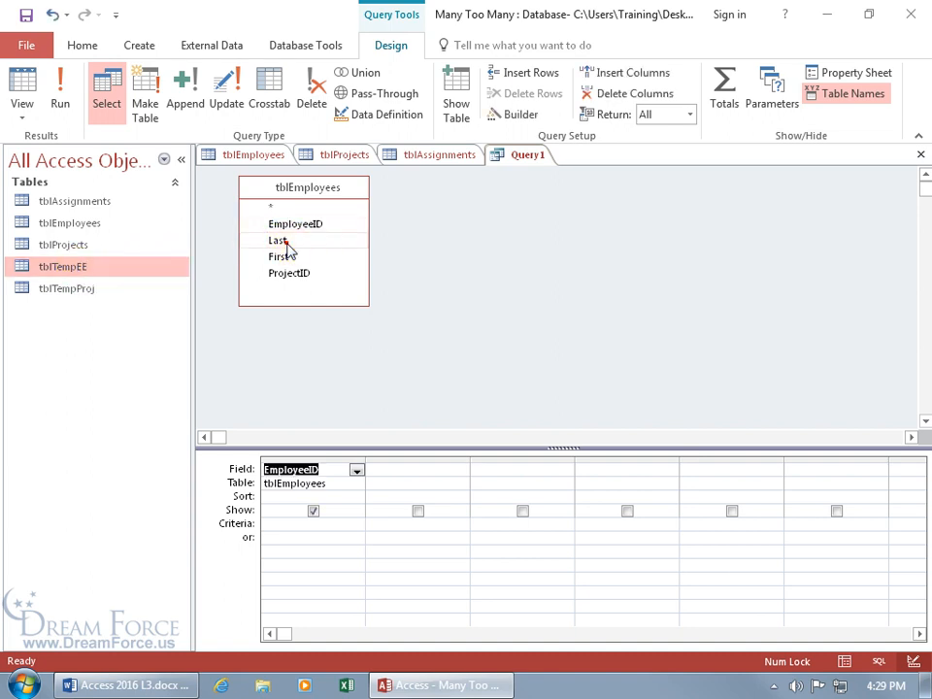
{"action": "double_click", "coordinate": [286, 242]}
{"action": "double_click", "coordinate": [280, 257]}
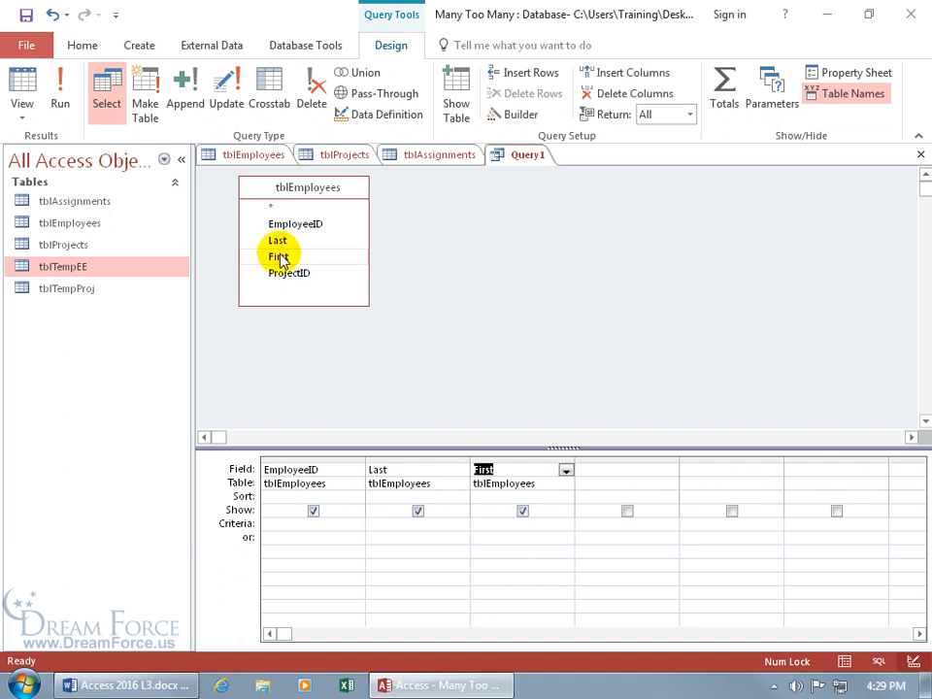
{"action": "left_click", "coordinate": [18, 113]}
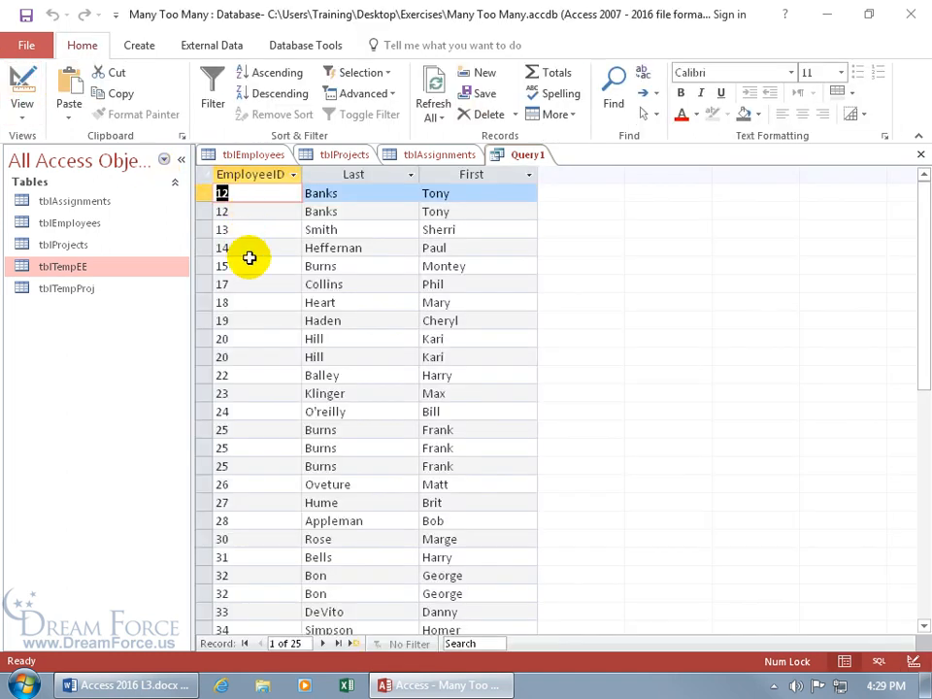
{"action": "left_click", "coordinate": [22, 97]}
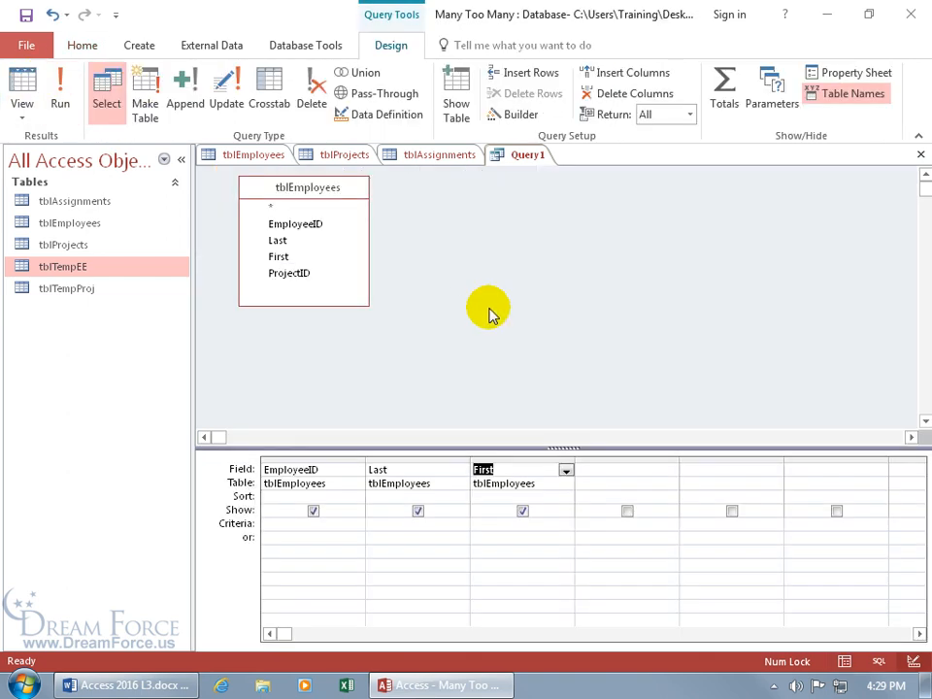
Change the employee query into an append query that targets tblTempEE in the current database
{"action": "left_click", "coordinate": [187, 103]}
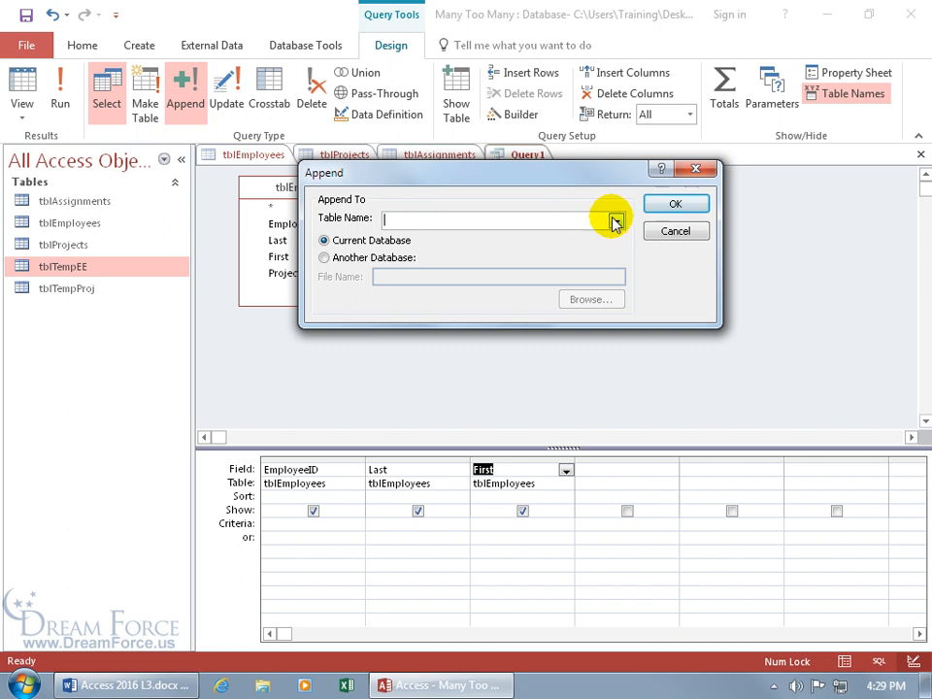
{"action": "left_click", "coordinate": [615, 221]}
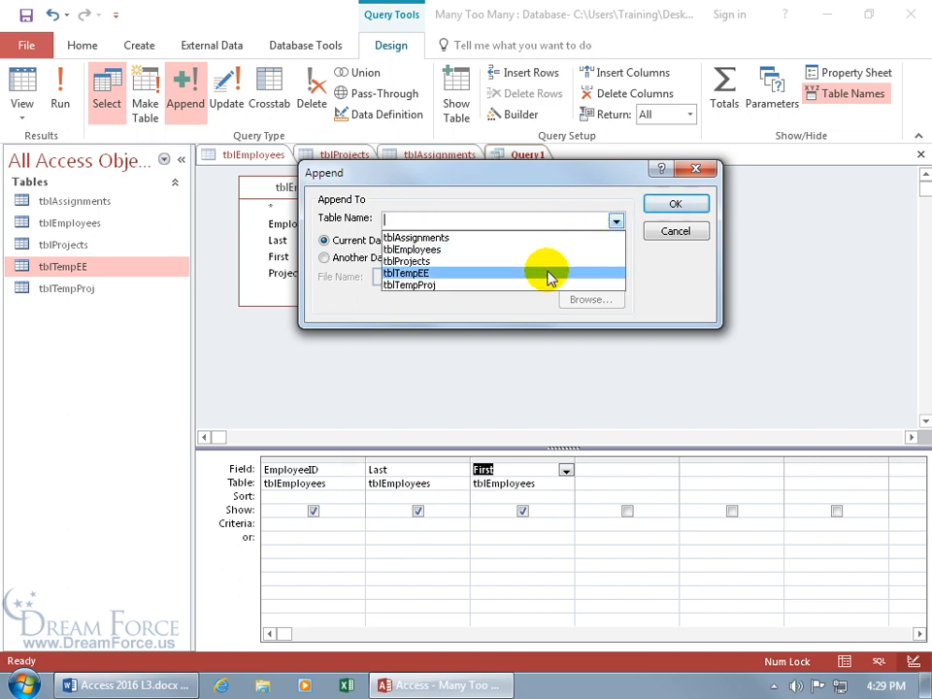
{"action": "left_click", "coordinate": [547, 273]}
{"action": "left_click", "coordinate": [656, 203]}
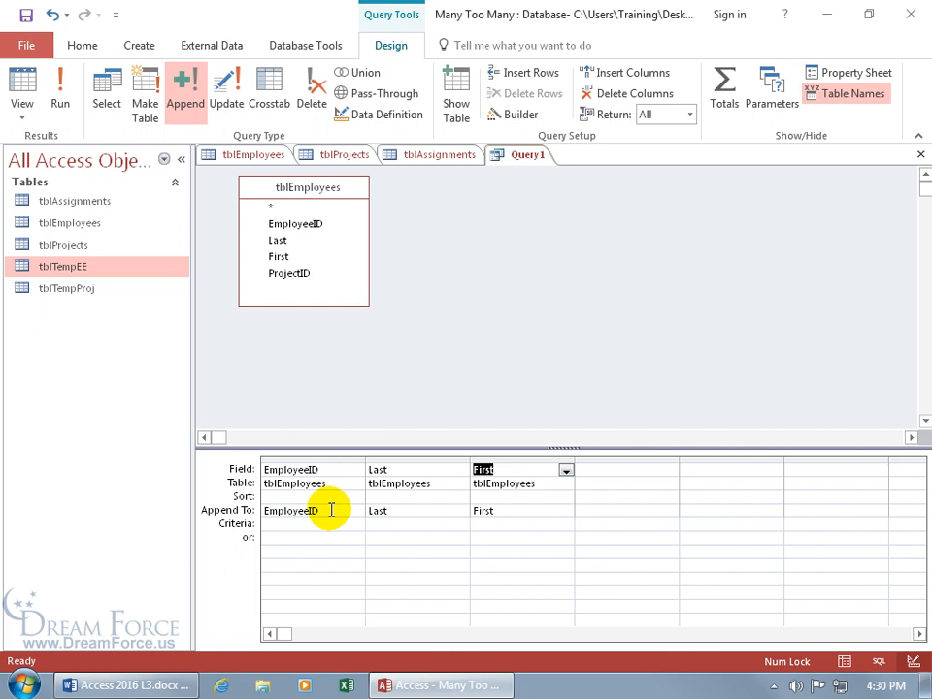
Run the append query to fill tblTempEE, accepting that records with key violations are skipped
{"action": "left_click", "coordinate": [58, 88]}
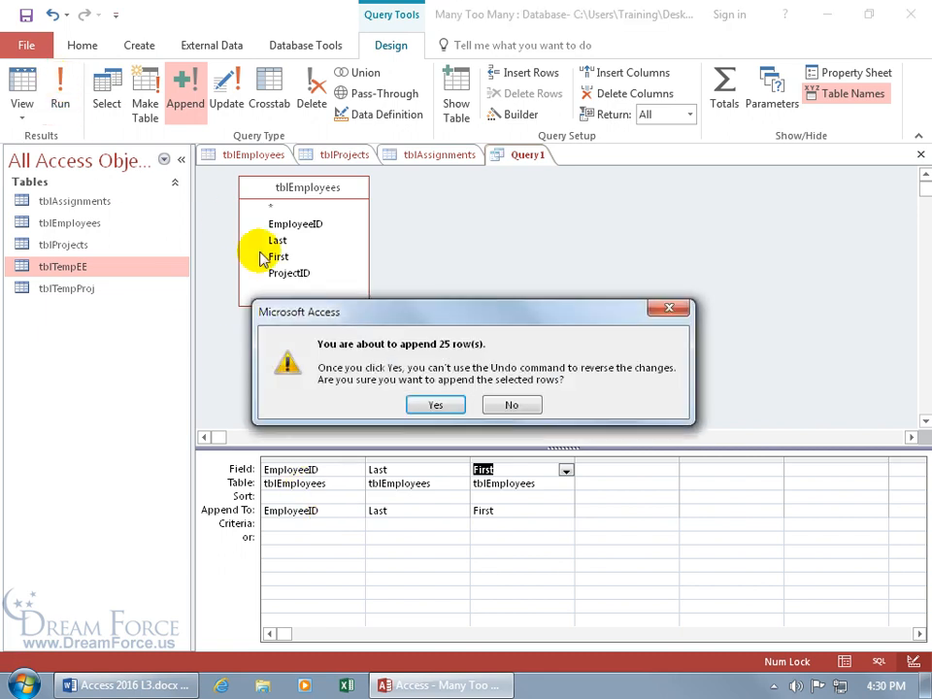
{"action": "left_click", "coordinate": [437, 404]}
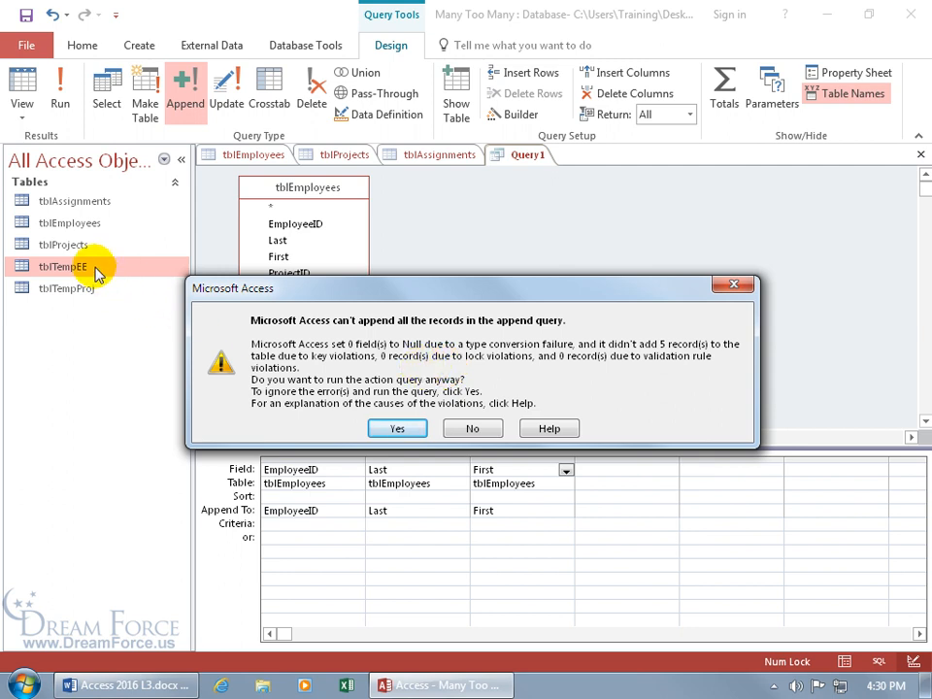
{"action": "left_click", "coordinate": [393, 428]}
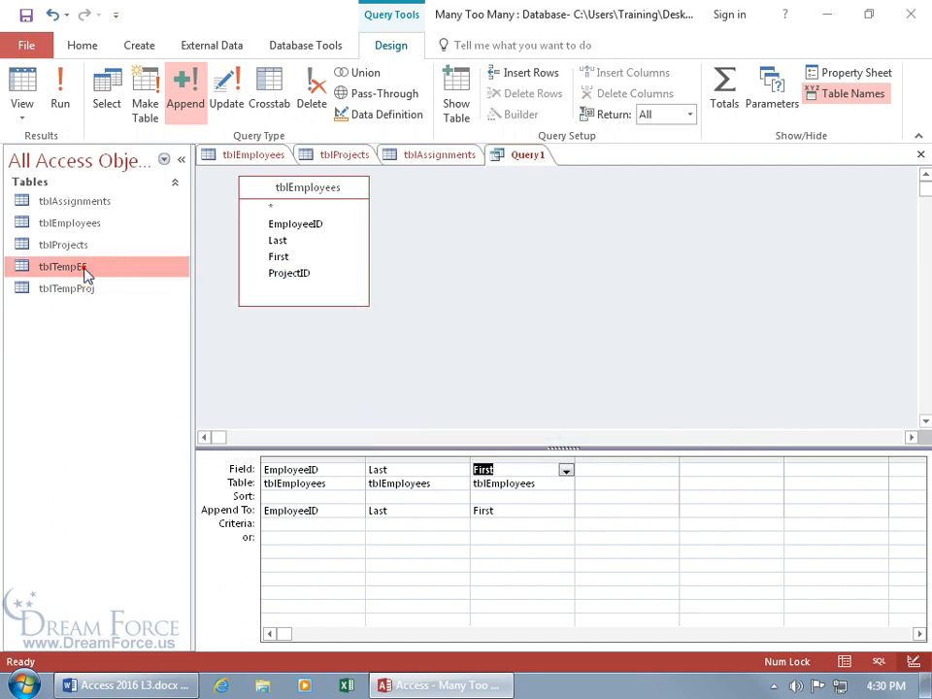
Check the employee records in tblTempEE, and close that table and the append query without saving the query
{"action": "double_click", "coordinate": [85, 275]}
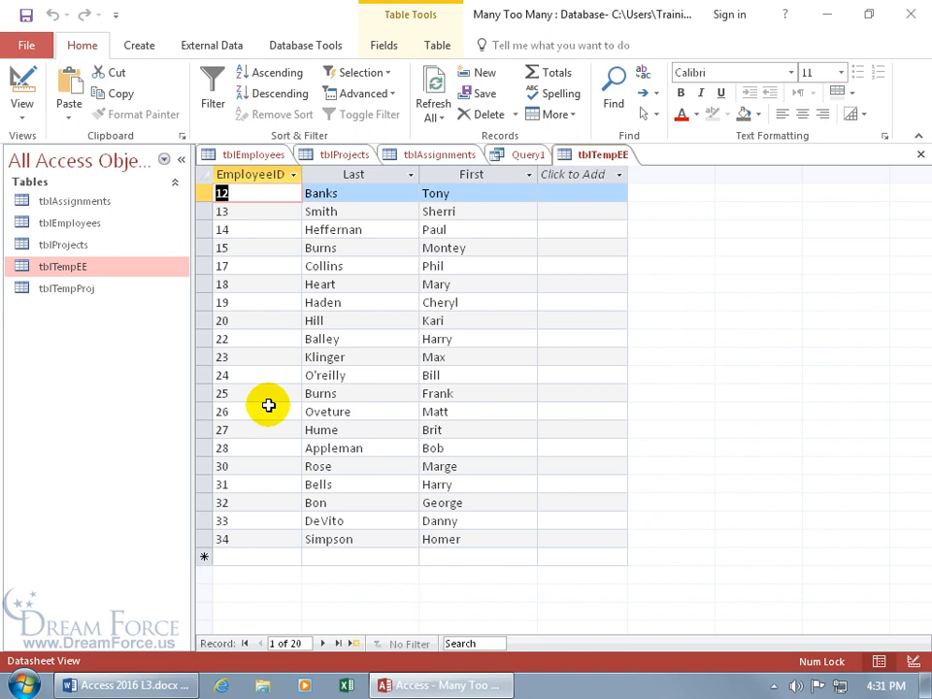
{"action": "left_click", "coordinate": [919, 155]}
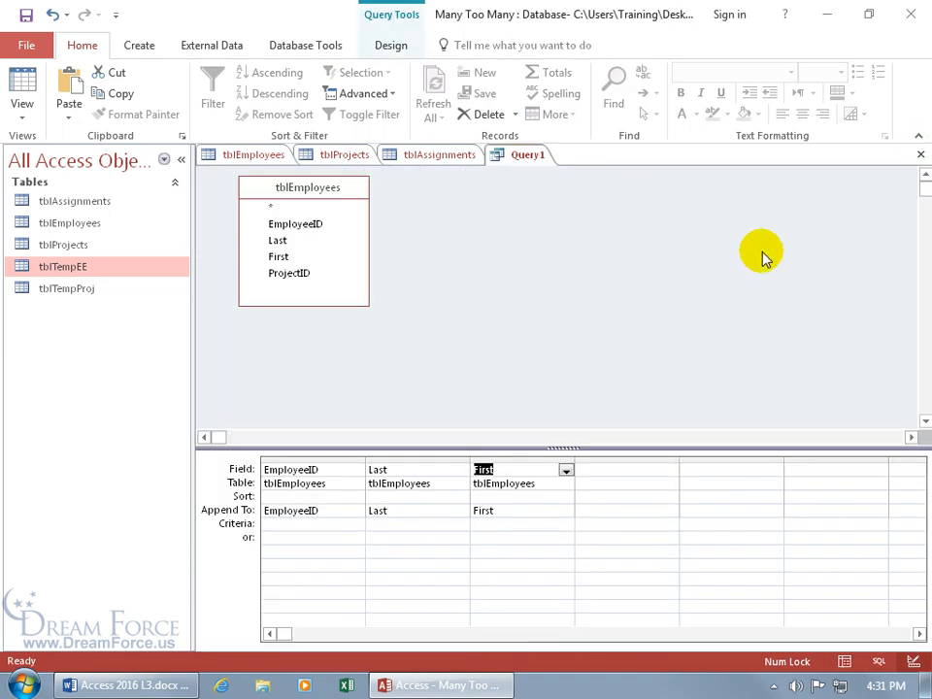
{"action": "left_click", "coordinate": [920, 154]}
{"action": "left_click", "coordinate": [486, 393]}
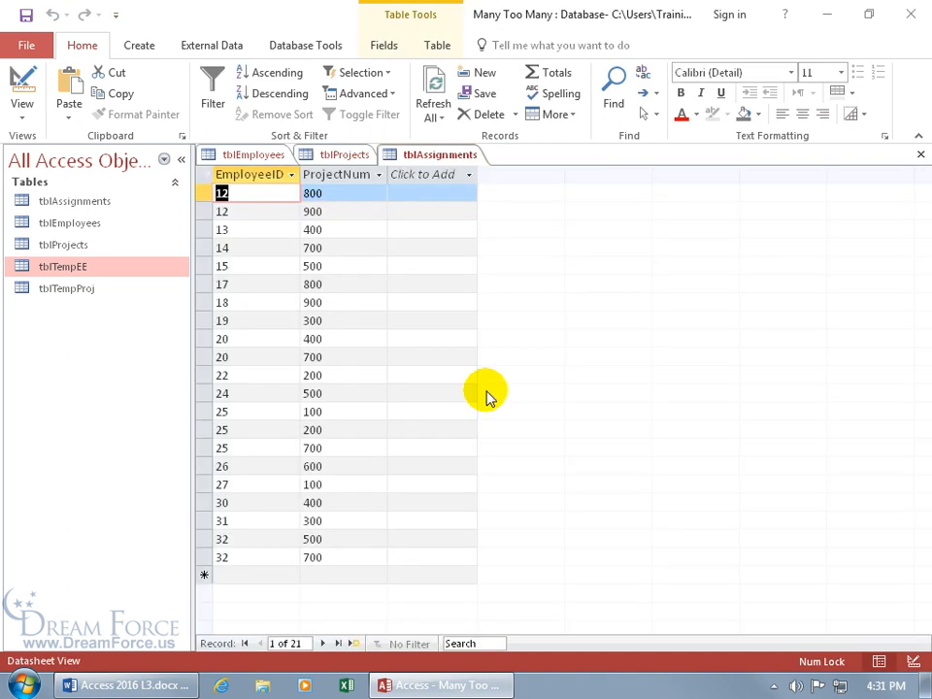
Create a new design query on tblProjects with the ProjectID and ProjectName fields
{"action": "left_click", "coordinate": [141, 47]}
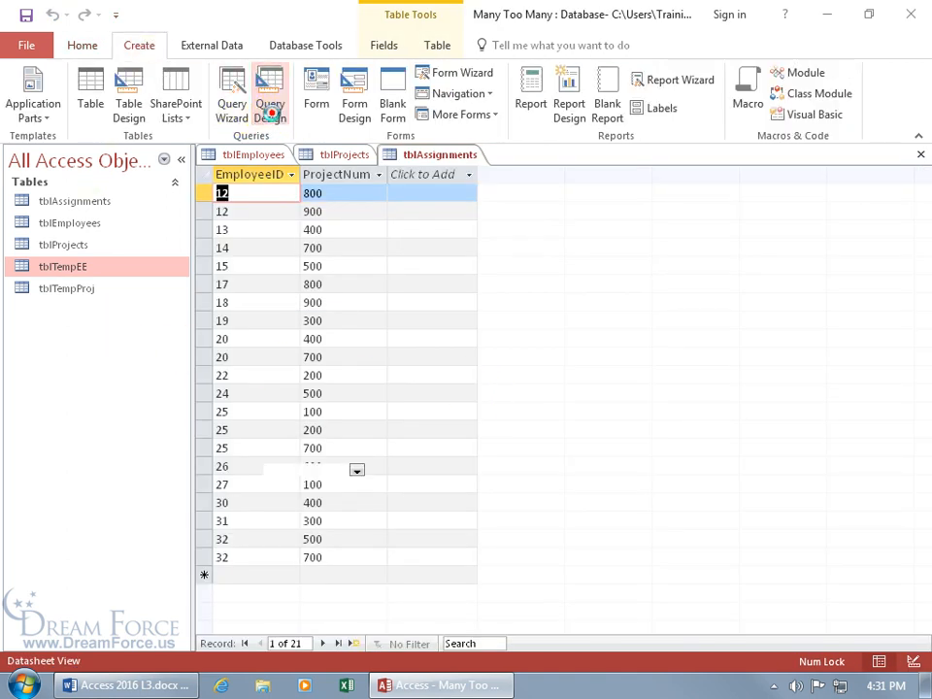
{"action": "left_click", "coordinate": [271, 111]}
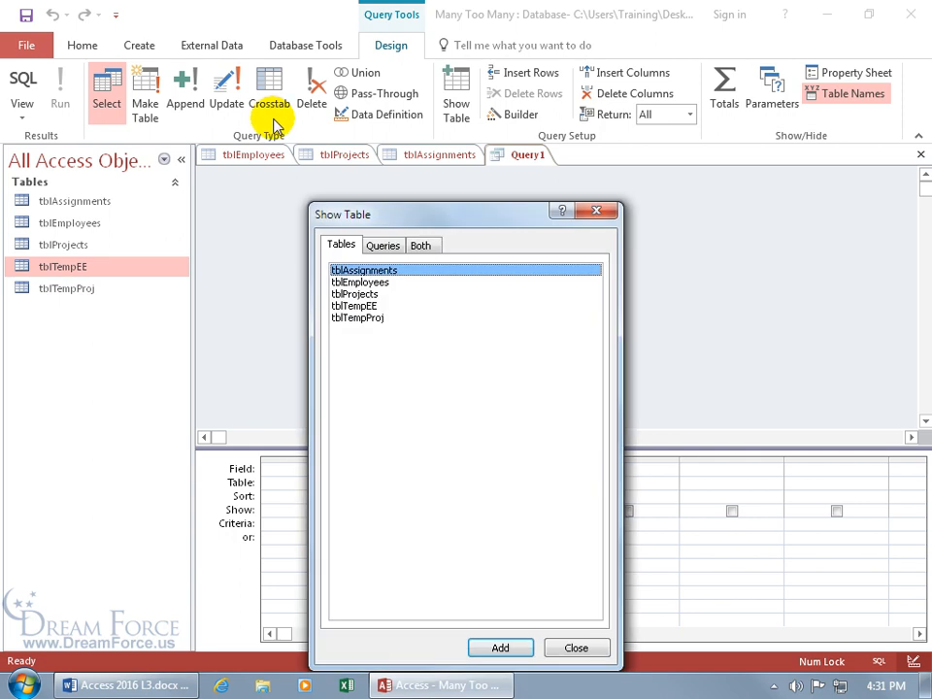
{"action": "double_click", "coordinate": [379, 293]}
{"action": "left_click", "coordinate": [603, 215]}
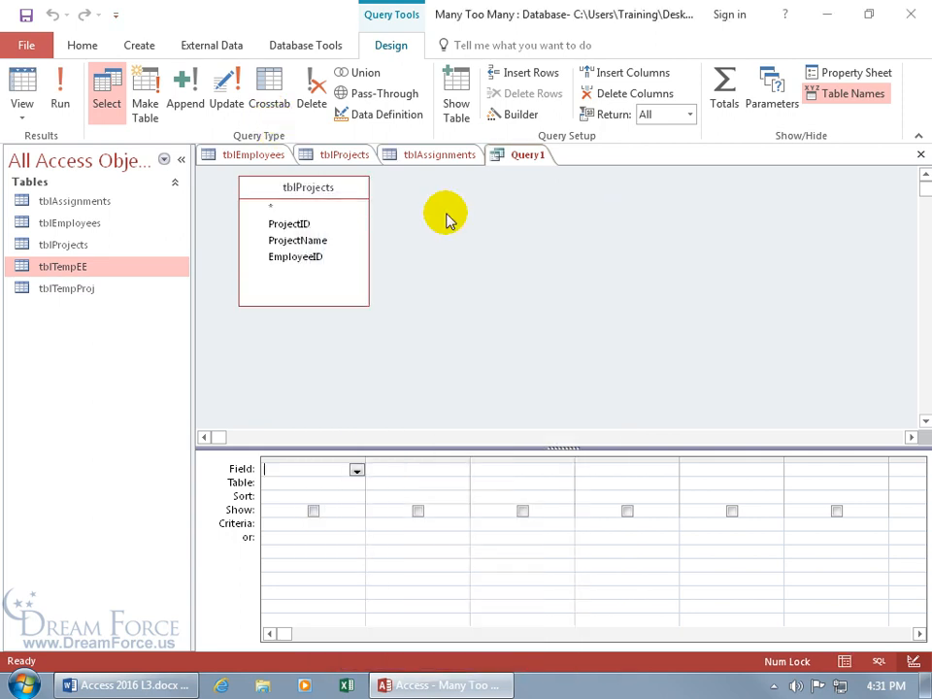
{"action": "double_click", "coordinate": [302, 225]}
{"action": "double_click", "coordinate": [301, 240]}
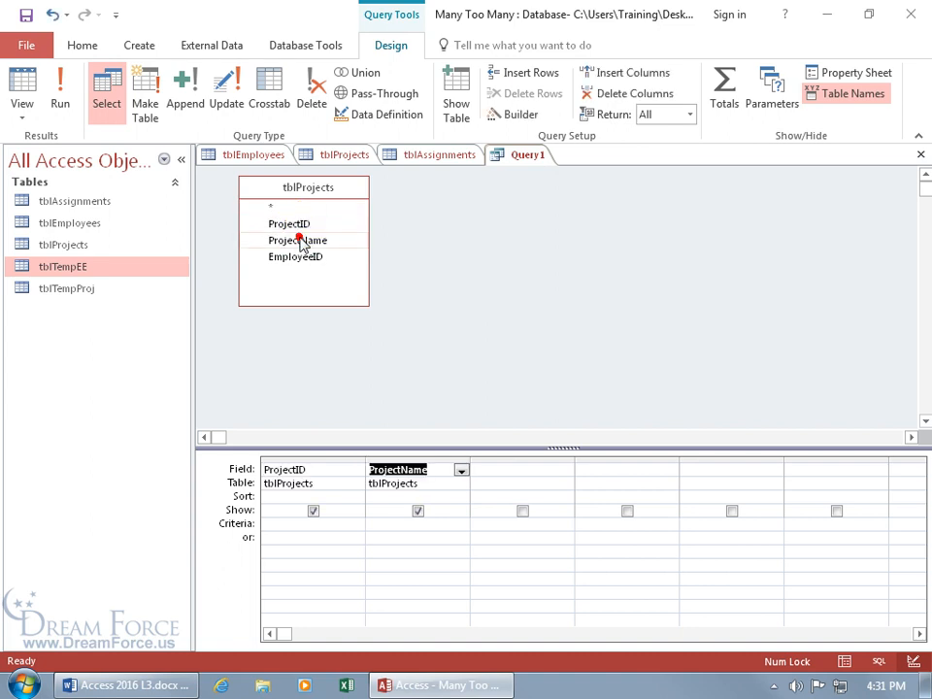
Change the project query into an append query that targets tblTempProj in the current database
{"action": "left_click", "coordinate": [191, 98]}
{"action": "left_click", "coordinate": [616, 221]}
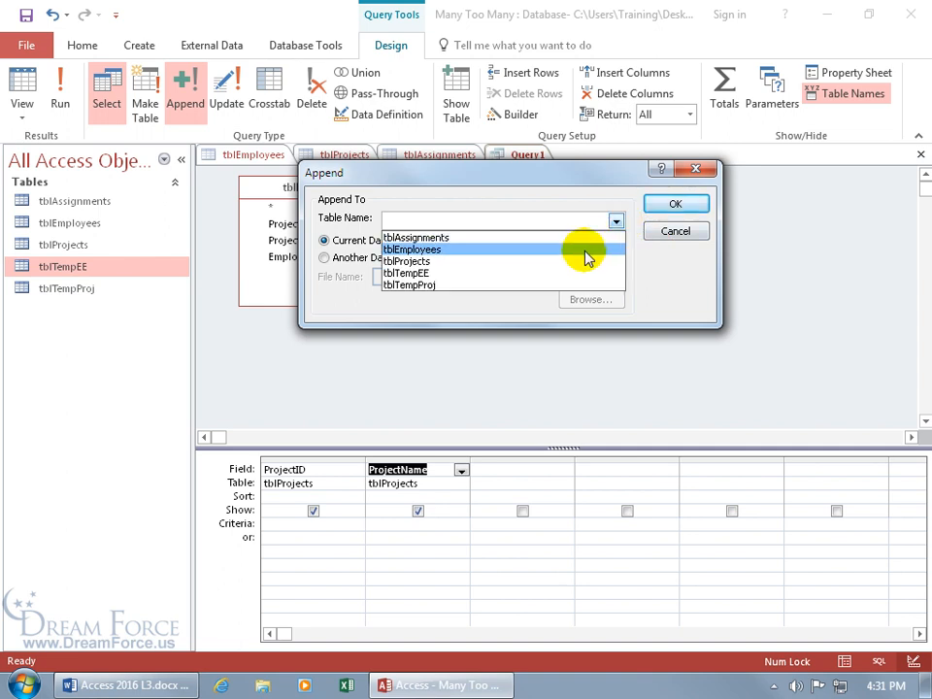
{"action": "left_click", "coordinate": [549, 285]}
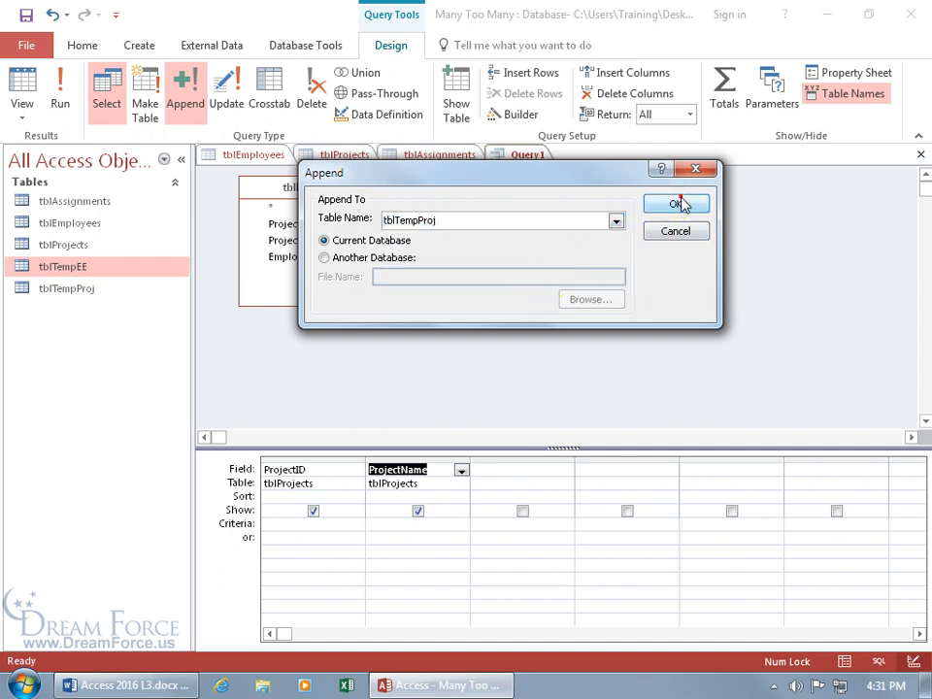
{"action": "left_click", "coordinate": [678, 203]}
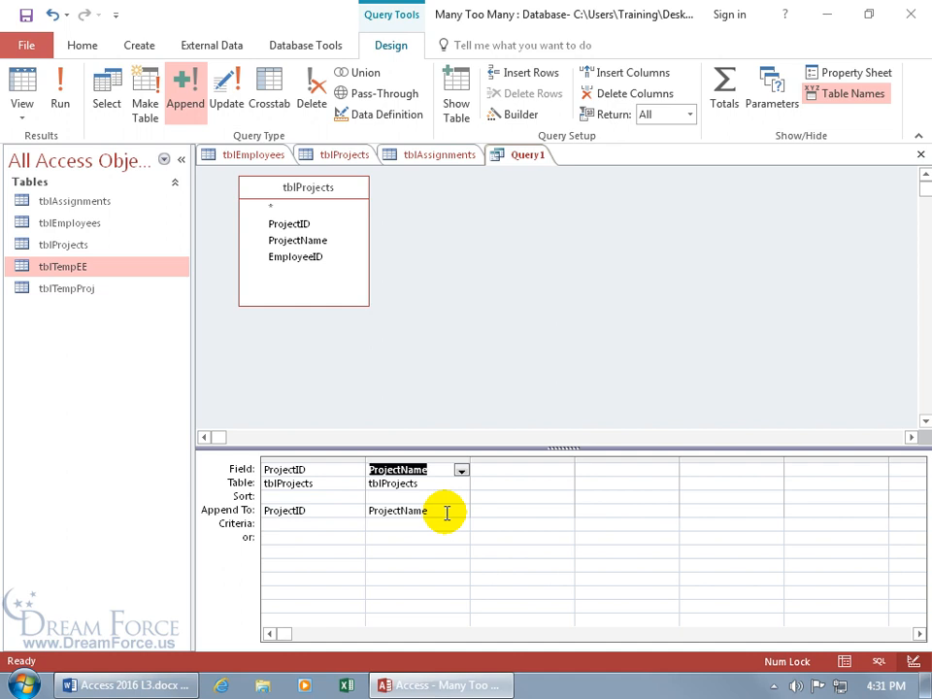
Run the append query to fill tblTempProj, accepting that duplicate-key records are left out
{"action": "left_click", "coordinate": [60, 86]}
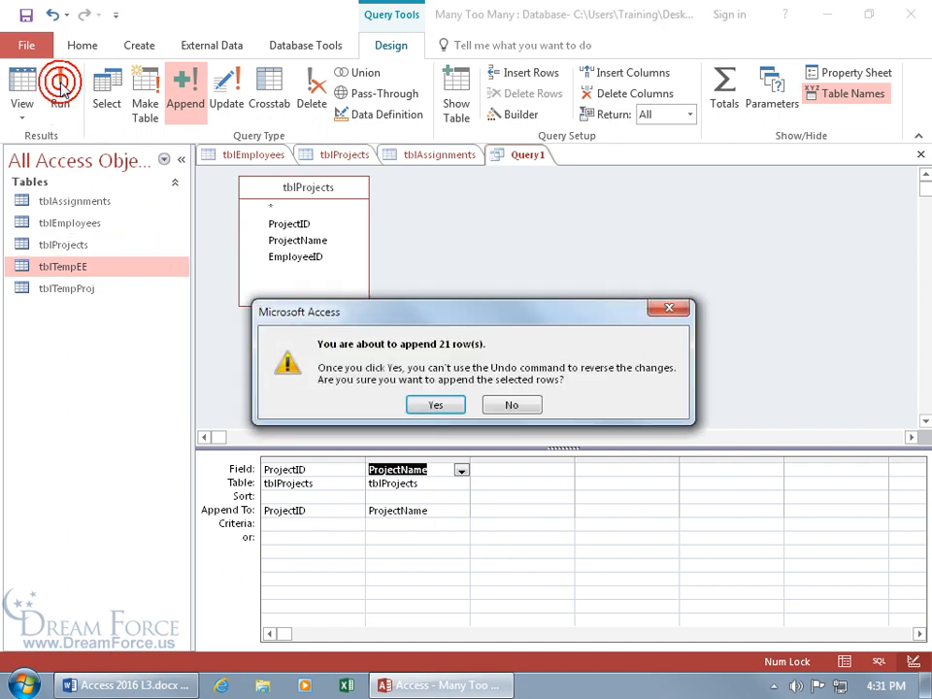
{"action": "left_click", "coordinate": [433, 405]}
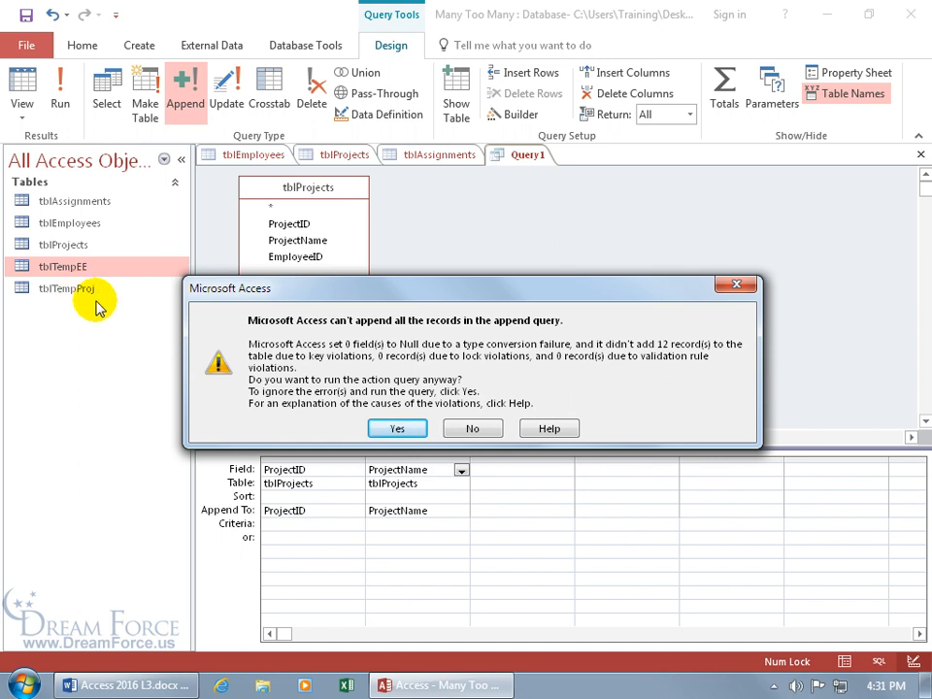
{"action": "left_click", "coordinate": [386, 428]}
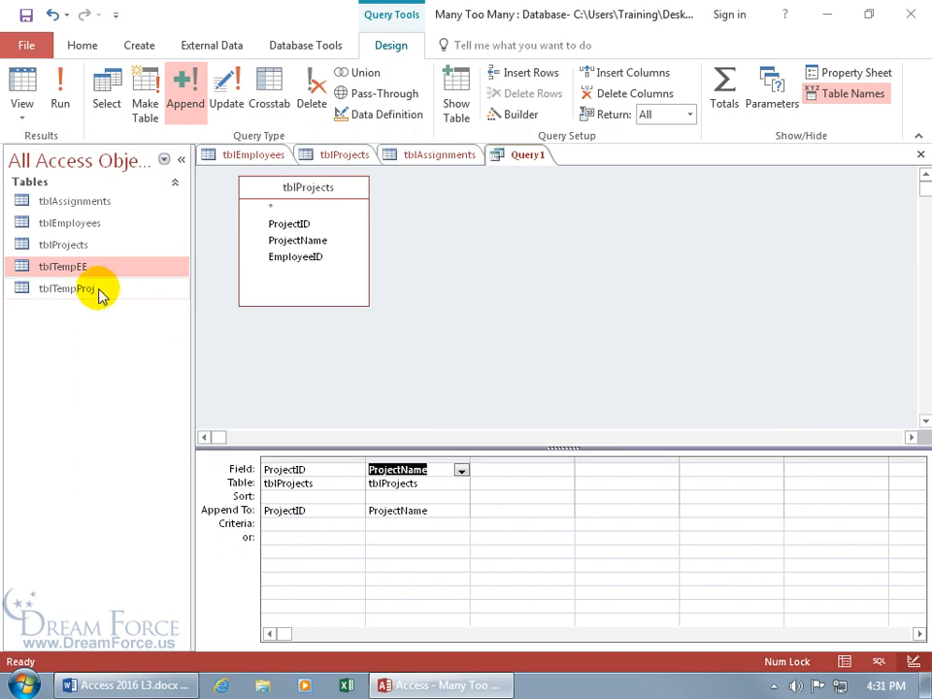
Check the project records in tblTempProj, and close that table and the append query without saving the query
{"action": "double_click", "coordinate": [77, 289]}
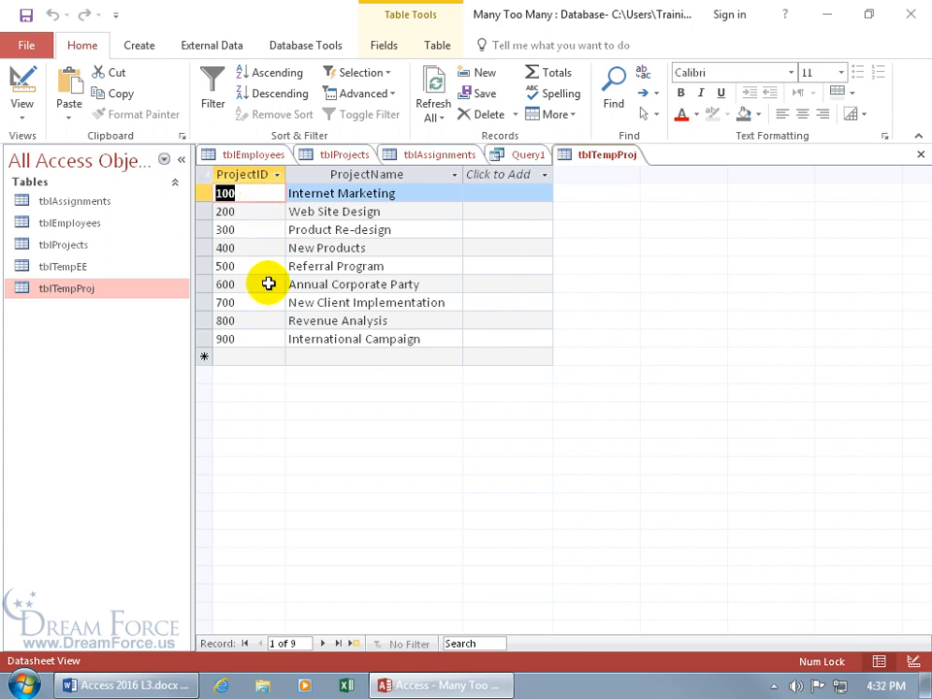
{"action": "left_click", "coordinate": [920, 154]}
{"action": "left_click", "coordinate": [920, 154]}
{"action": "left_click", "coordinate": [481, 392]}
Close the open tblAssignments, tblProjects and tblEmployees tables
{"action": "left_click", "coordinate": [921, 155]}
{"action": "left_click", "coordinate": [920, 154]}
{"action": "left_click", "coordinate": [921, 154]}
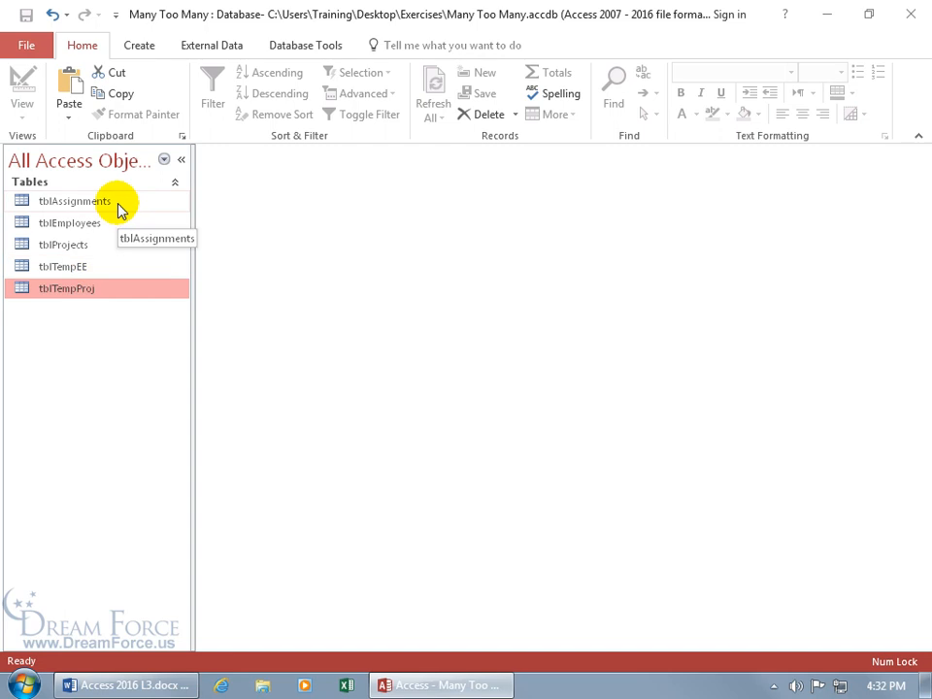
Delete the original tblEmployees table together with its relationships to other tables
{"action": "right_click", "coordinate": [84, 227]}
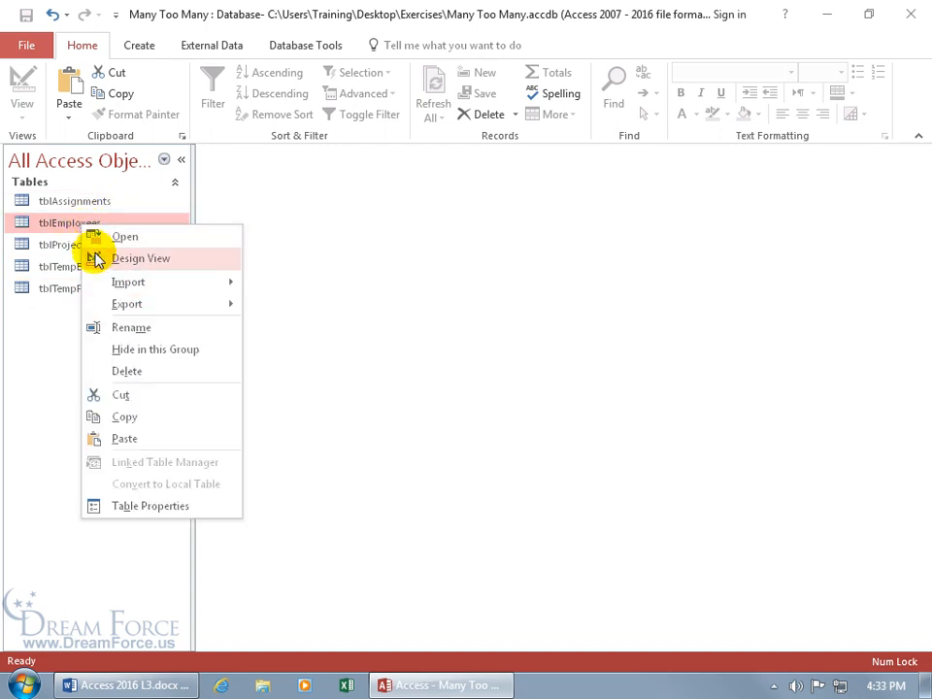
{"action": "left_click", "coordinate": [126, 371]}
{"action": "left_click", "coordinate": [391, 406]}
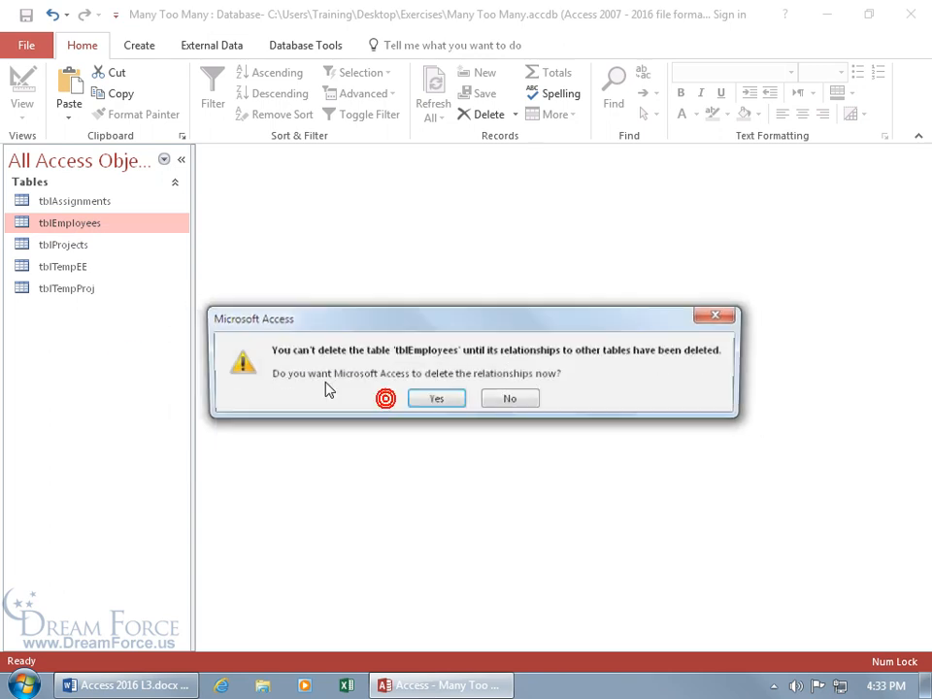
{"action": "left_click", "coordinate": [428, 399]}
Delete the original tblProjects table from the database, confirming its removal
{"action": "right_click", "coordinate": [77, 224]}
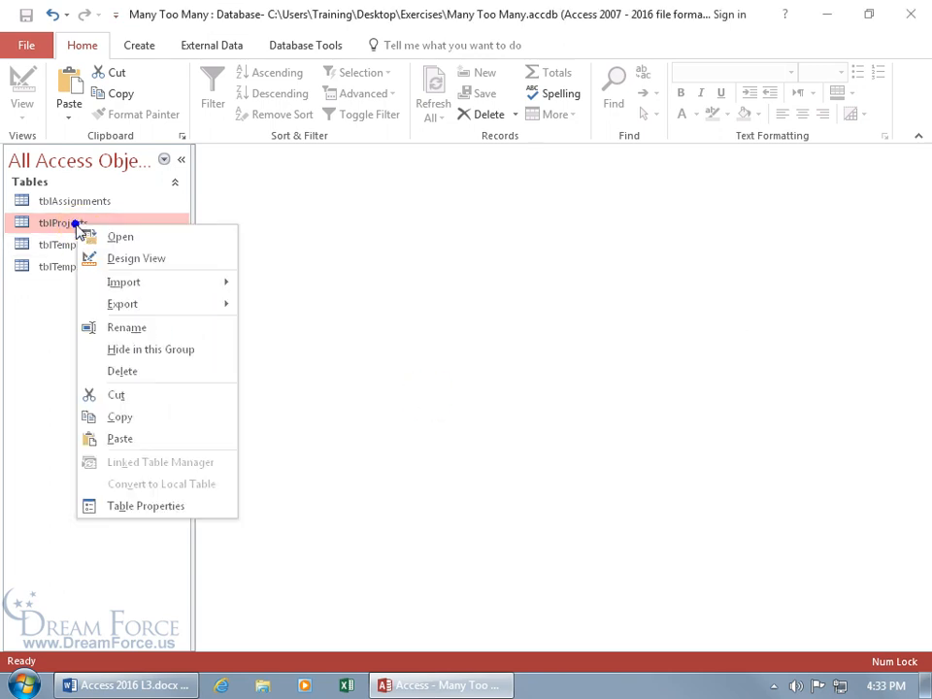
{"action": "left_click", "coordinate": [126, 370]}
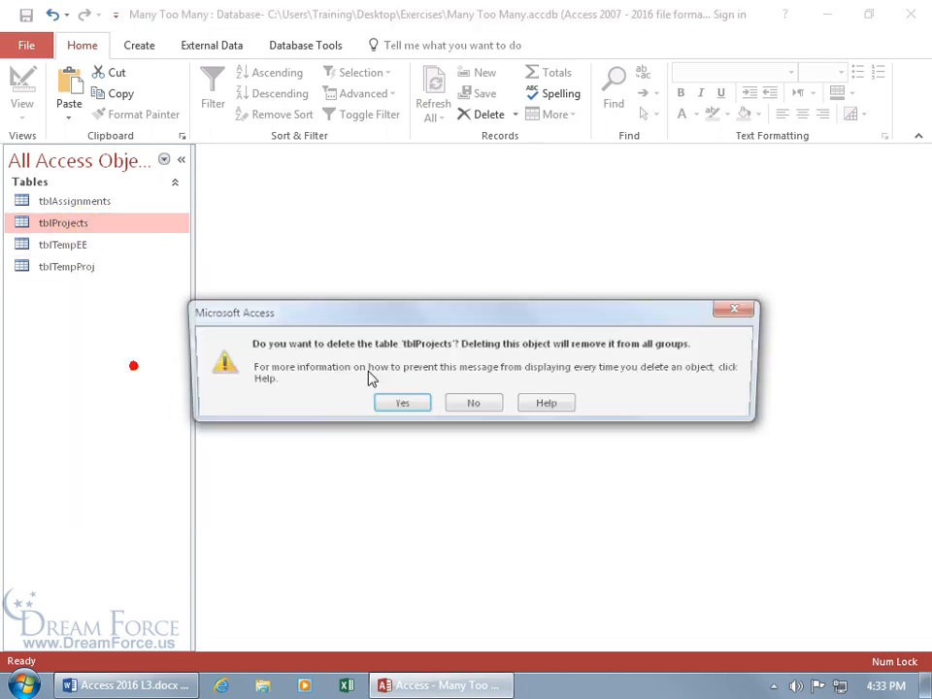
{"action": "left_click", "coordinate": [412, 408]}
{"action": "left_click", "coordinate": [424, 403]}
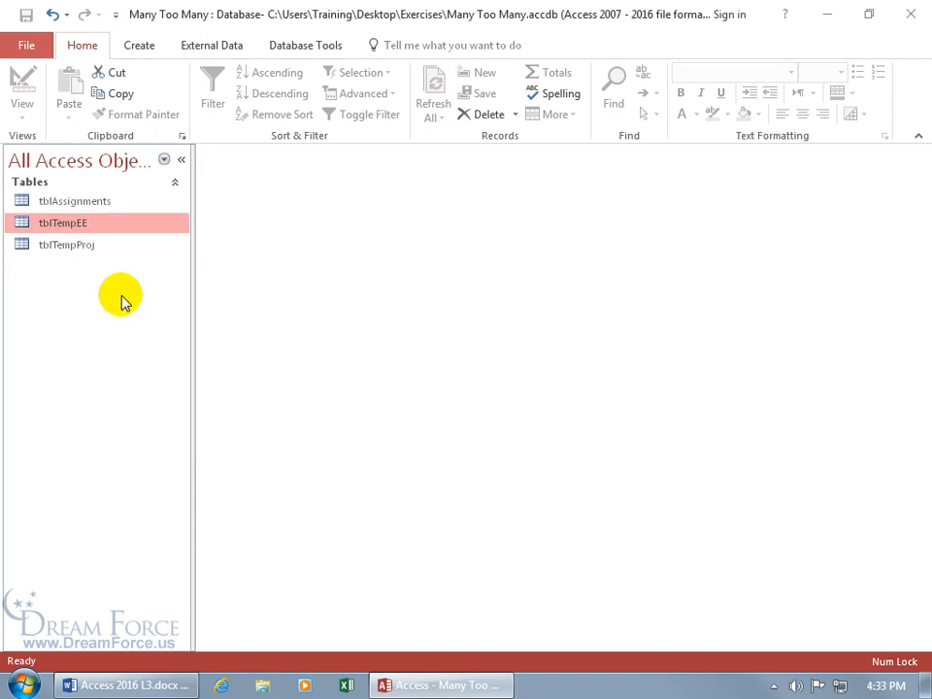
Rename the tblTempEE table to tblEmployees
{"action": "right_click", "coordinate": [58, 229]}
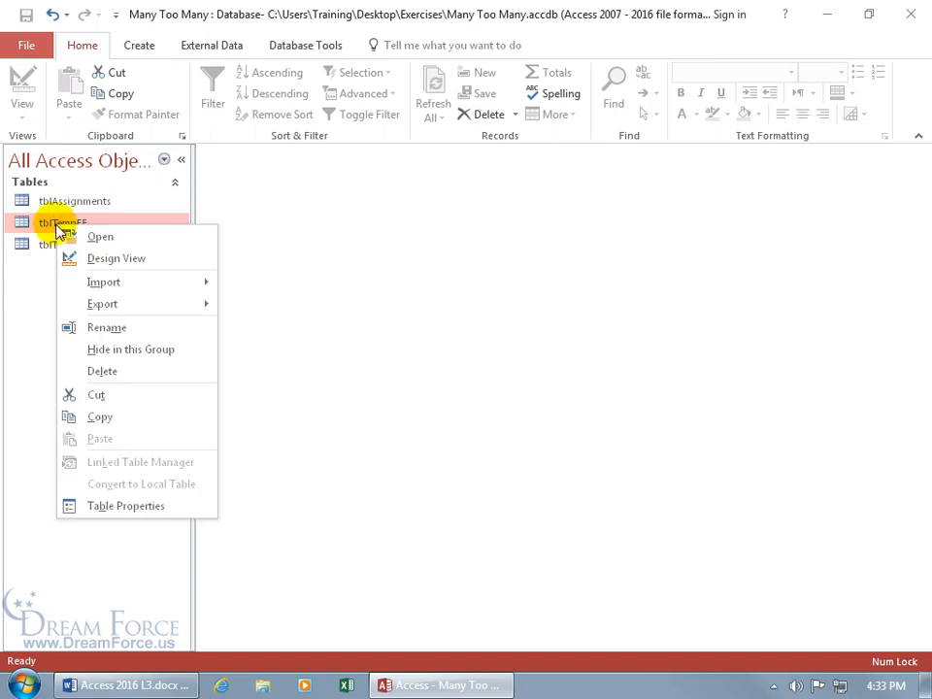
{"action": "left_click", "coordinate": [100, 327]}
{"action": "type", "text": "tblEmployee"}
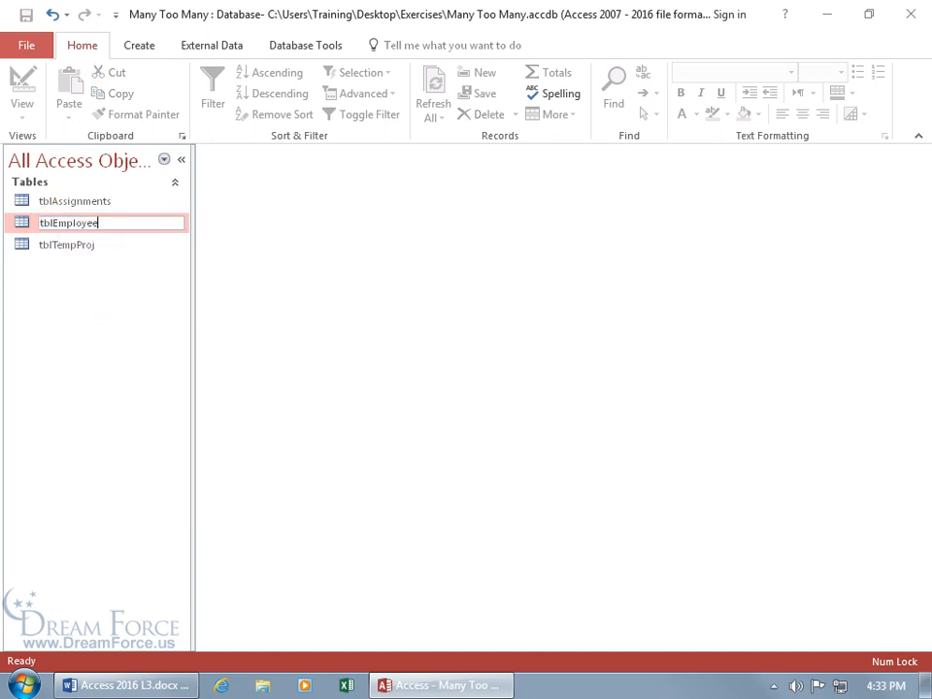
{"action": "type", "text": "s"}
{"action": "key", "text": "Return"}
Rename the tblTempProj table to tblProjects
{"action": "right_click", "coordinate": [75, 244]}
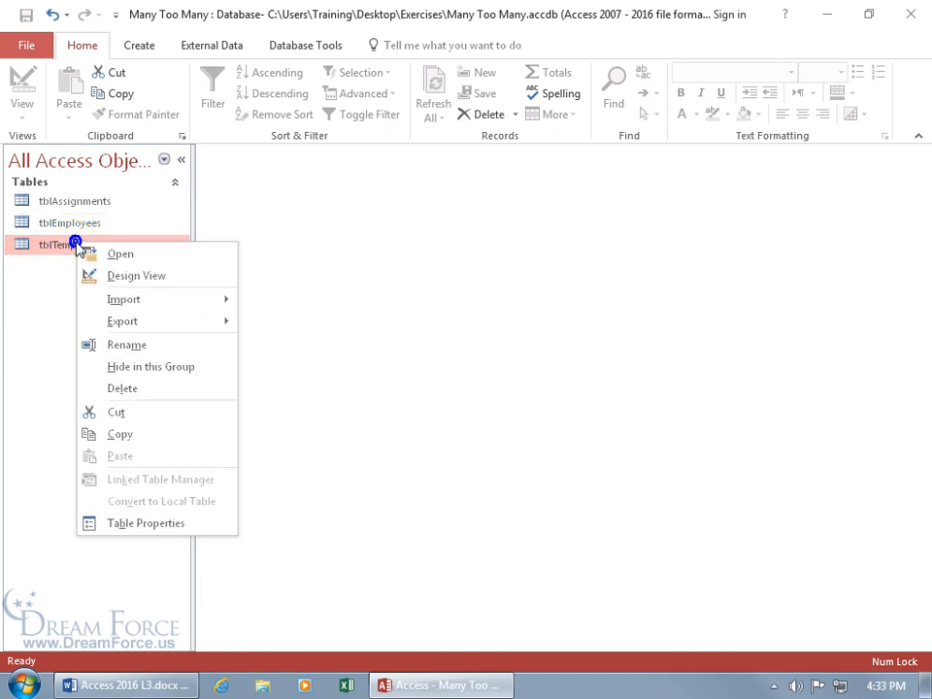
{"action": "left_click", "coordinate": [115, 346]}
{"action": "type", "text": "tblProjects"}
{"action": "key", "text": "Return"}
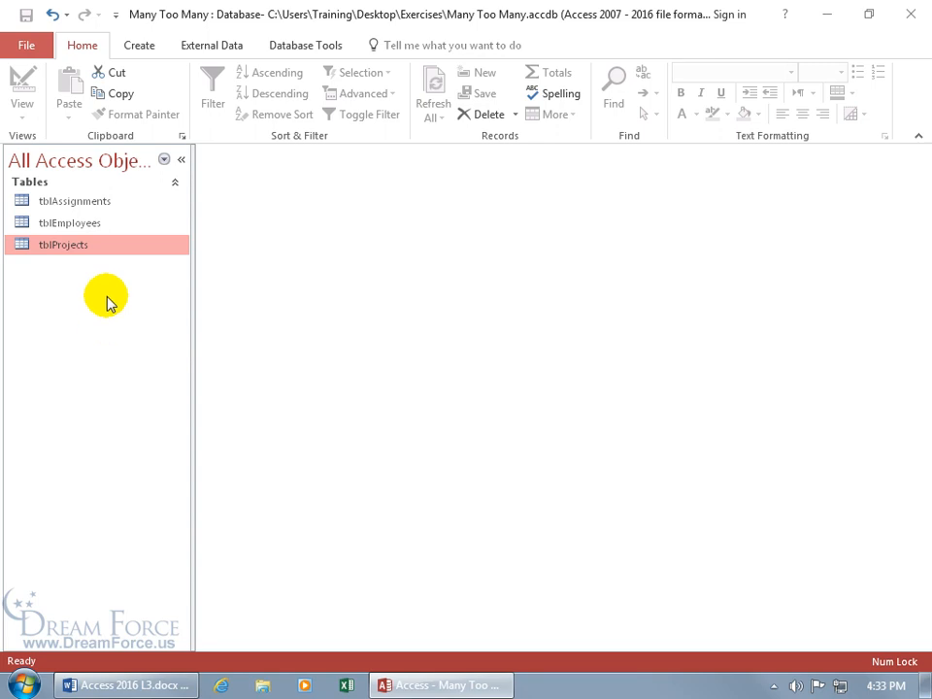
Add tblAssignments to the database relationships layout and place it between tblEmployees and tblProjects
{"action": "left_click", "coordinate": [299, 46]}
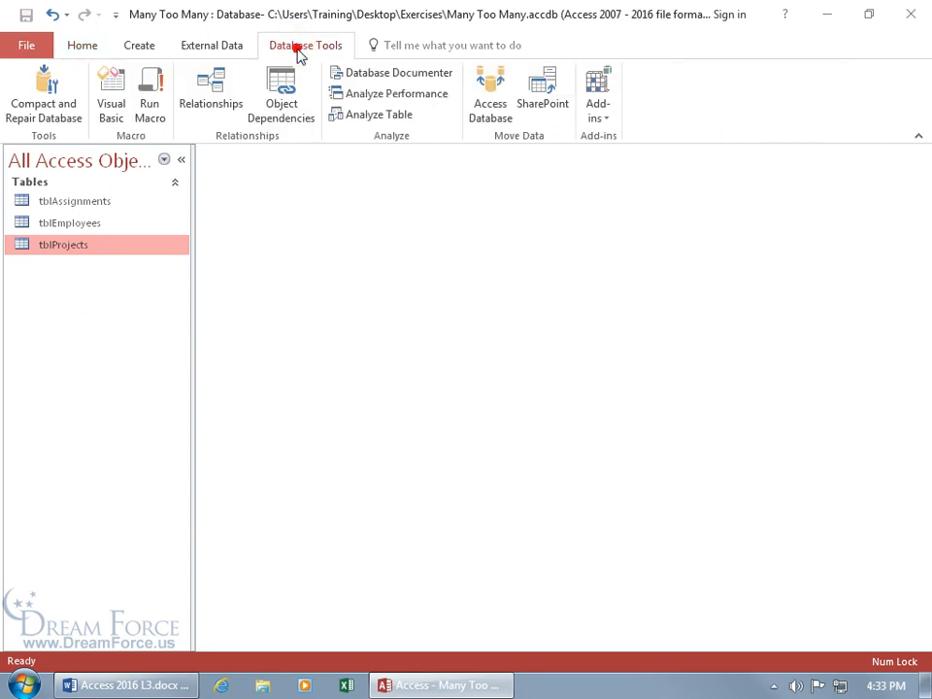
{"action": "left_click", "coordinate": [215, 99]}
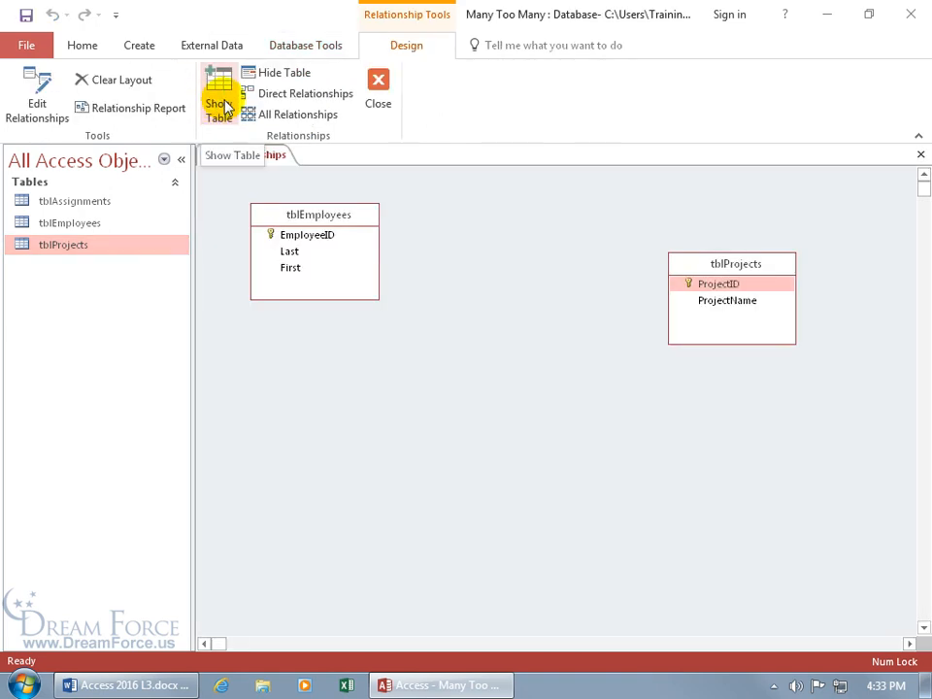
{"action": "left_click", "coordinate": [223, 105]}
{"action": "left_click", "coordinate": [363, 135]}
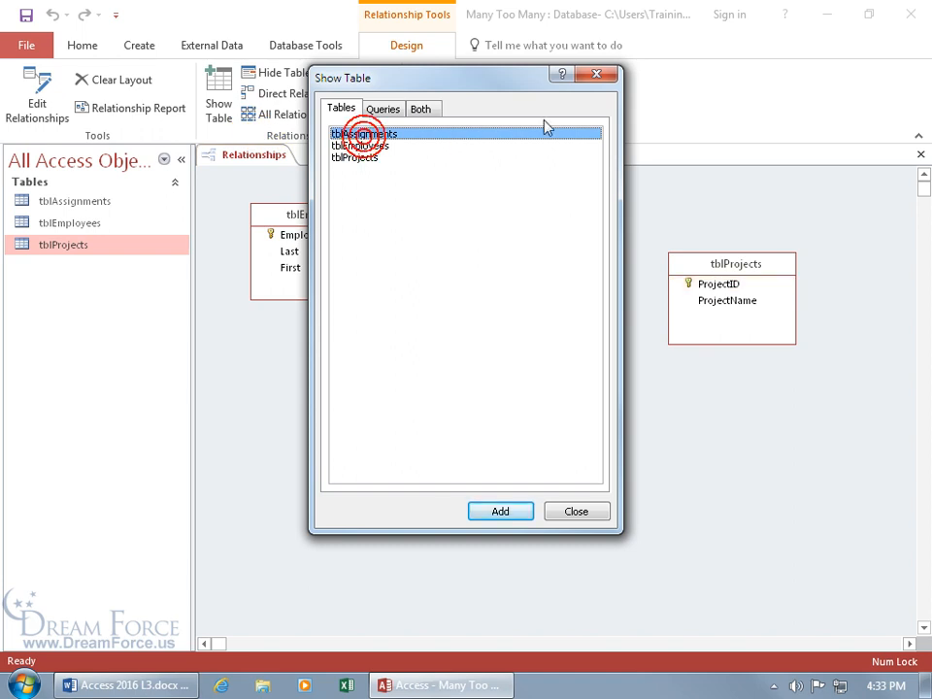
{"action": "left_click", "coordinate": [596, 75]}
{"action": "left_click_drag", "start_coordinate": [490, 192], "coordinate": [526, 251]}
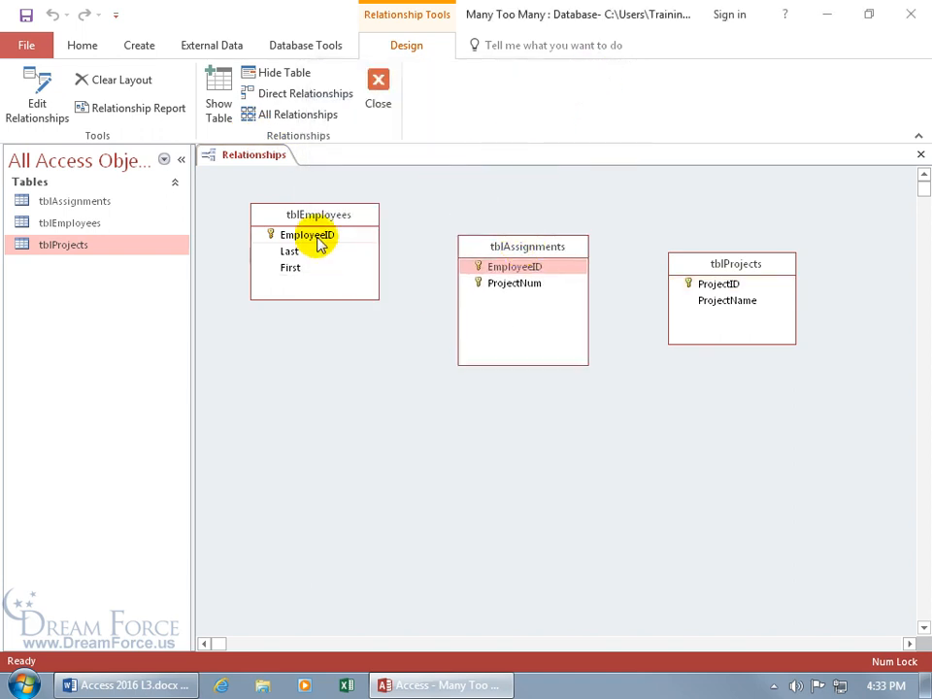
Relate EmployeeID in tblEmployees to EmployeeID in tblAssignments, enforcing referential integrity with cascading updates of related fields
{"action": "left_click_drag", "start_coordinate": [319, 241], "coordinate": [506, 271]}
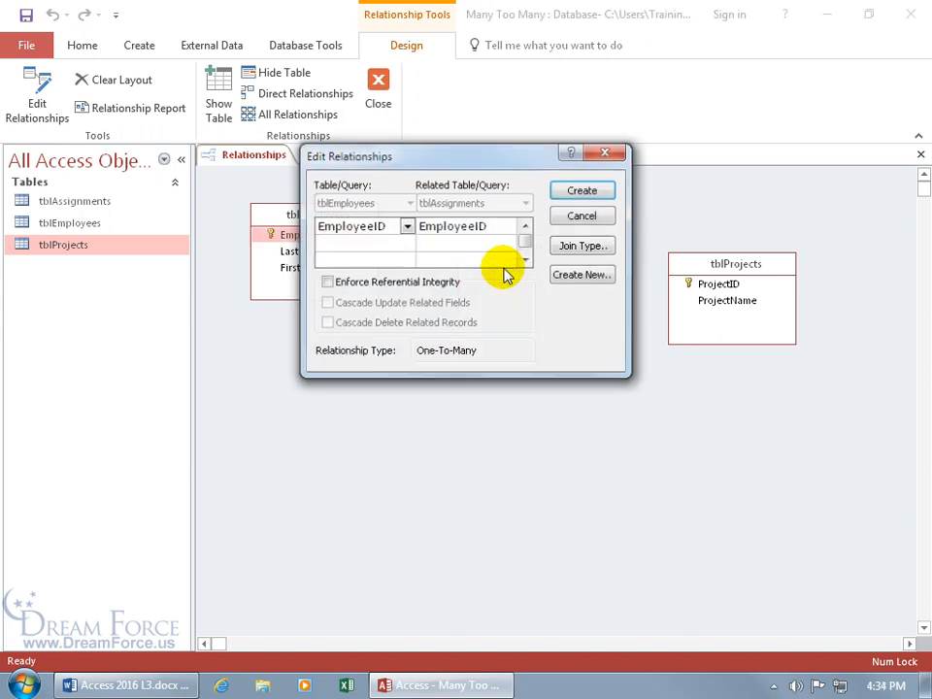
{"action": "left_click", "coordinate": [393, 283]}
{"action": "left_click", "coordinate": [389, 303]}
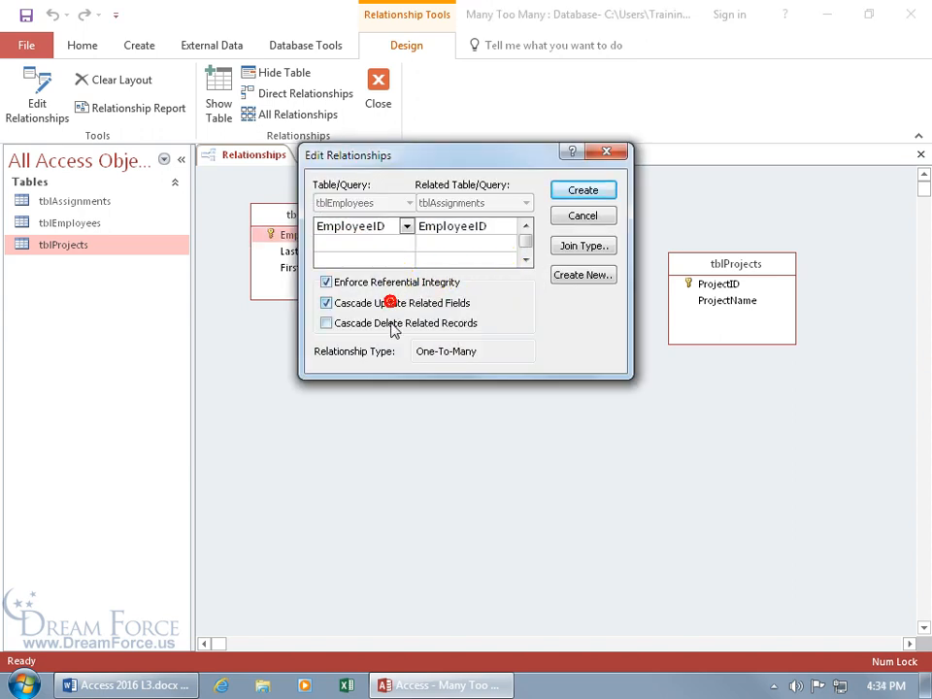
{"action": "left_click", "coordinate": [584, 192]}
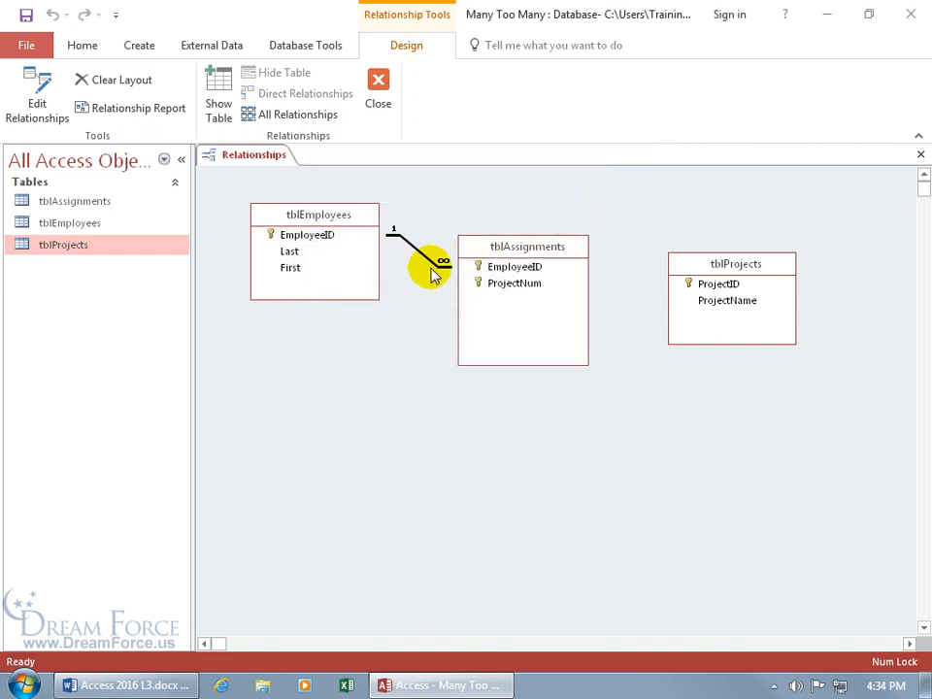
Relate ProjectID in tblProjects to ProjectNum in tblAssignments, enforcing referential integrity with cascading updates and cascading deletes
{"action": "left_click_drag", "start_coordinate": [718, 283], "coordinate": [521, 289]}
{"action": "left_click", "coordinate": [362, 282]}
{"action": "left_click", "coordinate": [360, 302]}
{"action": "left_click", "coordinate": [363, 324]}
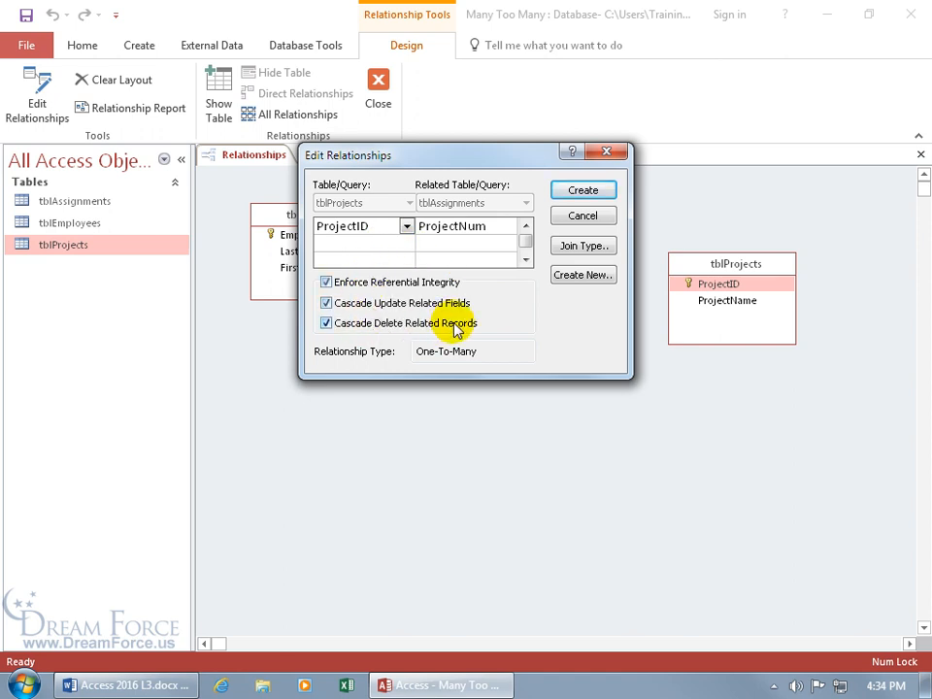
{"action": "left_click", "coordinate": [583, 191]}
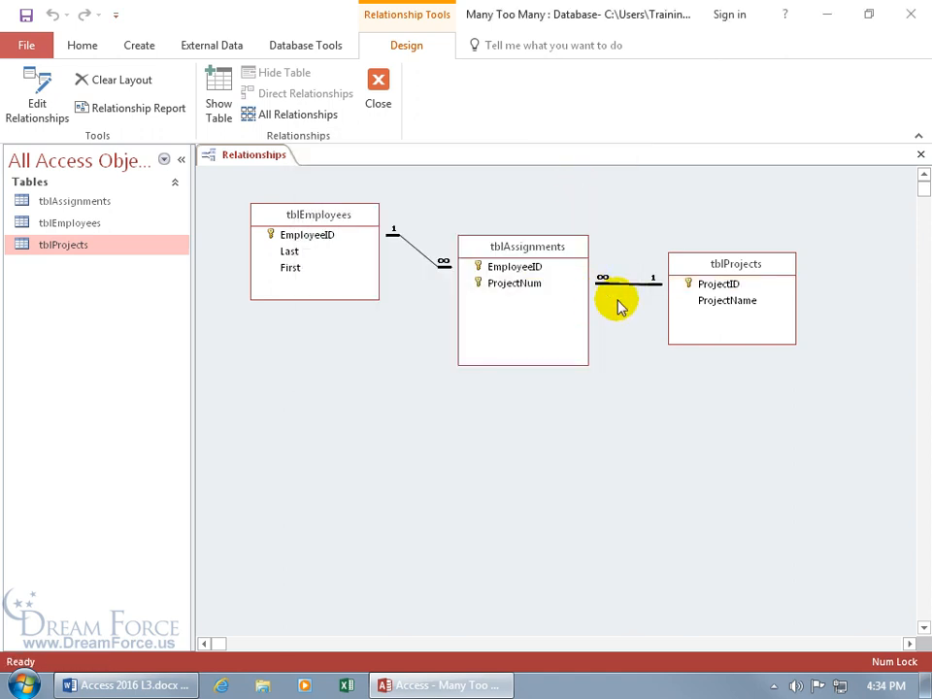
{"action": "left_click", "coordinate": [719, 291]}
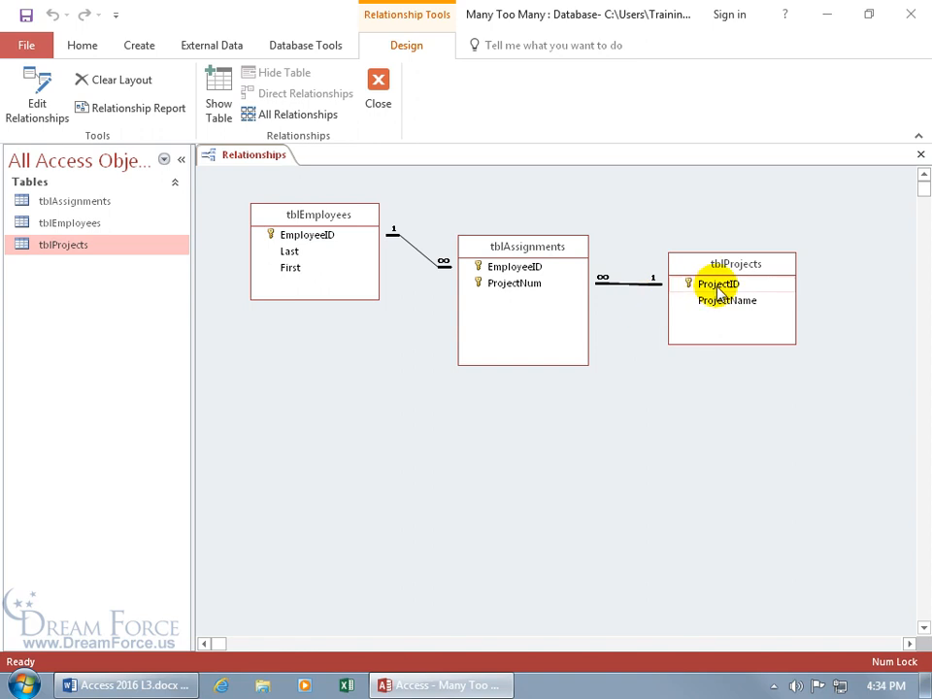
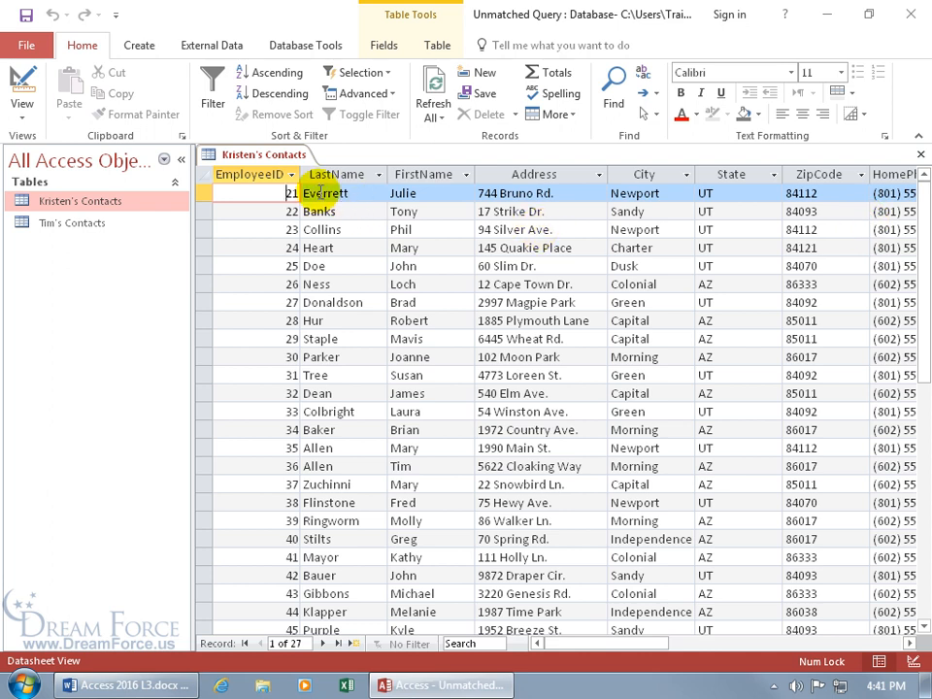
Hide the EmployeeID column and the Address through ZipCode columns in the open contacts table
{"action": "right_click", "coordinate": [254, 175]}
{"action": "left_click", "coordinate": [304, 301]}
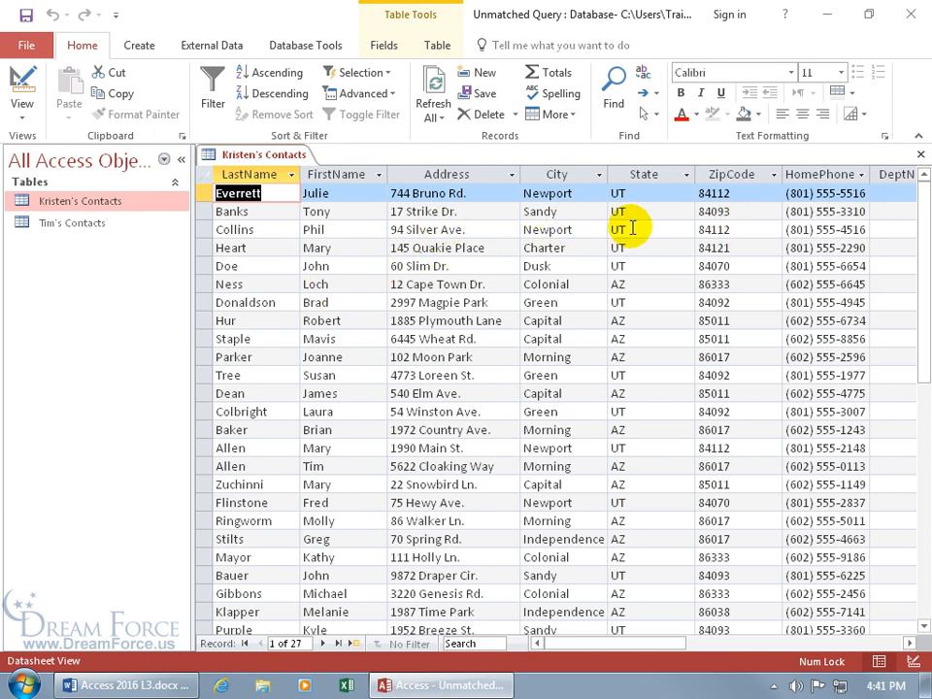
{"action": "left_click", "coordinate": [455, 176]}
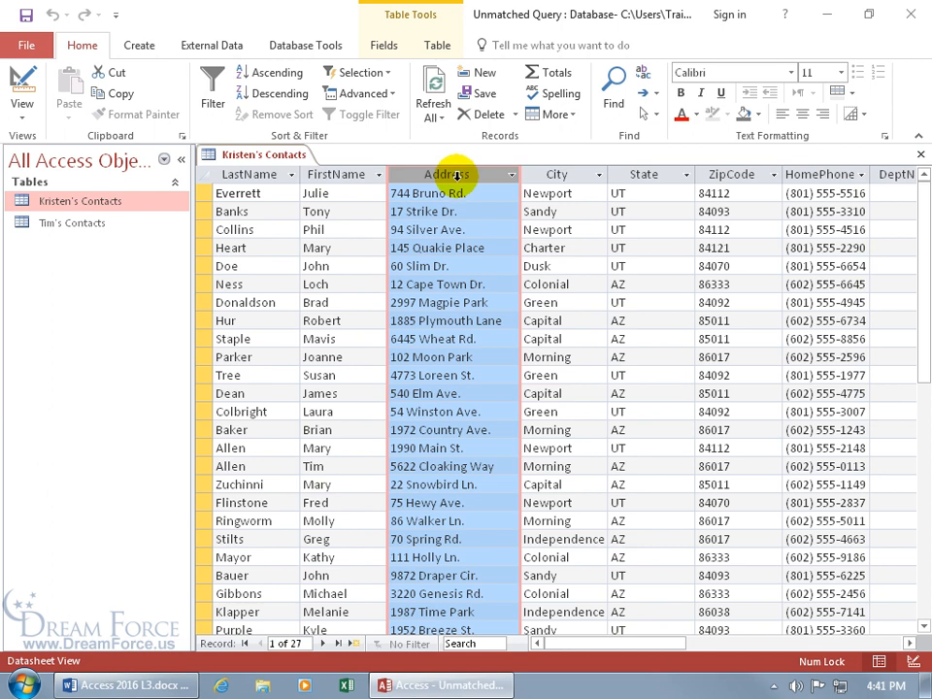
{"action": "left_click_drag", "start_coordinate": [456, 174], "coordinate": [766, 175]}
{"action": "right_click", "coordinate": [655, 218]}
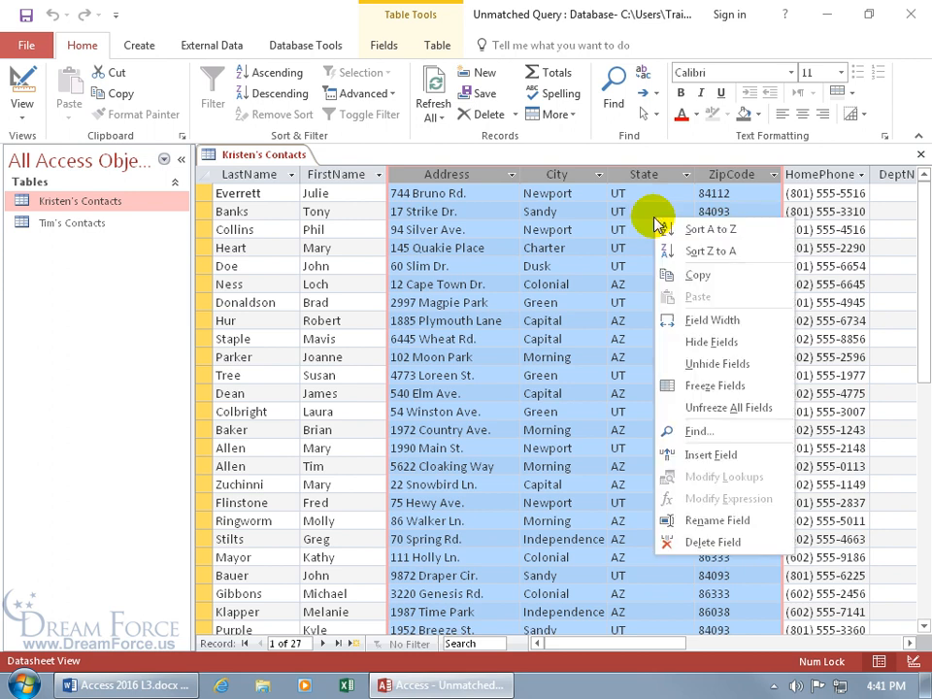
{"action": "left_click", "coordinate": [692, 343]}
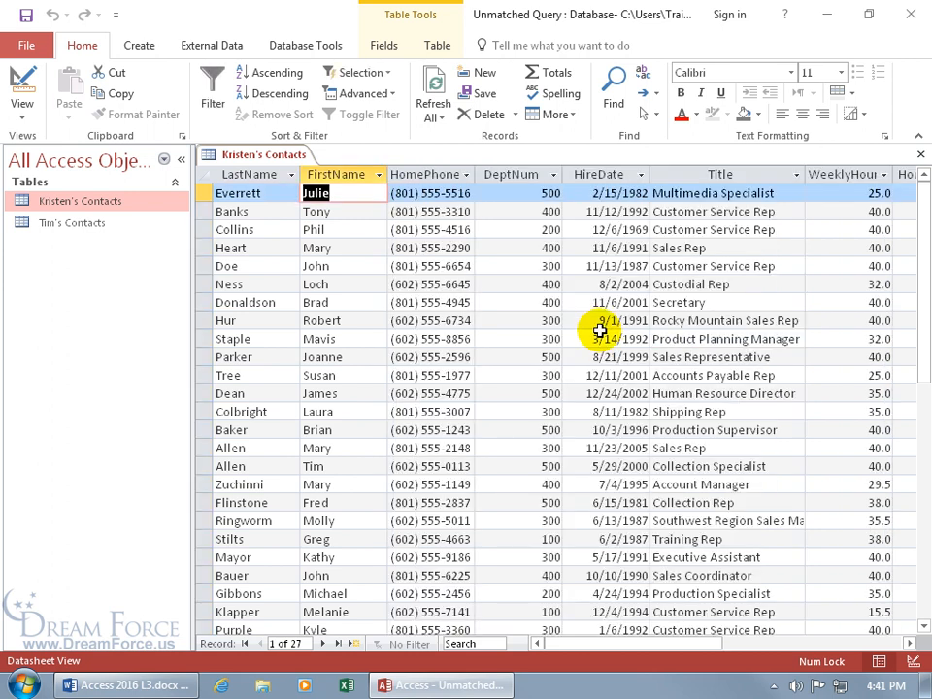
Hide the DeptNum, HireDate, Title and WeeklyHours columns in the contacts table
{"action": "left_click_drag", "start_coordinate": [521, 174], "coordinate": [884, 174]}
{"action": "right_click", "coordinate": [760, 176]}
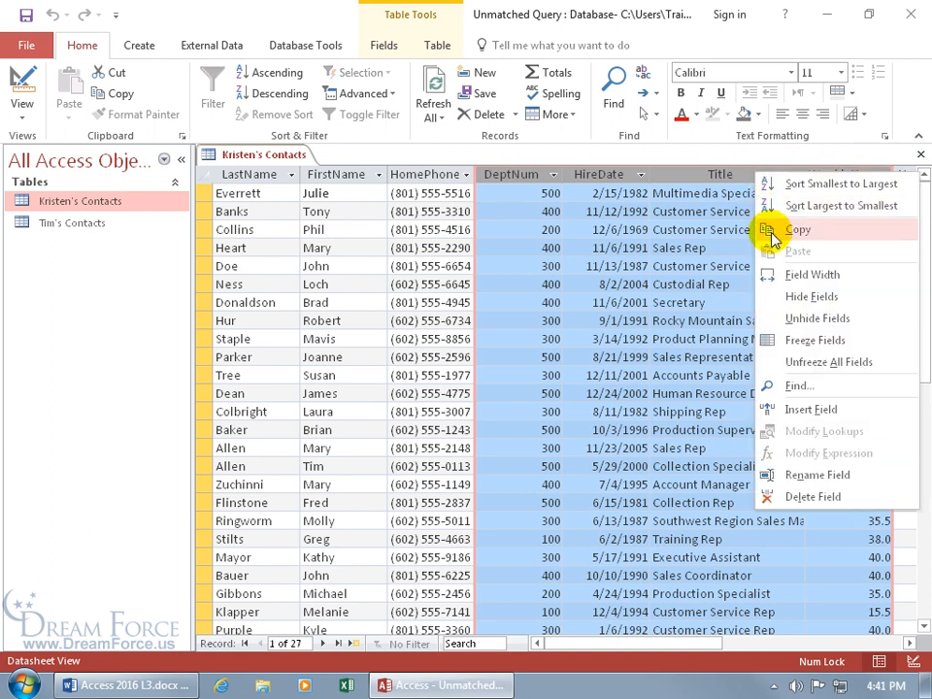
{"action": "left_click", "coordinate": [790, 295]}
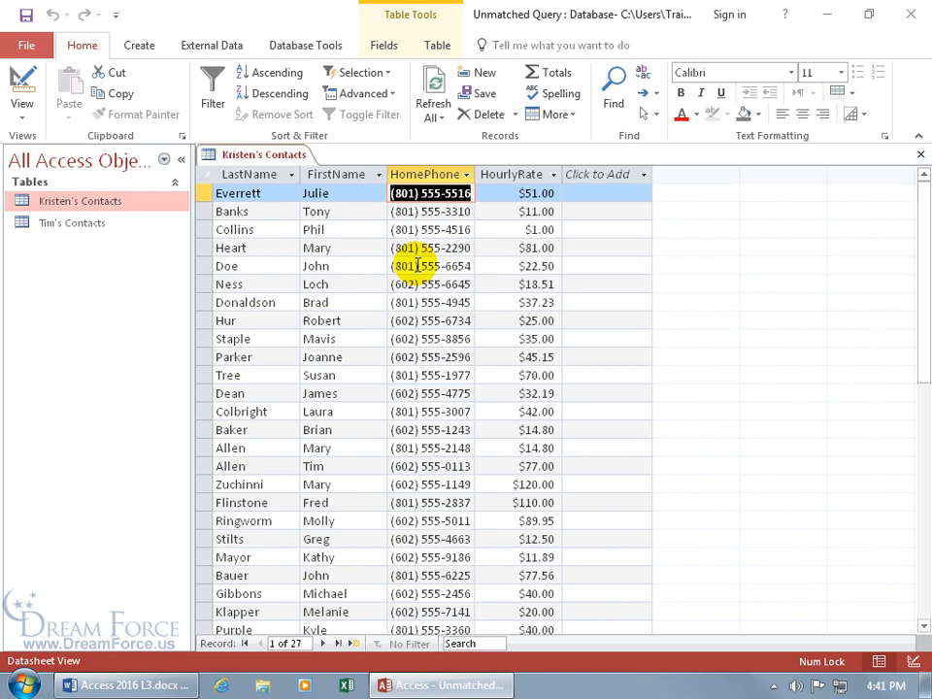
Examine the contacts table in Print Preview to check which columns print, and close the preview
{"action": "left_click", "coordinate": [27, 45]}
{"action": "left_click", "coordinate": [39, 260]}
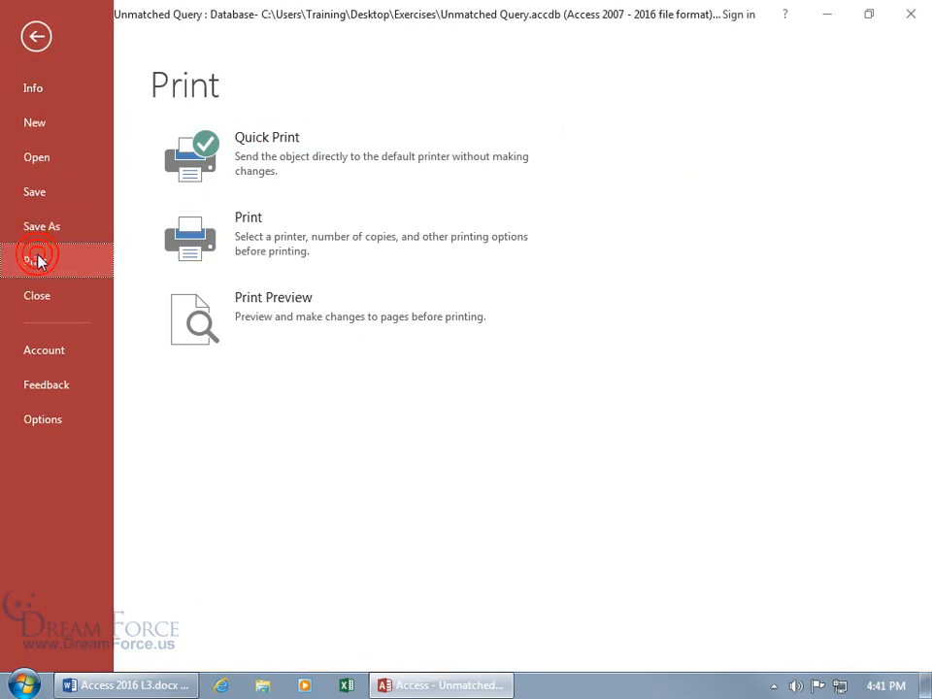
{"action": "left_click", "coordinate": [179, 298]}
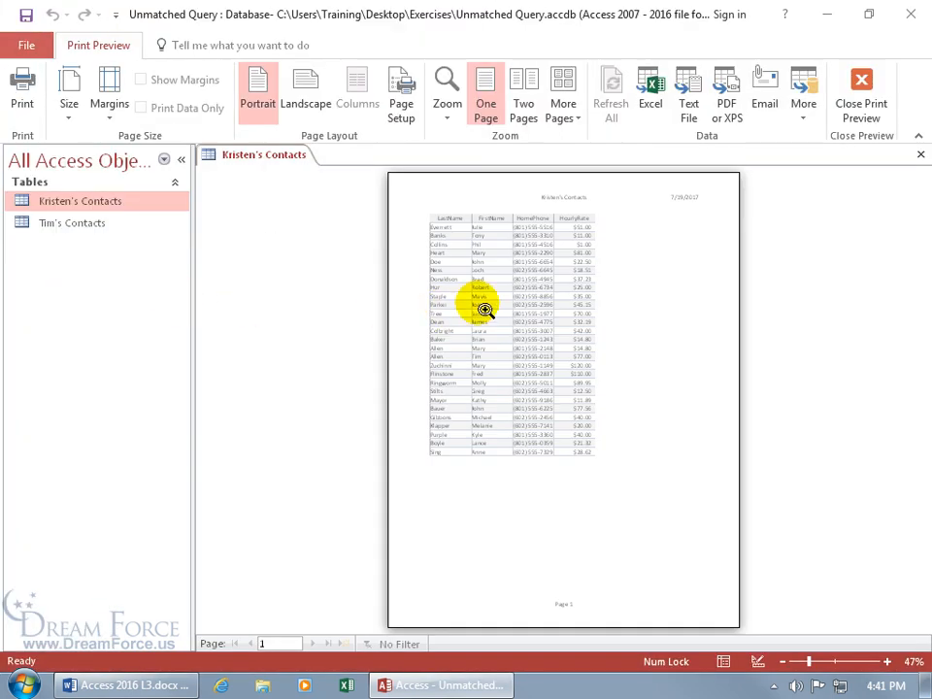
{"action": "left_click", "coordinate": [443, 308]}
{"action": "left_click", "coordinate": [529, 193]}
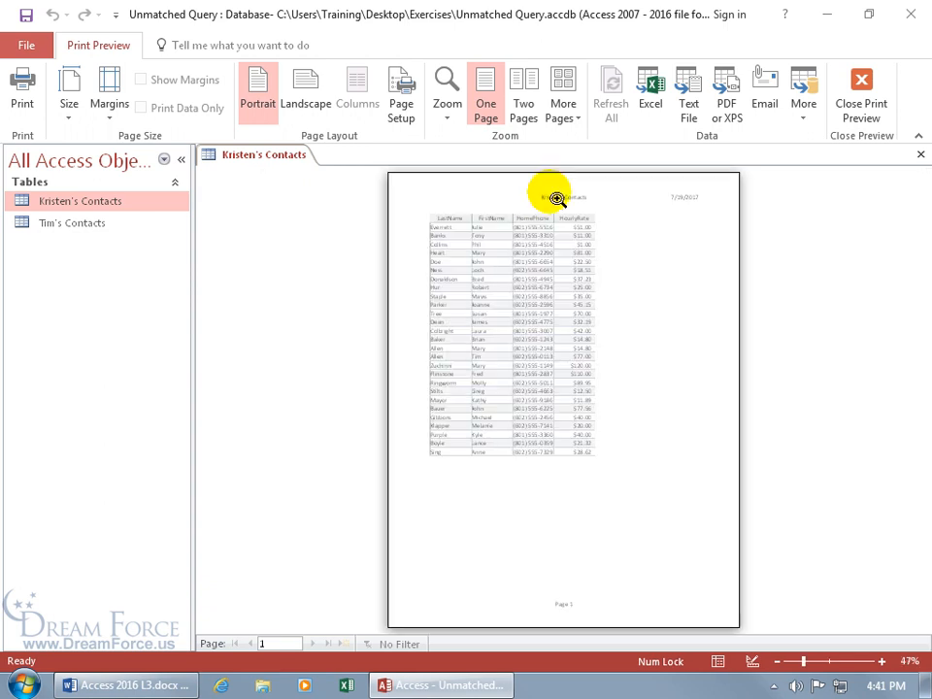
{"action": "left_click", "coordinate": [550, 194]}
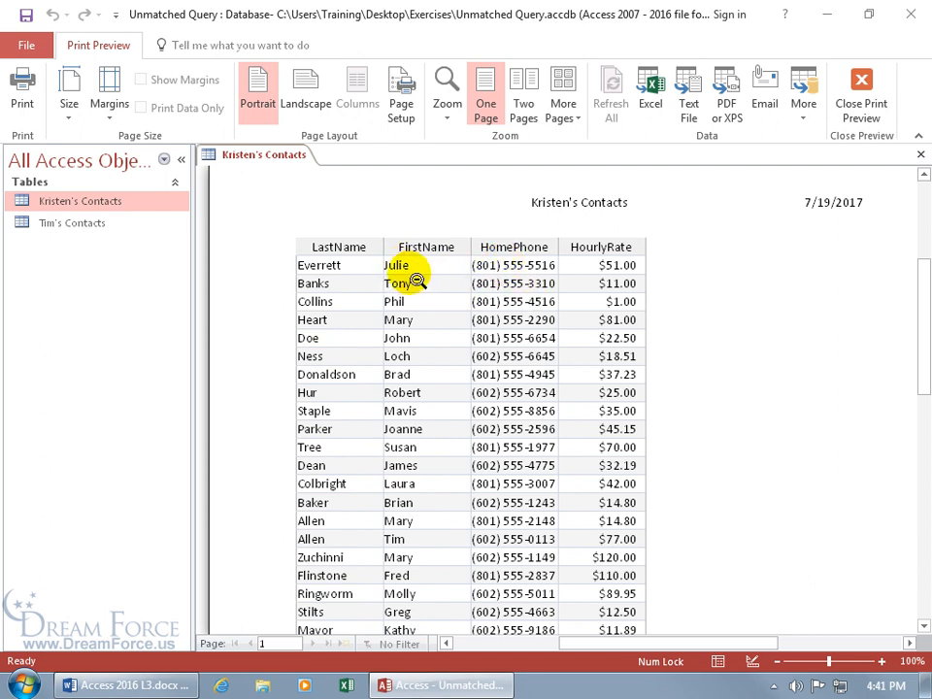
{"action": "left_click", "coordinate": [861, 105]}
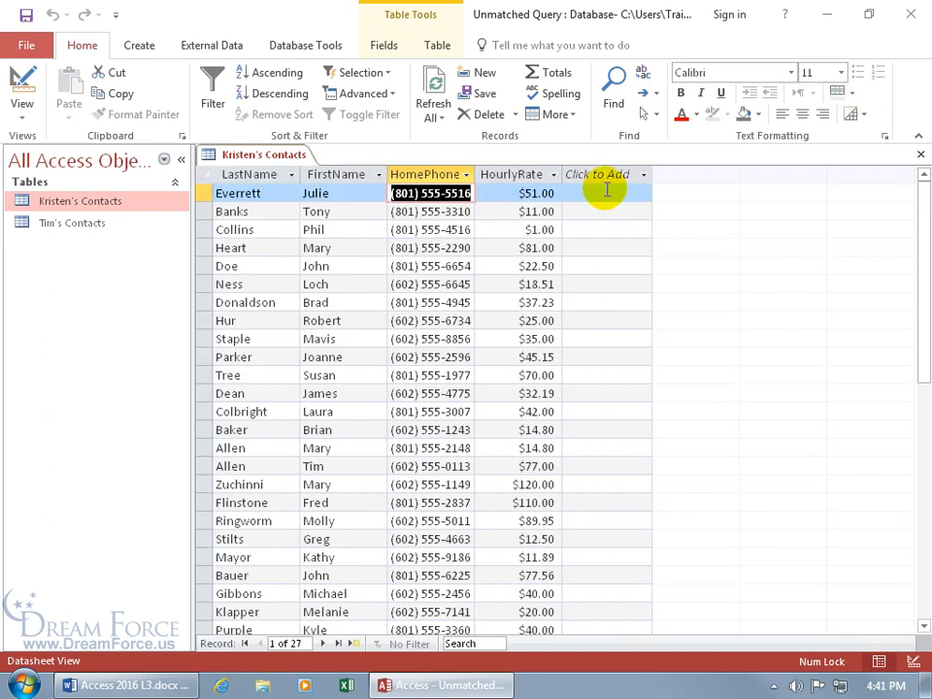
Unhide the EmployeeID, Address, City, State, ZipCode, HireDate, Title and WeeklyHours columns in the contacts table
{"action": "right_click", "coordinate": [423, 174]}
{"action": "left_click", "coordinate": [467, 321]}
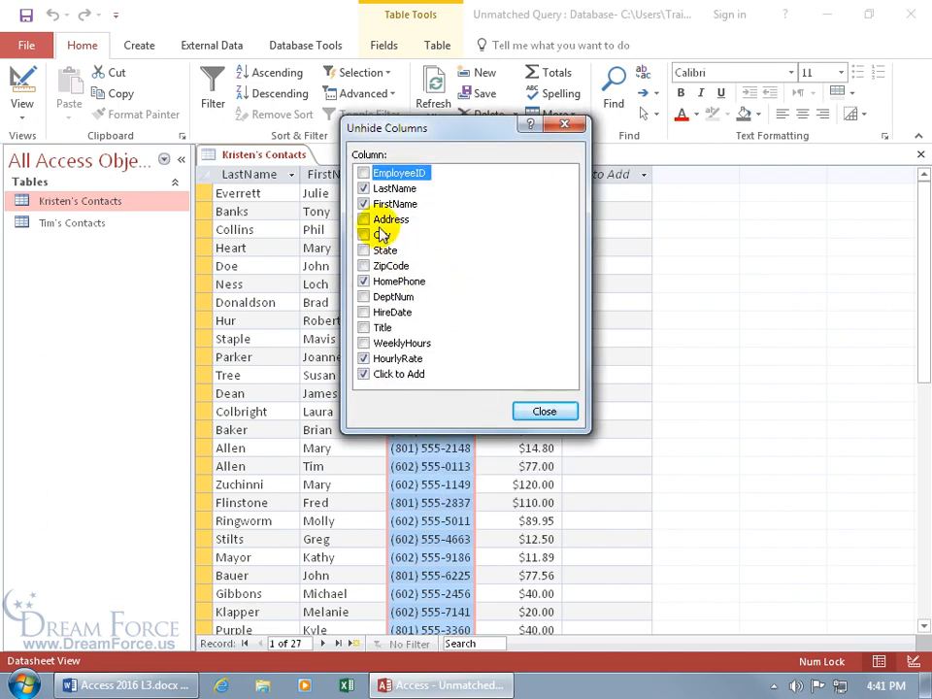
{"action": "left_click", "coordinate": [363, 173]}
{"action": "left_click", "coordinate": [363, 219]}
{"action": "left_click", "coordinate": [363, 235]}
{"action": "left_click", "coordinate": [363, 251]}
{"action": "left_click", "coordinate": [363, 266]}
{"action": "left_click", "coordinate": [363, 311]}
{"action": "left_click", "coordinate": [363, 327]}
{"action": "left_click", "coordinate": [363, 342]}
{"action": "left_click", "coordinate": [540, 412]}
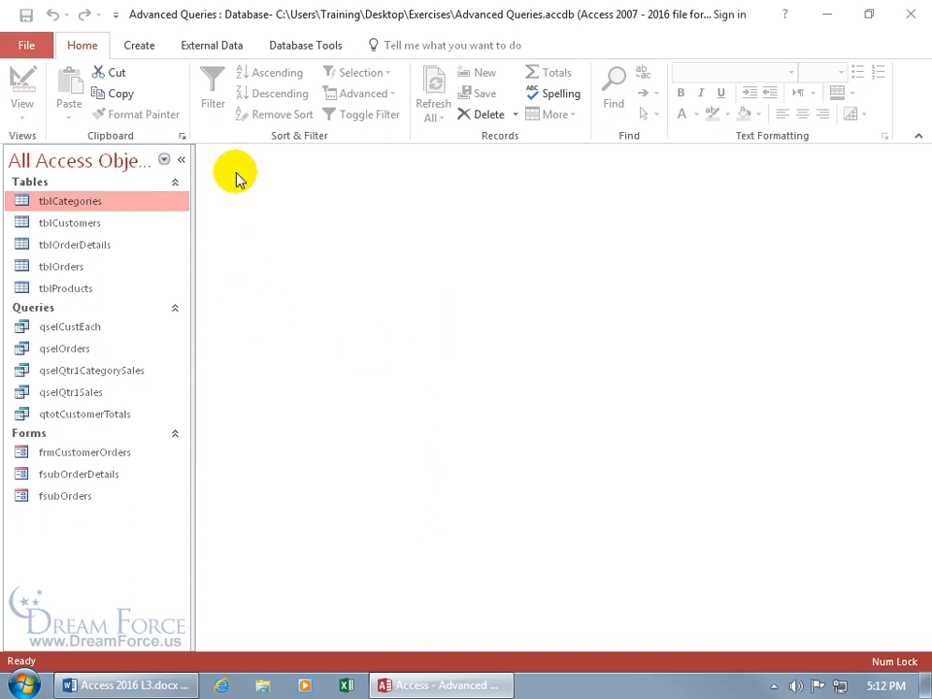
Create a new query in Design view based on tblOrderDetails, and enlarge the design grid area
{"action": "left_click", "coordinate": [141, 49]}
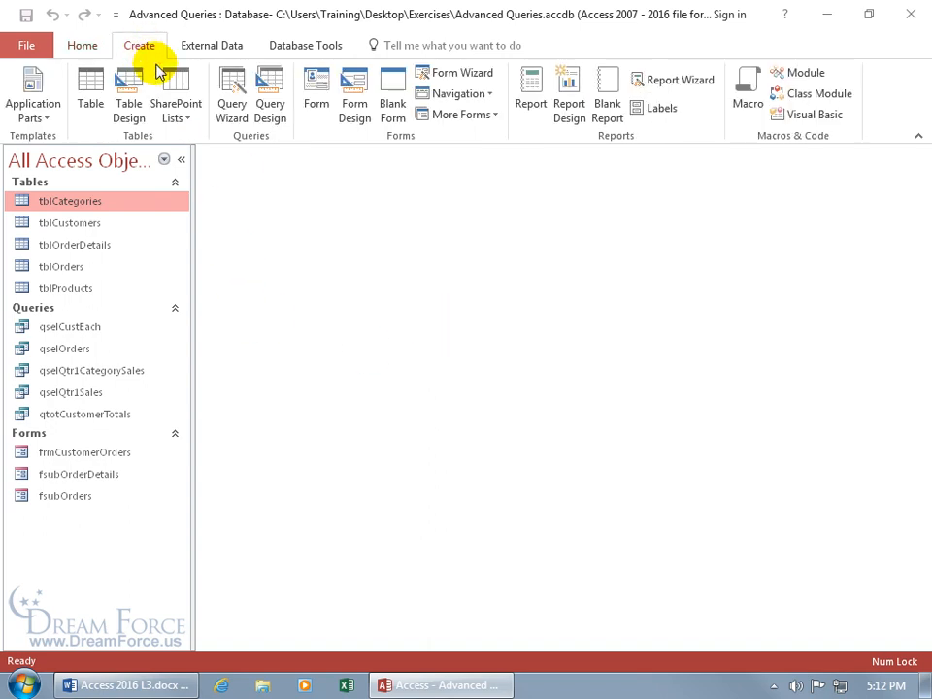
{"action": "left_click", "coordinate": [271, 116]}
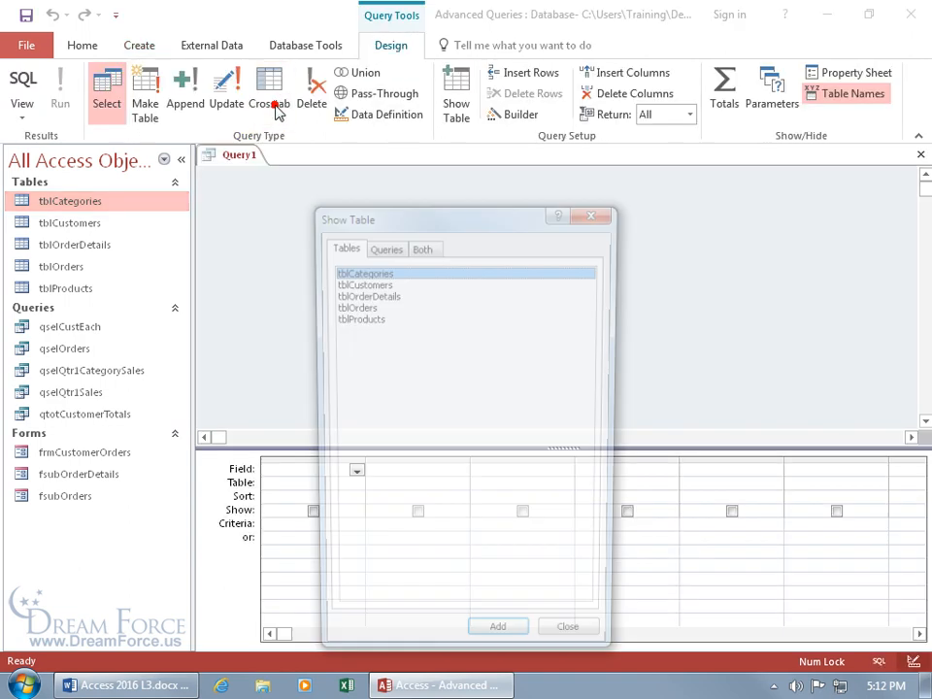
{"action": "left_click", "coordinate": [379, 294]}
{"action": "double_click", "coordinate": [380, 297]}
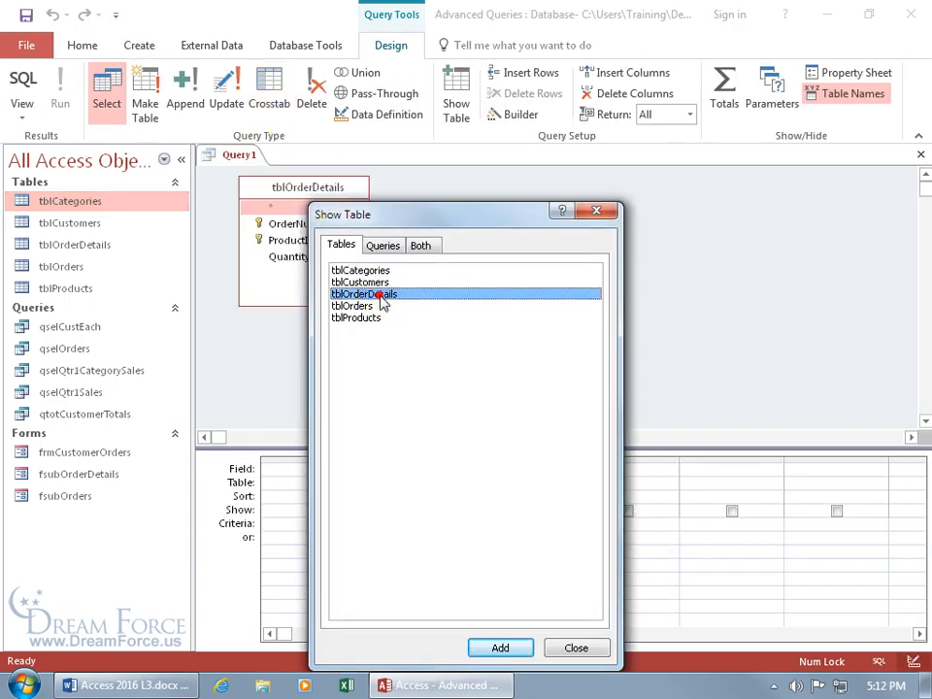
{"action": "left_click", "coordinate": [596, 211]}
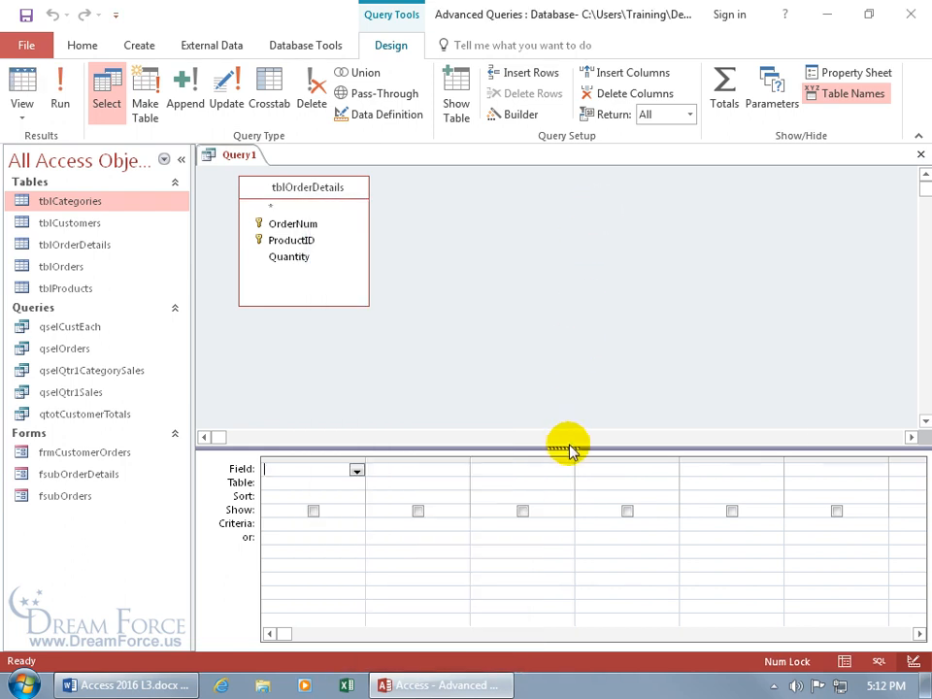
{"action": "left_click_drag", "start_coordinate": [568, 448], "coordinate": [570, 335]}
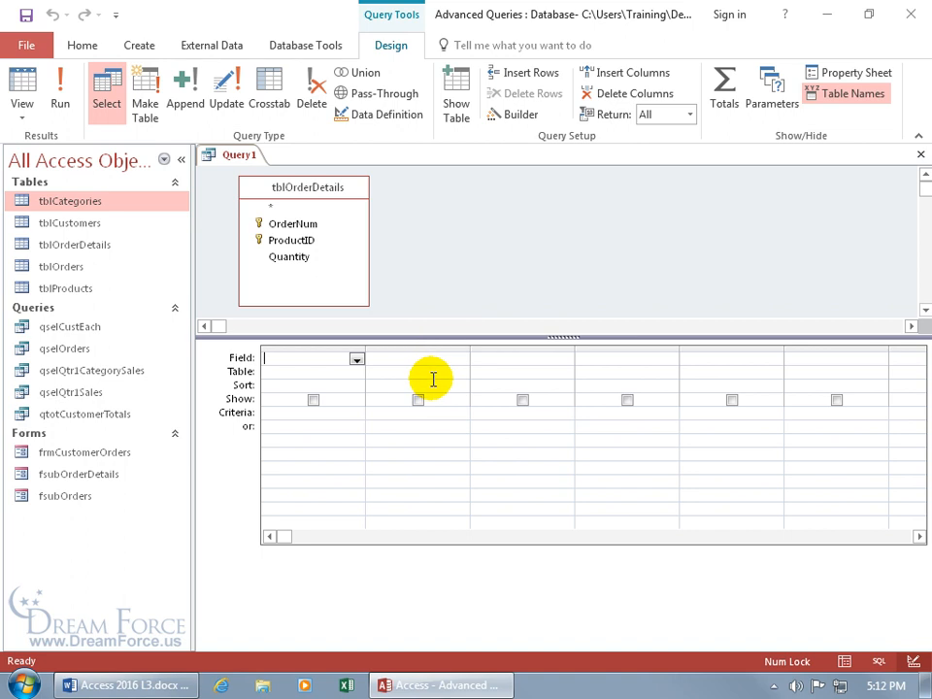
Add the OrderNum and ProductID fields from tblOrderDetails to the query's design grid
{"action": "double_click", "coordinate": [312, 228]}
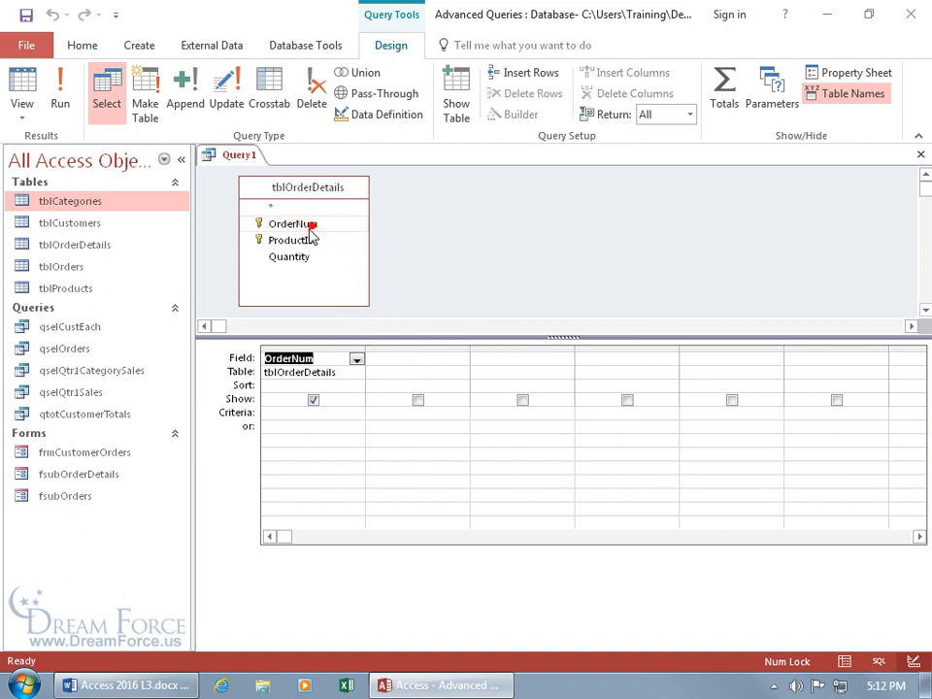
{"action": "double_click", "coordinate": [302, 242]}
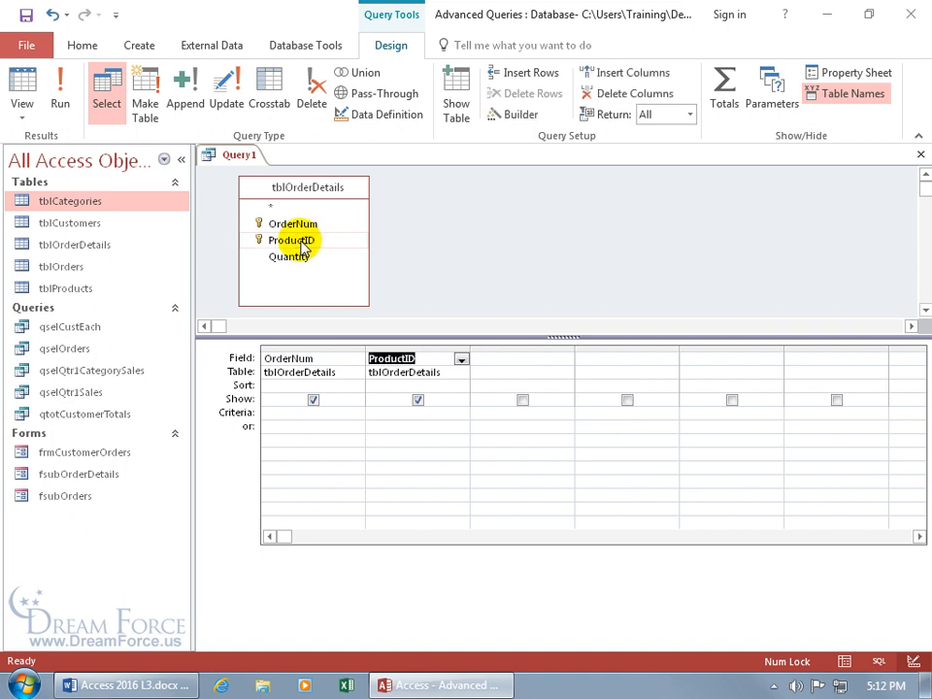
{"action": "left_click", "coordinate": [393, 413]}
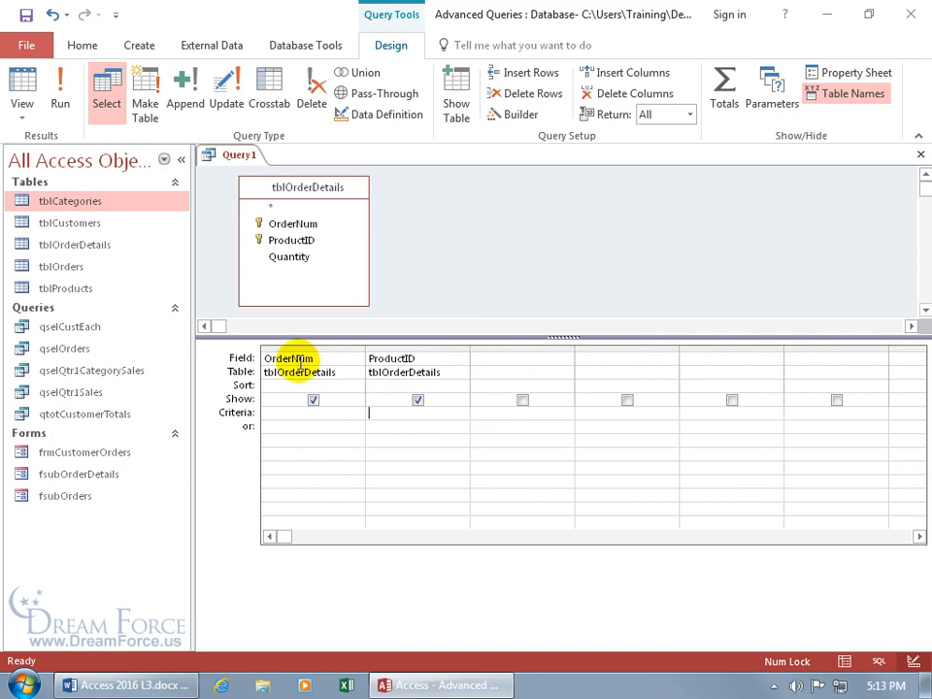
Open tblProducts to check the ProductID and CategoryID of each product, and close the table
{"action": "left_click", "coordinate": [87, 288]}
{"action": "double_click", "coordinate": [87, 288]}
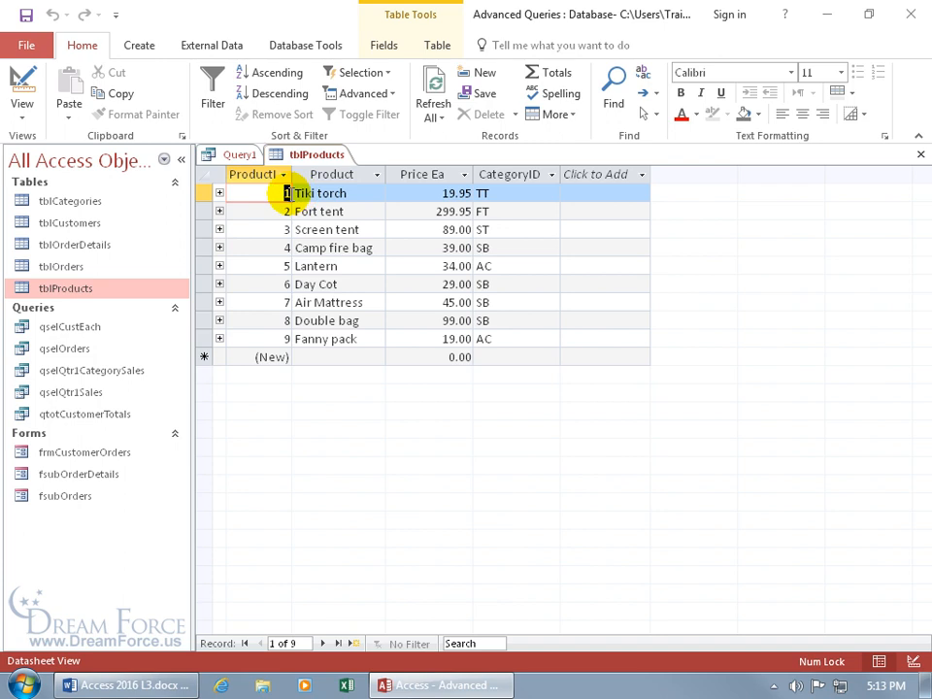
{"action": "left_click", "coordinate": [921, 154]}
Enter the ProductID criterion In(SELECT ProductID FROM tblProducts WHERE CategoryID="TT") in the Zoom window
{"action": "left_click", "coordinate": [377, 412]}
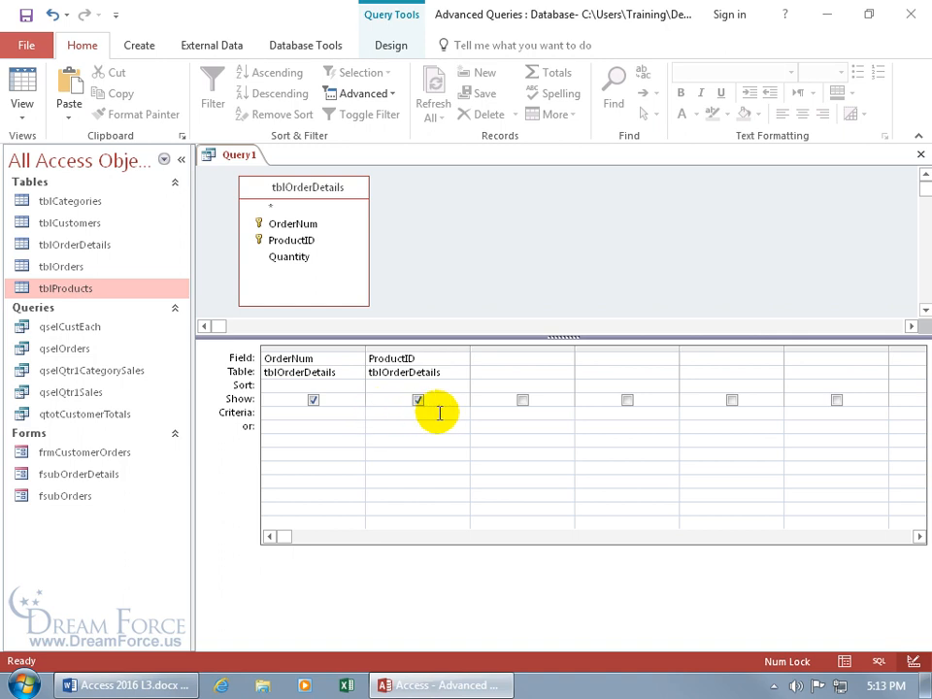
{"action": "right_click", "coordinate": [389, 415]}
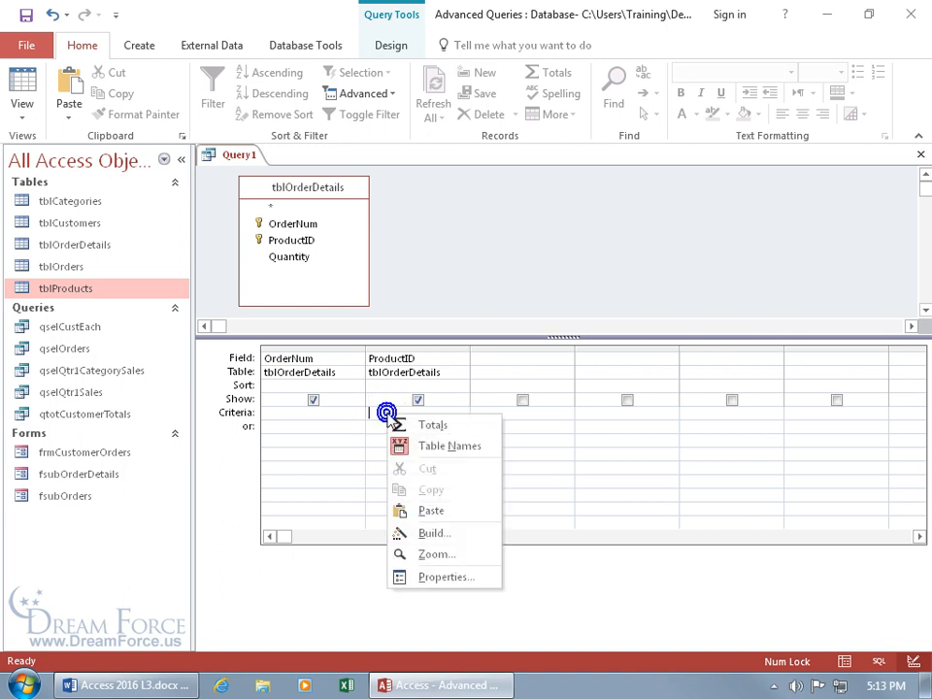
{"action": "left_click", "coordinate": [433, 554]}
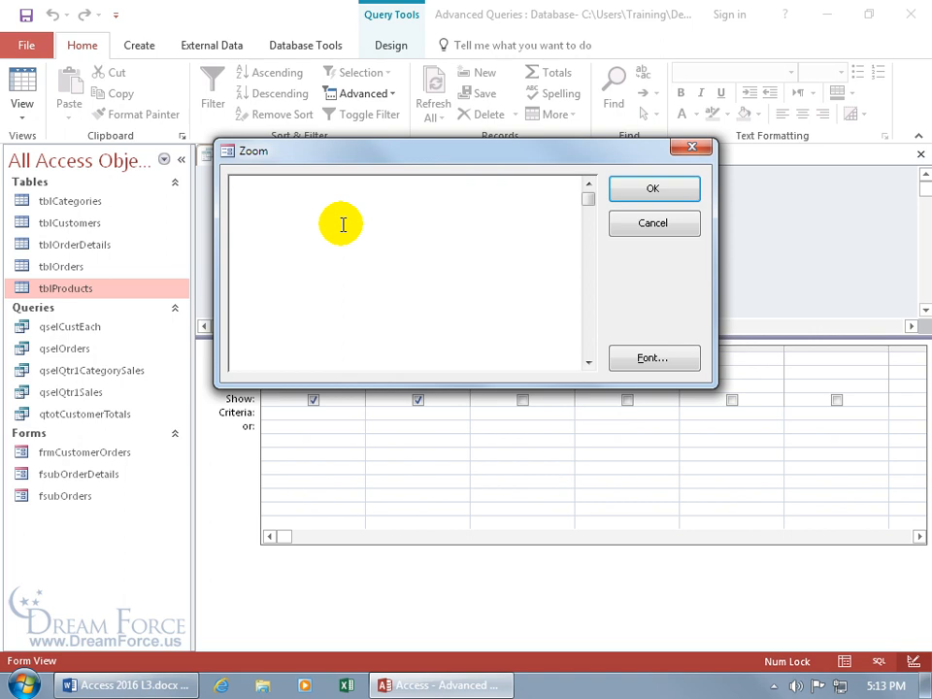
{"action": "type", "text": "In(SELECT ProductID FROM tblProducts WHERE CategoryID=\"TT\")"}
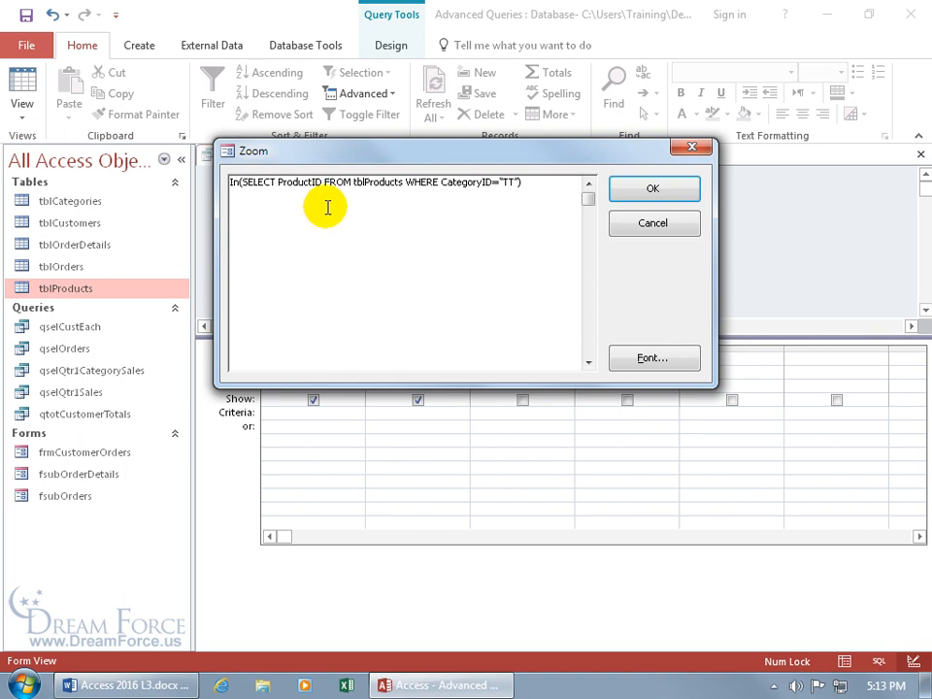
{"action": "double_click", "coordinate": [508, 191]}
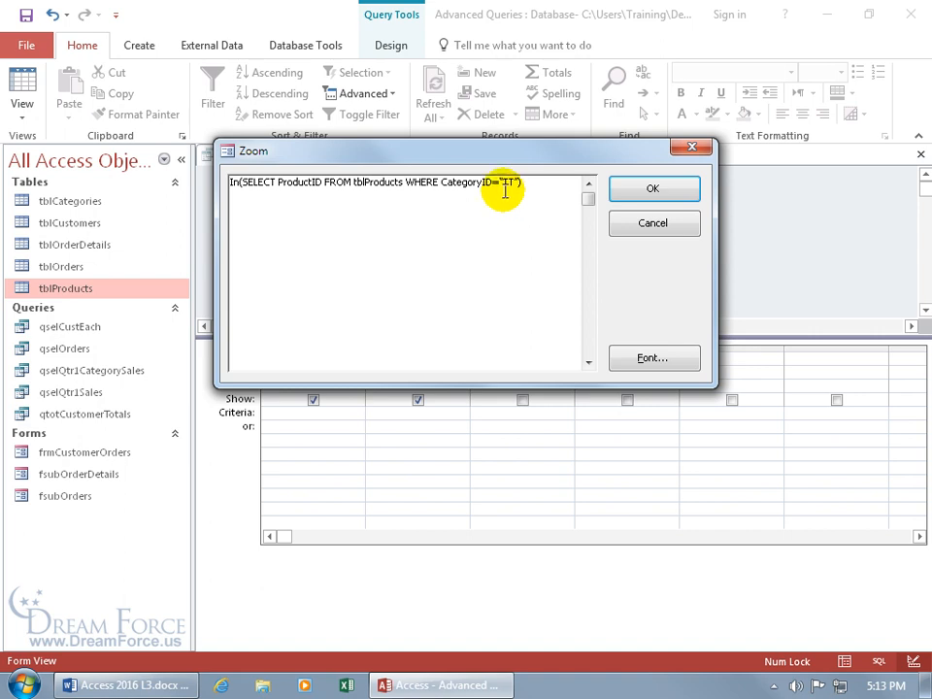
{"action": "key", "text": "End"}
{"action": "left_click", "coordinate": [652, 190]}
{"action": "left_click", "coordinate": [553, 413]}
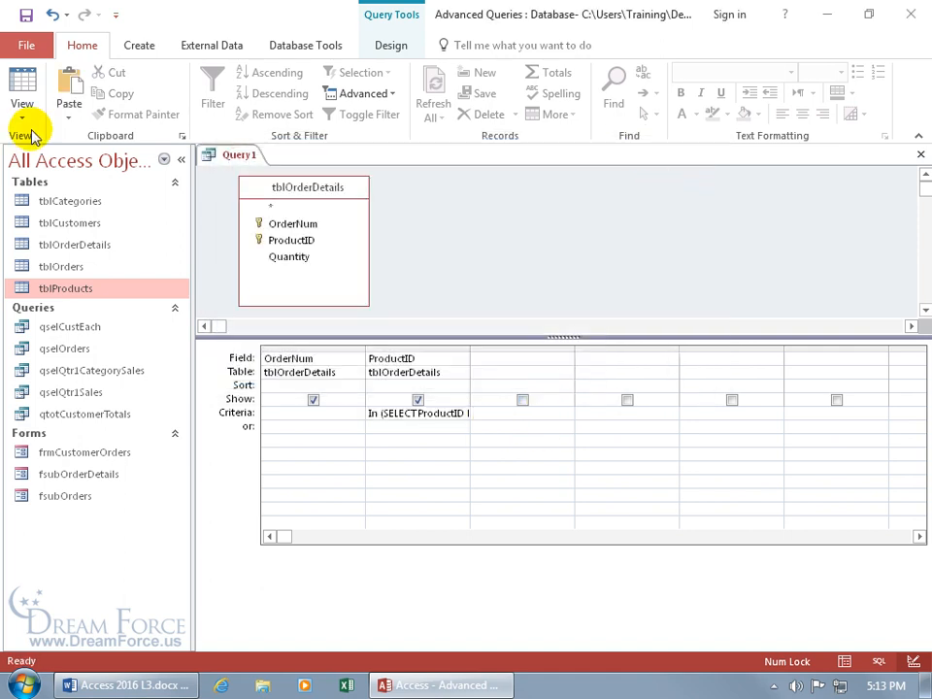
Try to run the query, cancel the parameter request, and replace the quotation marks around TT in the ProductID criterion with straight ones
{"action": "left_click", "coordinate": [25, 89]}
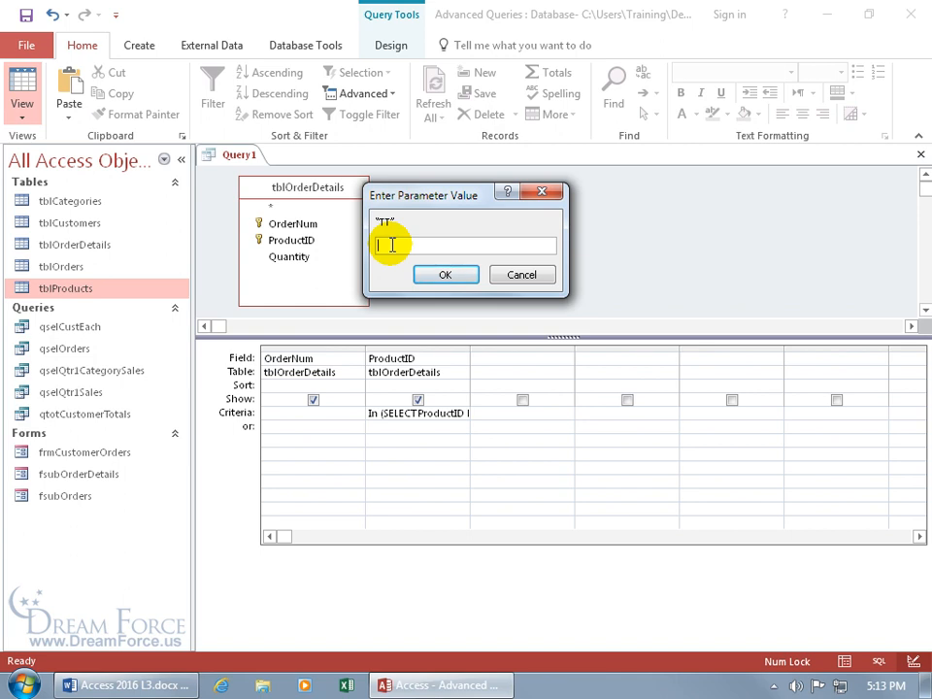
{"action": "left_click", "coordinate": [521, 276]}
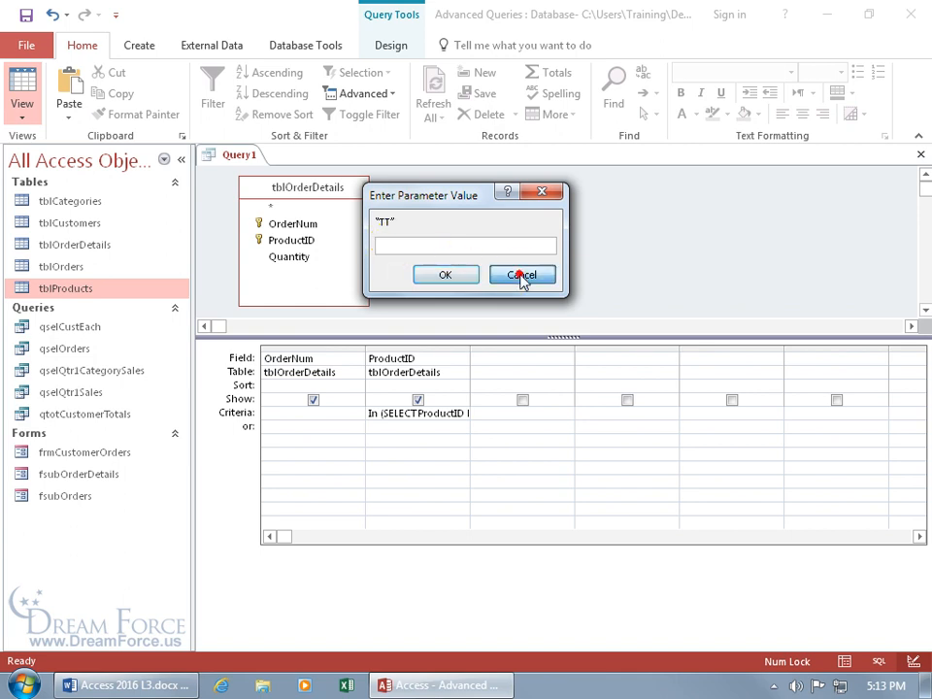
{"action": "right_click", "coordinate": [443, 412]}
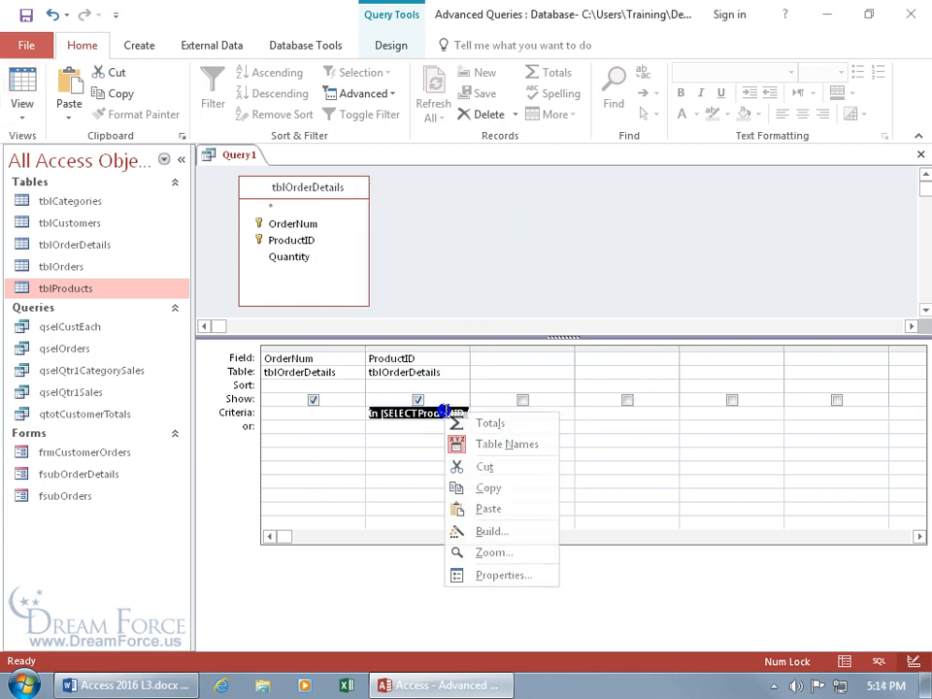
{"action": "left_click", "coordinate": [490, 553]}
{"action": "left_click", "coordinate": [503, 183]}
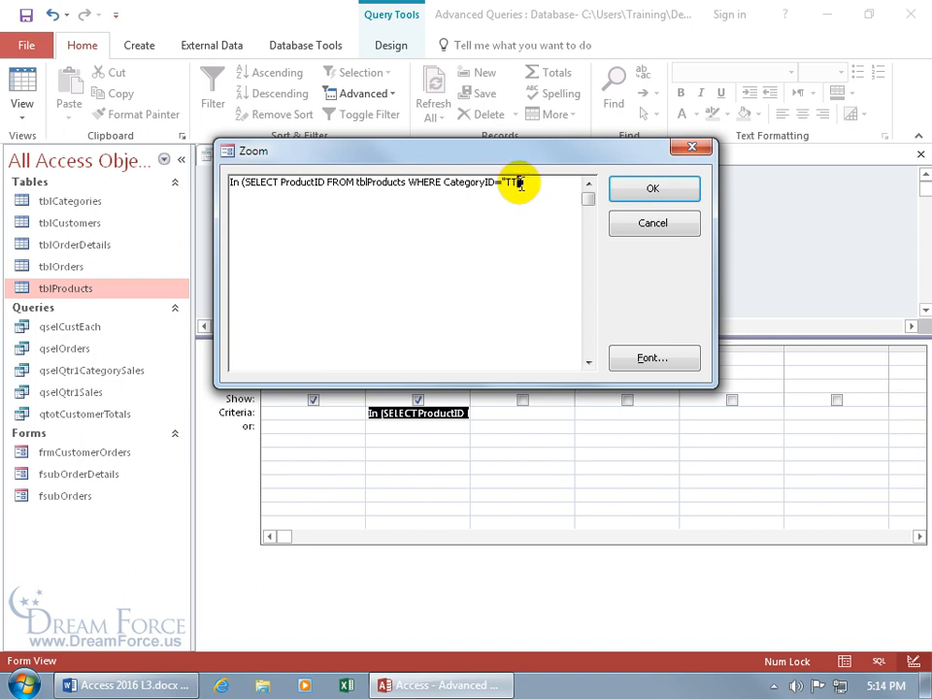
{"action": "left_click", "coordinate": [535, 184]}
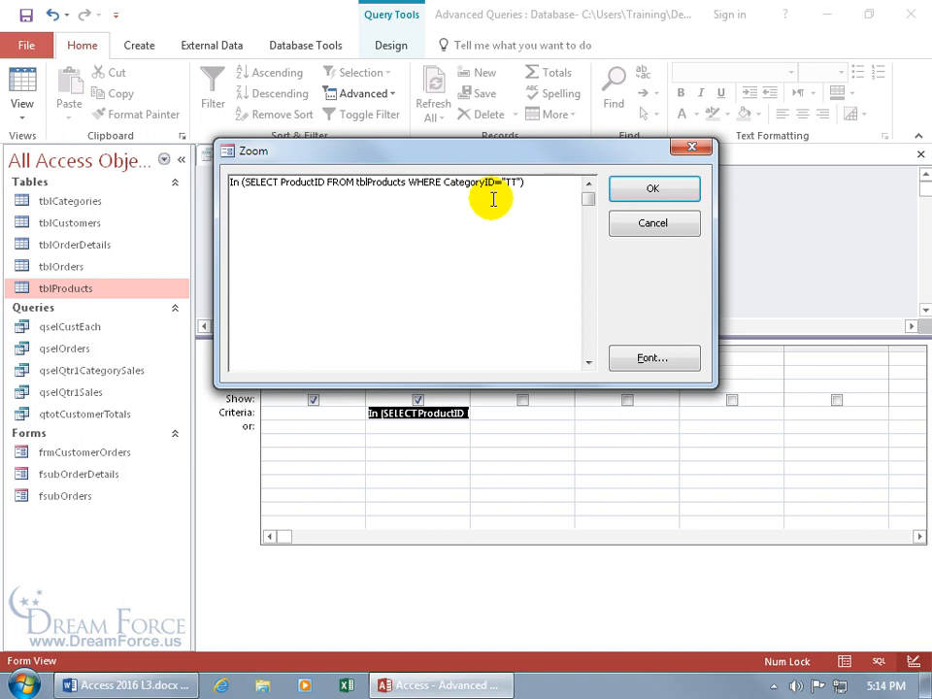
{"action": "left_click", "coordinate": [626, 189]}
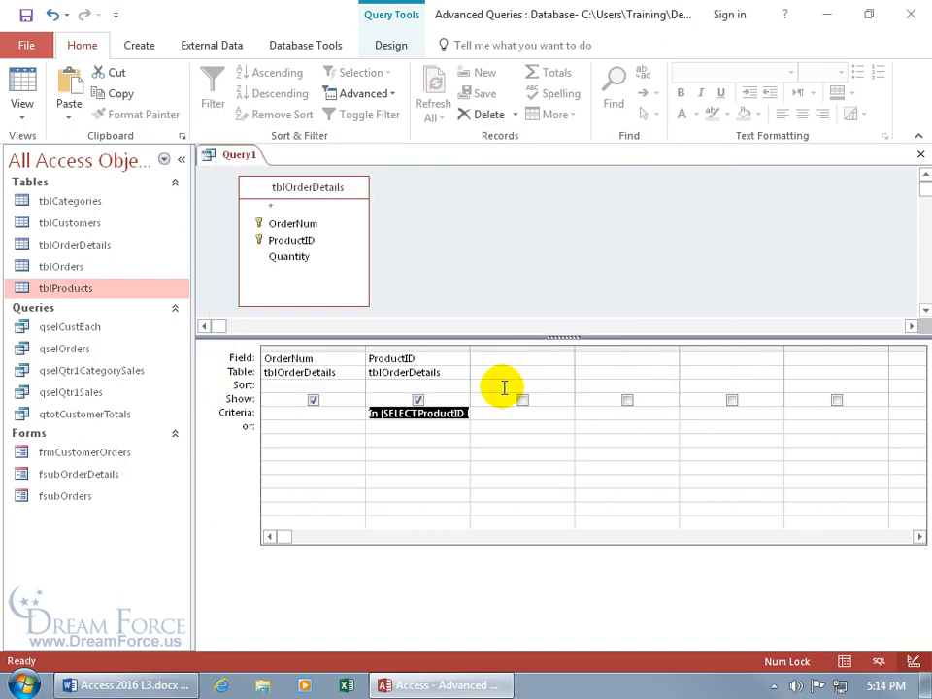
Run the query, compare its ProductID values with tblProducts, and return the query to Design view
{"action": "left_click", "coordinate": [26, 79]}
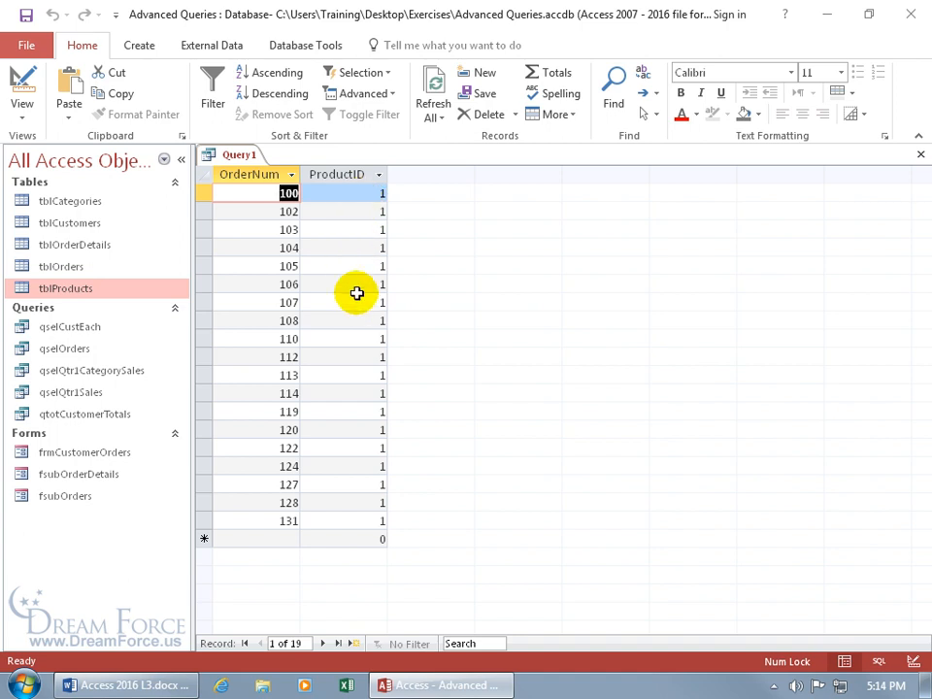
{"action": "double_click", "coordinate": [97, 288]}
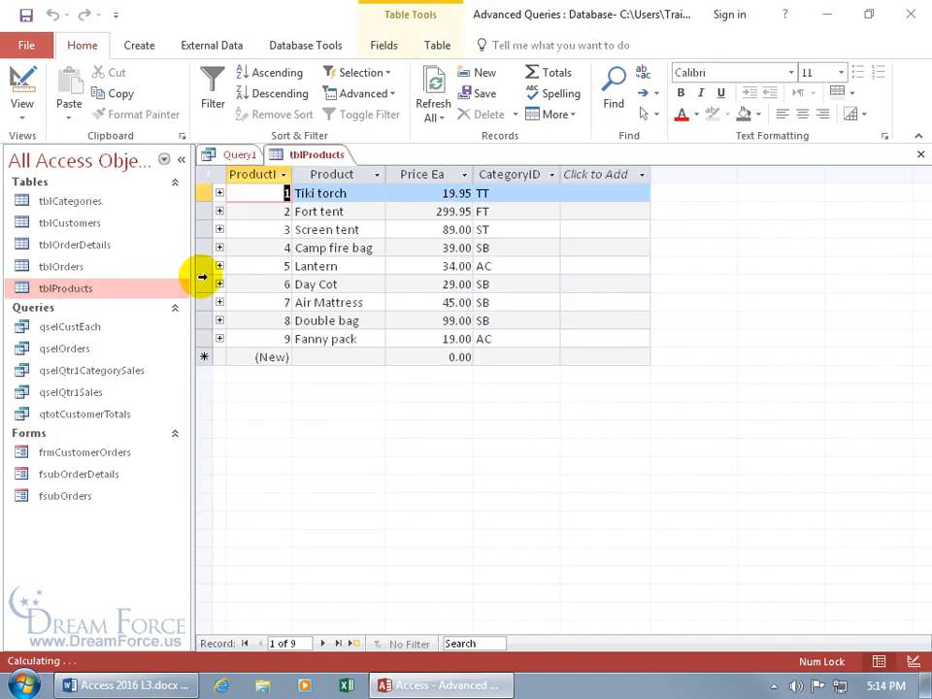
{"action": "left_click", "coordinate": [919, 154]}
{"action": "right_click", "coordinate": [243, 155]}
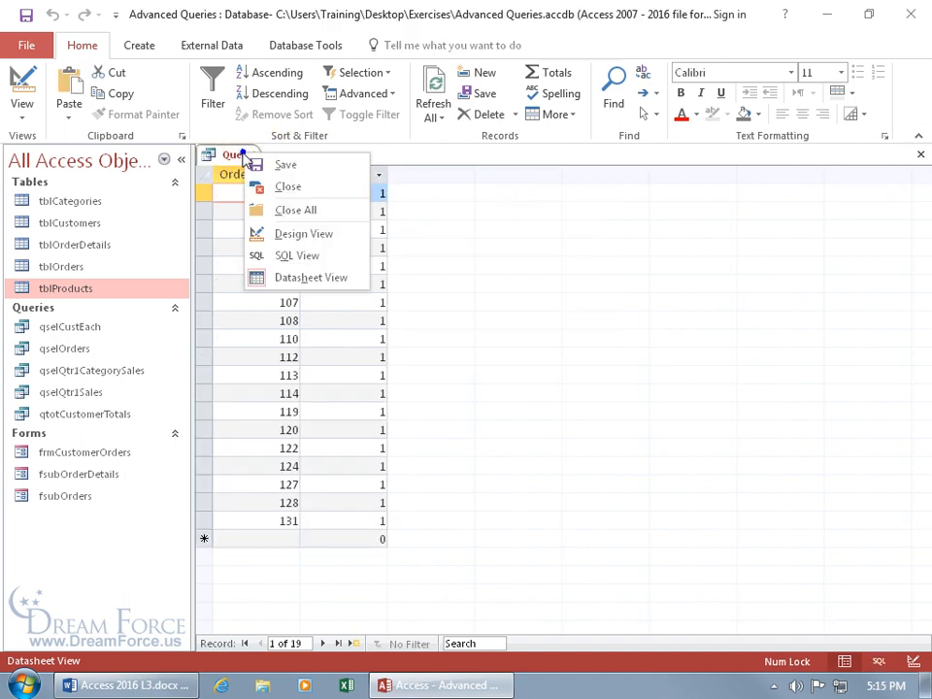
{"action": "left_click", "coordinate": [264, 234]}
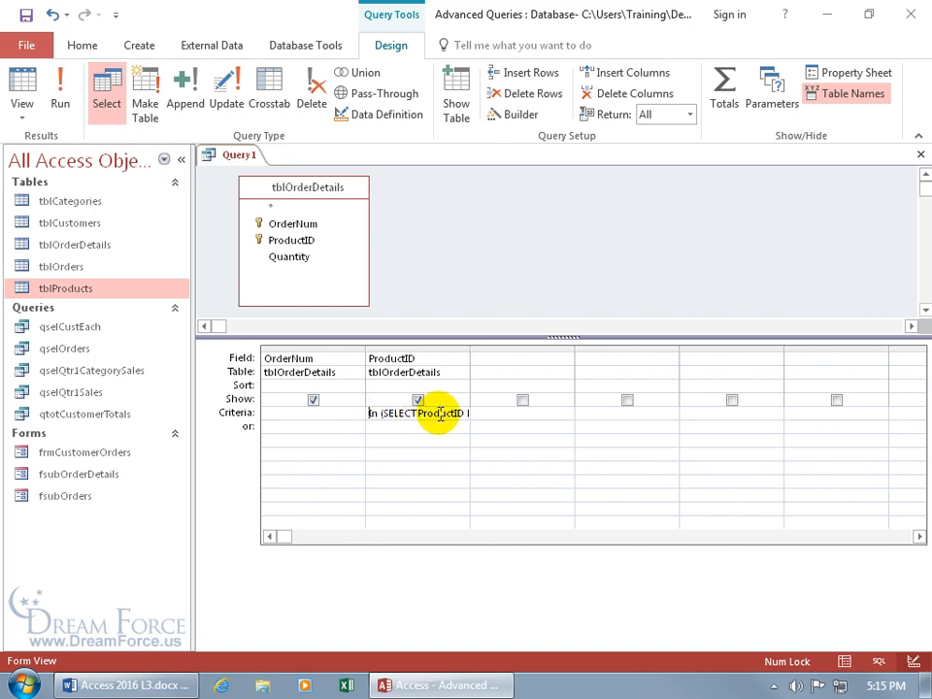
Delete the ProductID subquery criterion, and check the unfiltered records before returning to Design view
{"action": "left_click", "coordinate": [263, 413]}
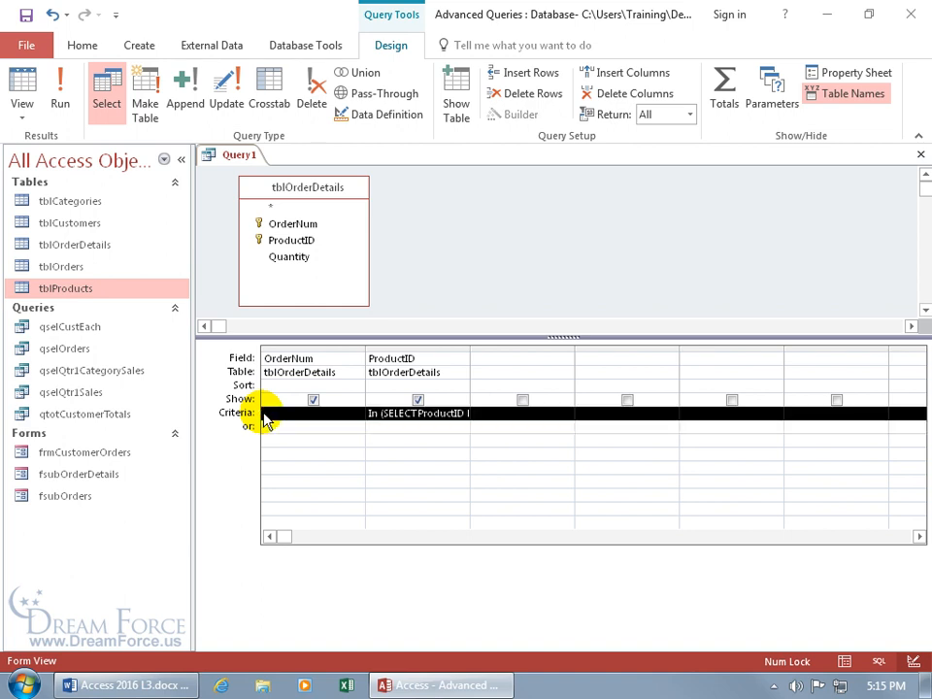
{"action": "key", "text": "Delete"}
{"action": "left_click", "coordinate": [22, 83]}
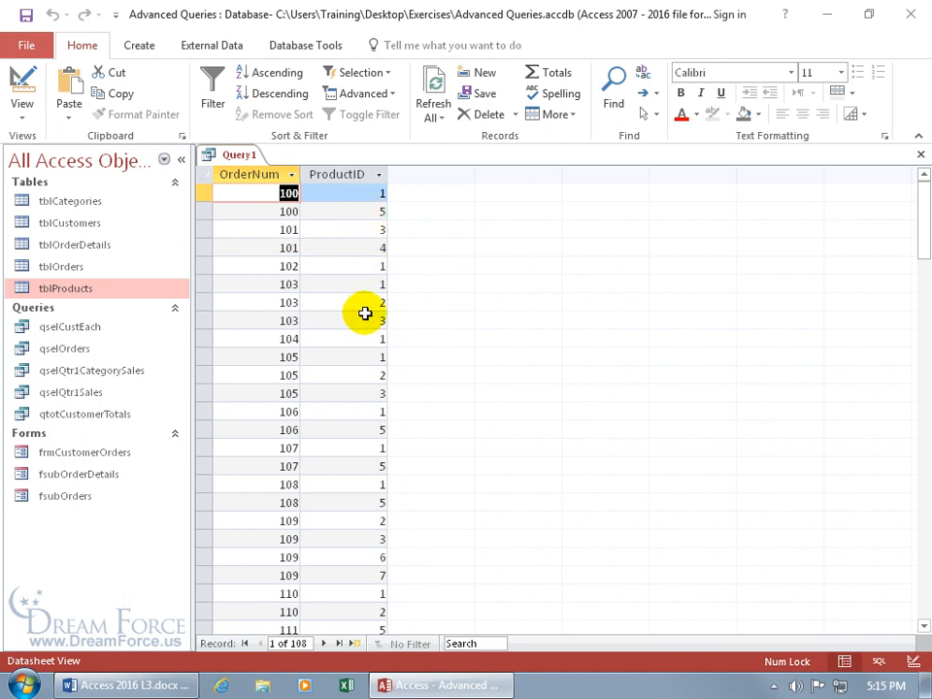
{"action": "left_click", "coordinate": [26, 78]}
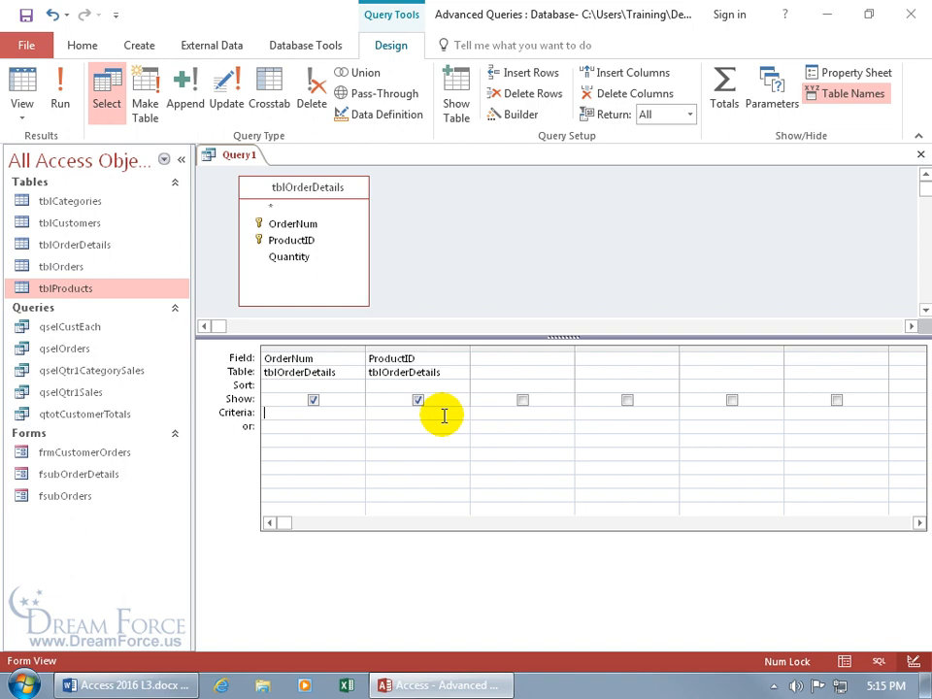
Add the tblProducts table to the query alongside tblOrderDetails
{"action": "right_click", "coordinate": [443, 239]}
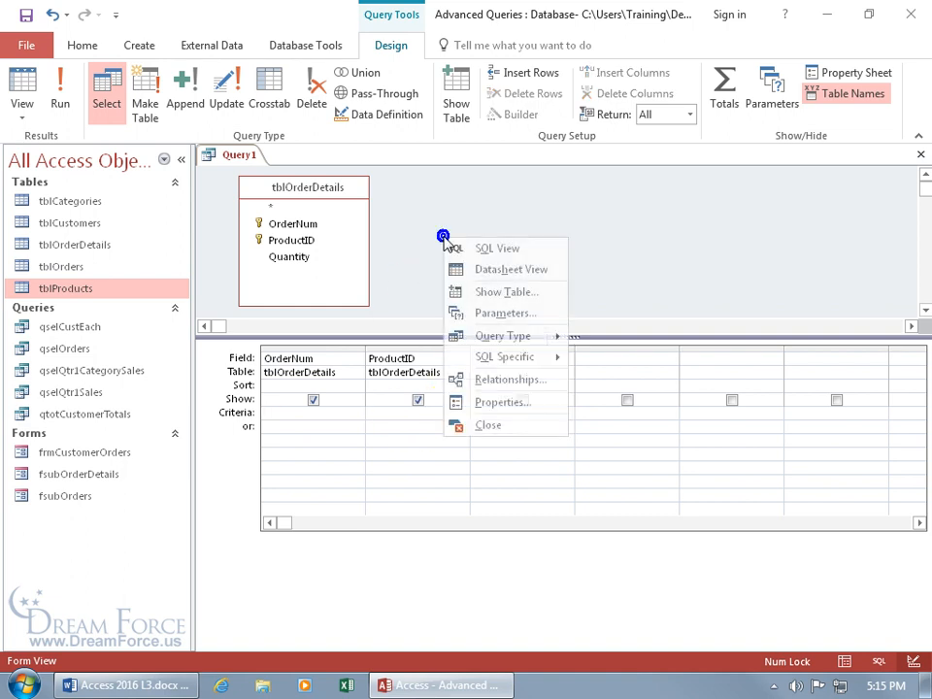
{"action": "left_click", "coordinate": [464, 292]}
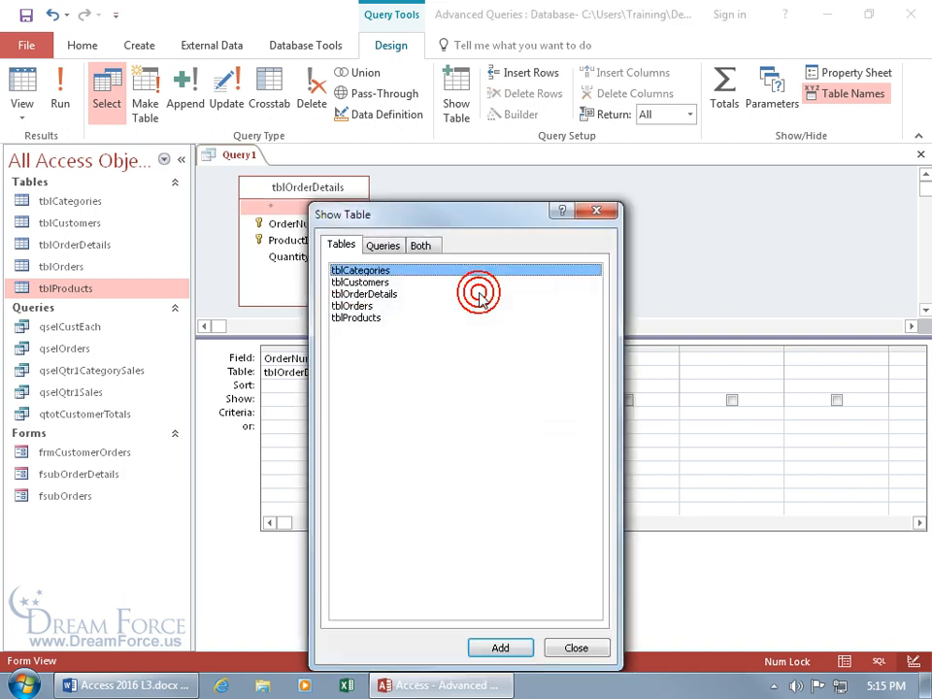
{"action": "double_click", "coordinate": [371, 317]}
{"action": "left_click", "coordinate": [596, 211]}
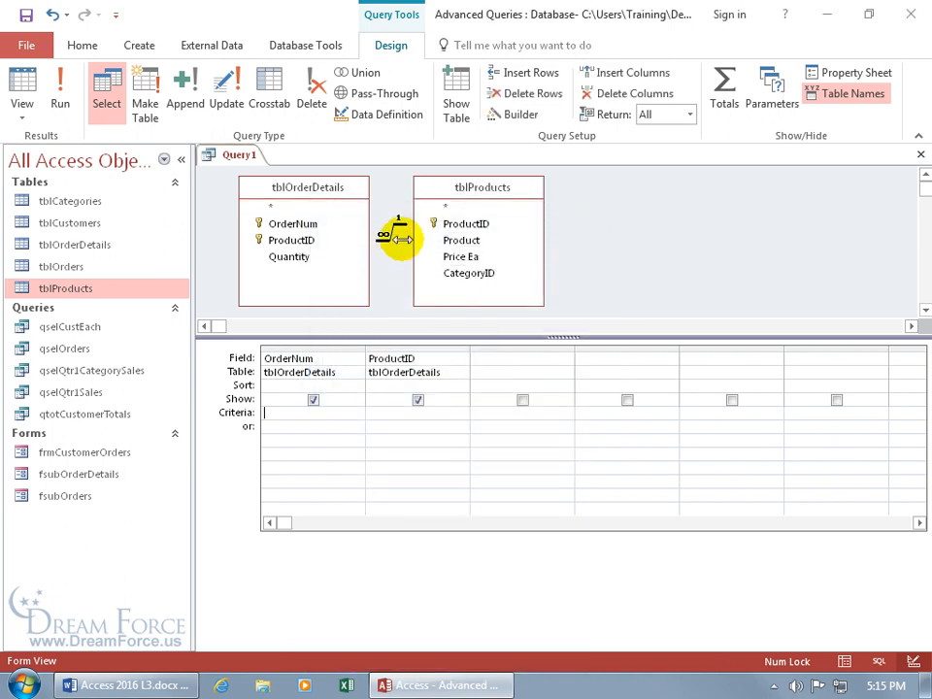
Add the CategoryID field from tblProducts with the criterion "tt", and run the query to check its records
{"action": "double_click", "coordinate": [475, 275]}
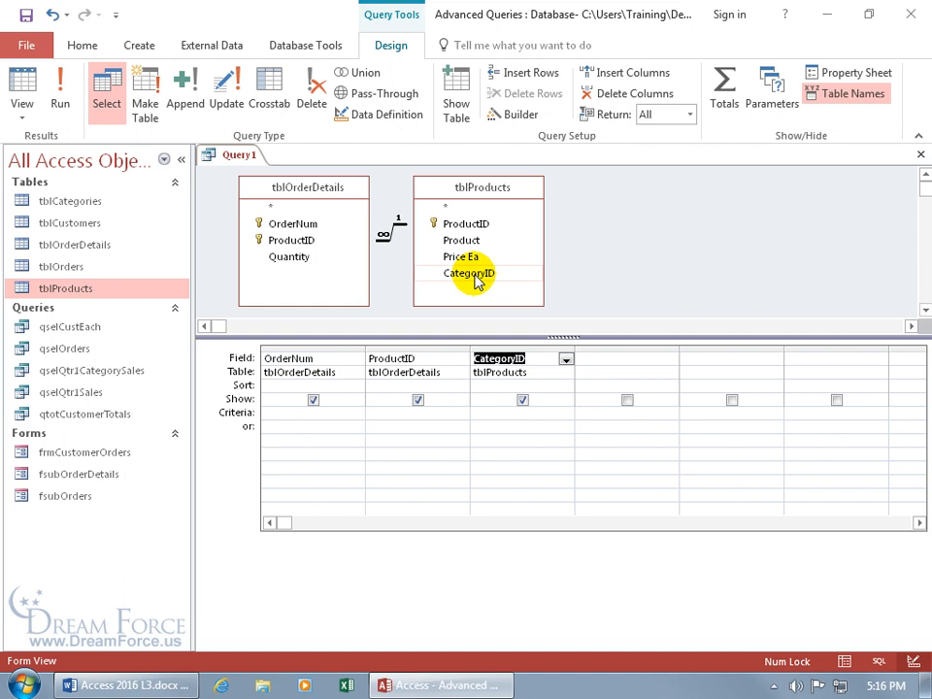
{"action": "left_click", "coordinate": [506, 415]}
{"action": "type", "text": "tt"}
{"action": "key", "text": "Tab"}
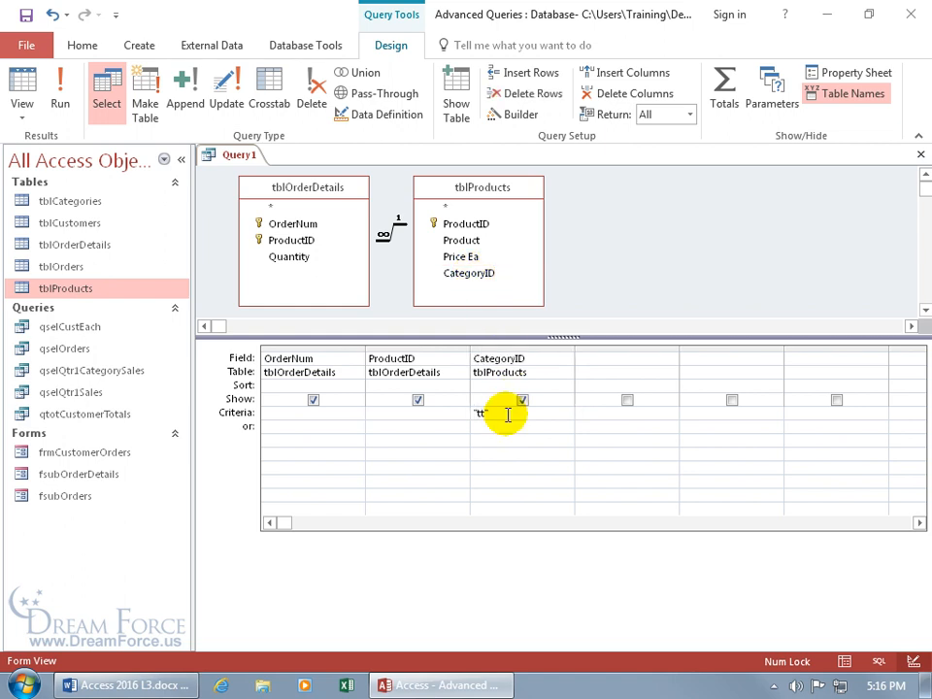
{"action": "left_click", "coordinate": [23, 82]}
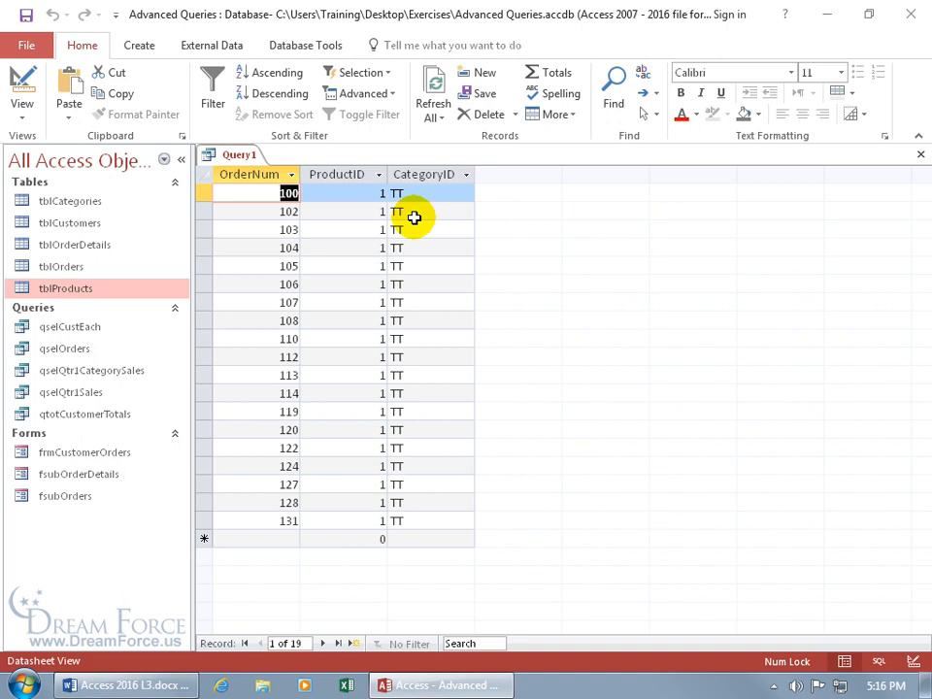
{"action": "left_click", "coordinate": [24, 85]}
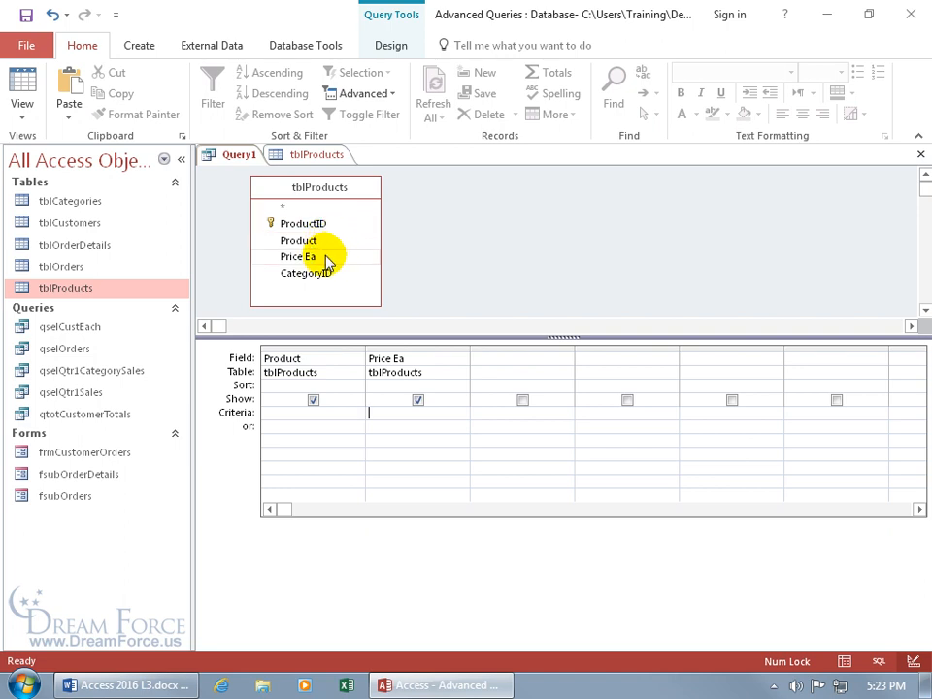
View the records of the Product and Price Ea query, and return it to Design view
{"action": "left_click", "coordinate": [23, 97]}
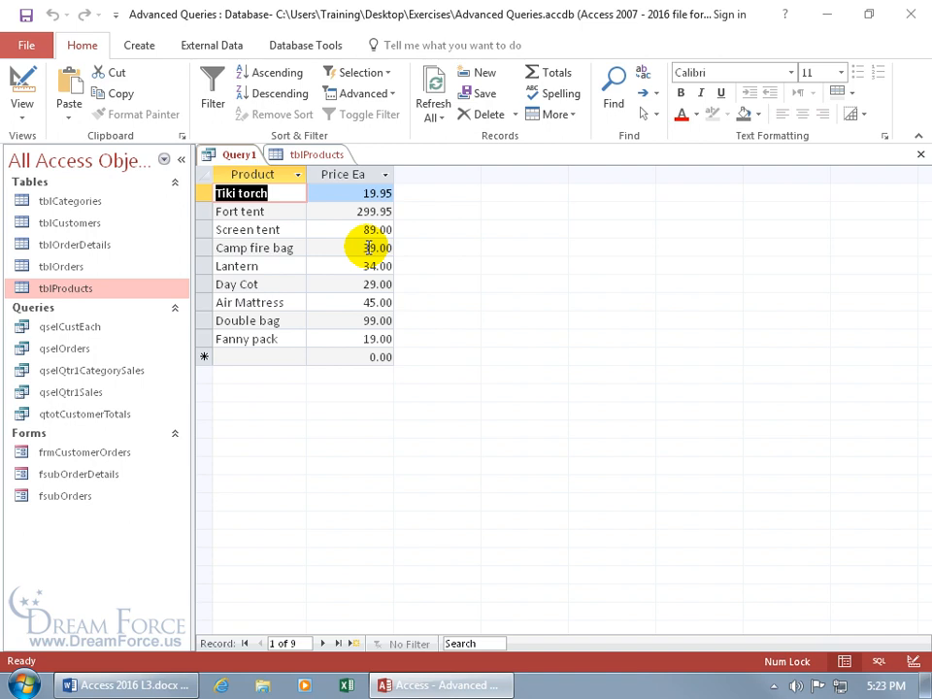
{"action": "right_click", "coordinate": [240, 156]}
{"action": "left_click", "coordinate": [296, 237]}
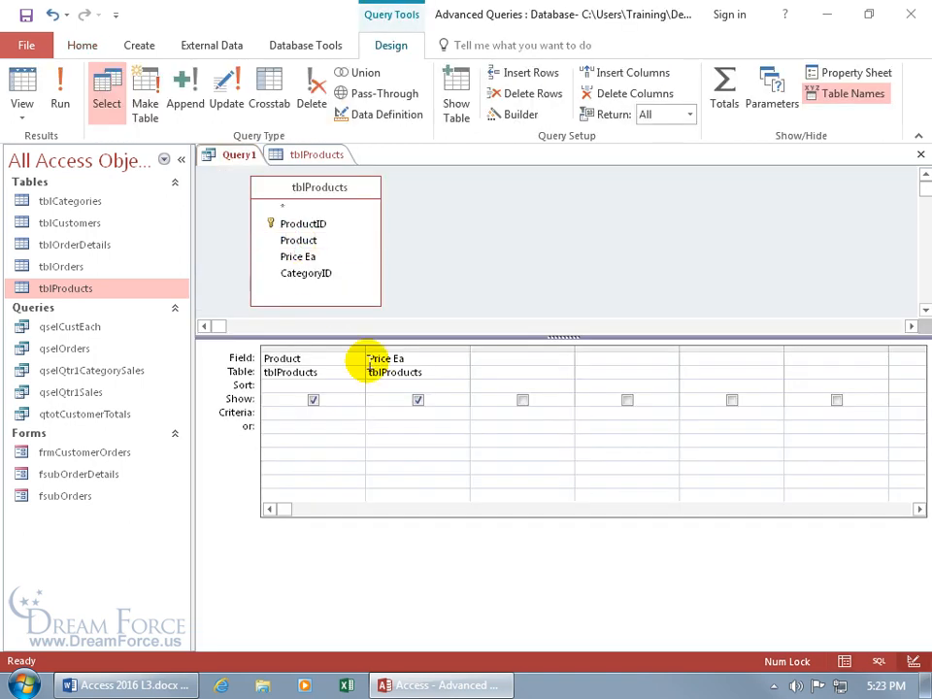
Set the Price Ea criterion to <=(SELECT[price ea] FROM [tblProducts] WHERE [Product]="camp fire bag") and view the query's records
{"action": "right_click", "coordinate": [381, 413]}
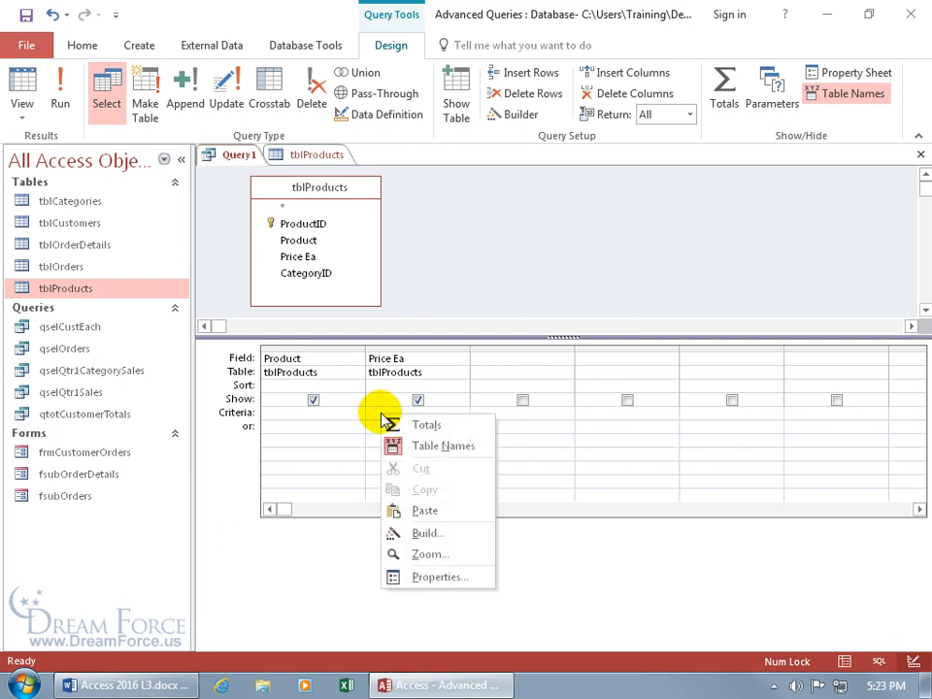
{"action": "left_click", "coordinate": [430, 555]}
{"action": "type", "text": "<=(SELECT[price ea] FROM [tblProducts] WHERE [Product]=\"camp fire bag\")"}
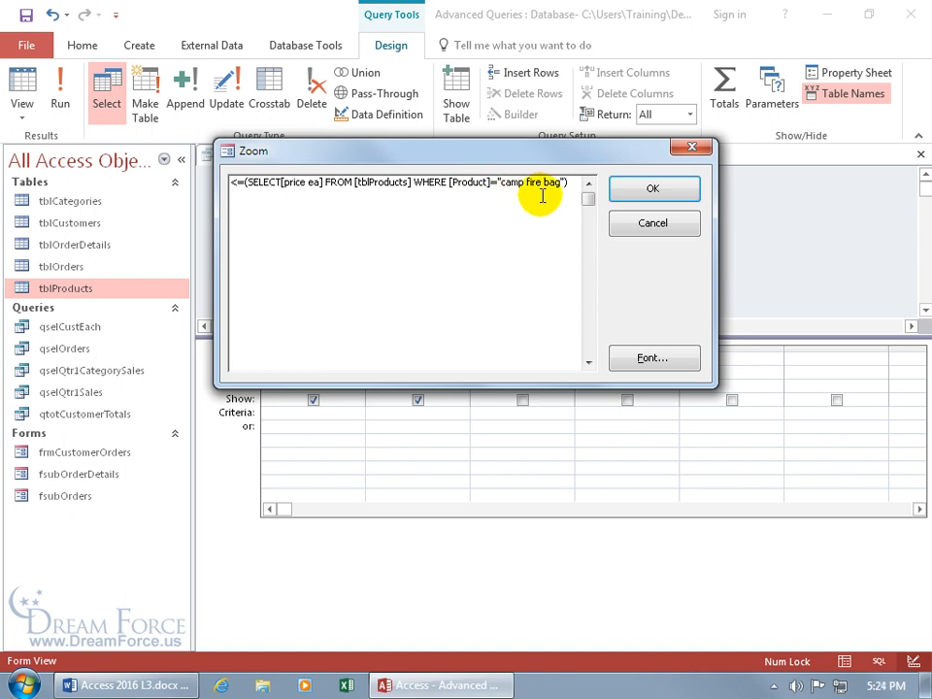
{"action": "left_click", "coordinate": [496, 182]}
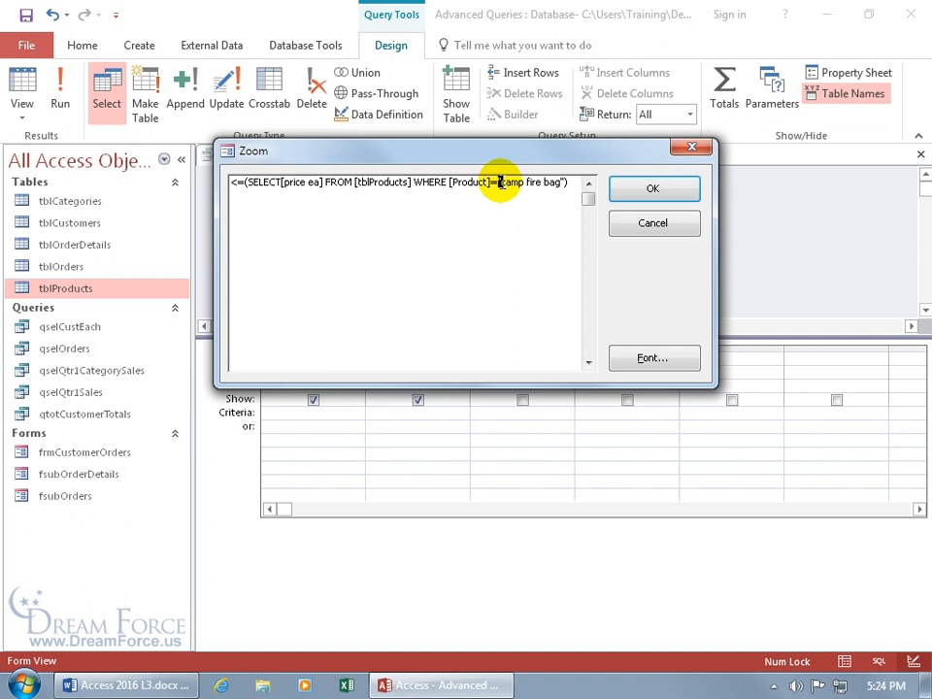
{"action": "left_click_drag", "start_coordinate": [498, 182], "coordinate": [563, 182]}
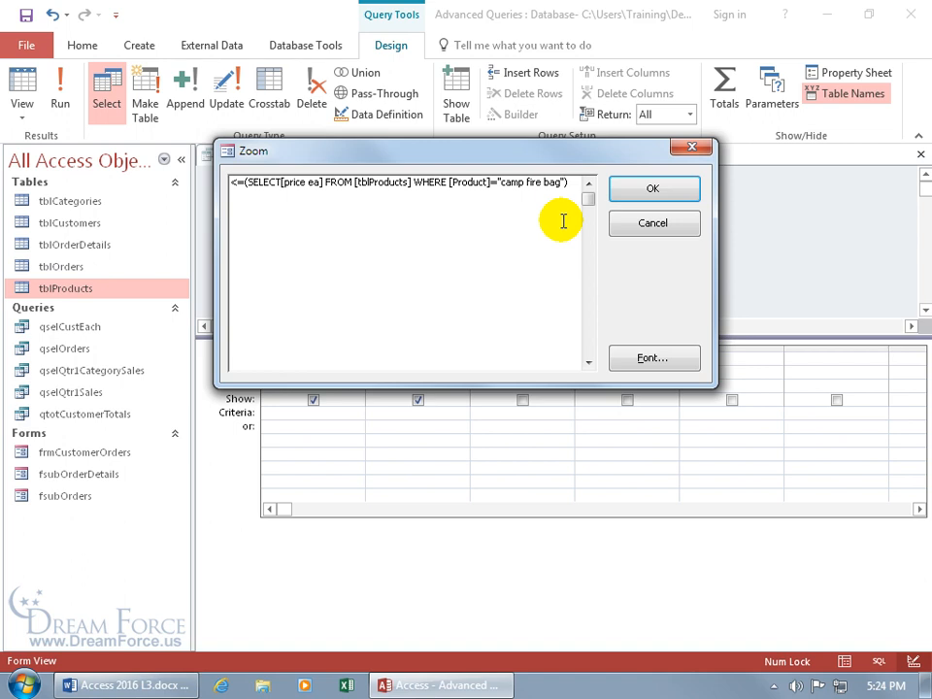
{"action": "left_click", "coordinate": [641, 187]}
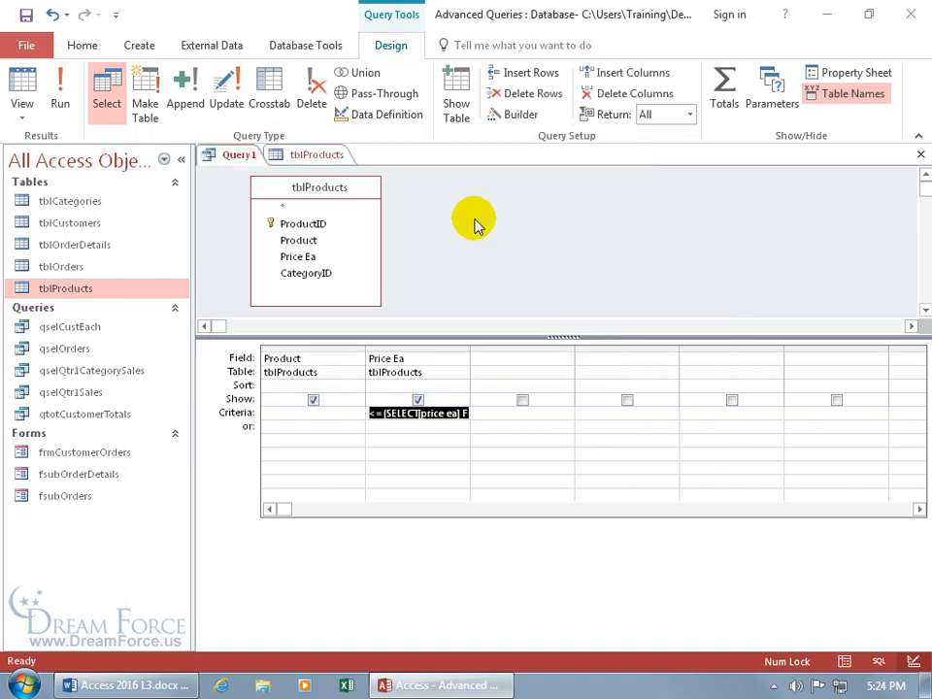
{"action": "left_click", "coordinate": [28, 85]}
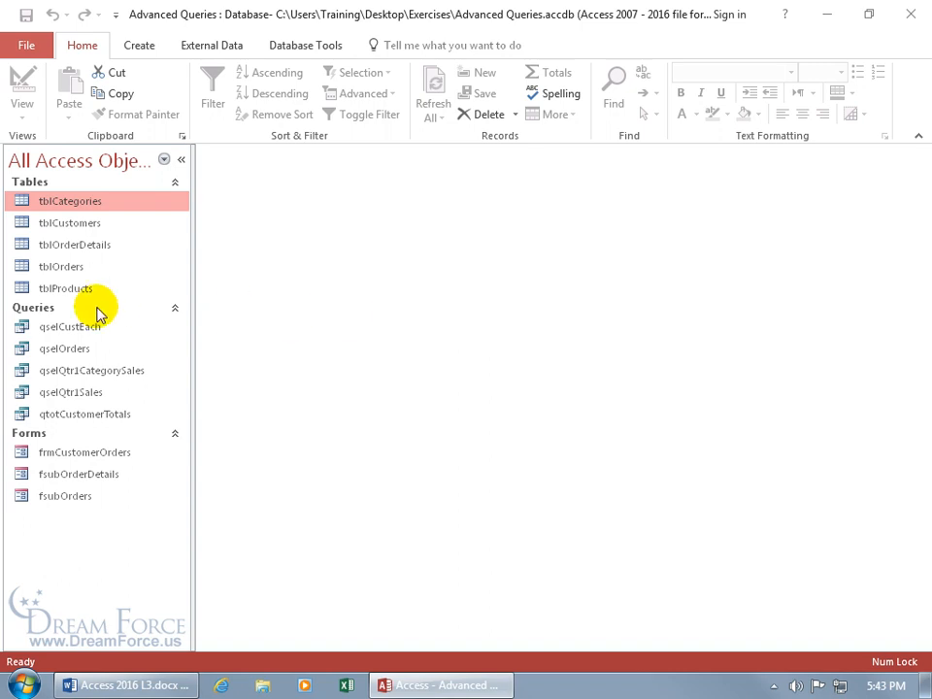
Compare the products in tblProducts with the ProductID values in tblOrderDetails, and close both tables
{"action": "double_click", "coordinate": [70, 289]}
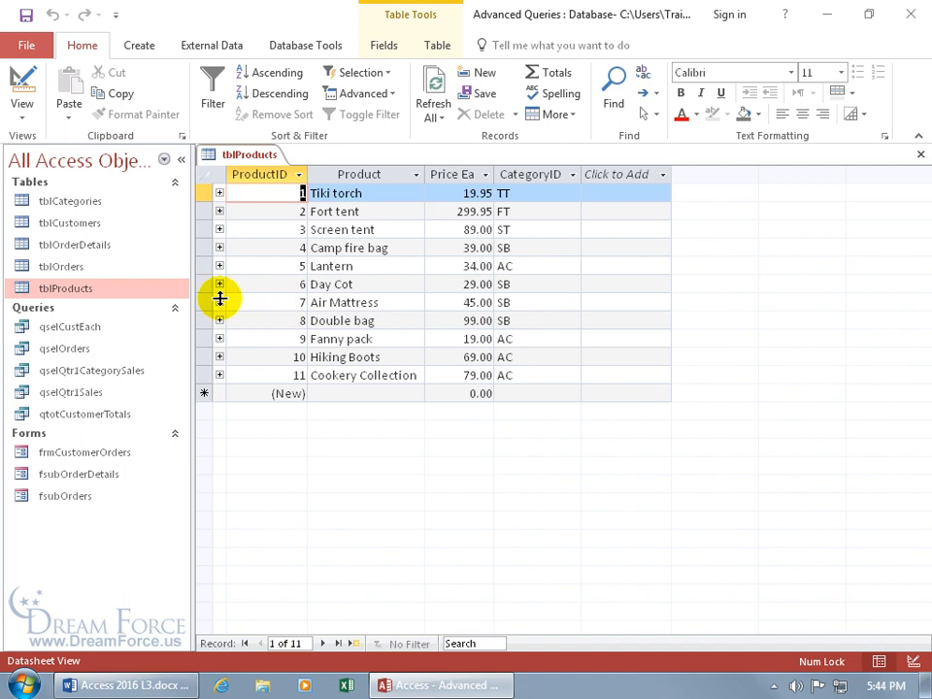
{"action": "left_click", "coordinate": [92, 245]}
{"action": "double_click", "coordinate": [92, 245]}
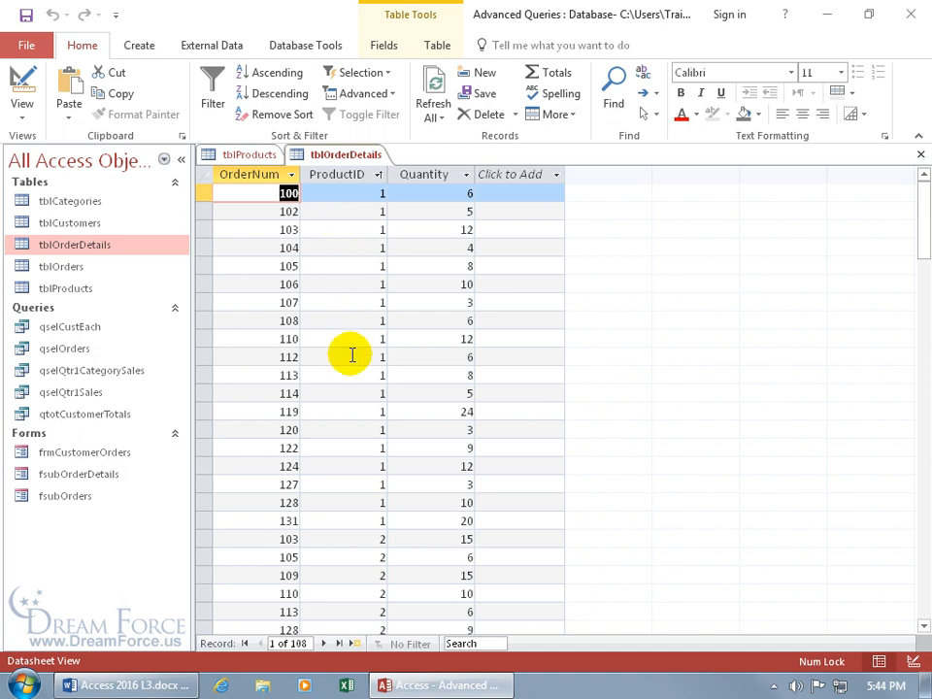
{"action": "scroll", "coordinate": [351, 369], "scroll_direction": "down", "scroll_amount": 4}
{"action": "scroll", "coordinate": [351, 395], "scroll_direction": "down", "scroll_amount": 7}
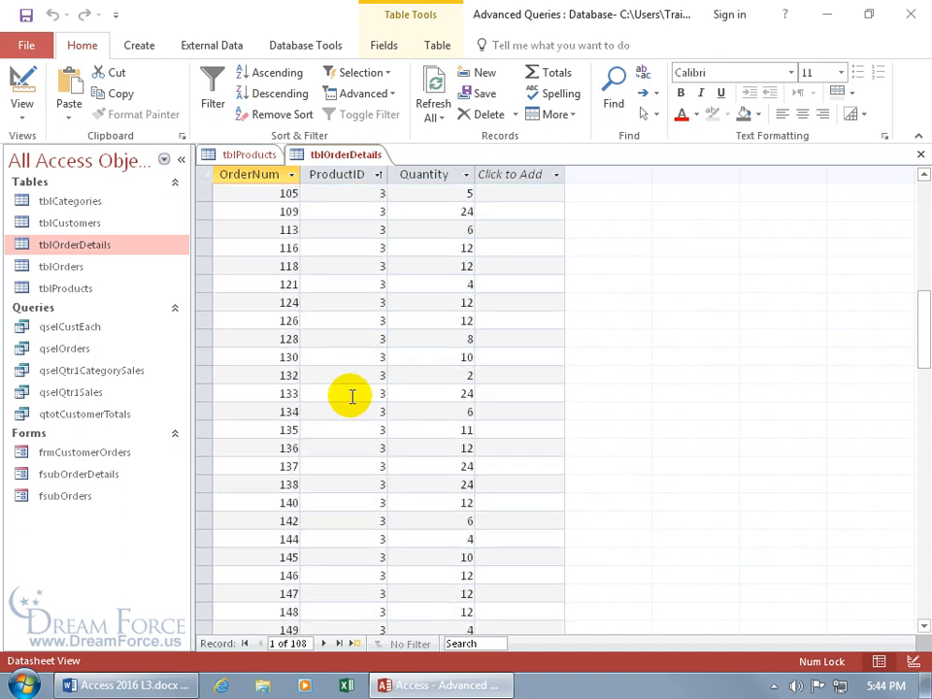
{"action": "left_click", "coordinate": [245, 154]}
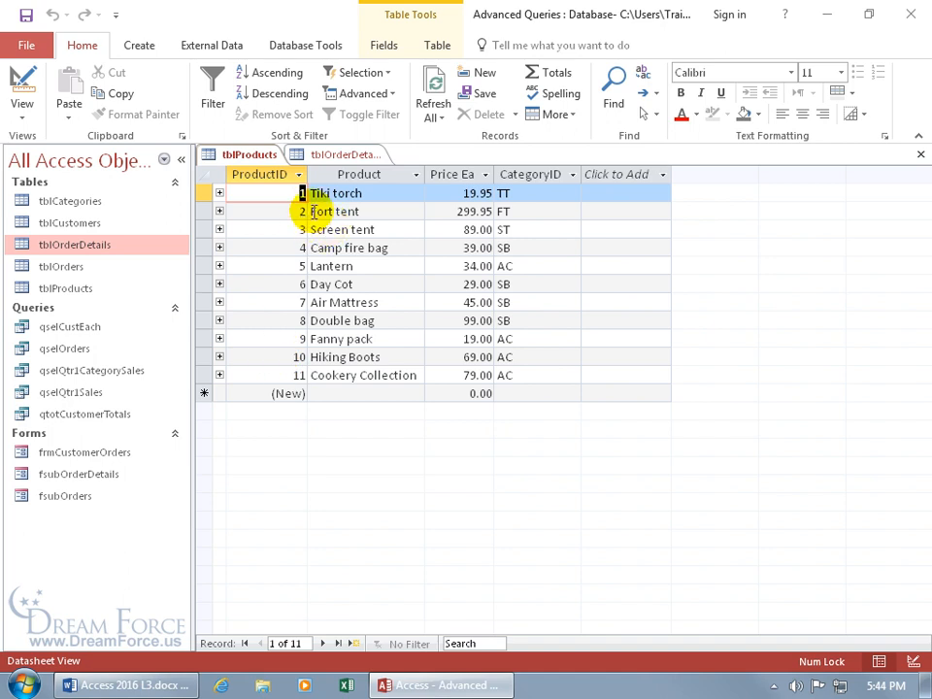
{"action": "left_click", "coordinate": [362, 158]}
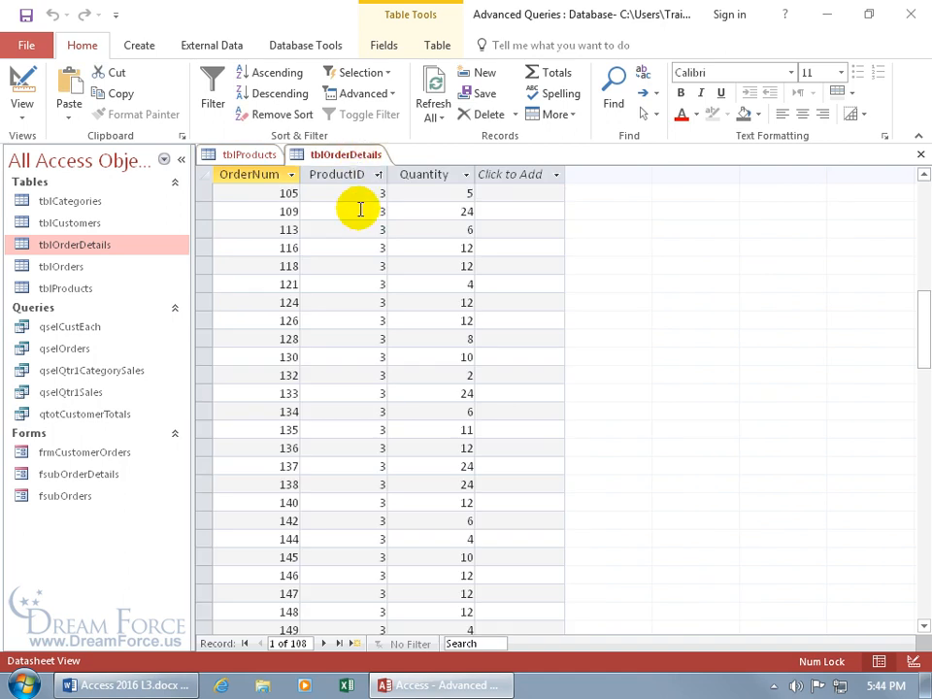
{"action": "scroll", "coordinate": [358, 308], "scroll_direction": "down", "scroll_amount": 10}
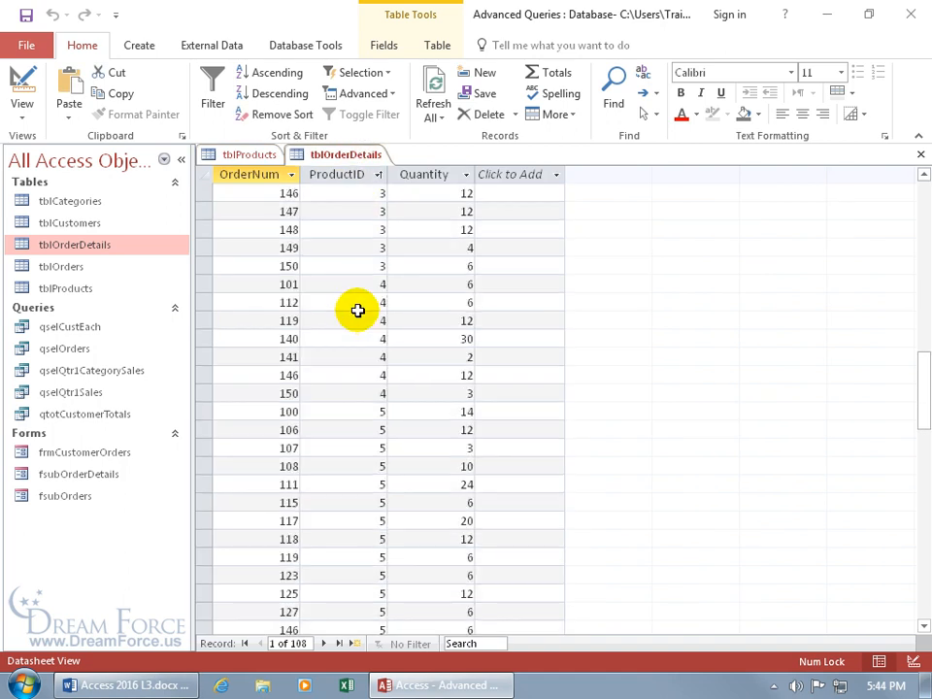
{"action": "scroll", "coordinate": [358, 310], "scroll_direction": "down", "scroll_amount": 3}
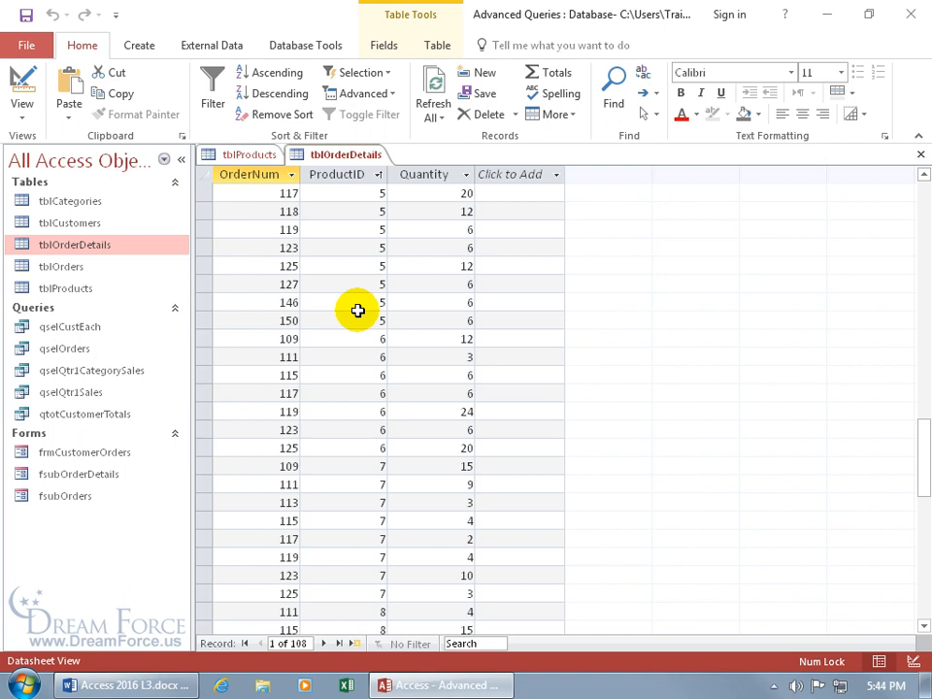
{"action": "left_click", "coordinate": [921, 154]}
{"action": "left_click", "coordinate": [921, 154]}
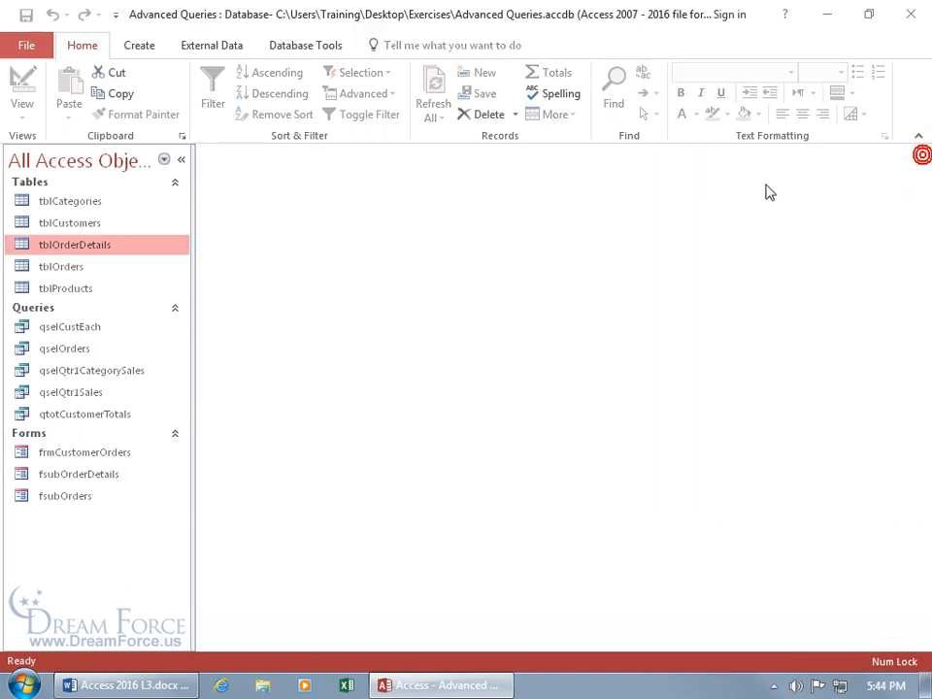
{"action": "left_click", "coordinate": [767, 189]}
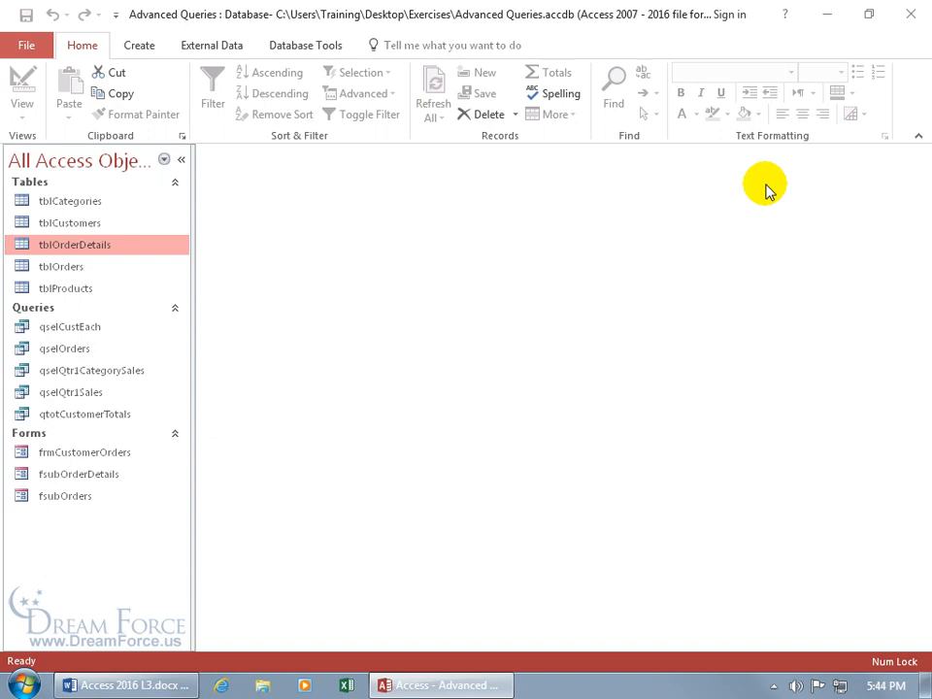
Start a new query with the Find Unmatched Query Wizard
{"action": "left_click", "coordinate": [141, 48]}
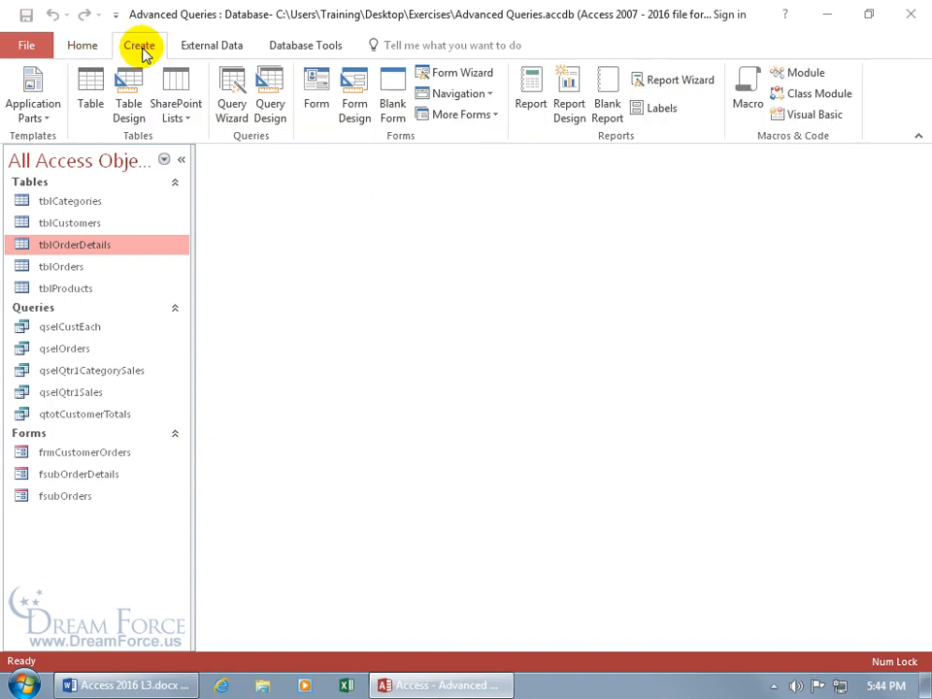
{"action": "left_click", "coordinate": [233, 106]}
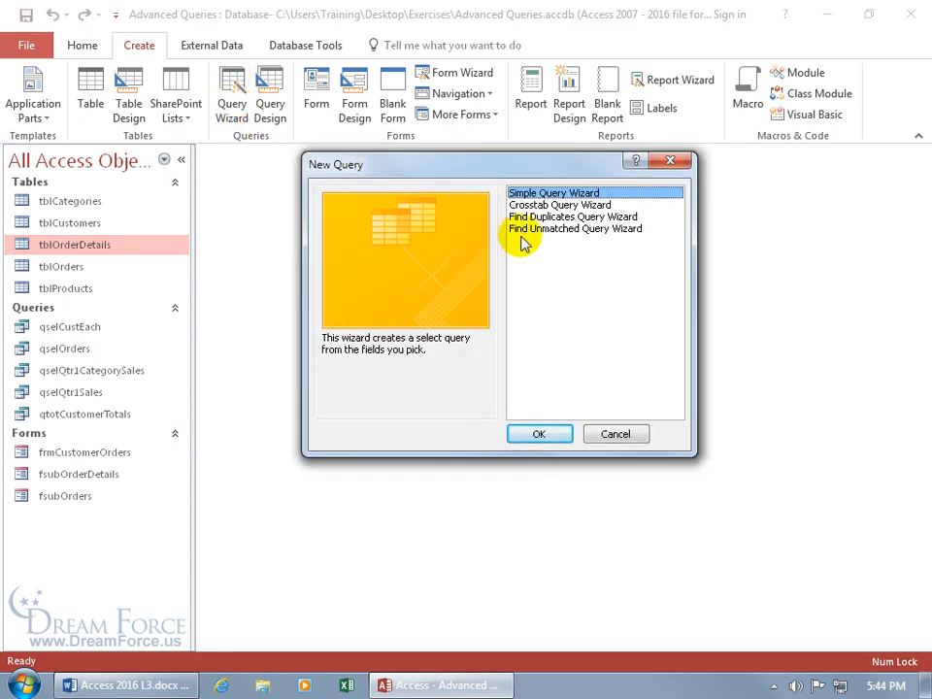
{"action": "left_click", "coordinate": [551, 230]}
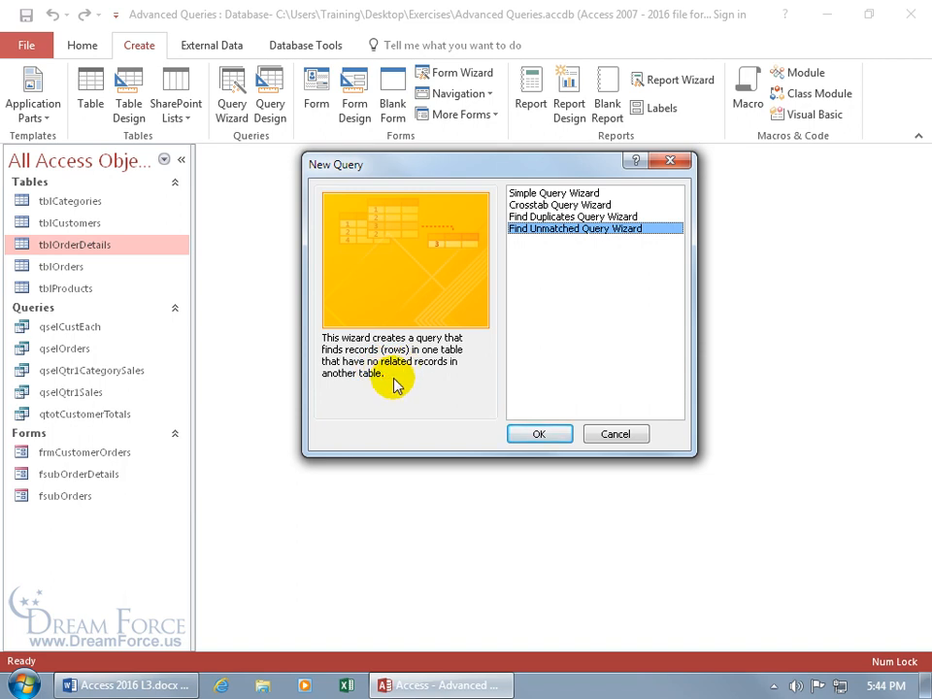
{"action": "double_click", "coordinate": [545, 231]}
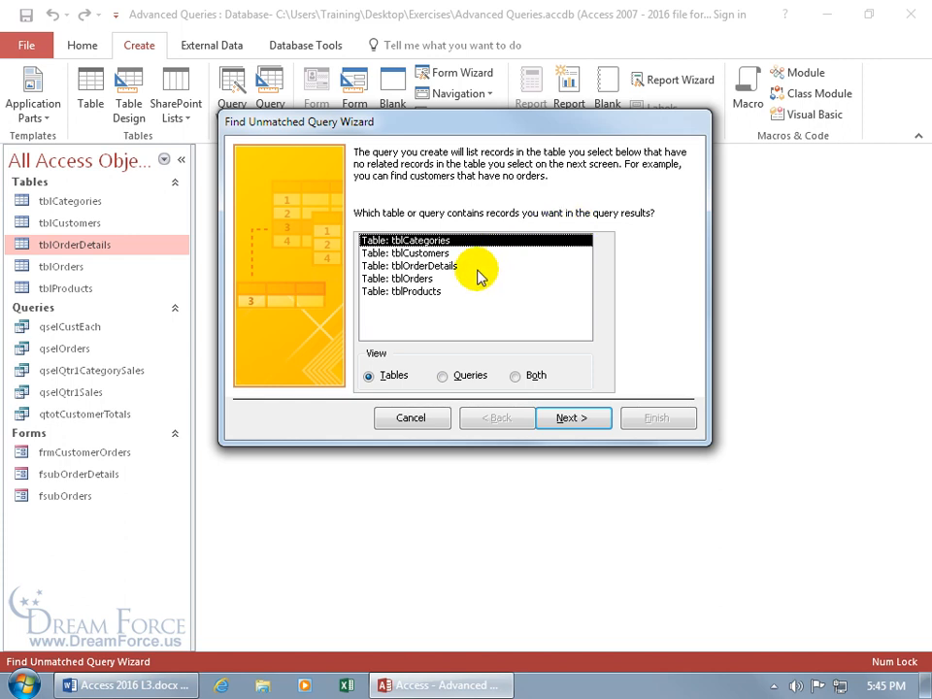
Choose tblProducts as the table whose records are listed and tblOrderDetails as the table containing the related records
{"action": "left_click", "coordinate": [430, 294]}
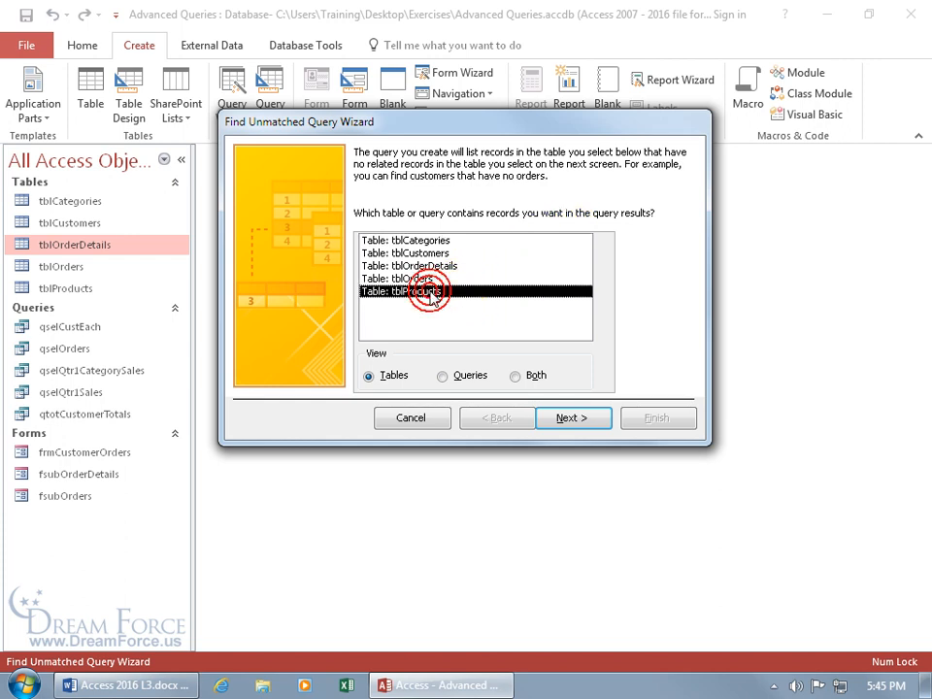
{"action": "left_click", "coordinate": [563, 418]}
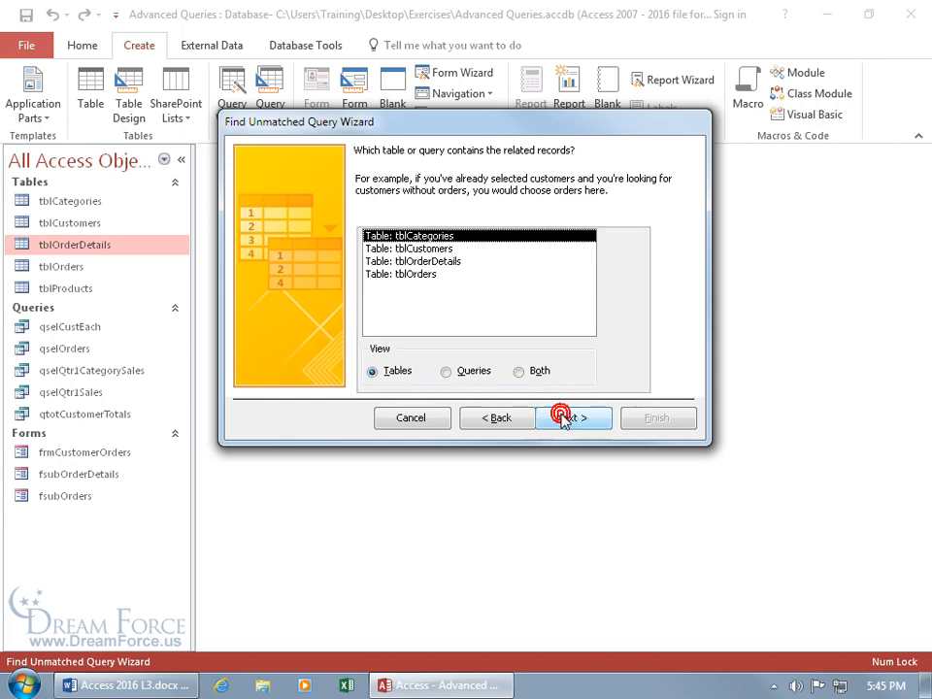
{"action": "left_click", "coordinate": [505, 419]}
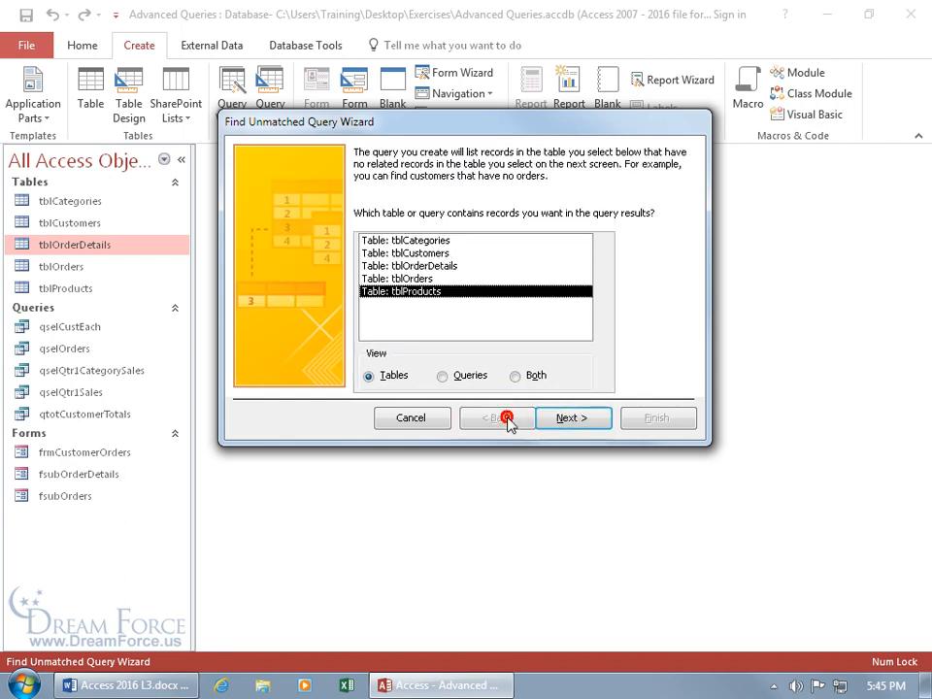
{"action": "double_click", "coordinate": [435, 293]}
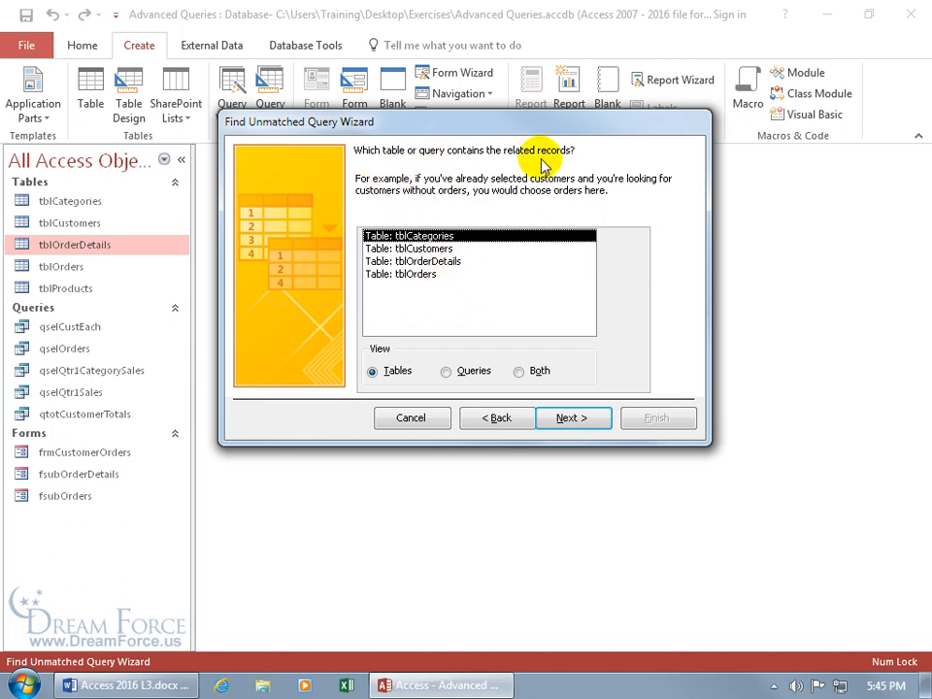
{"action": "left_click", "coordinate": [445, 264]}
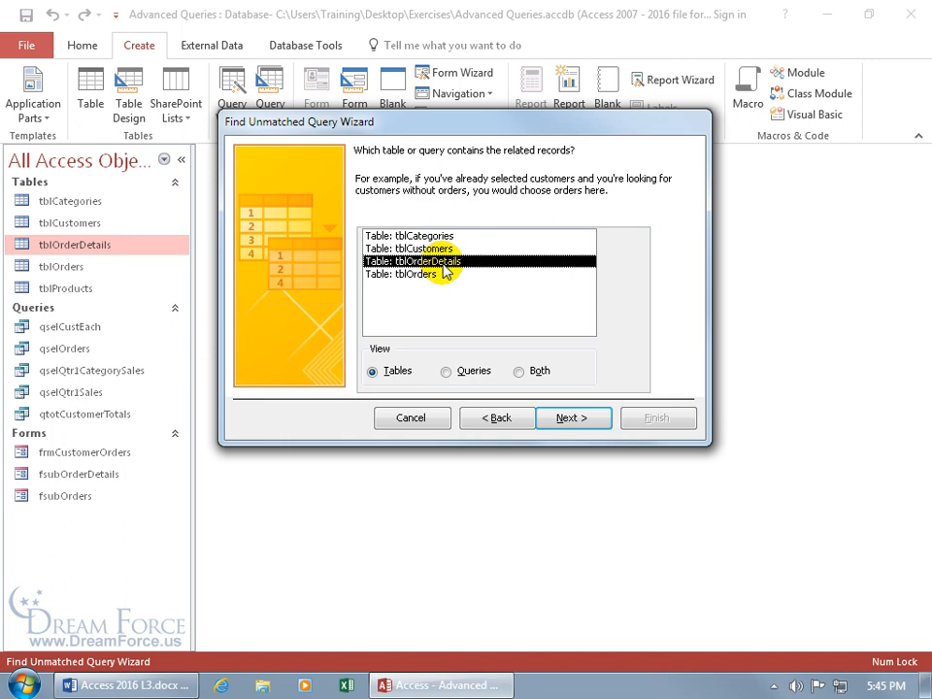
{"action": "double_click", "coordinate": [444, 264]}
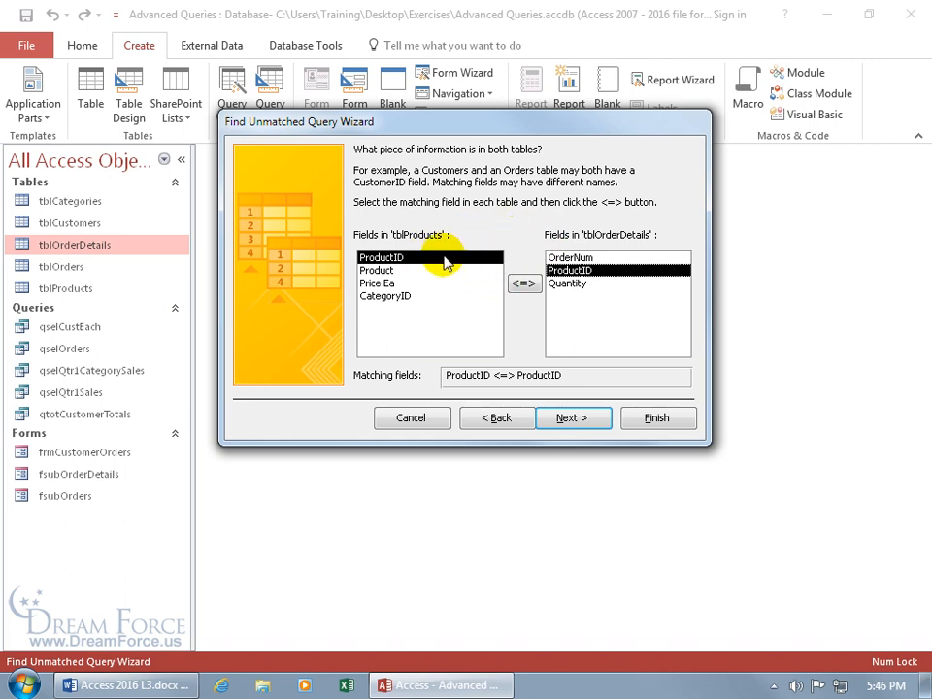
Try pairing ProductID in tblProducts with OrderNum in tblOrderDetails, and try Product with ProductID as another pair
{"action": "left_click", "coordinate": [568, 257]}
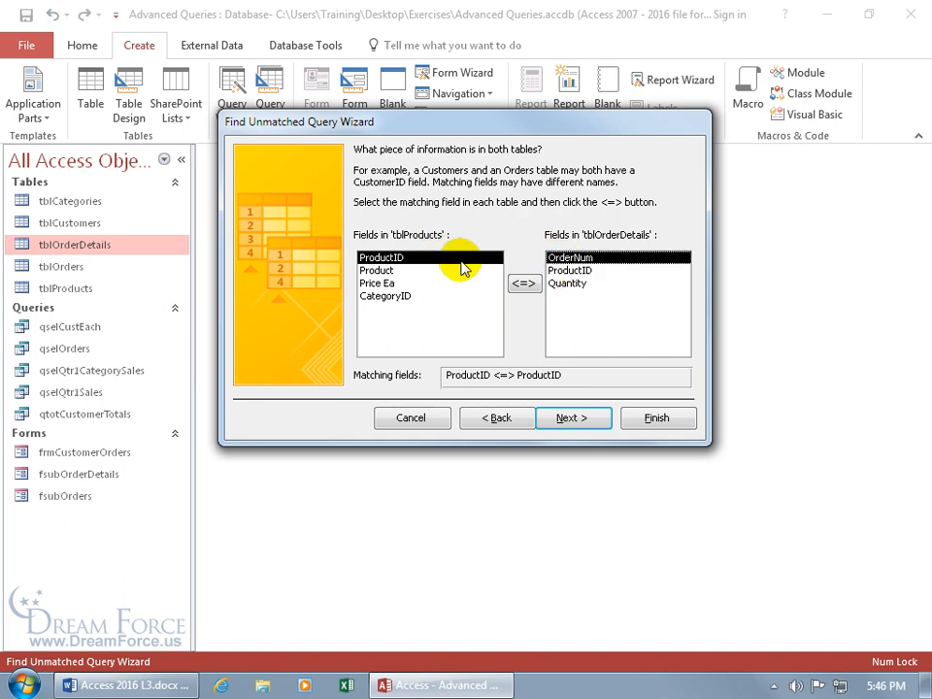
{"action": "left_click", "coordinate": [539, 287]}
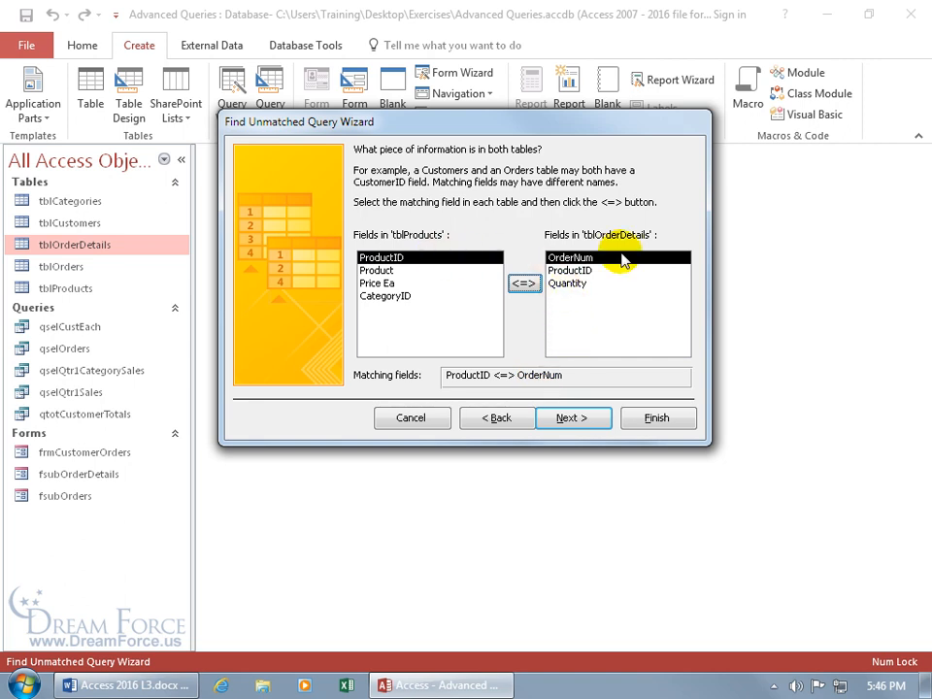
{"action": "left_click", "coordinate": [427, 270]}
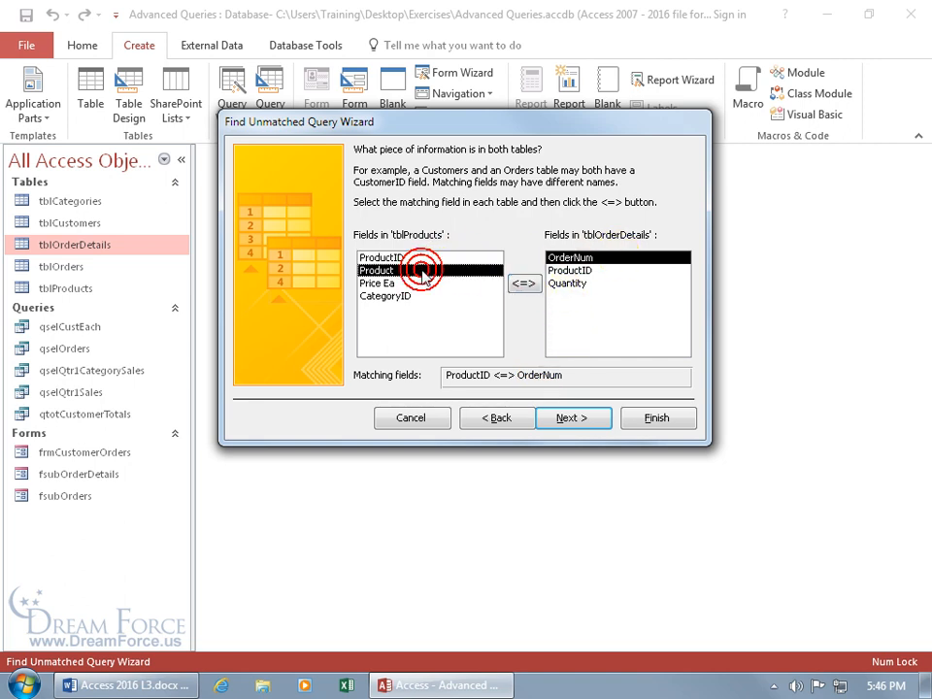
{"action": "left_click", "coordinate": [549, 270]}
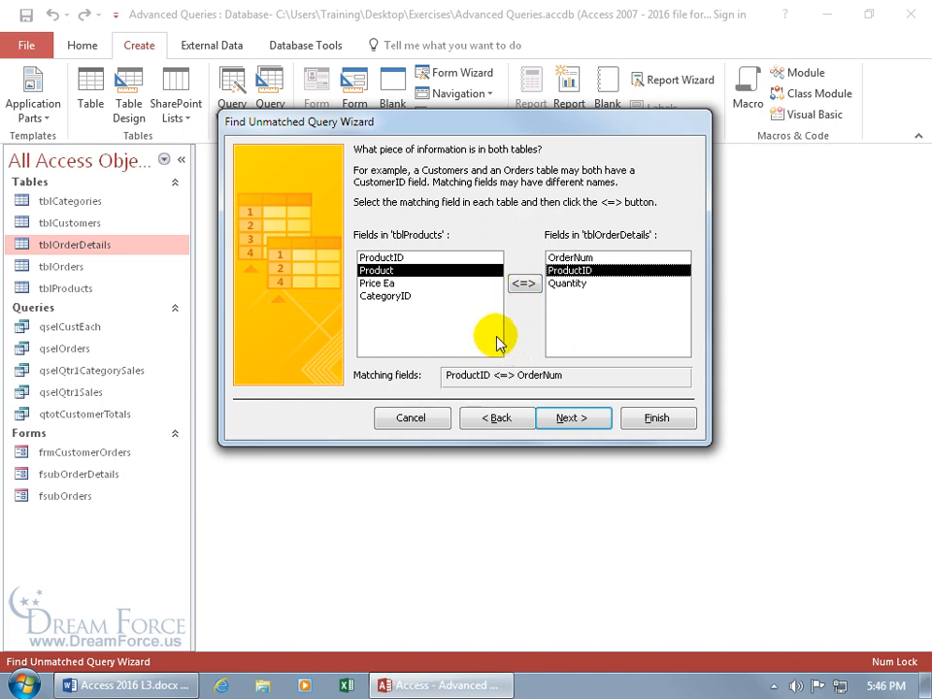
{"action": "left_click", "coordinate": [482, 257]}
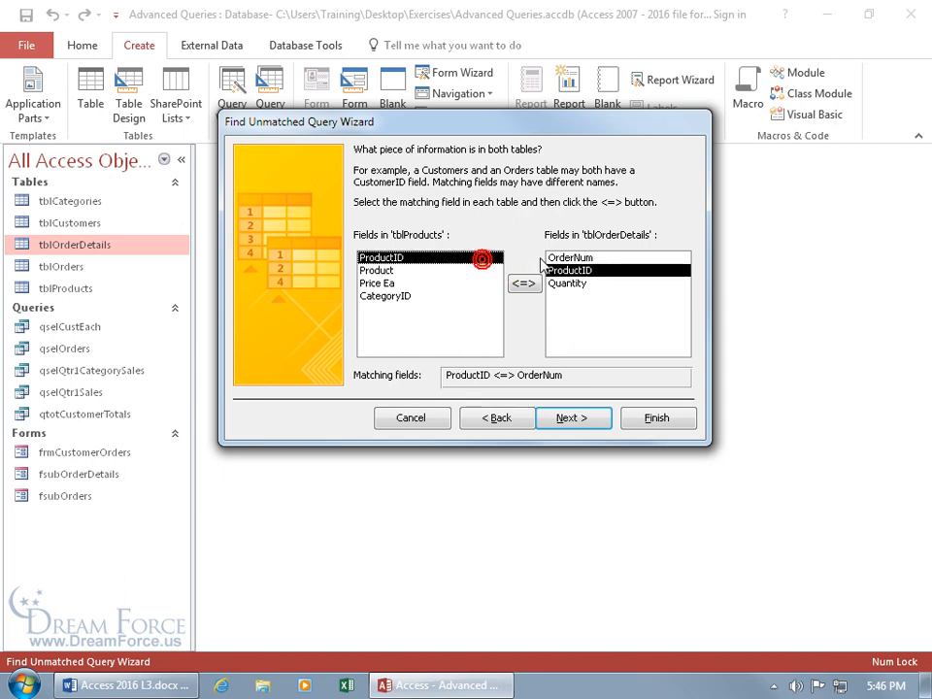
{"action": "left_click", "coordinate": [560, 258]}
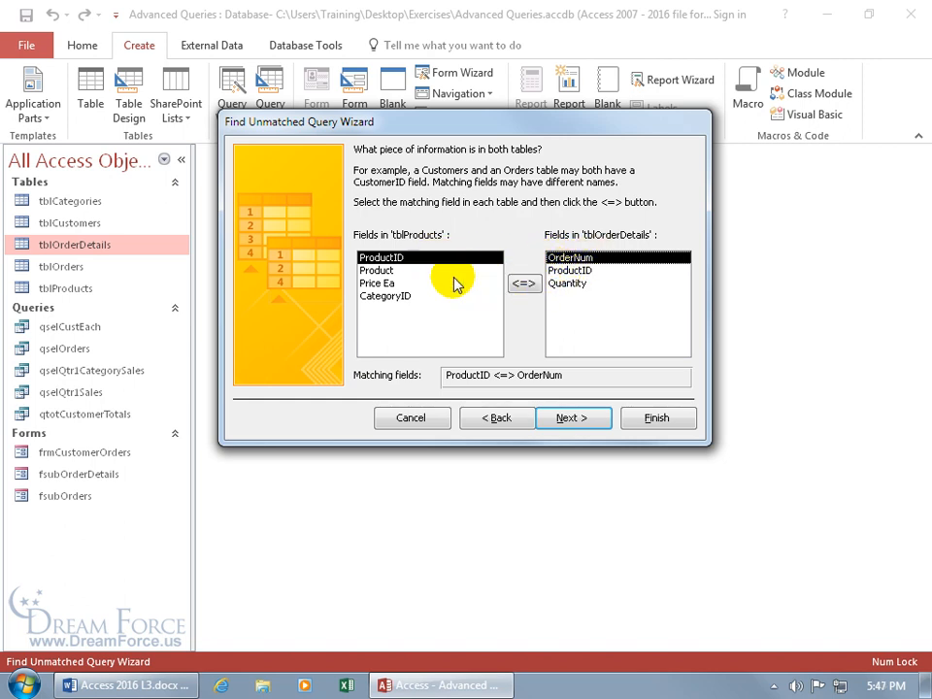
{"action": "left_click", "coordinate": [422, 270]}
{"action": "left_click", "coordinate": [565, 271]}
{"action": "left_click", "coordinate": [525, 284]}
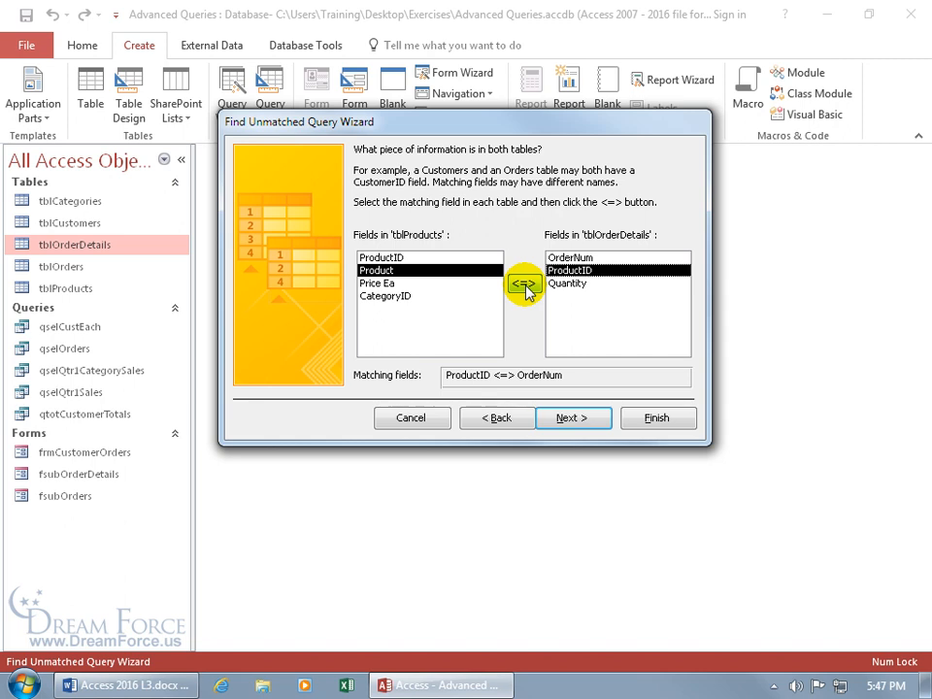
Match tblProducts and tblOrderDetails on their ProductID fields, and proceed to choosing the result fields
{"action": "left_click", "coordinate": [425, 258]}
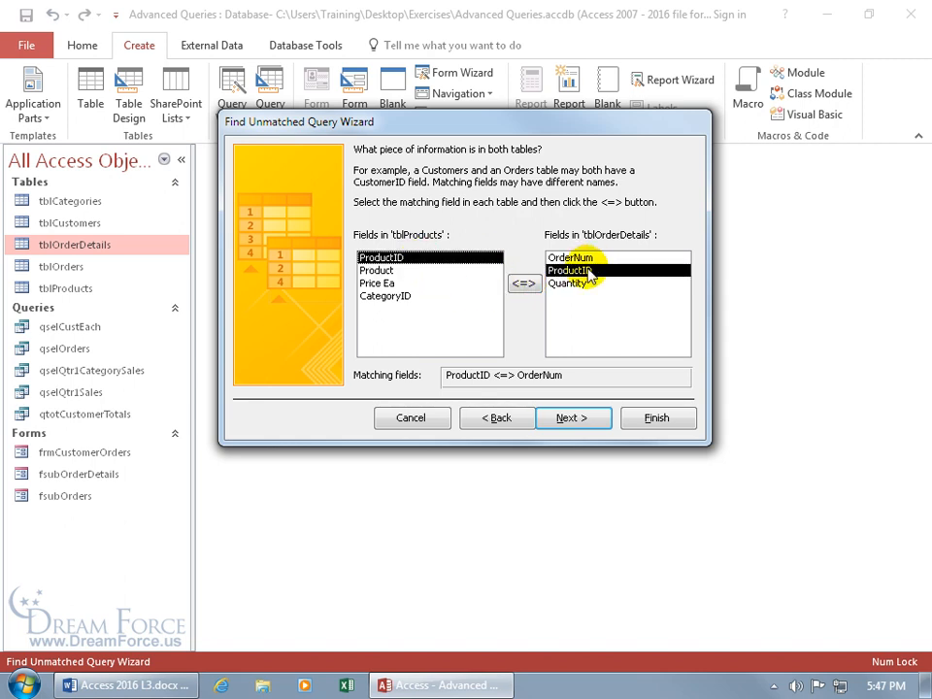
{"action": "left_click", "coordinate": [523, 282]}
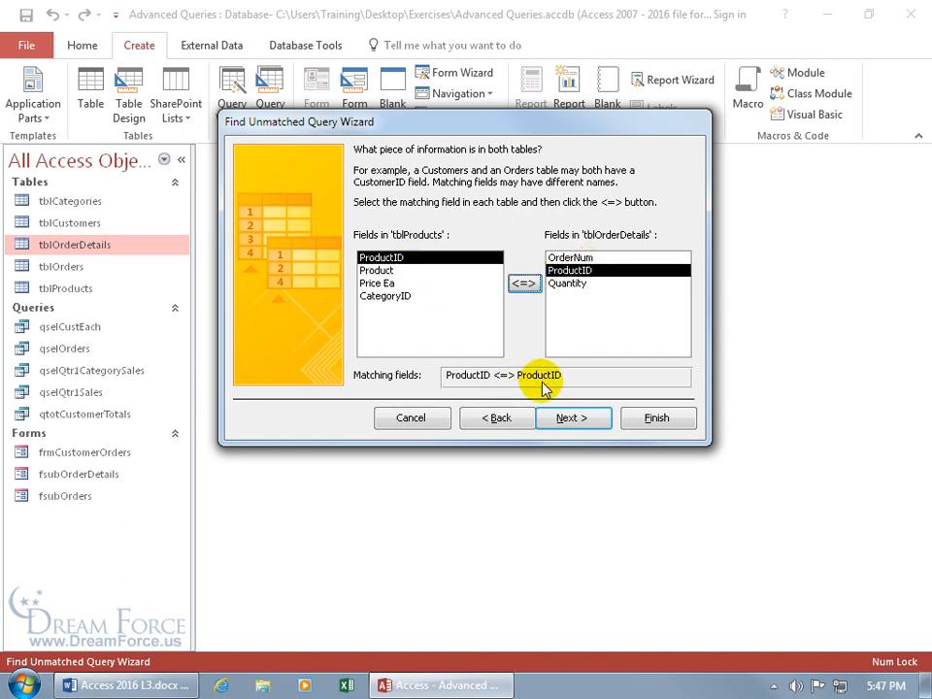
{"action": "left_click", "coordinate": [558, 417]}
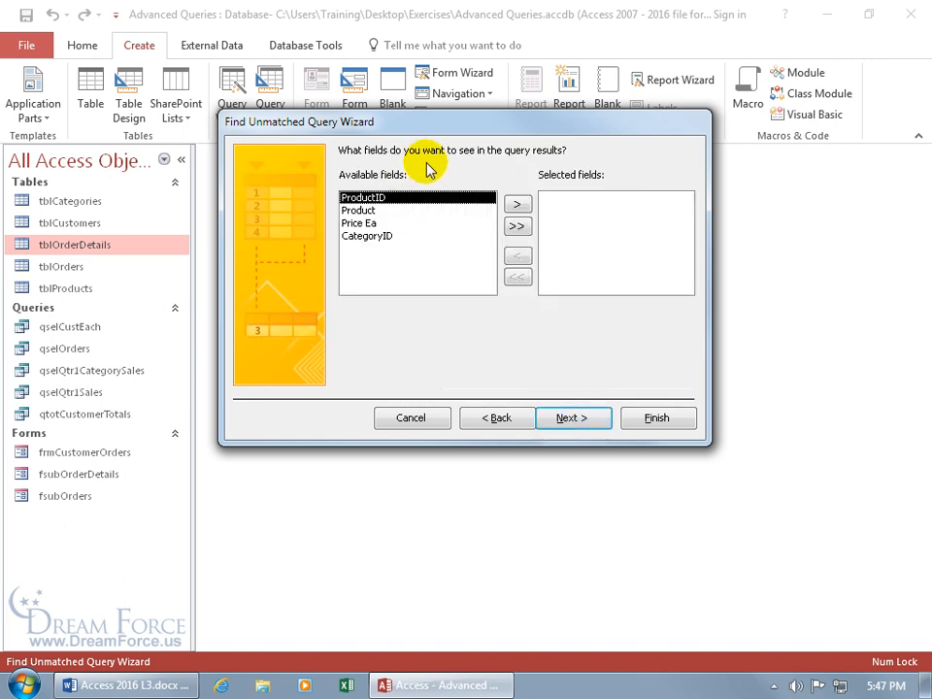
Include ProductID, Product and CategoryID in the unmatched query, and finish the wizard with the suggested name to view the results
{"action": "double_click", "coordinate": [386, 198]}
{"action": "double_click", "coordinate": [386, 198]}
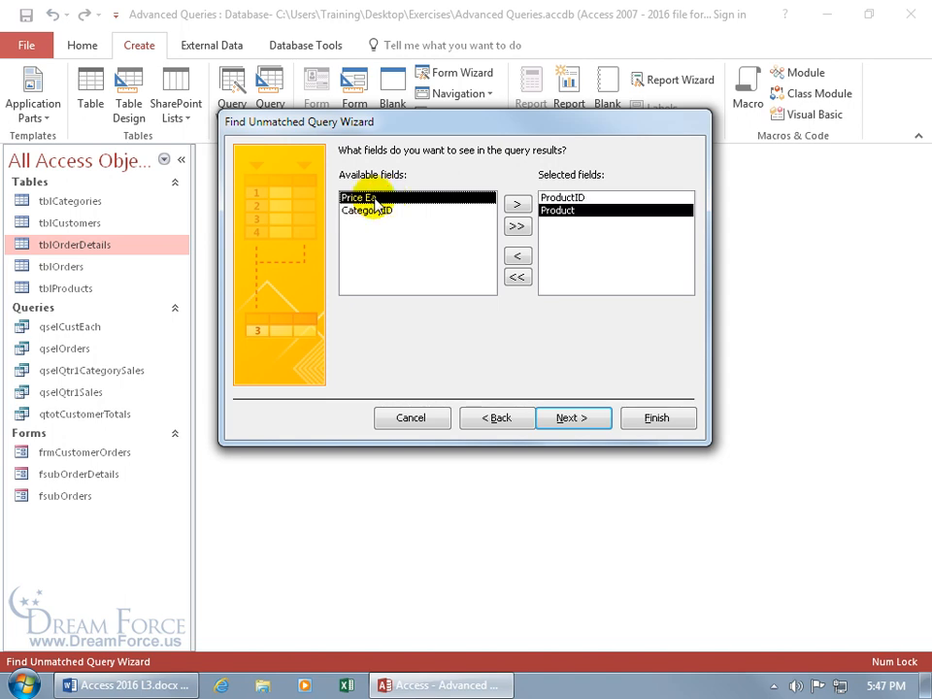
{"action": "double_click", "coordinate": [374, 211]}
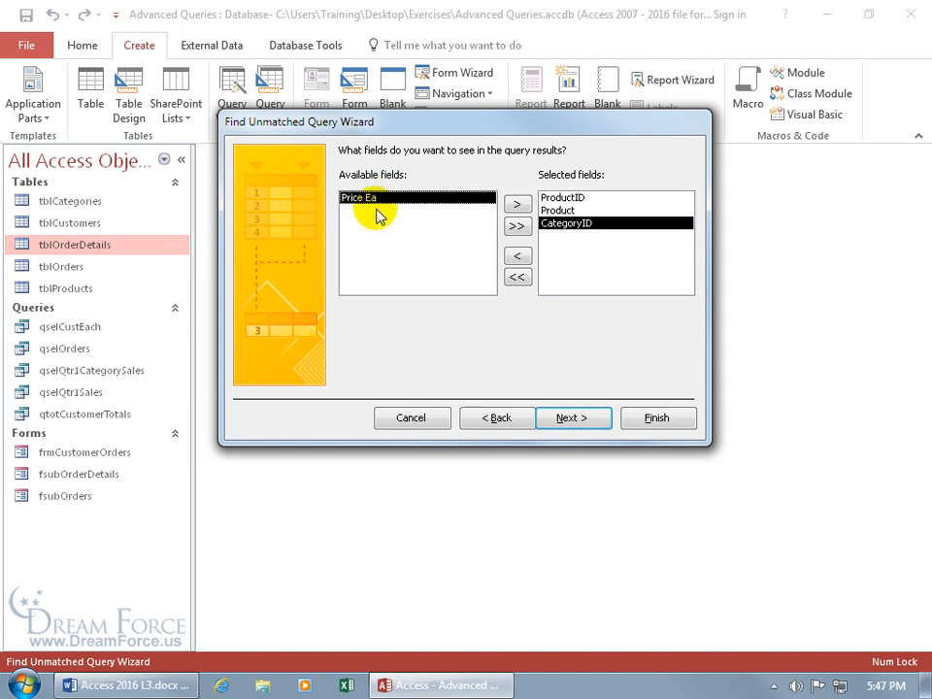
{"action": "left_click", "coordinate": [565, 415]}
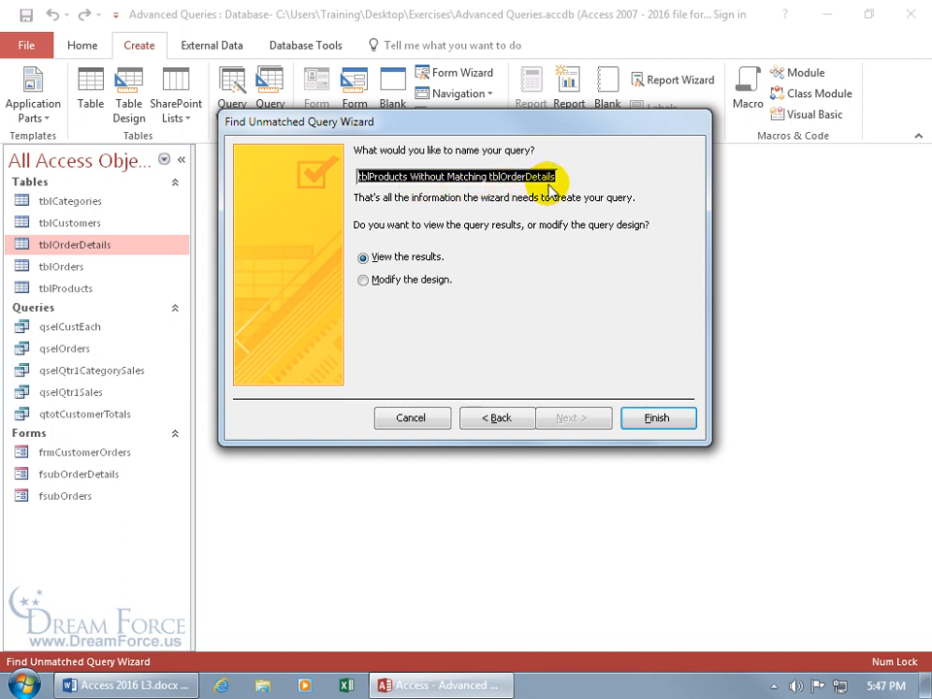
{"action": "left_click", "coordinate": [652, 419]}
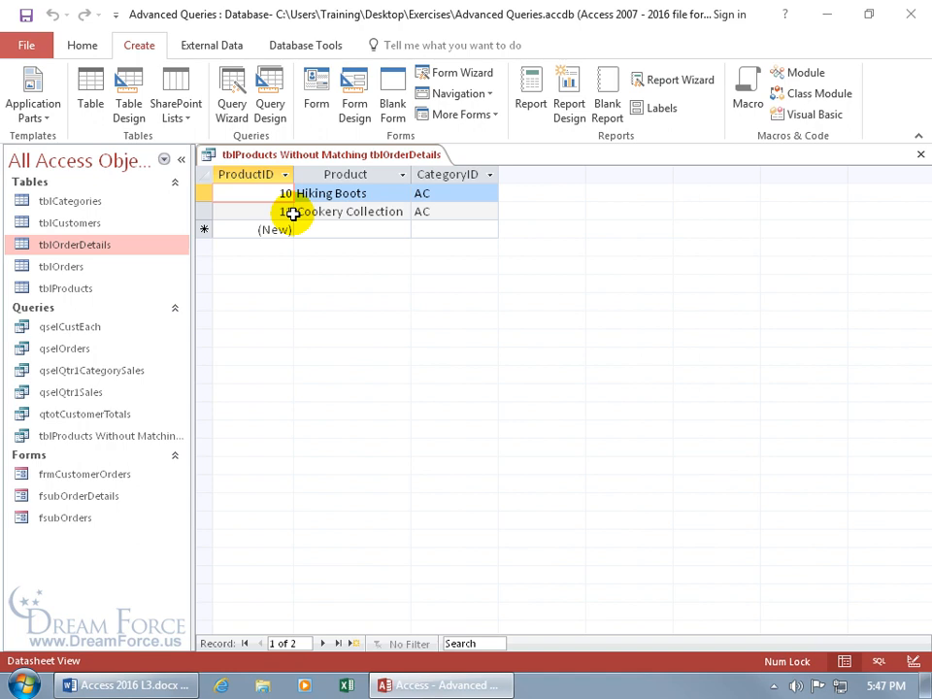
Look through the ProductID values in tblOrderDetails down to the last record, and return to the unmatched query's results
{"action": "double_click", "coordinate": [91, 244]}
{"action": "scroll", "coordinate": [622, 292], "scroll_direction": "down", "scroll_amount": 5}
{"action": "scroll", "coordinate": [619, 287], "scroll_direction": "down", "scroll_amount": 15}
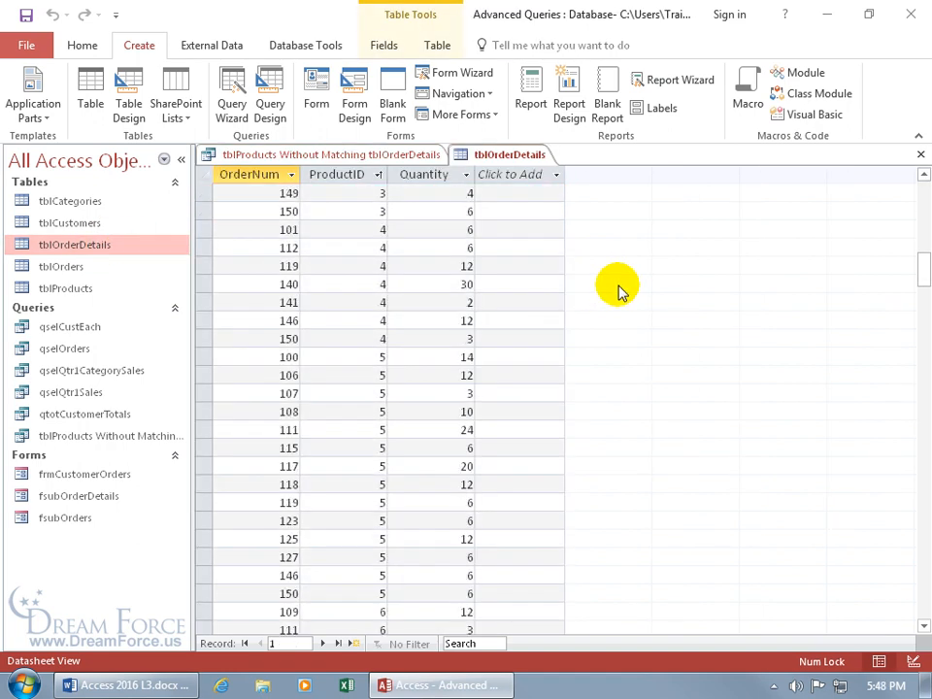
{"action": "scroll", "coordinate": [385, 354], "scroll_direction": "down", "scroll_amount": 8}
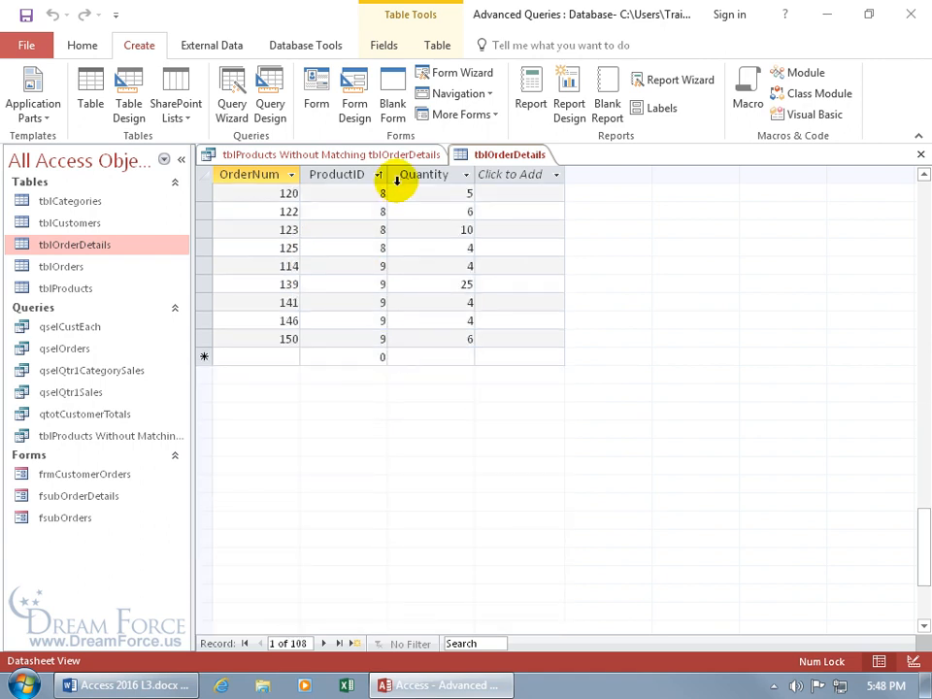
{"action": "left_click", "coordinate": [387, 155]}
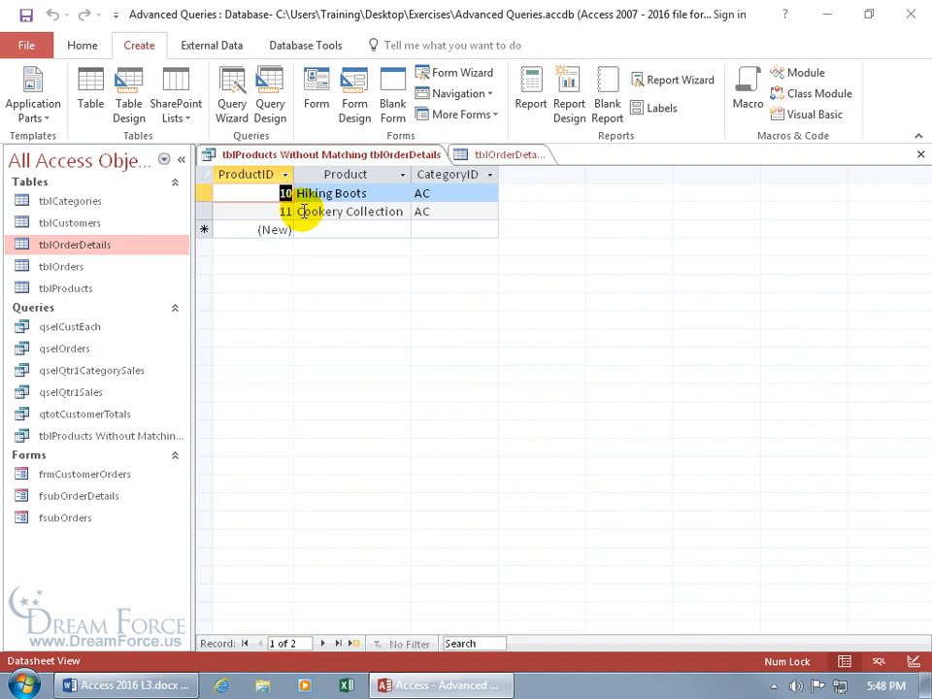
Examine the unmatched query's join and criteria in Design View, and switch back to its datasheet
{"action": "right_click", "coordinate": [340, 158]}
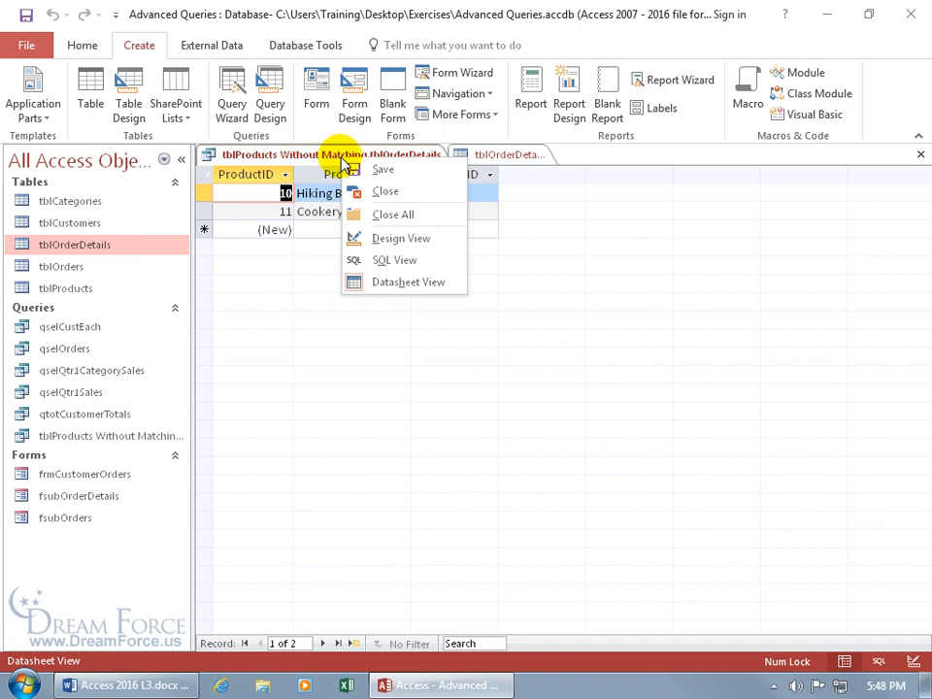
{"action": "left_click", "coordinate": [369, 239]}
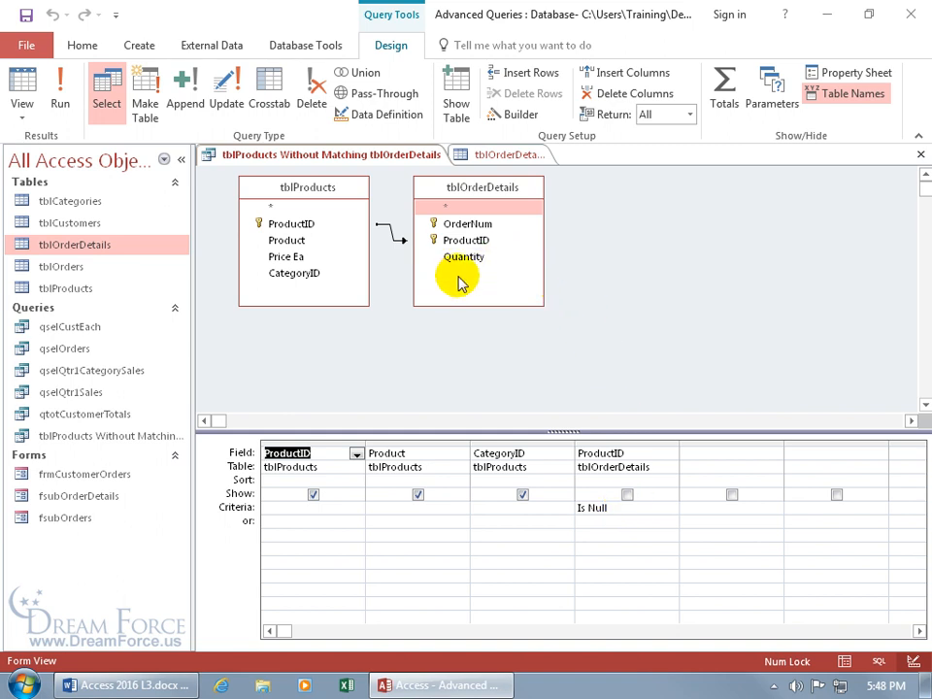
{"action": "left_click", "coordinate": [17, 97]}
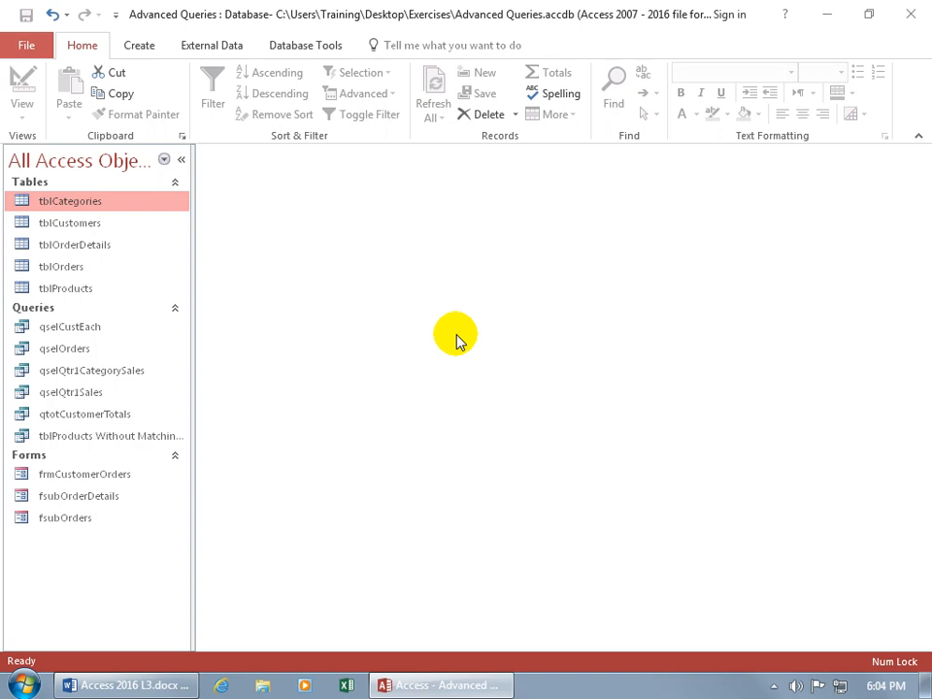
Review the records in tblOrderDetails and tblProducts, and close both tables
{"action": "double_click", "coordinate": [101, 248]}
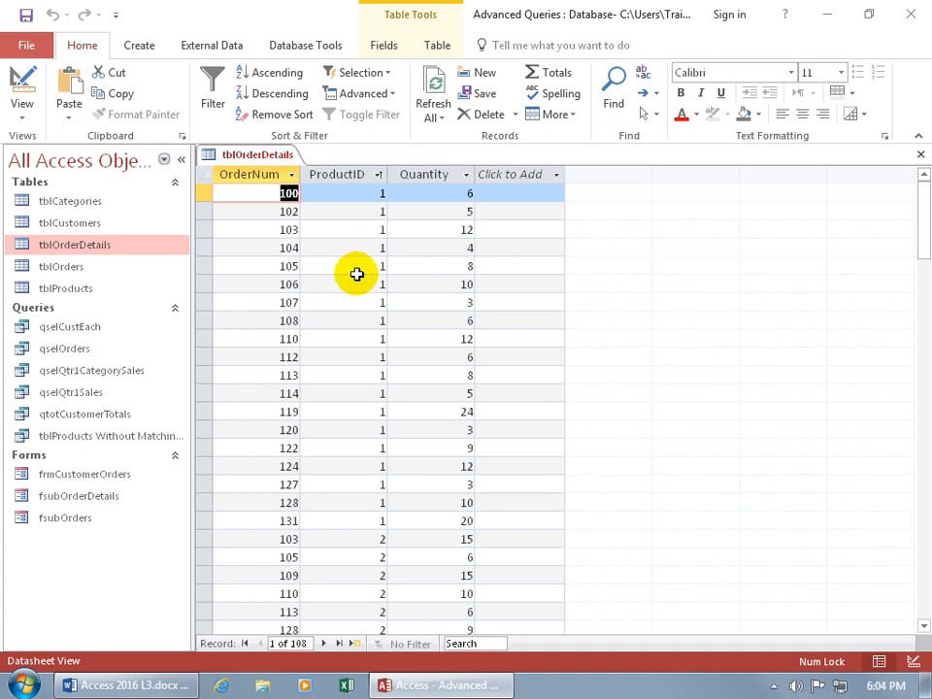
{"action": "double_click", "coordinate": [101, 292]}
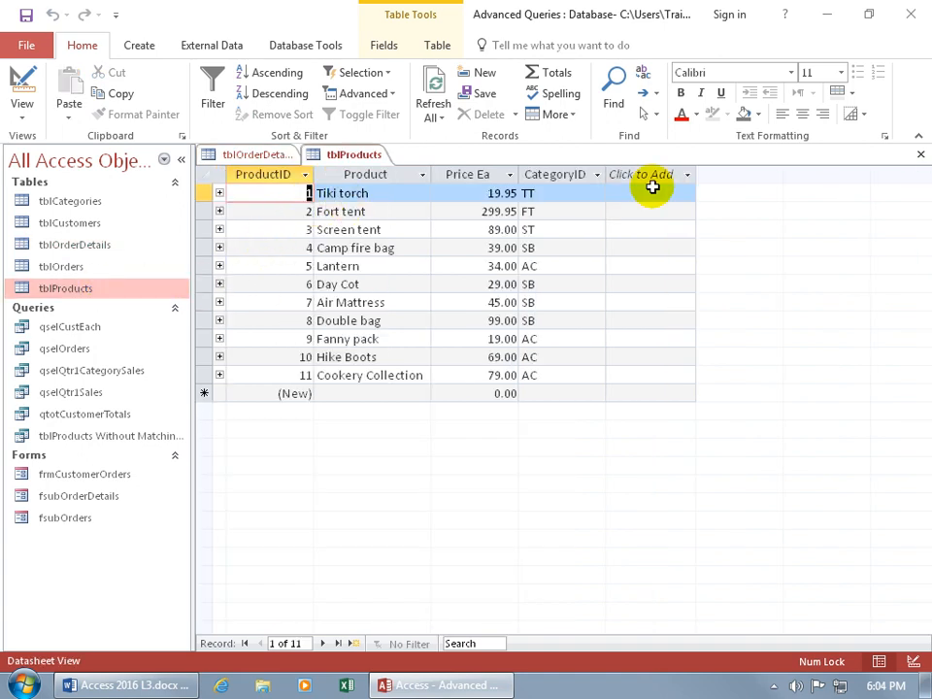
{"action": "left_click", "coordinate": [919, 155]}
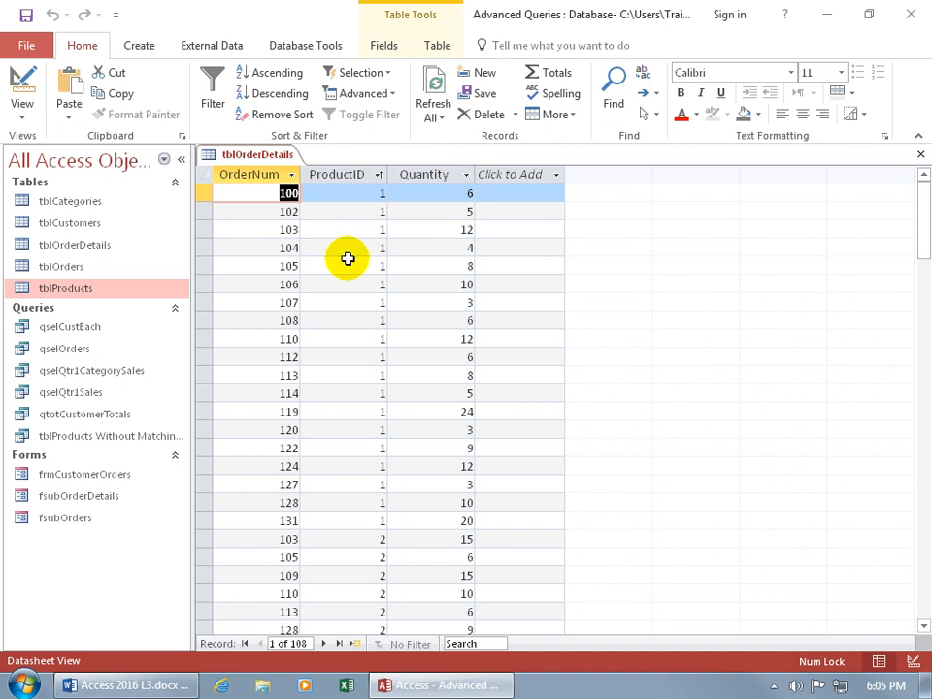
{"action": "left_click", "coordinate": [921, 157]}
Start a new query with the Find Duplicates Query Wizard, and choose tblOrderDetails as the table to search
{"action": "left_click", "coordinate": [134, 44]}
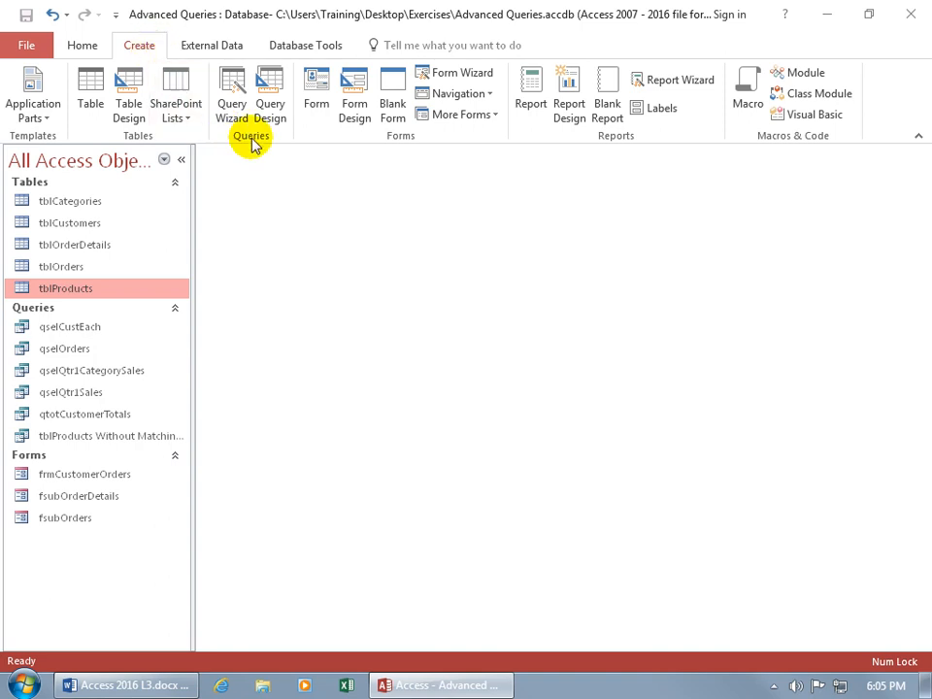
{"action": "left_click", "coordinate": [233, 107]}
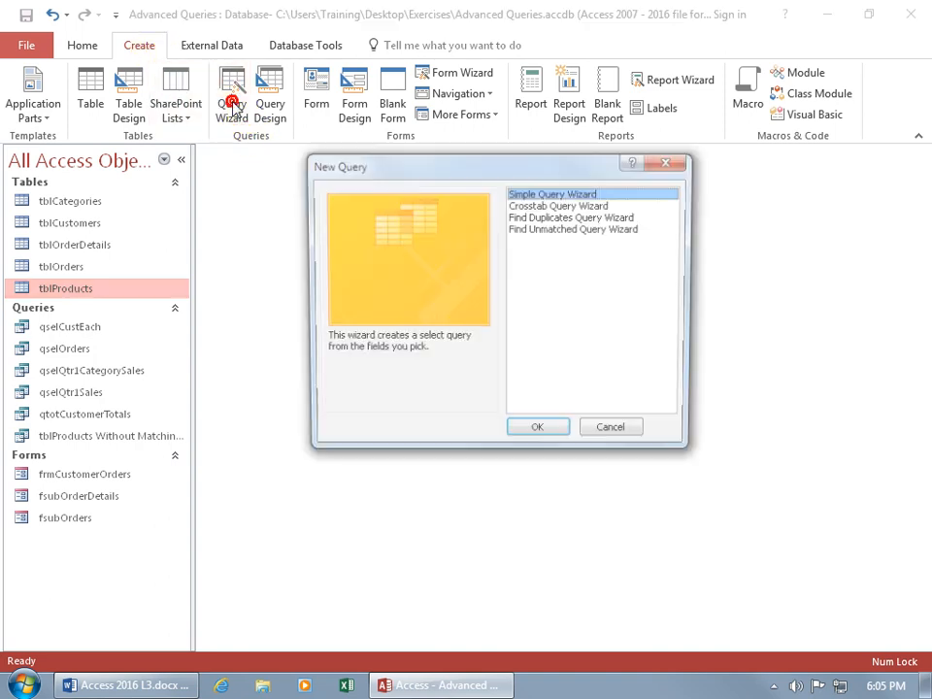
{"action": "left_click", "coordinate": [561, 218]}
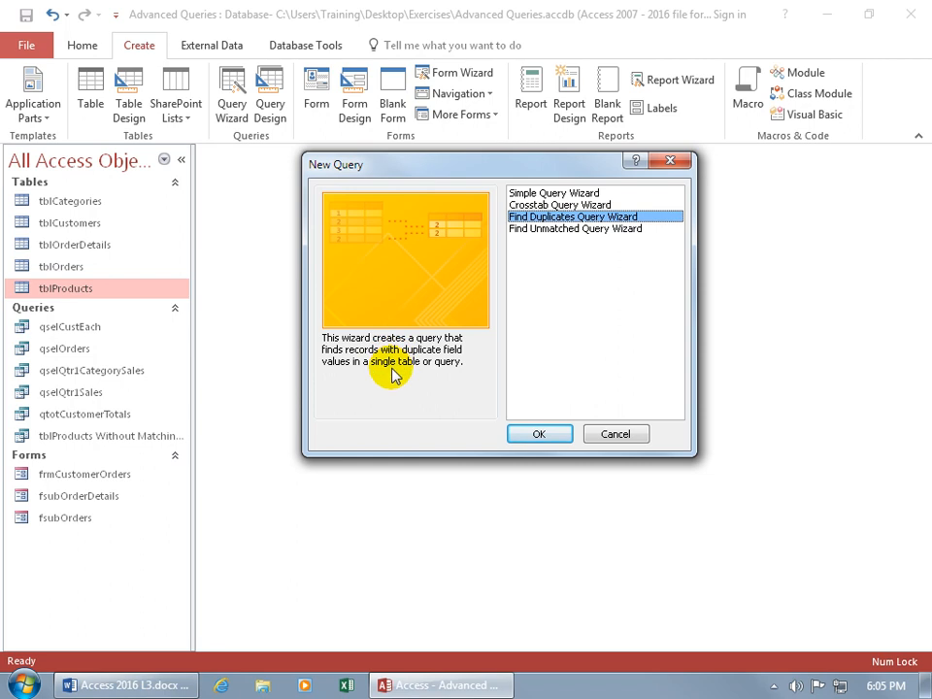
{"action": "double_click", "coordinate": [560, 217]}
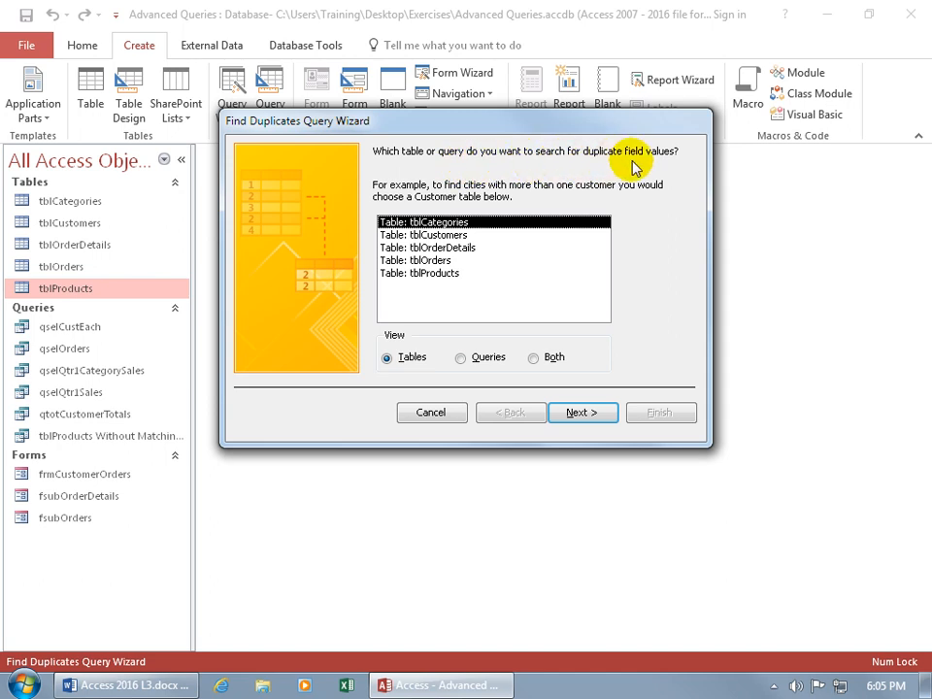
{"action": "double_click", "coordinate": [456, 249]}
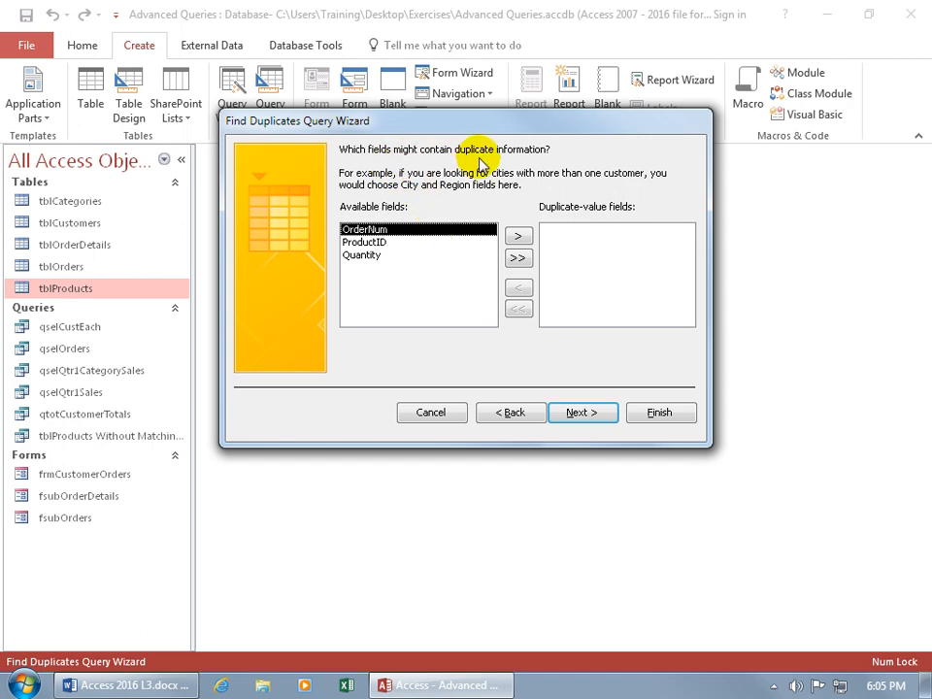
Use ProductID as the duplicate-value field without additional fields, and finish the wizard with the suggested name to view the results
{"action": "double_click", "coordinate": [378, 242]}
{"action": "left_click", "coordinate": [572, 412]}
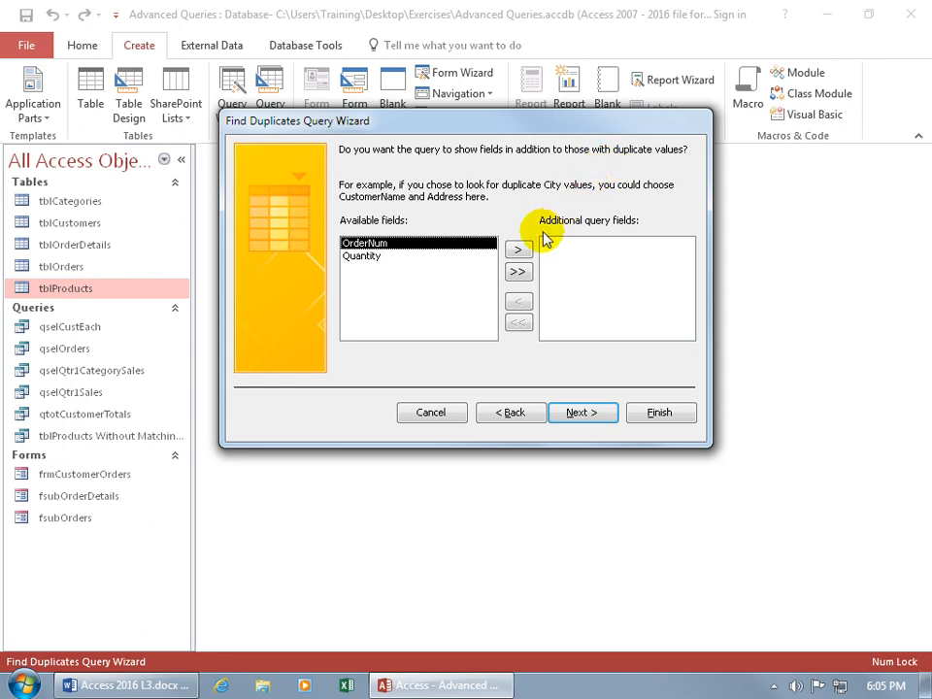
{"action": "left_click", "coordinate": [582, 414]}
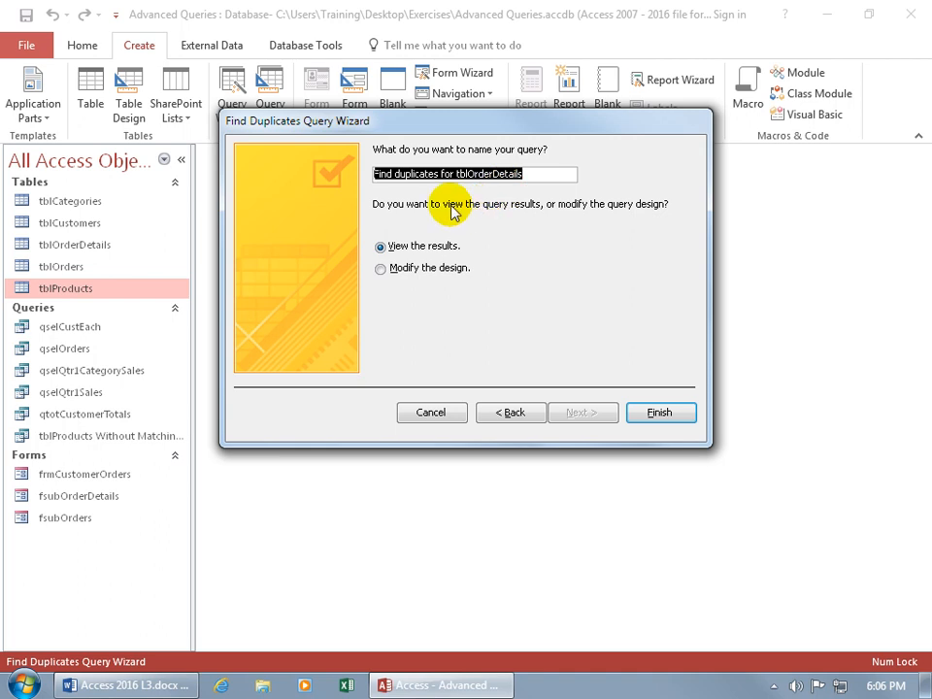
{"action": "left_click", "coordinate": [645, 412]}
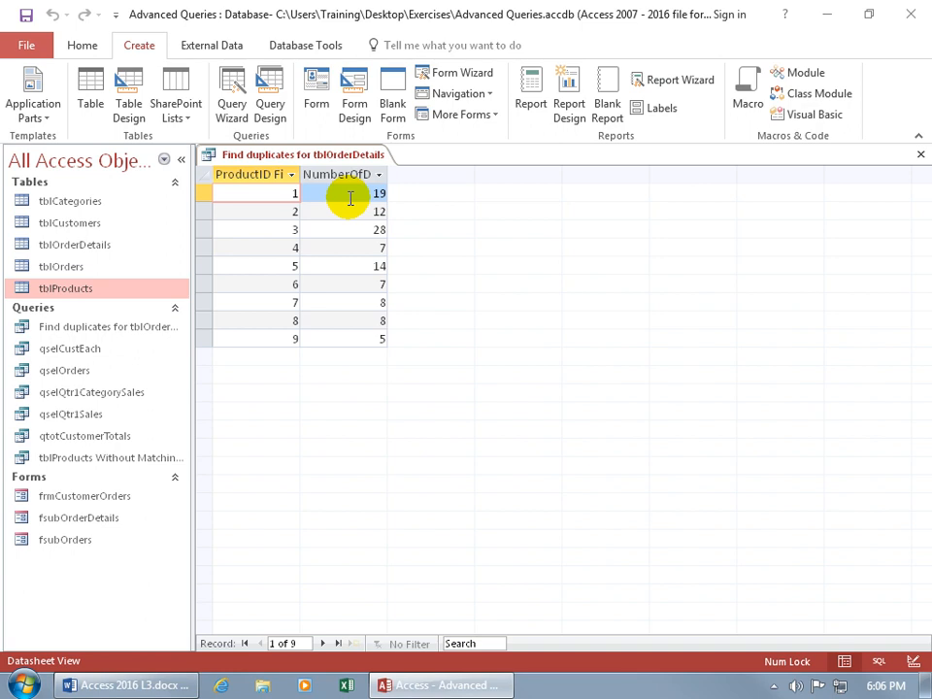
Open the duplicates query in Design View and add the tblProducts table to it
{"action": "right_click", "coordinate": [328, 152]}
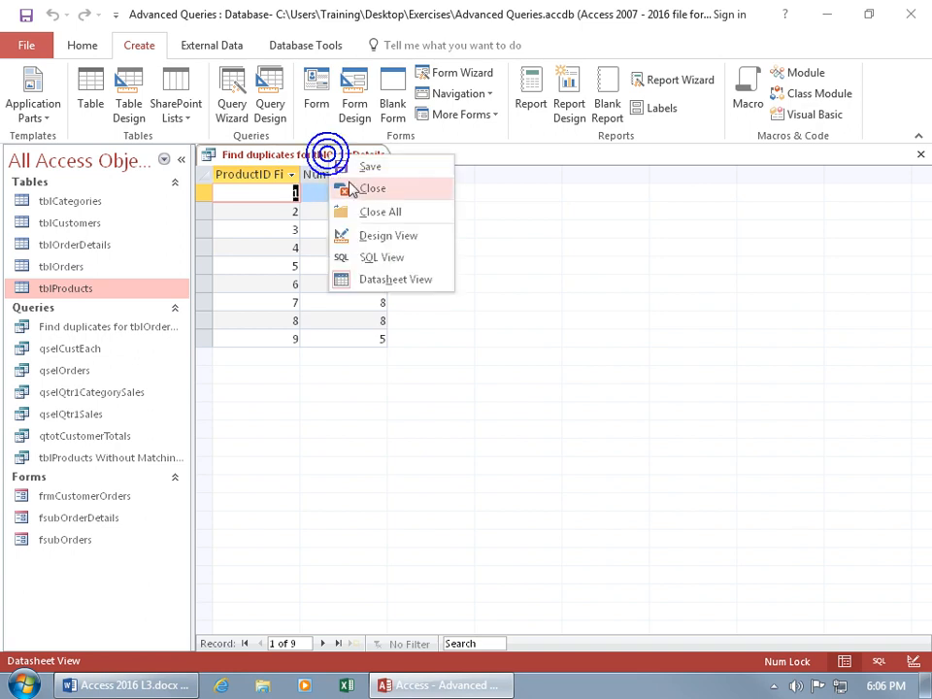
{"action": "left_click", "coordinate": [377, 236]}
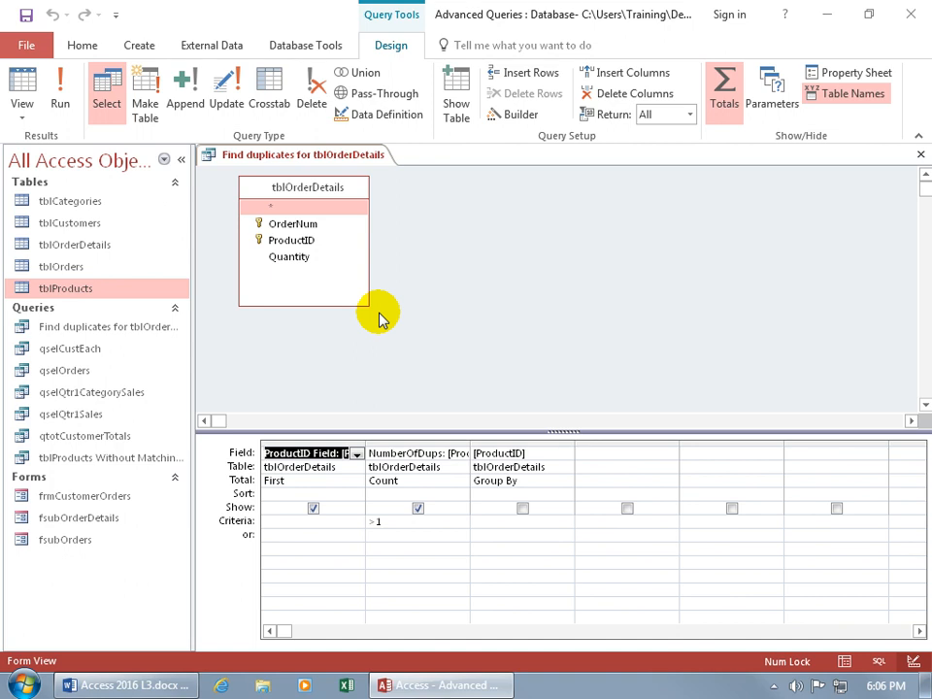
{"action": "right_click", "coordinate": [422, 234]}
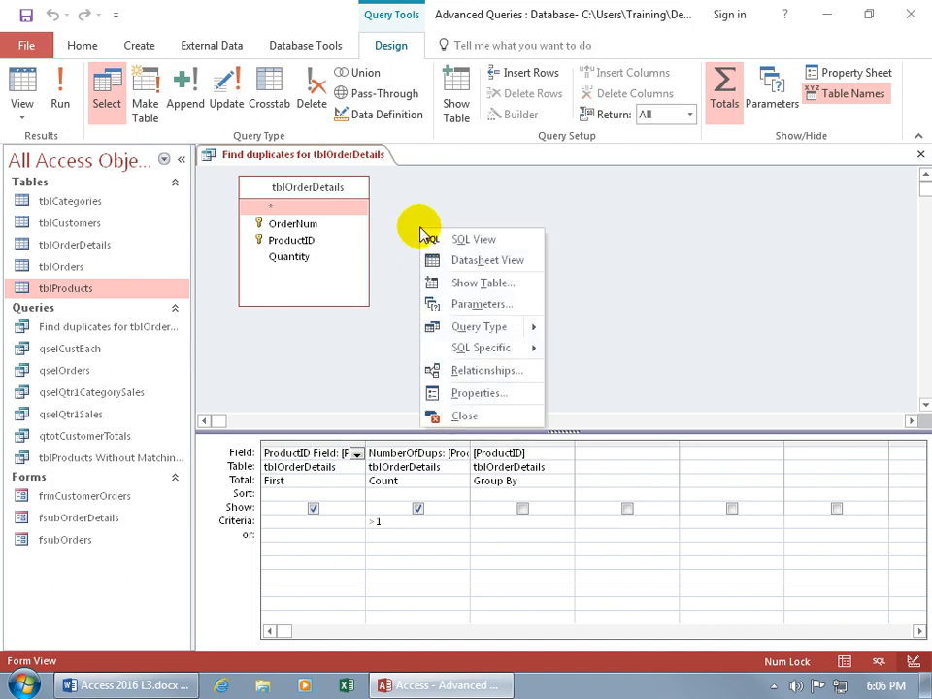
{"action": "left_click", "coordinate": [460, 283]}
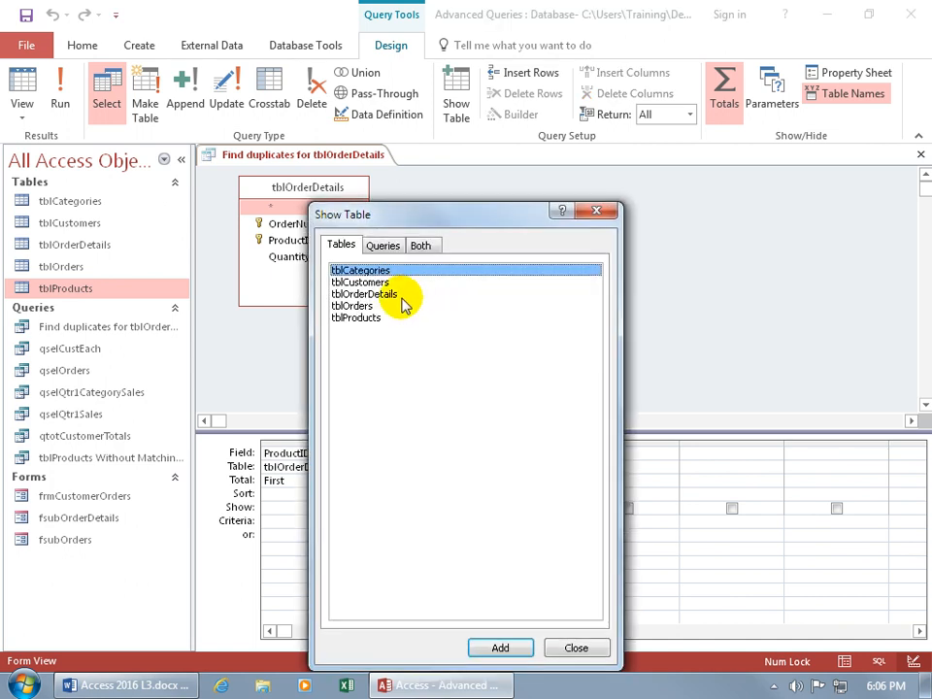
{"action": "double_click", "coordinate": [376, 320]}
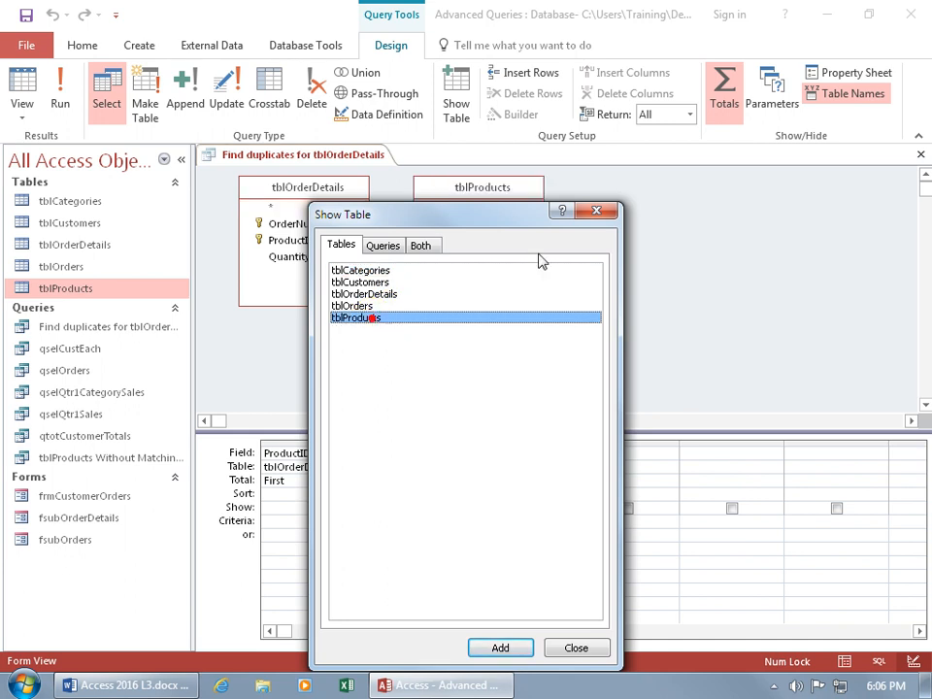
{"action": "left_click", "coordinate": [598, 211]}
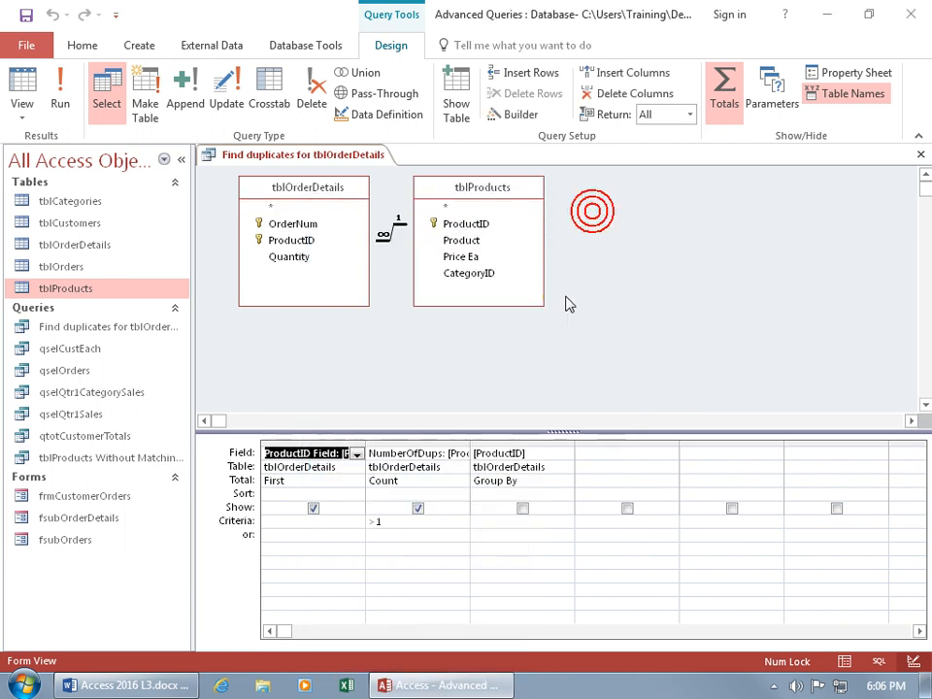
Add the Product field from tblProducts to the query, and in the datasheet move its column directly after the ProductID column
{"action": "double_click", "coordinate": [473, 243]}
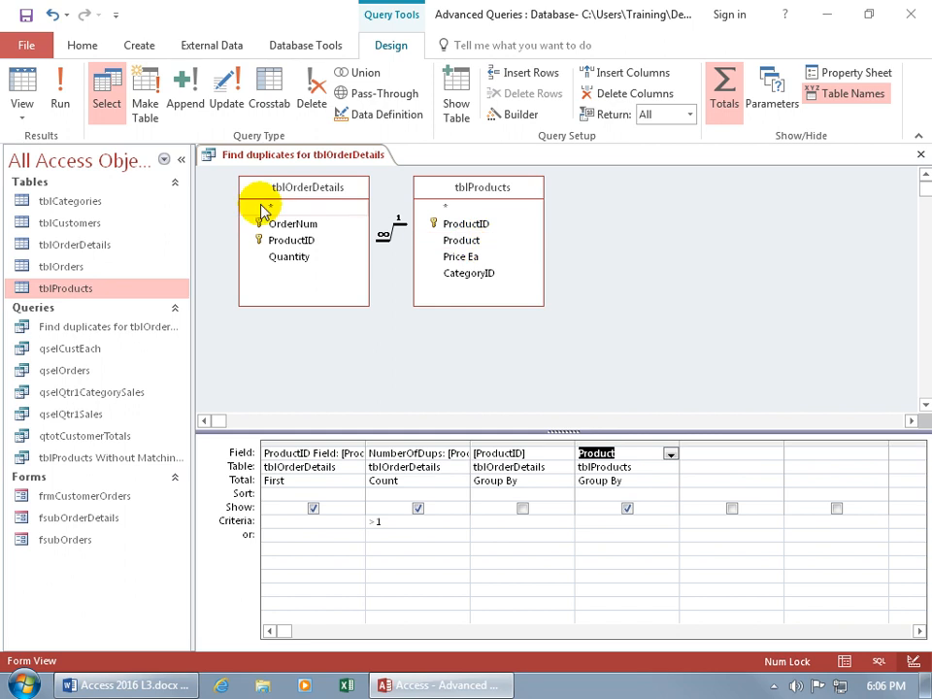
{"action": "left_click", "coordinate": [22, 85]}
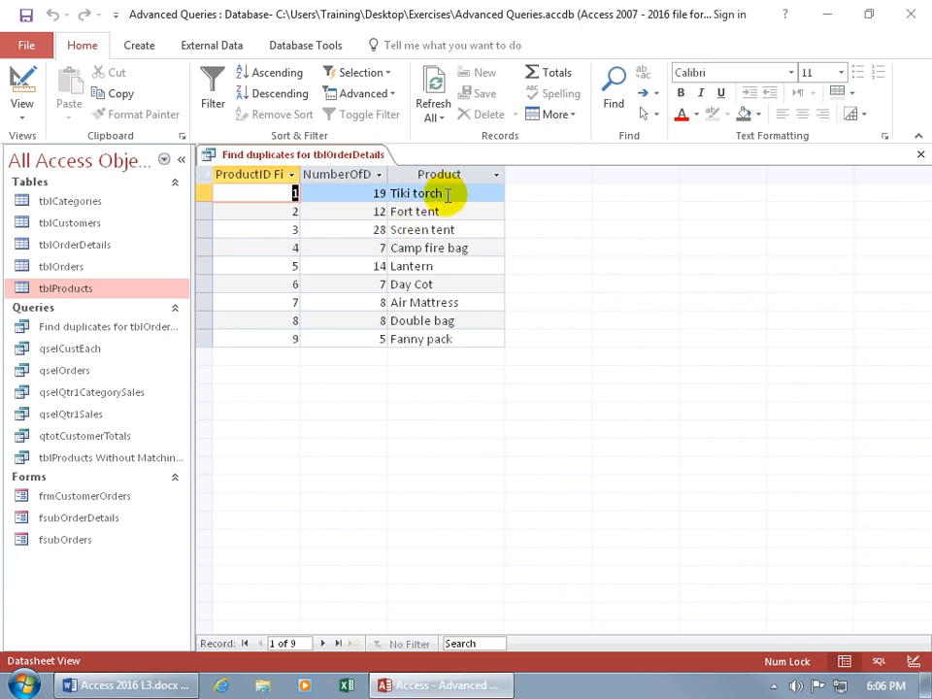
{"action": "left_click", "coordinate": [448, 175]}
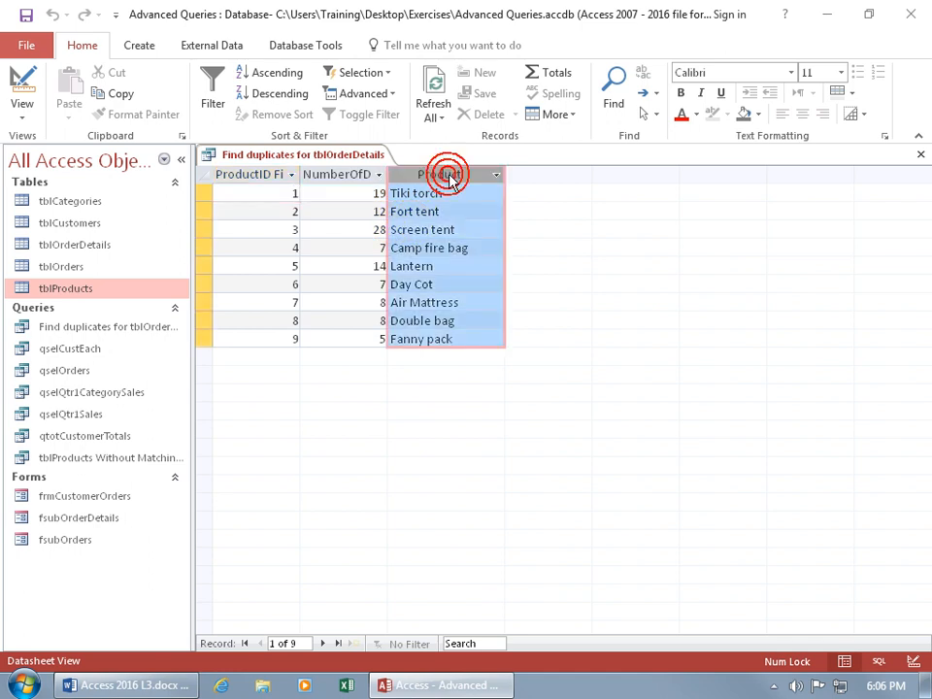
{"action": "left_click_drag", "start_coordinate": [449, 181], "coordinate": [340, 182]}
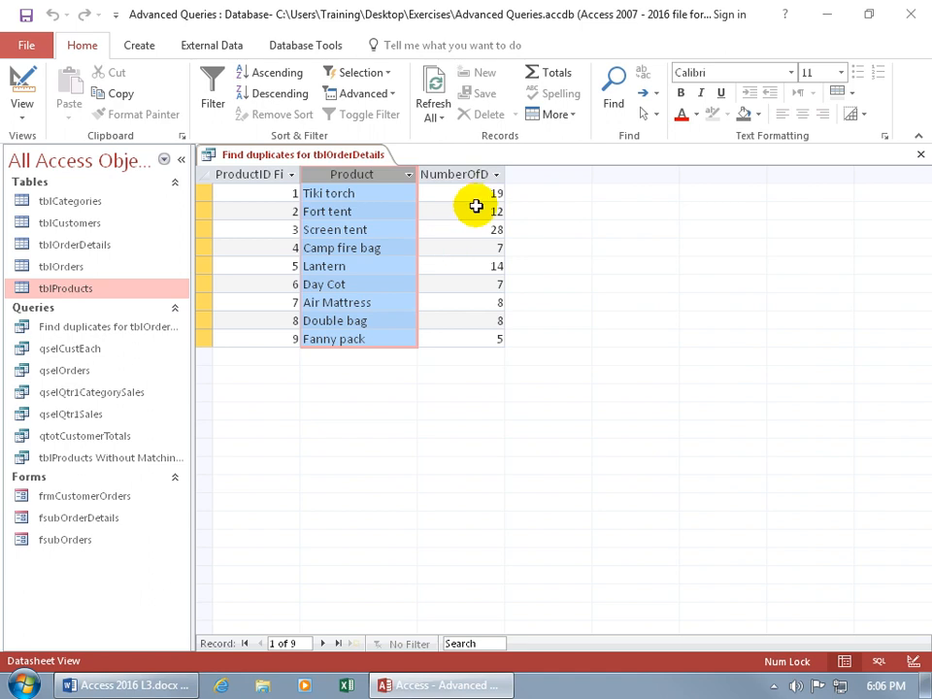
Sort the duplicates query's results by the NumberOfDups column from largest to smallest
{"action": "left_click", "coordinate": [497, 177]}
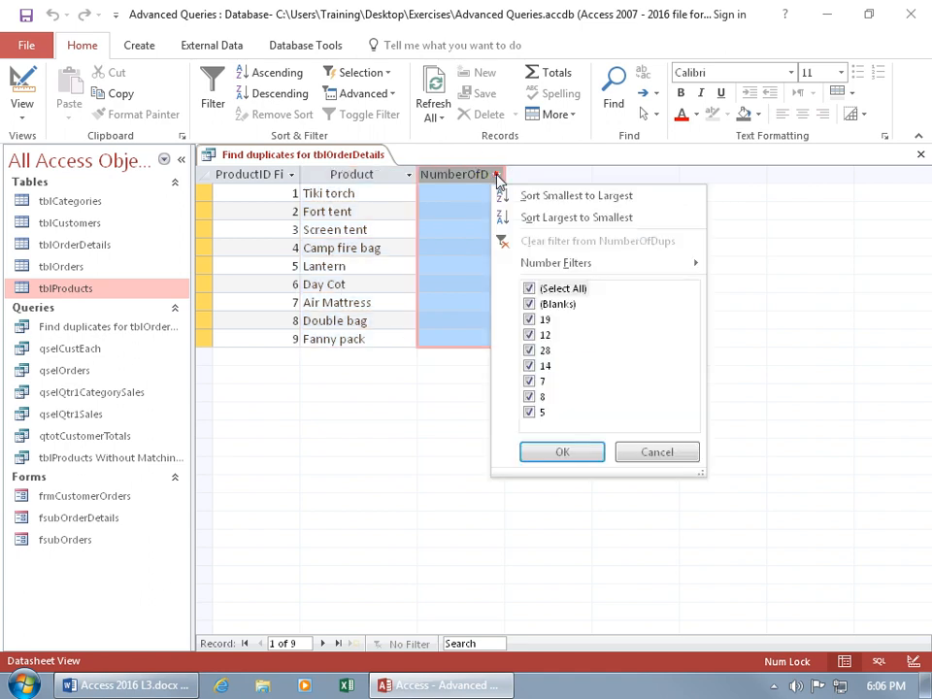
{"action": "left_click", "coordinate": [532, 216]}
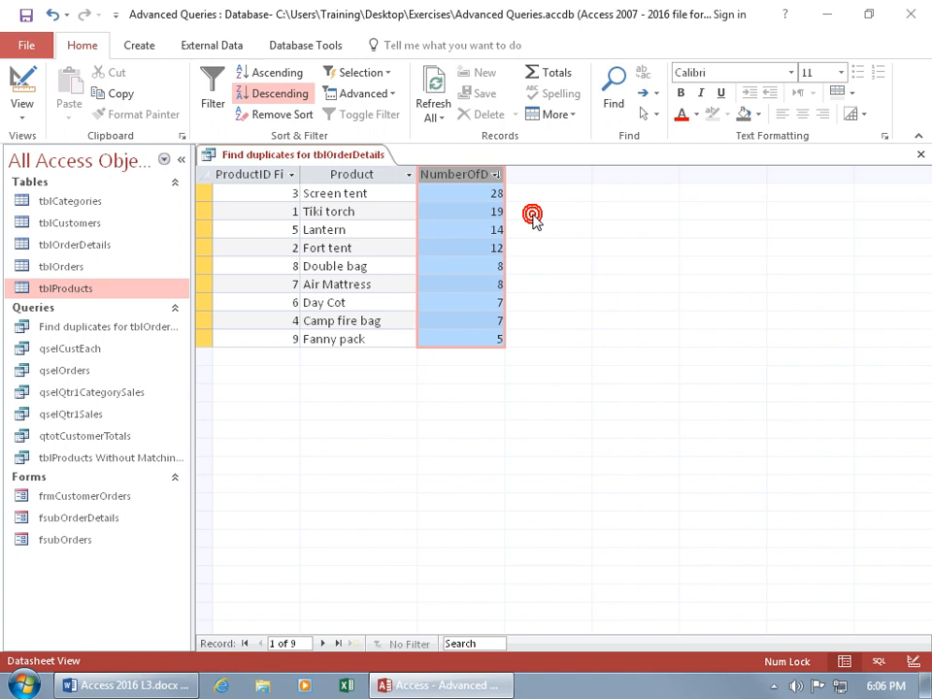
{"action": "left_click", "coordinate": [374, 211]}
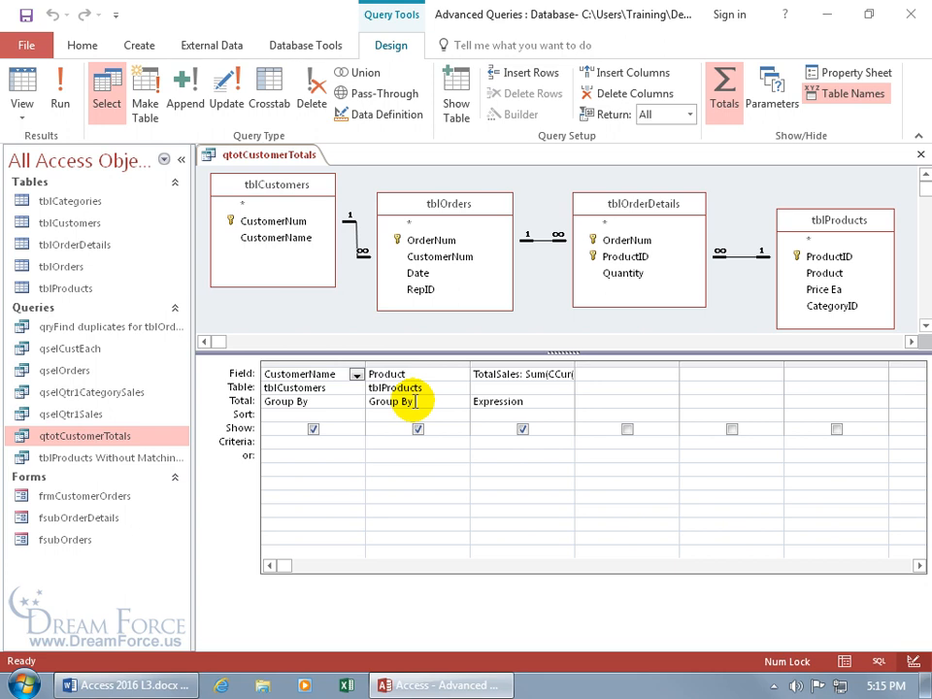
Display the results of the qtotCustomerTotals query in Datasheet View
{"action": "left_click", "coordinate": [23, 82]}
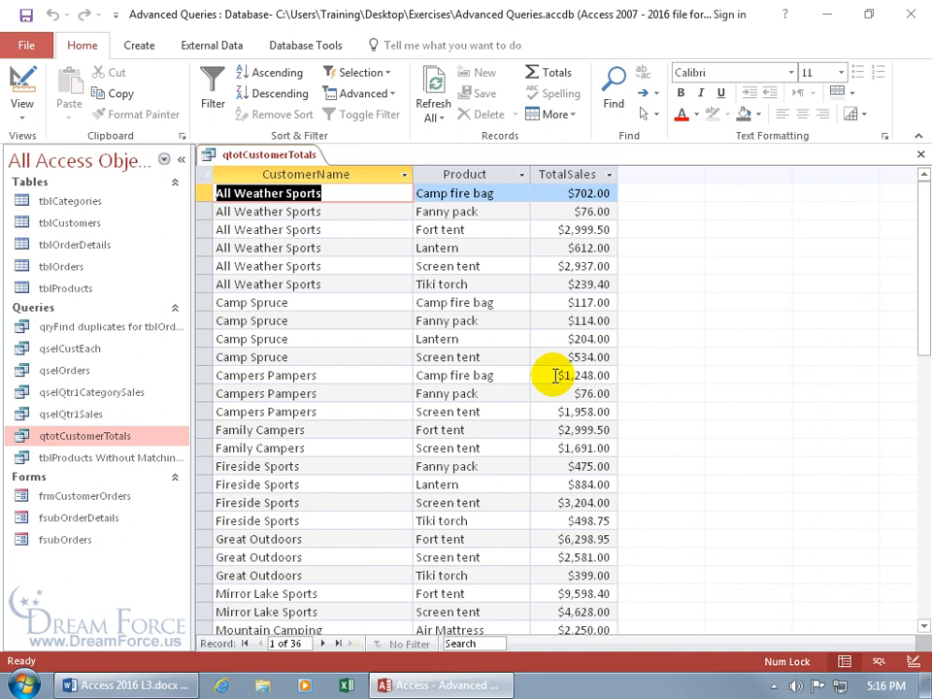
Open qtotCustomerTotals in Design View and examine the full TotalSales expression in the Zoom window without changing it
{"action": "right_click", "coordinate": [285, 157]}
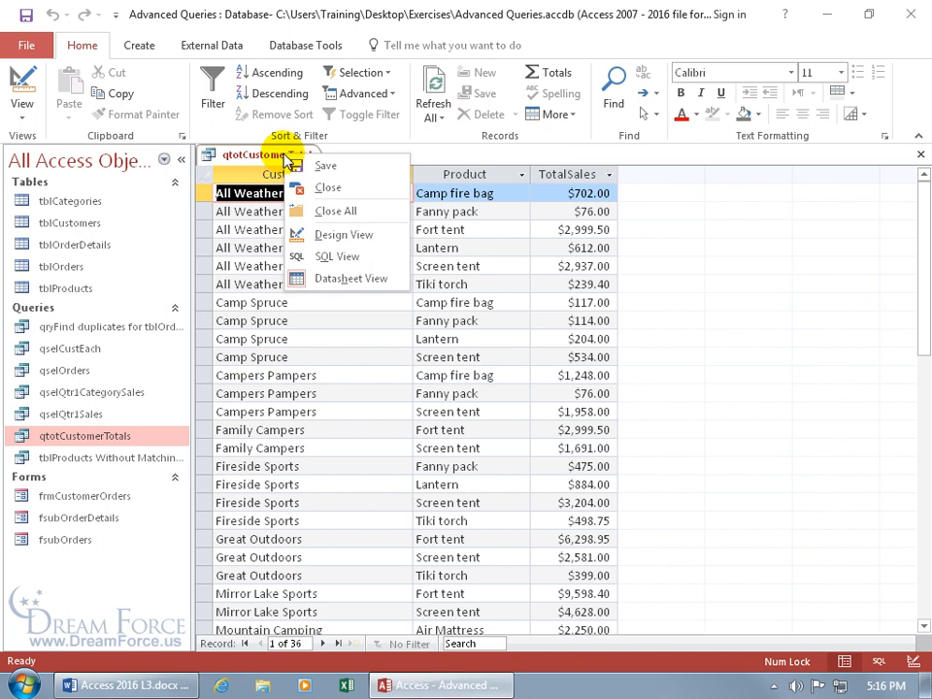
{"action": "left_click", "coordinate": [312, 234]}
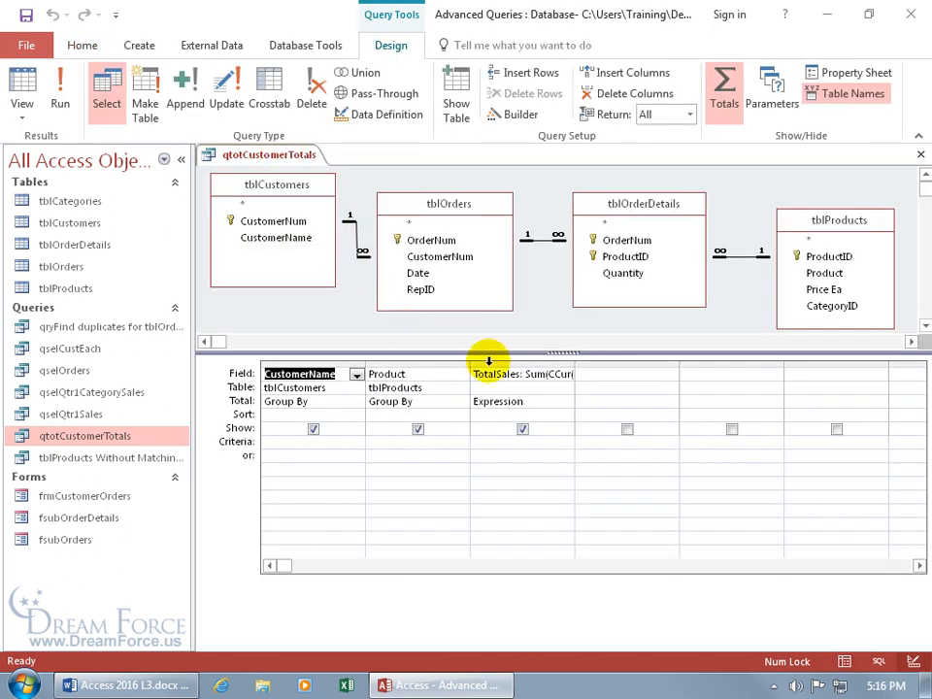
{"action": "left_click", "coordinate": [517, 374]}
{"action": "right_click", "coordinate": [522, 374]}
{"action": "left_click", "coordinate": [572, 523]}
{"action": "left_click", "coordinate": [577, 186]}
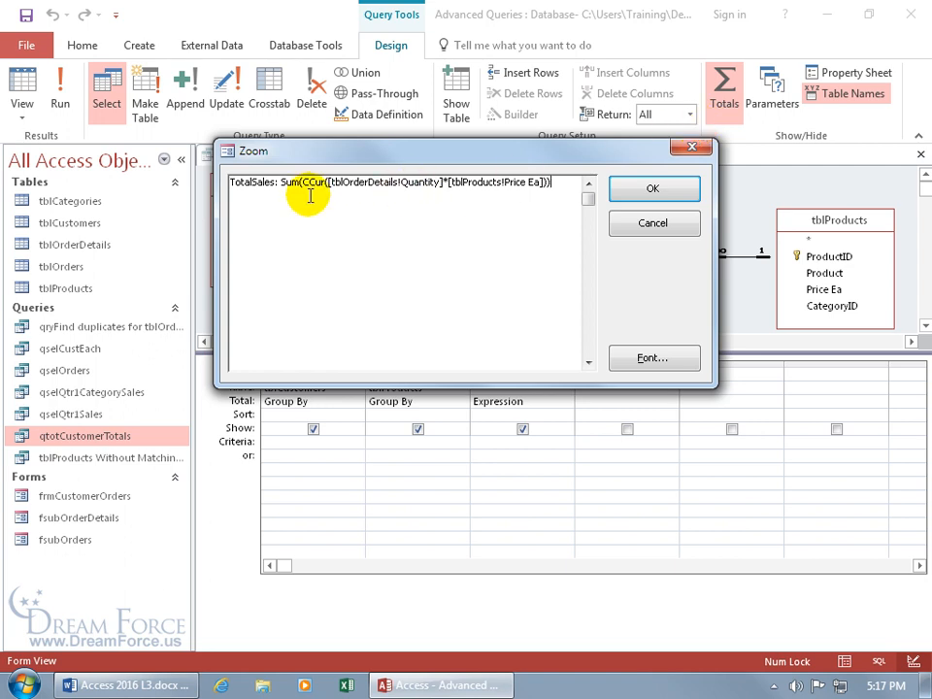
{"action": "left_click", "coordinate": [653, 227]}
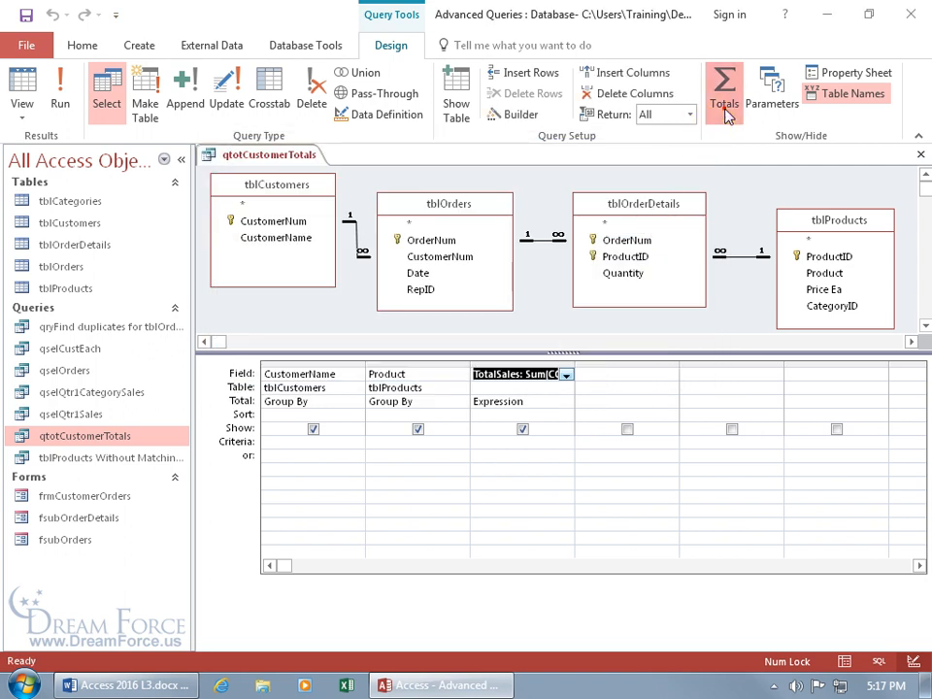
Remove the Total row from the qtotCustomerTotals design grid and try to display the query's results
{"action": "left_click", "coordinate": [724, 97]}
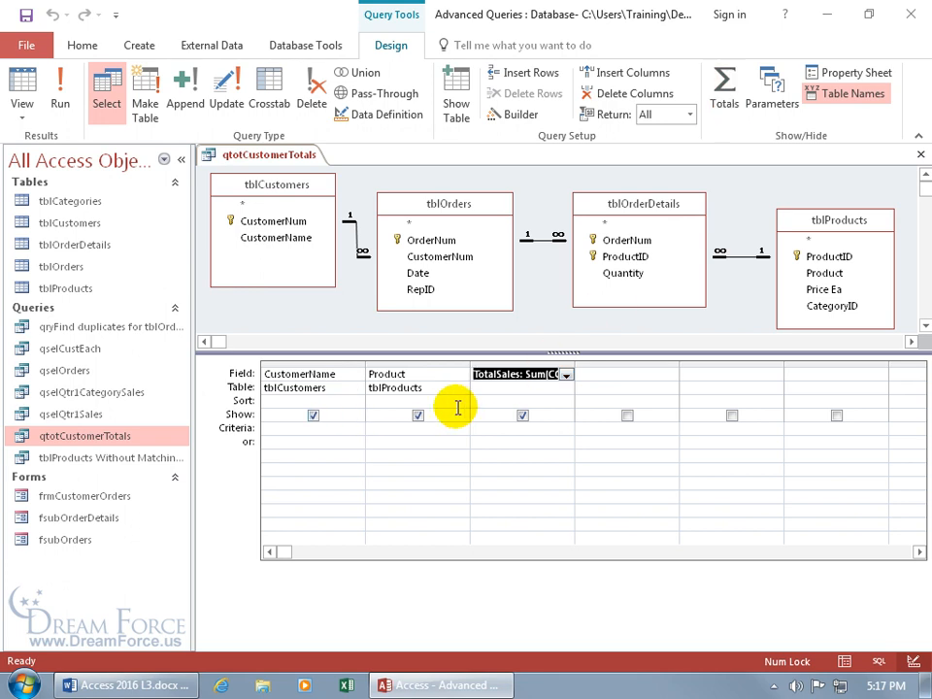
{"action": "left_click", "coordinate": [21, 84]}
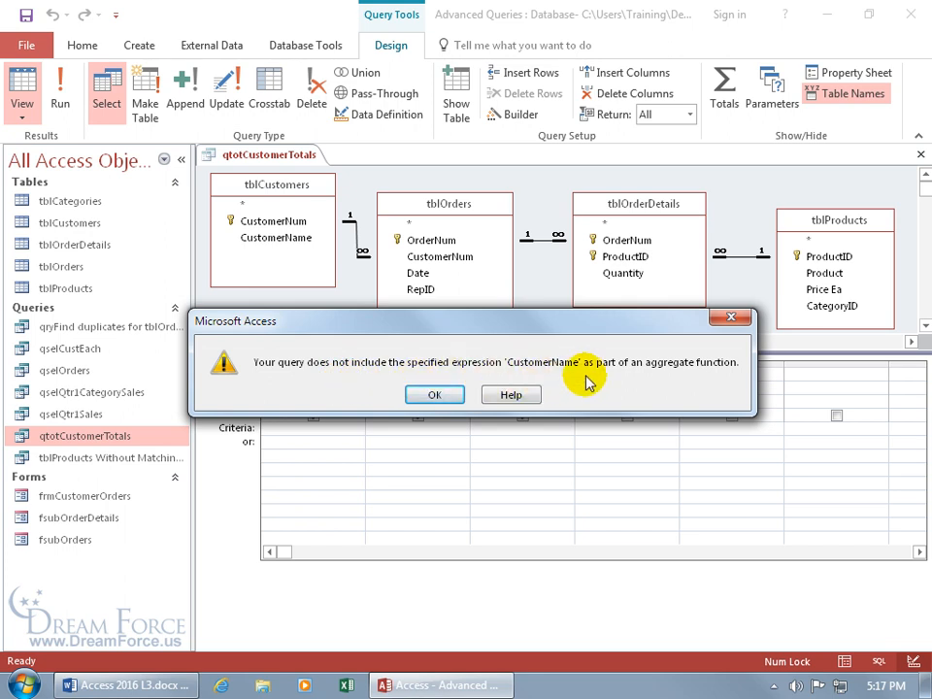
{"action": "left_click", "coordinate": [434, 394]}
Remove the Sum function from the TotalSales field so its expression is CCur([tblOrderDetails!Quantity]*[tblProducts!Price Ea])
{"action": "right_click", "coordinate": [506, 378]}
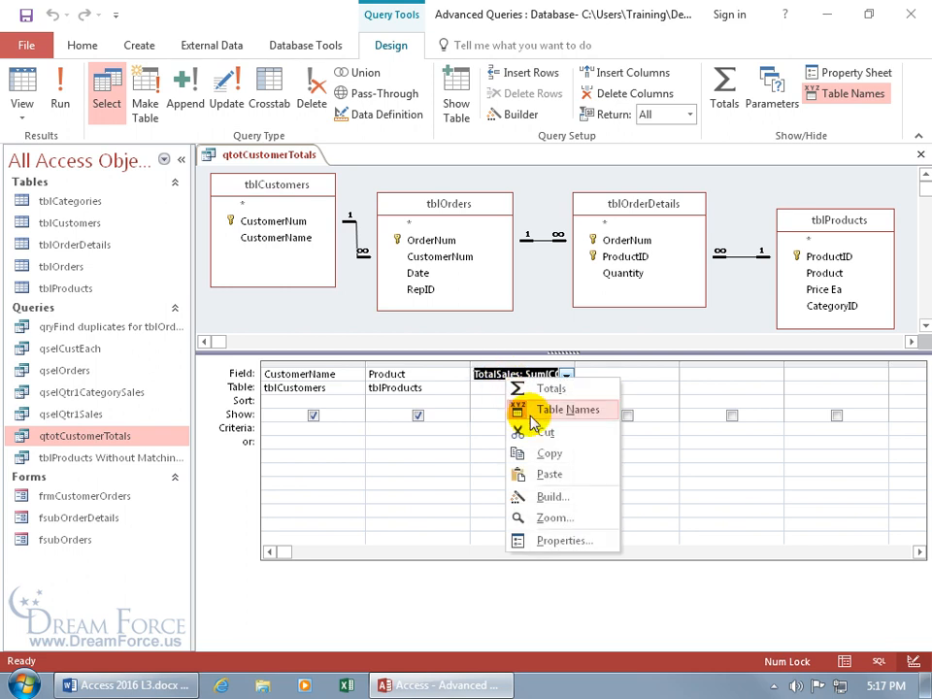
{"action": "left_click", "coordinate": [549, 518]}
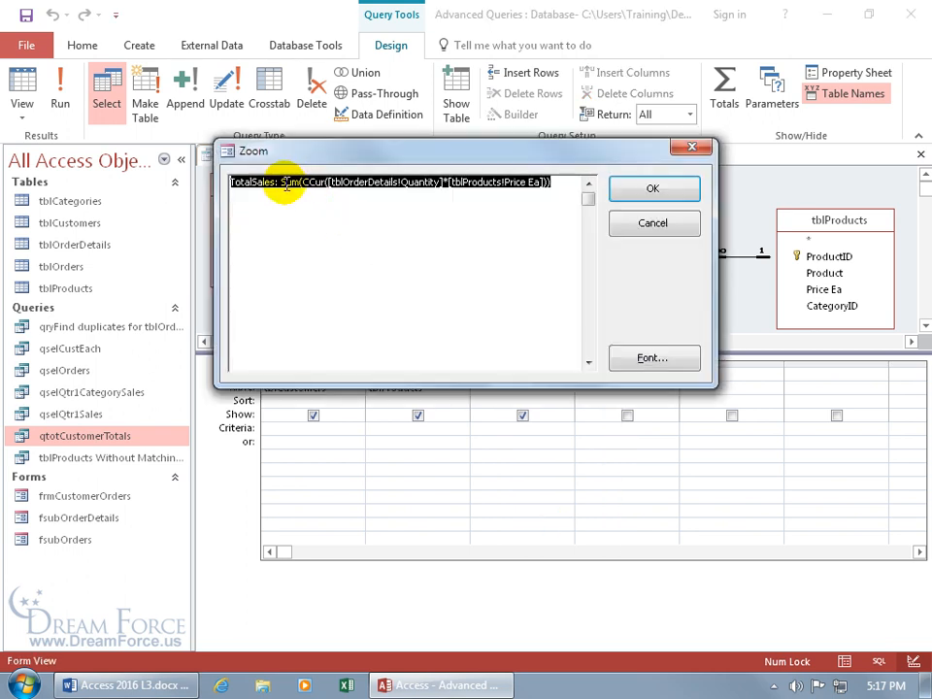
{"action": "left_click", "coordinate": [283, 184]}
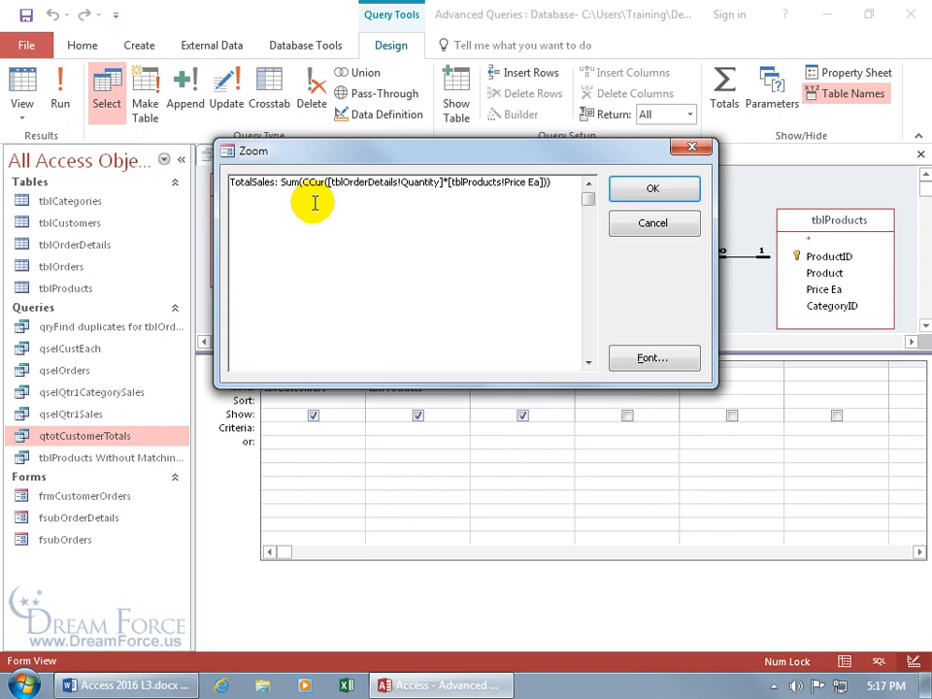
{"action": "key", "text": "Delete"}
{"action": "key", "text": "Delete"}
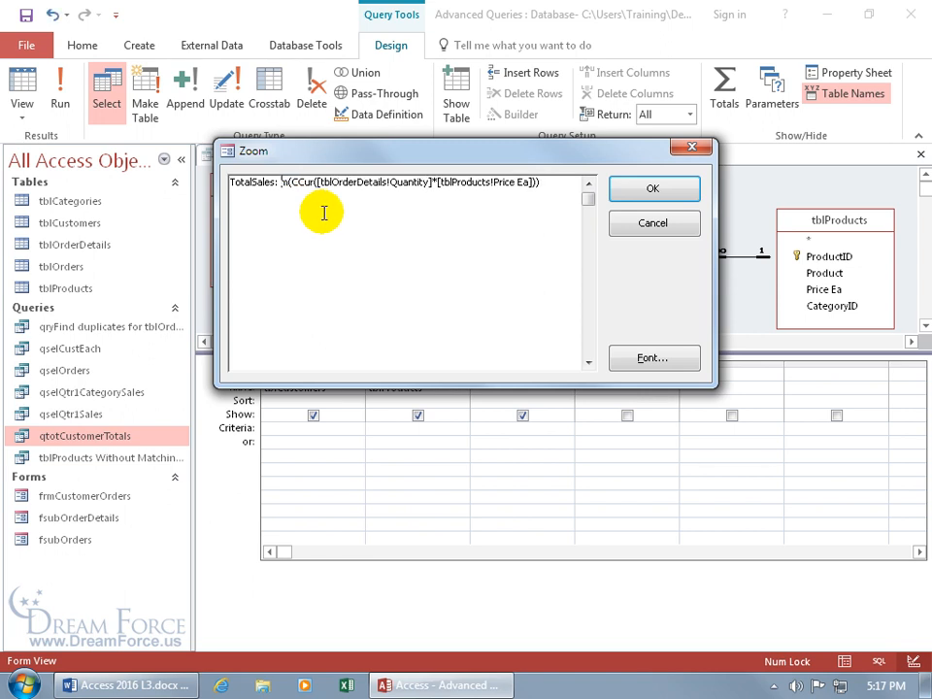
{"action": "key", "text": "Delete"}
{"action": "key", "text": "Delete"}
{"action": "left_click", "coordinate": [527, 183]}
{"action": "key", "text": "BackSpace"}
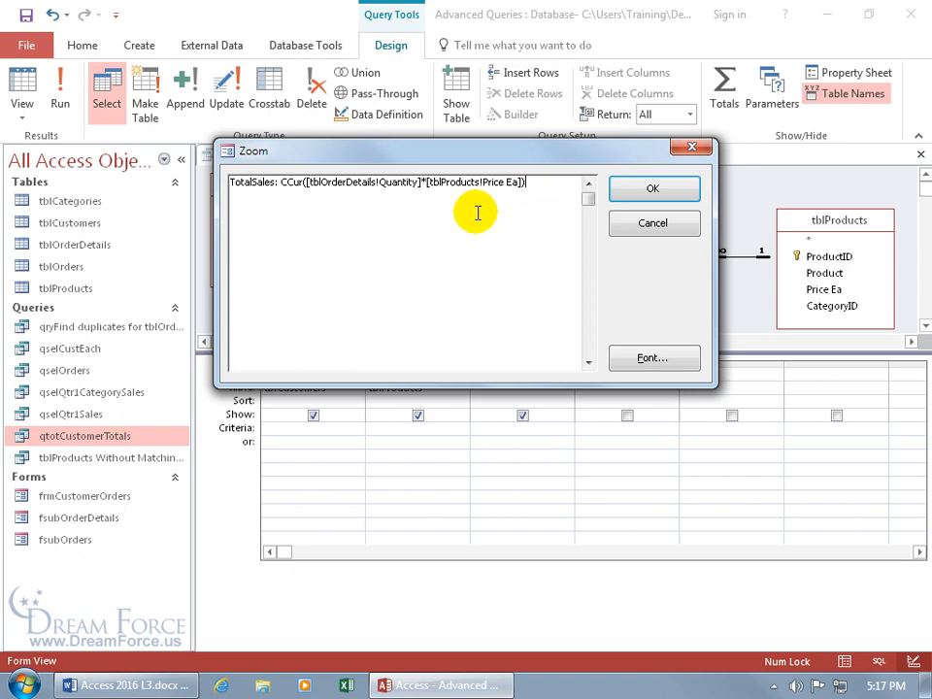
{"action": "left_click", "coordinate": [629, 197]}
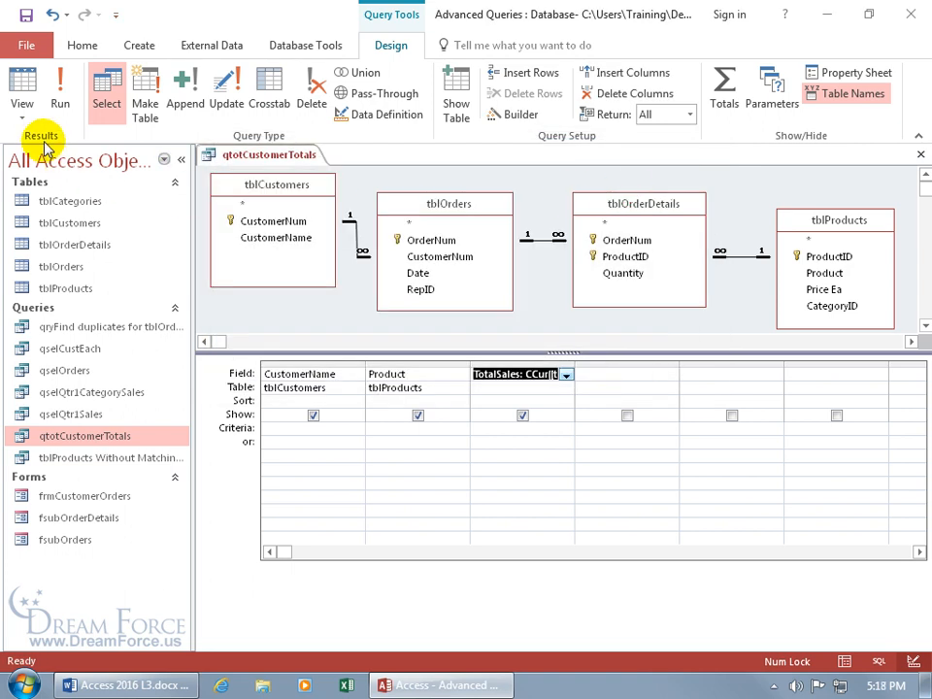
Display the ungrouped query results in Datasheet View and sort them by CustomerName from A to Z
{"action": "left_click", "coordinate": [23, 89]}
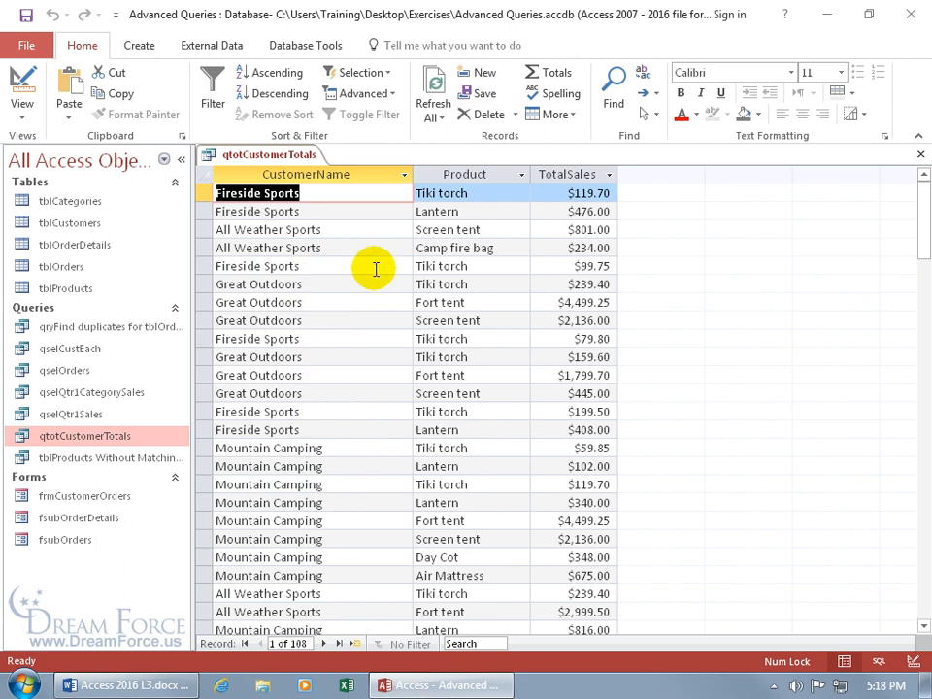
{"action": "left_click", "coordinate": [405, 175]}
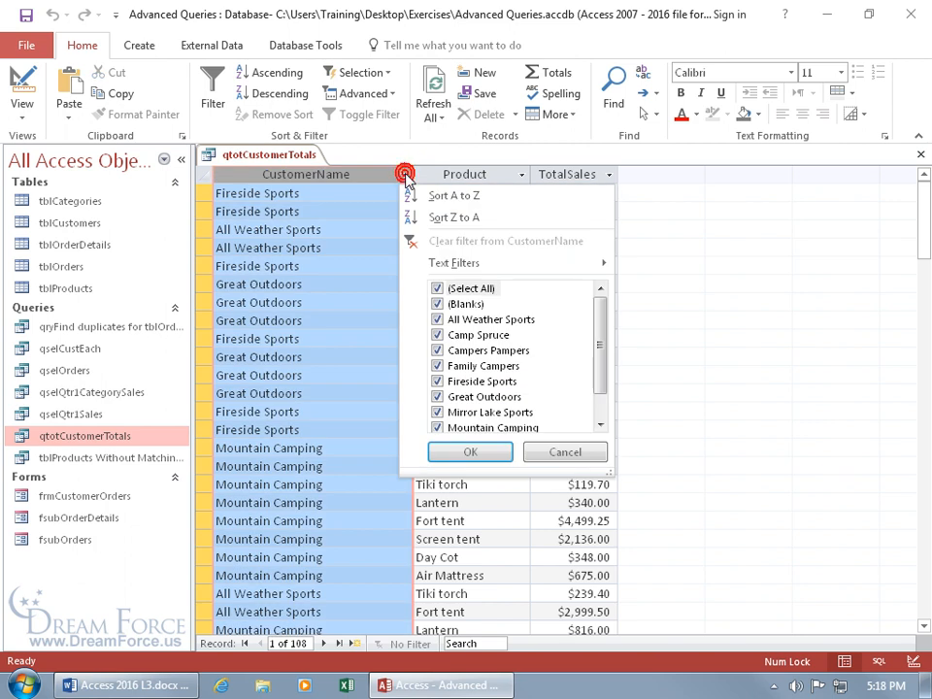
{"action": "left_click", "coordinate": [421, 200]}
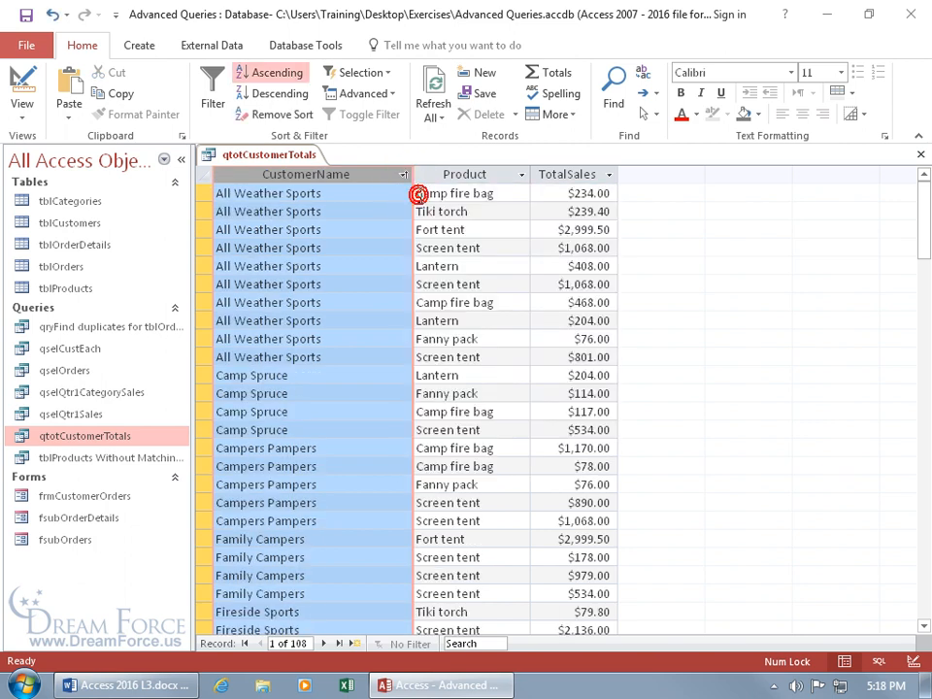
{"action": "left_click", "coordinate": [327, 448]}
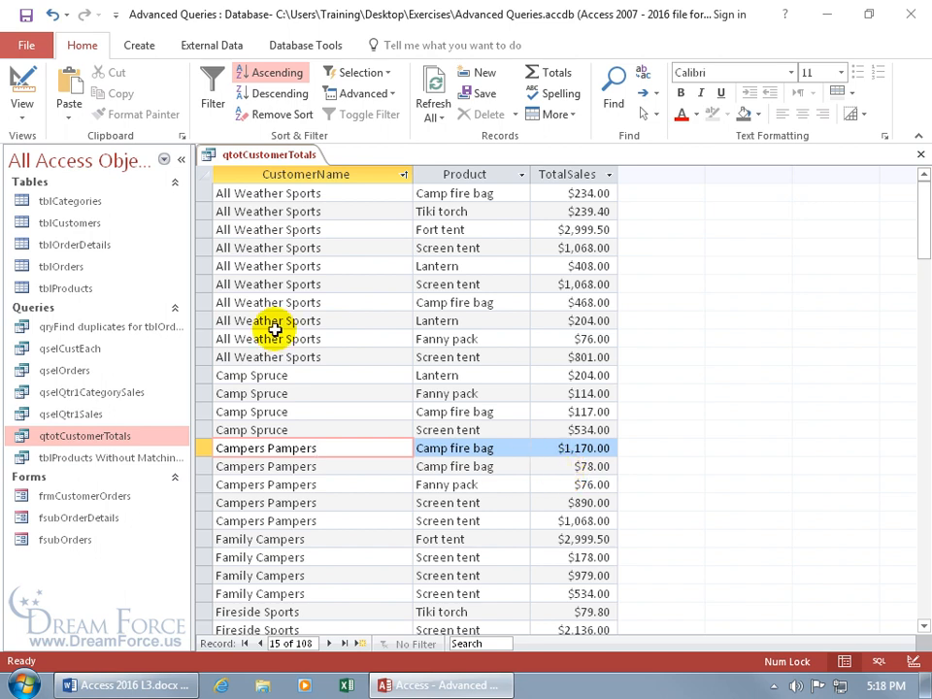
Return to Design View, restore the Total row in the query grid, and try to display the results
{"action": "left_click", "coordinate": [35, 89]}
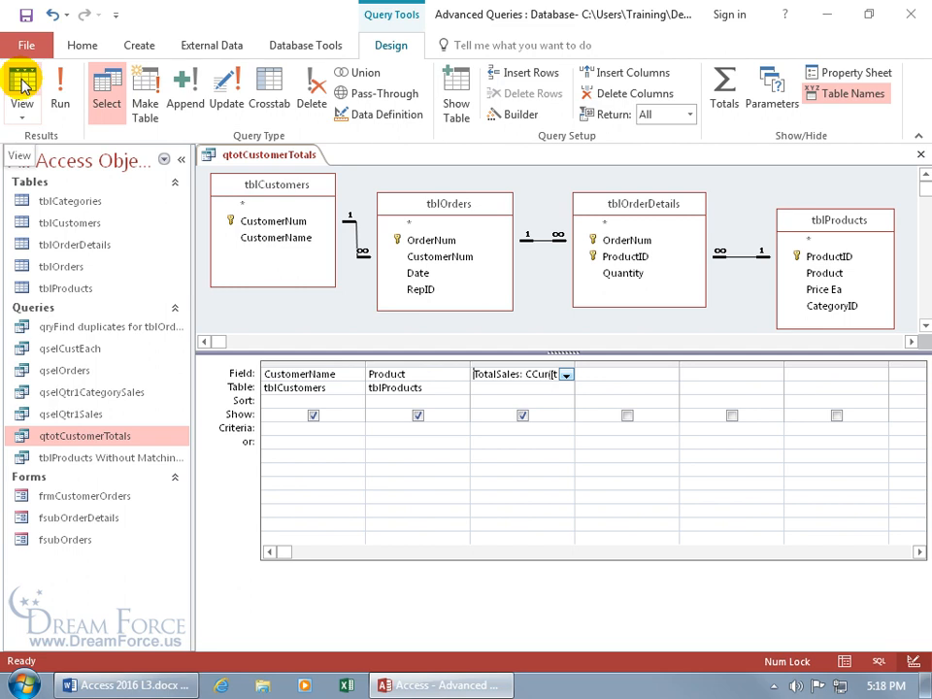
{"action": "left_click", "coordinate": [730, 91]}
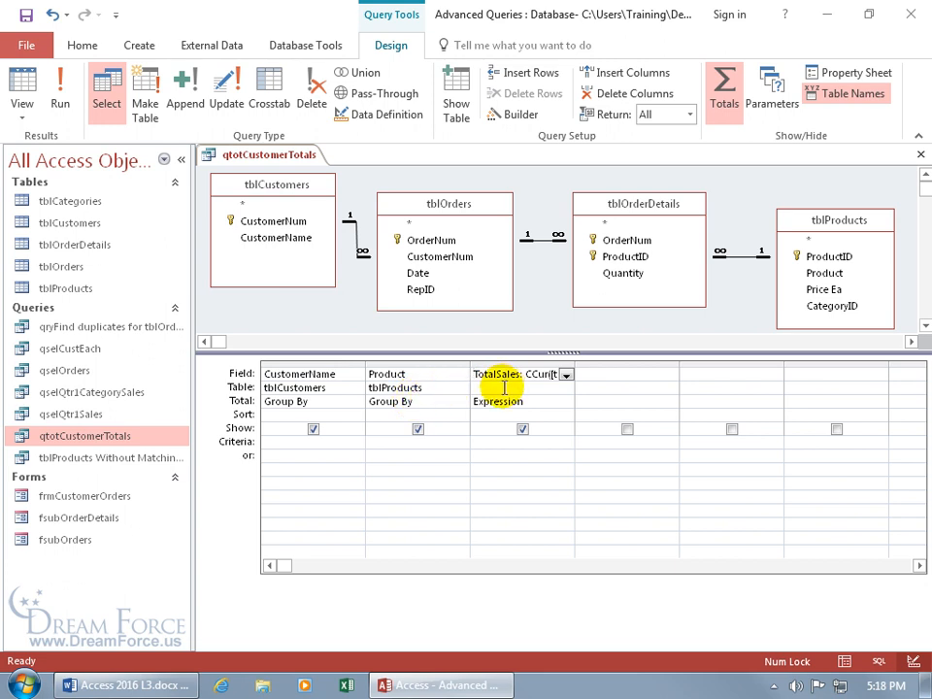
{"action": "left_click", "coordinate": [21, 85]}
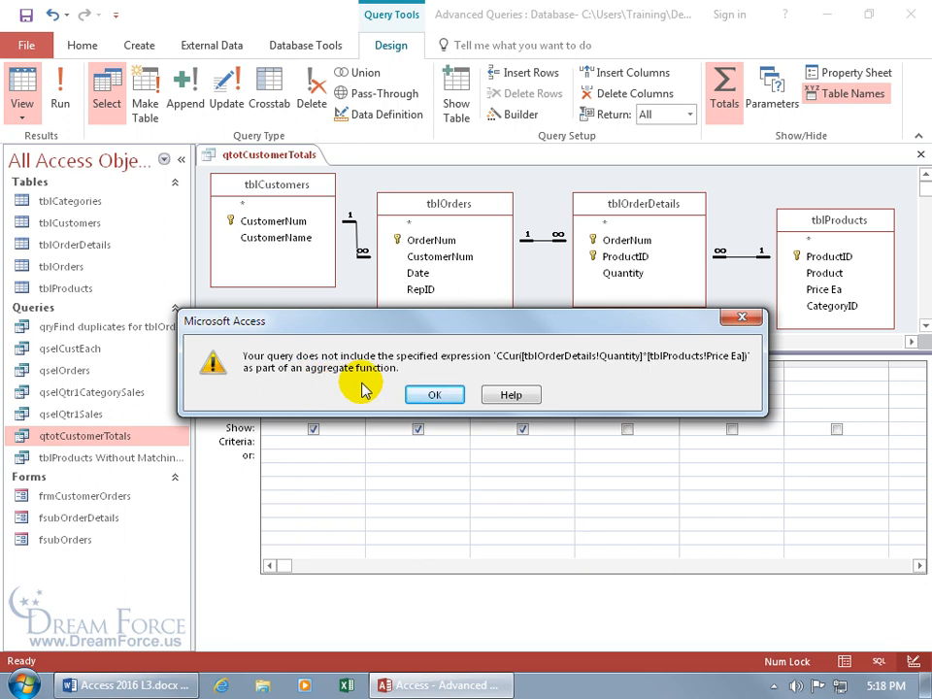
{"action": "left_click", "coordinate": [419, 394]}
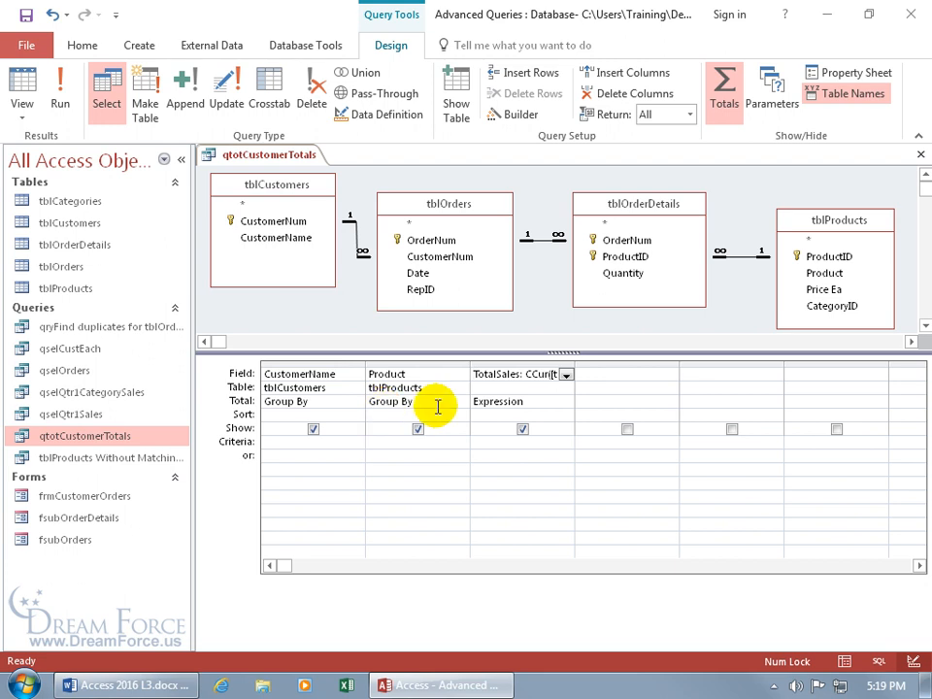
Wrap the TotalSales expression in Sum again as Sum(CCur([tblOrderDetails!Quantity]*[tblProducts!Price Ea])) and display the query's results
{"action": "right_click", "coordinate": [520, 380]}
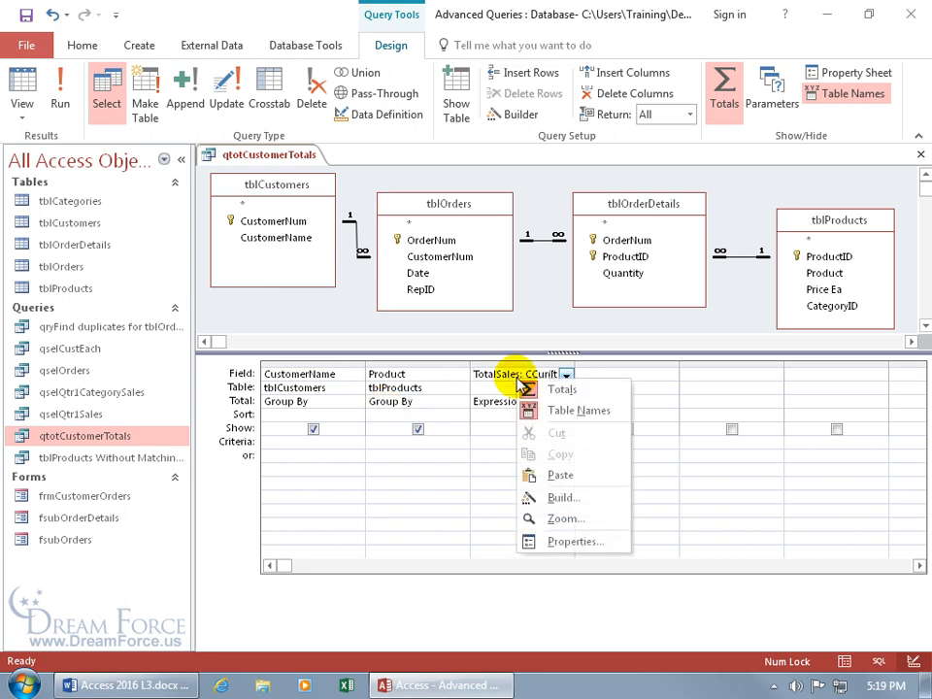
{"action": "left_click", "coordinate": [563, 520]}
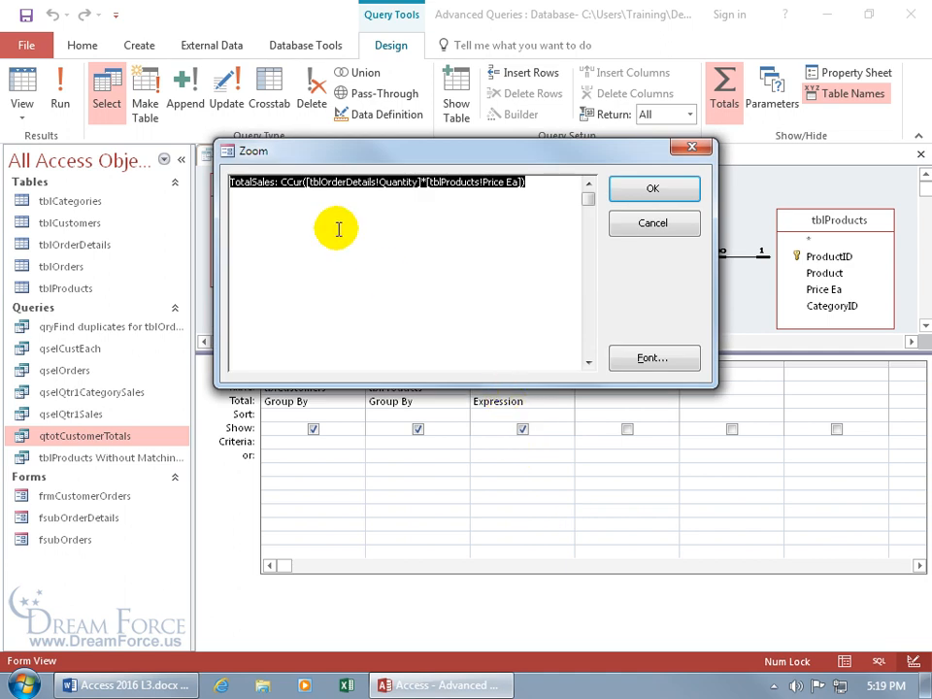
{"action": "left_click", "coordinate": [279, 182]}
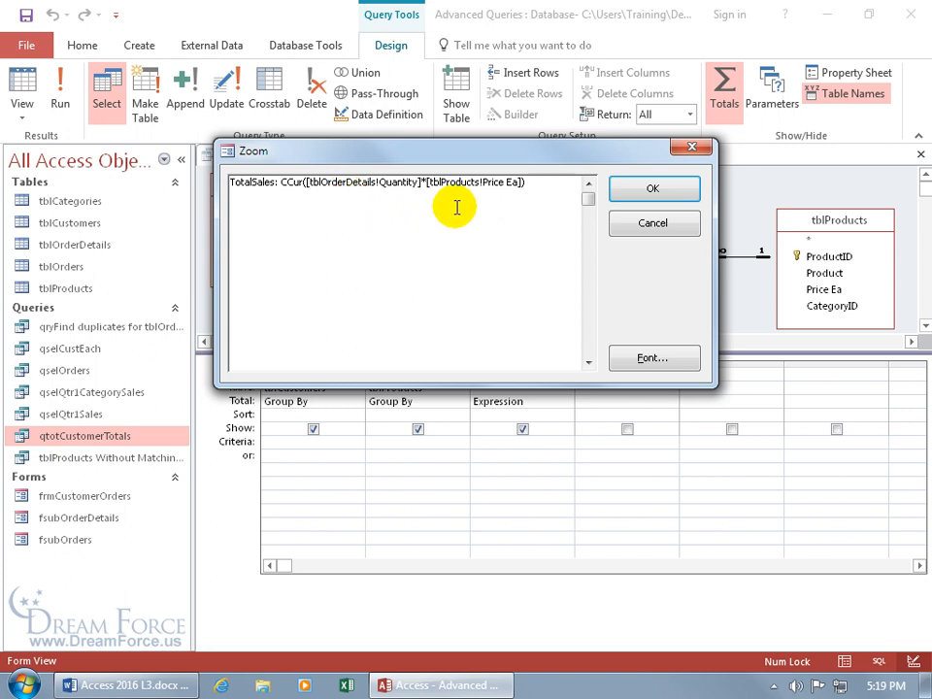
{"action": "type", "text": "sum"}
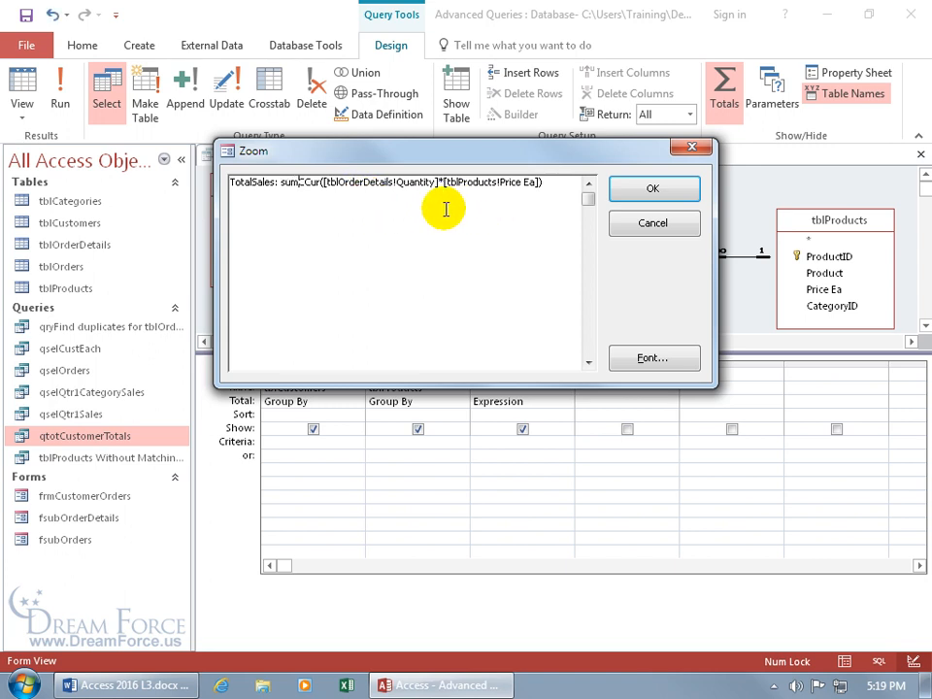
{"action": "type", "text": "("}
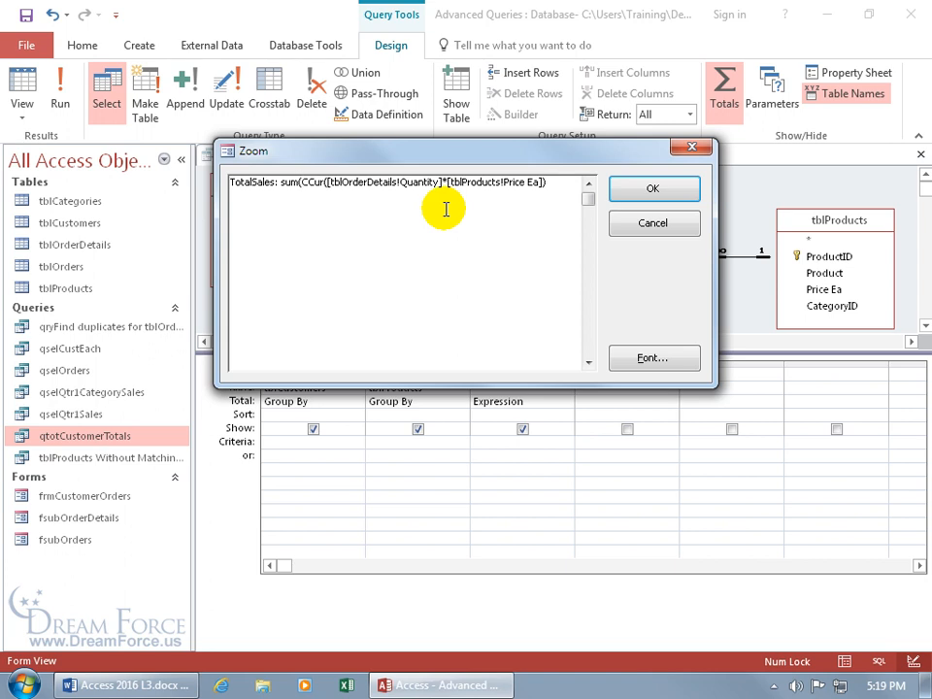
{"action": "left_click", "coordinate": [562, 183]}
{"action": "type", "text": ")"}
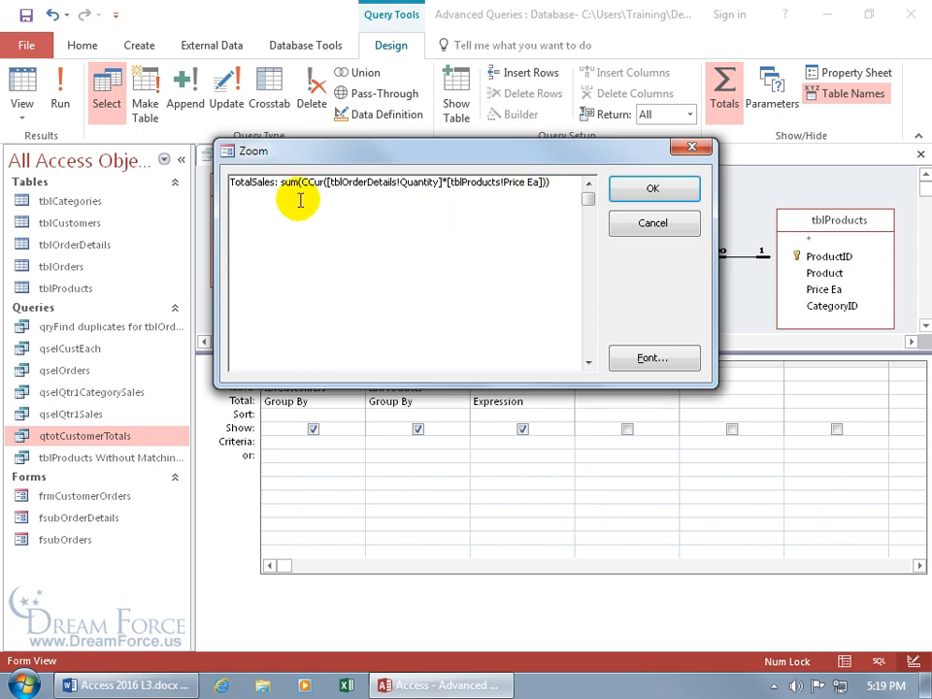
{"action": "left_click", "coordinate": [629, 194]}
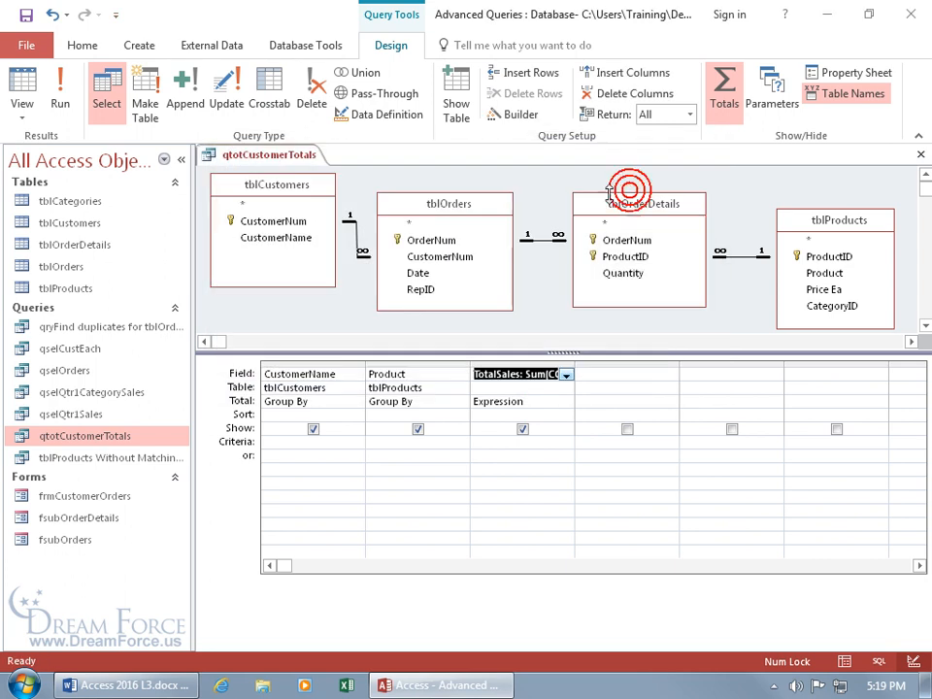
{"action": "left_click", "coordinate": [22, 102]}
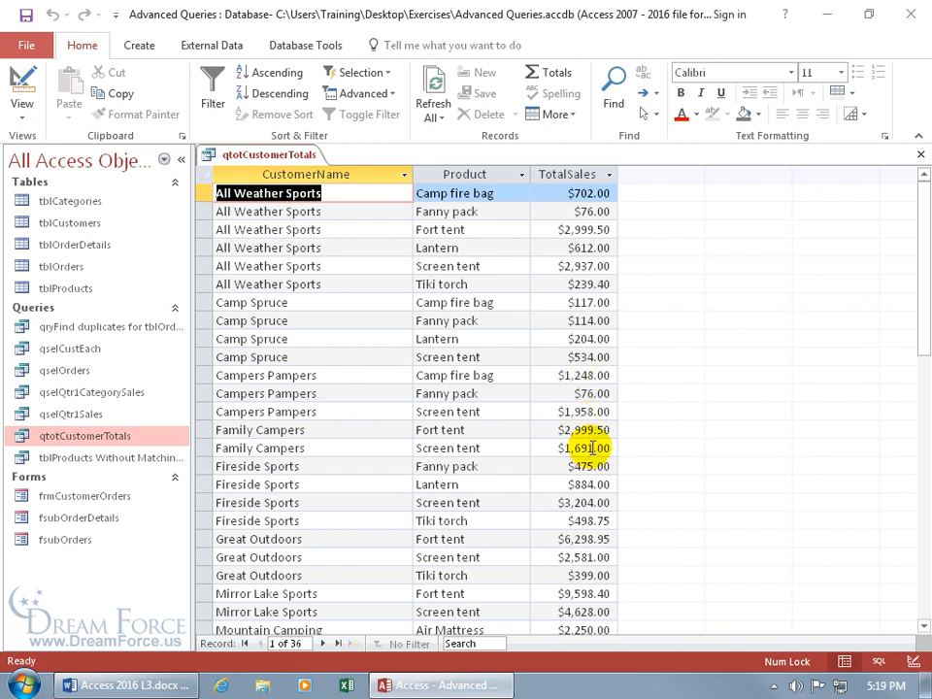
Add the criterion >5000 to the TotalSales field in Design View and display the filtered results
{"action": "right_click", "coordinate": [251, 158]}
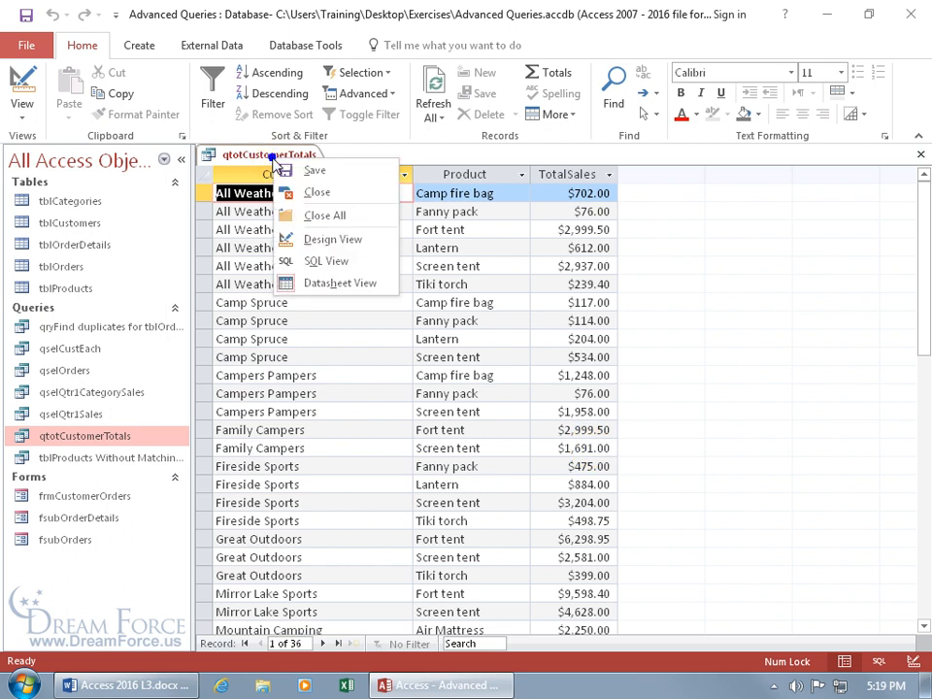
{"action": "left_click", "coordinate": [330, 240]}
{"action": "left_click", "coordinate": [497, 441]}
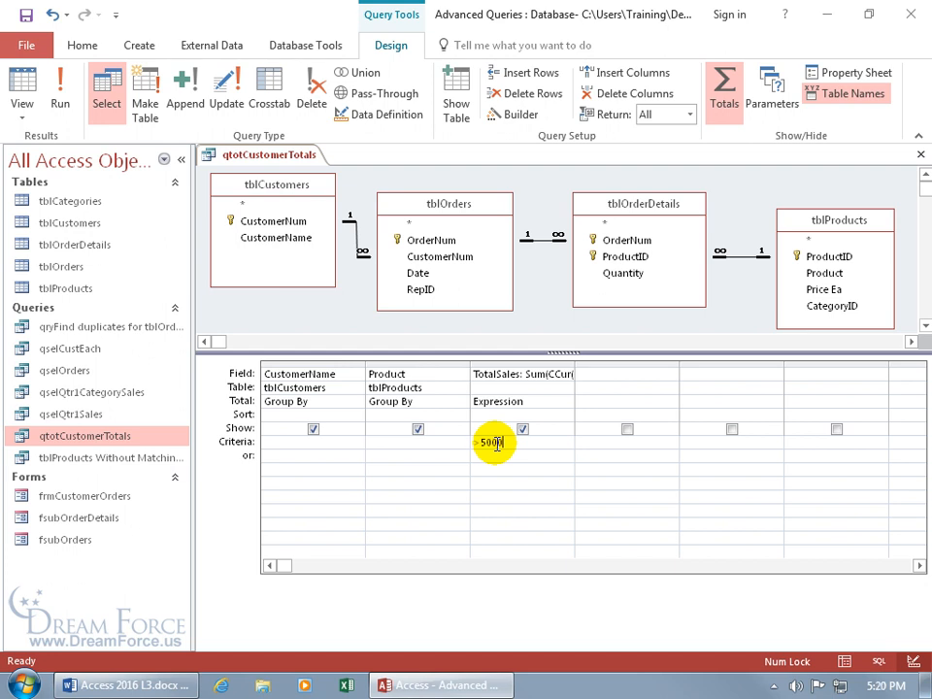
{"action": "type", "text": ">5000"}
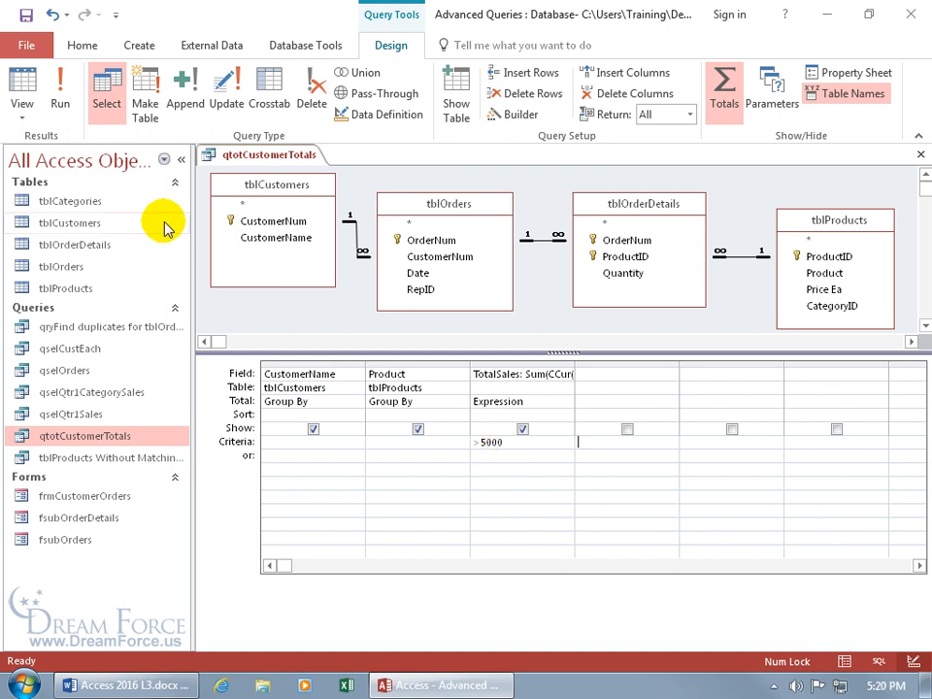
{"action": "left_click", "coordinate": [21, 79]}
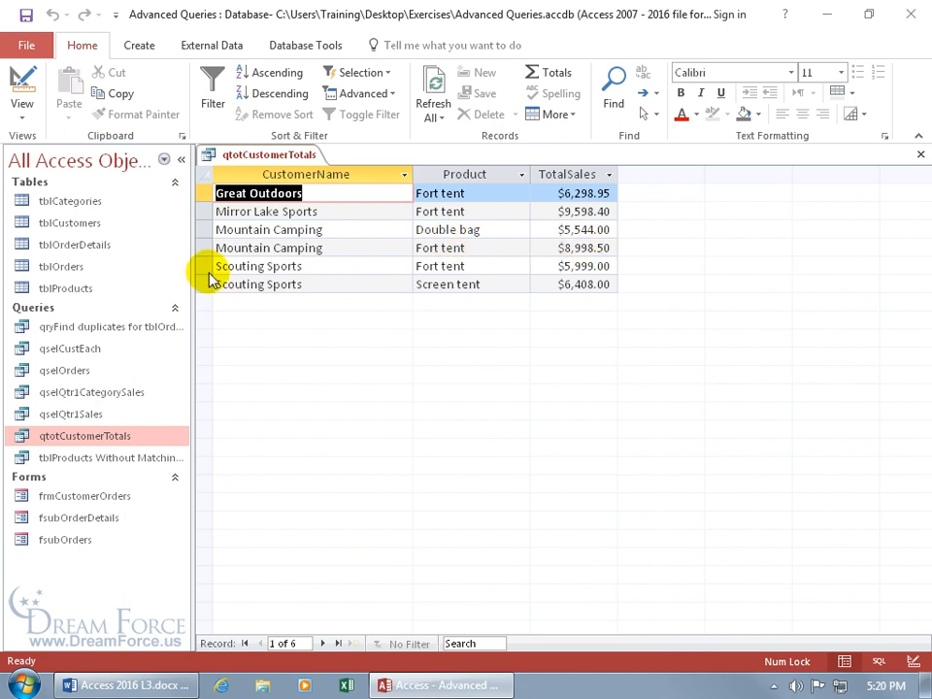
Check the product prices in the tblProducts table, close it, and return qtotCustomerTotals to Design View
{"action": "double_click", "coordinate": [80, 289]}
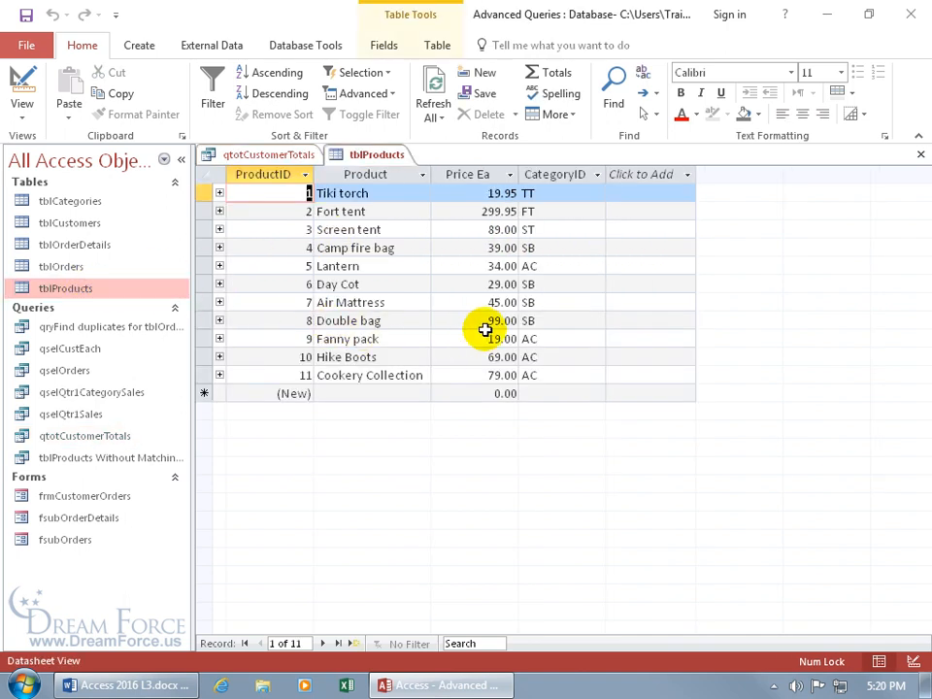
{"action": "left_click", "coordinate": [921, 155]}
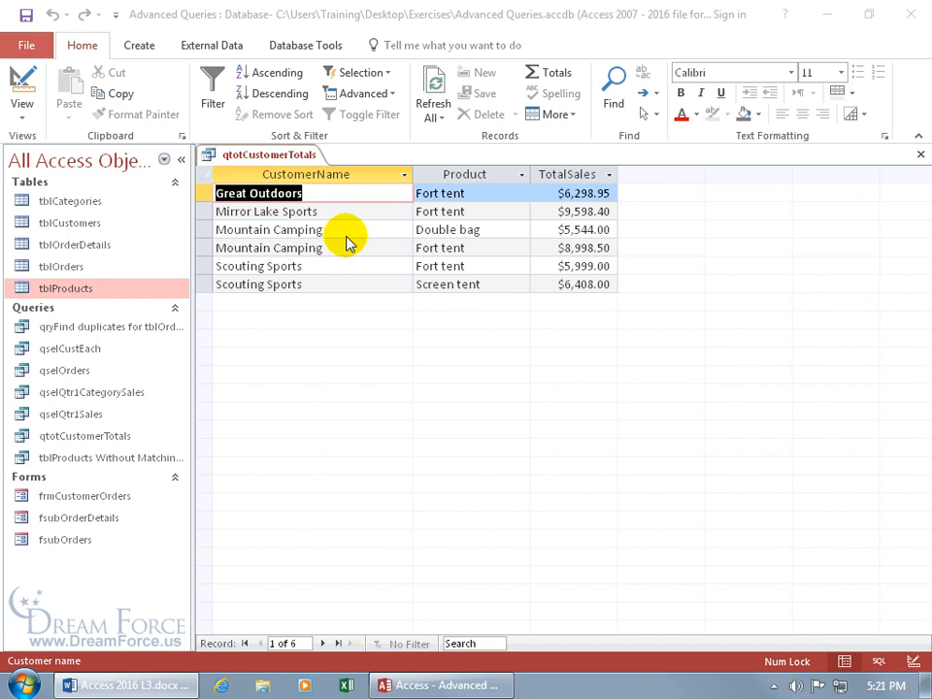
{"action": "left_click", "coordinate": [24, 84]}
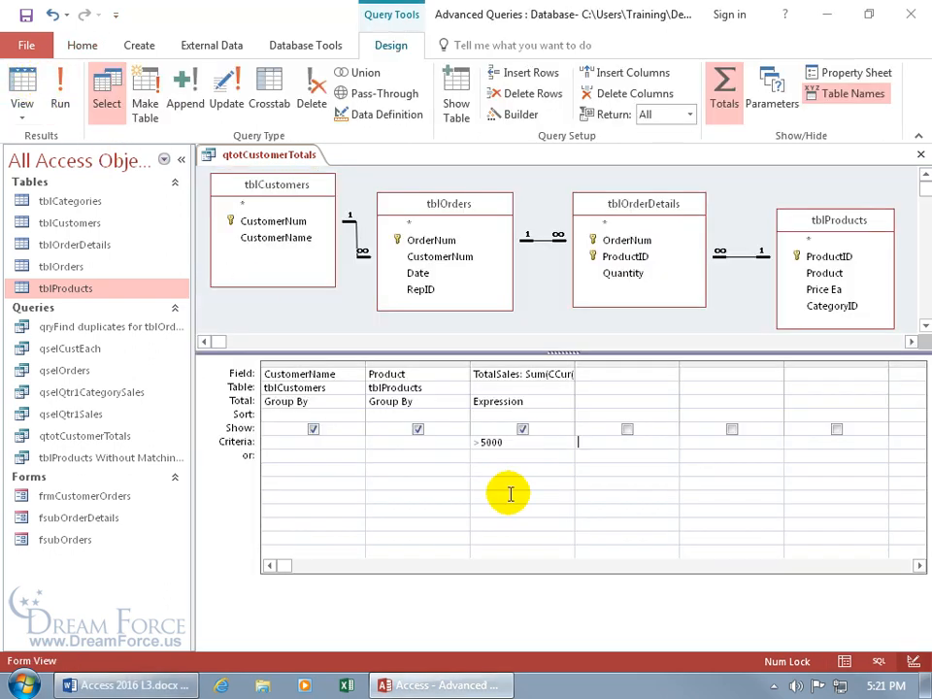
Clear the >5000 criterion from the TotalSales field in the query grid
{"action": "left_click_drag", "start_coordinate": [522, 445], "coordinate": [485, 447]}
{"action": "key", "text": "BackSpace"}
{"action": "key", "text": "BackSpace"}
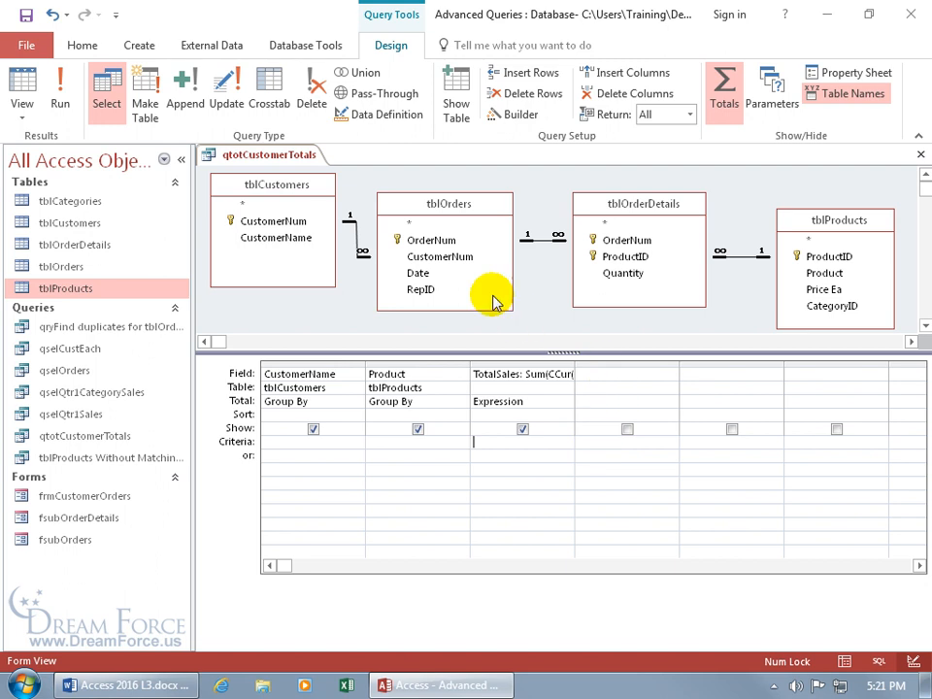
Add the Date field from tblOrders to the query with the criterion >3/1/08 and display the results
{"action": "double_click", "coordinate": [418, 273]}
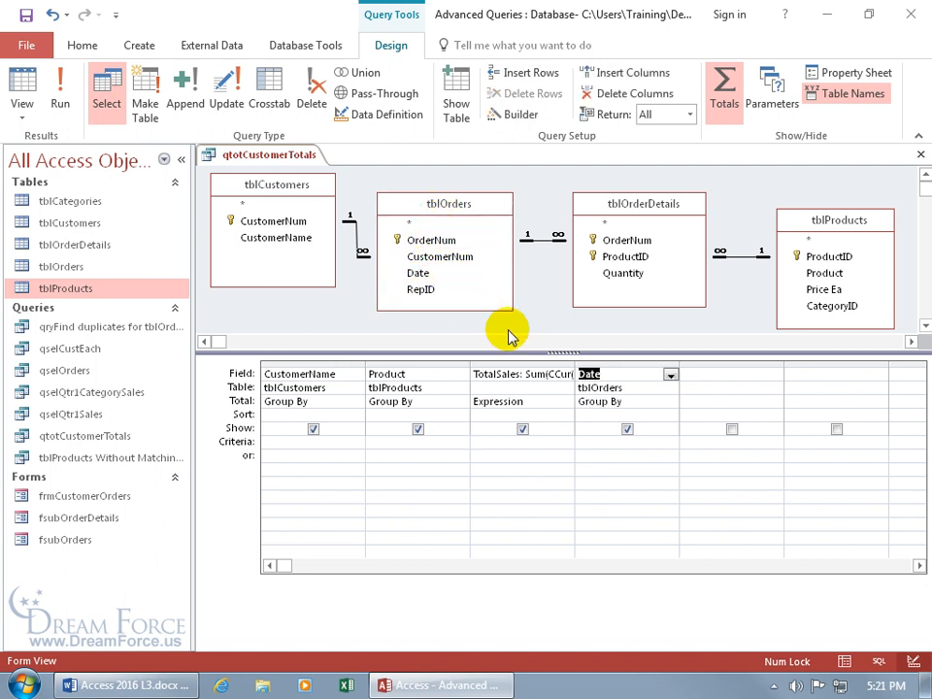
{"action": "left_click", "coordinate": [598, 446]}
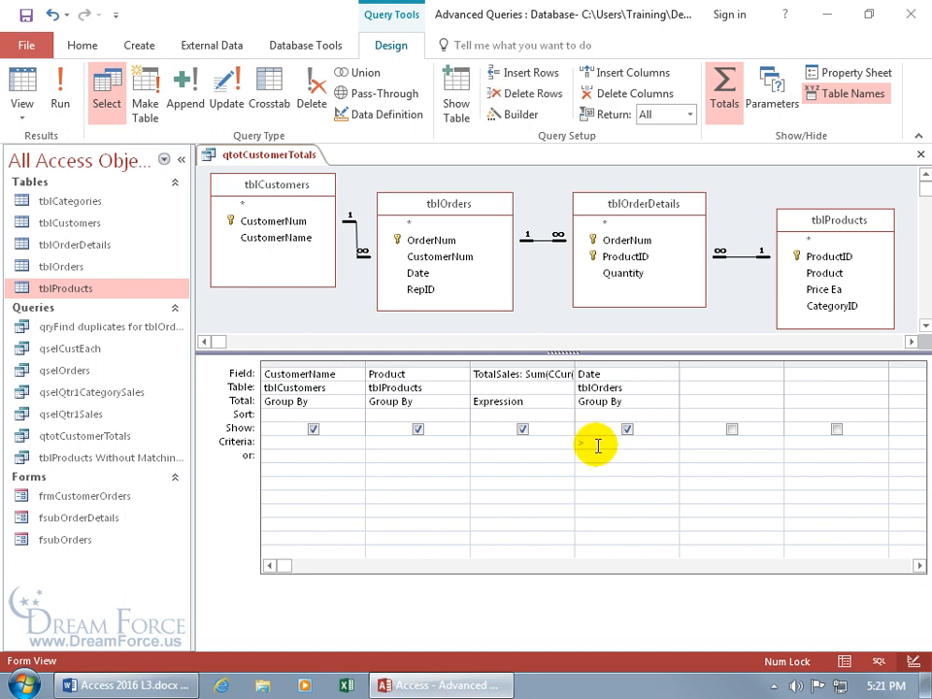
{"action": "type", "text": ">3/1/08"}
{"action": "left_click", "coordinate": [594, 455]}
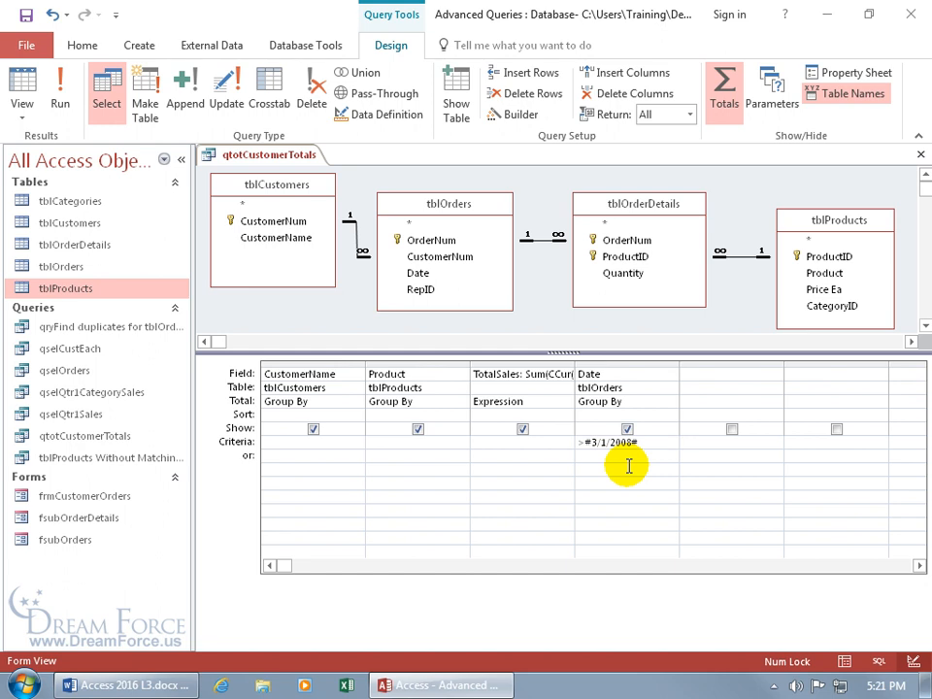
{"action": "left_click", "coordinate": [28, 82]}
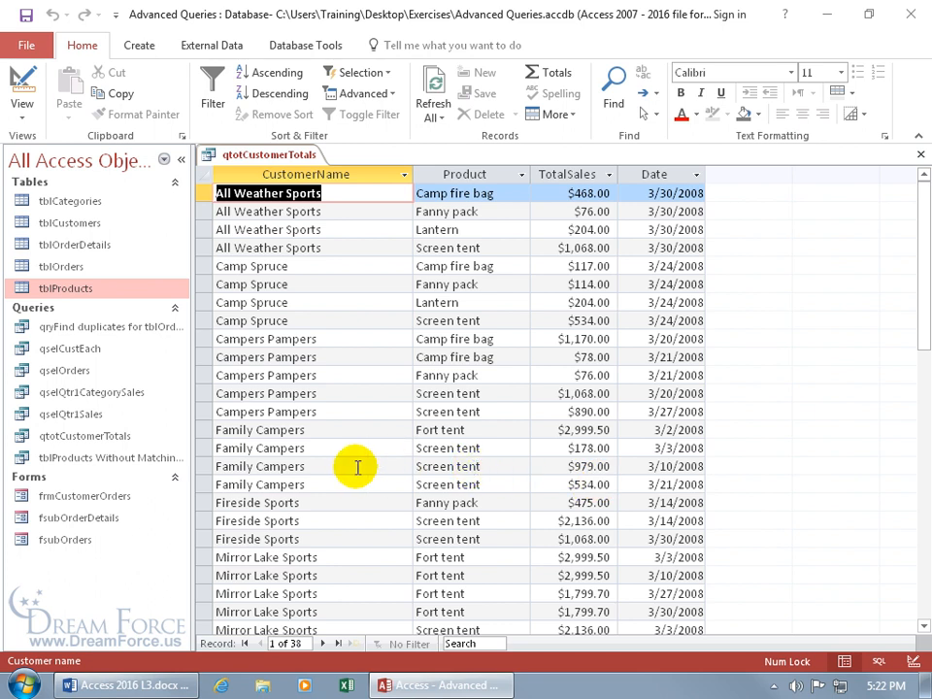
Return to Design View, change the Date field's Total setting to Where, and display the query's results
{"action": "left_click", "coordinate": [20, 85]}
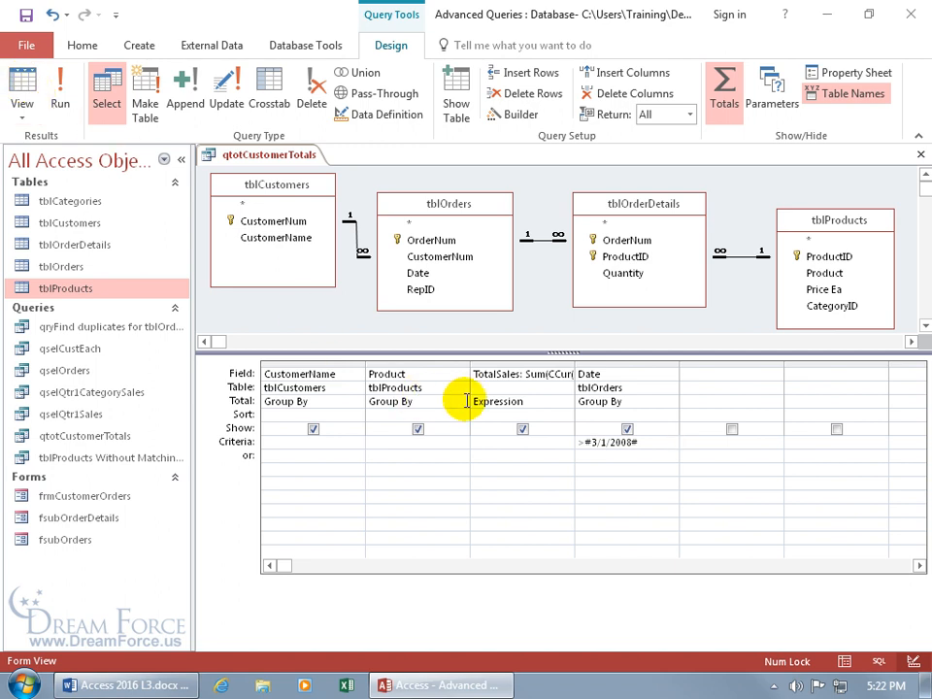
{"action": "left_click", "coordinate": [648, 402]}
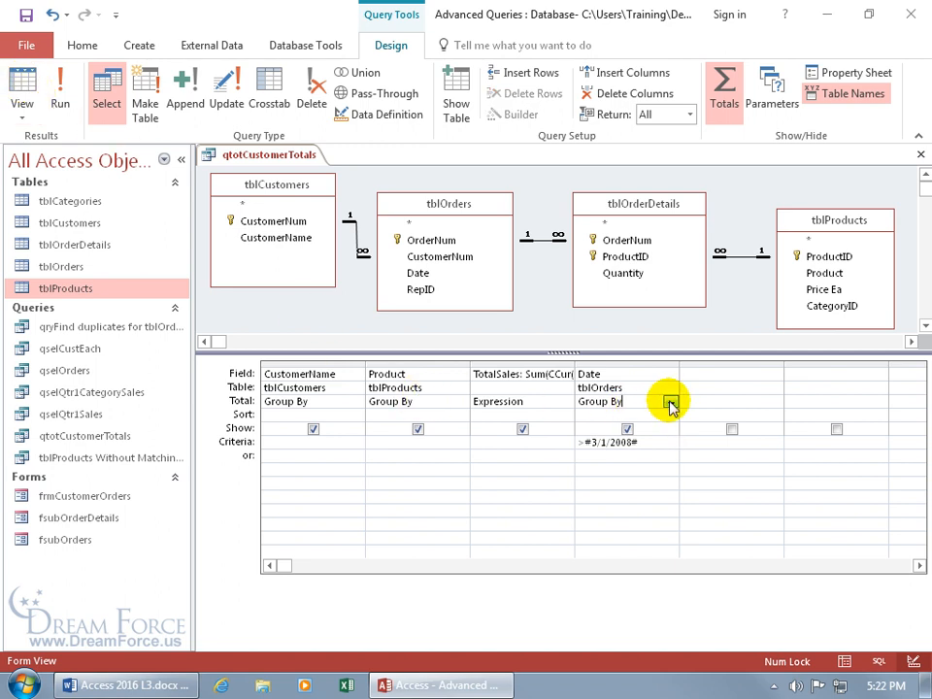
{"action": "left_click", "coordinate": [670, 402]}
{"action": "left_click", "coordinate": [648, 556]}
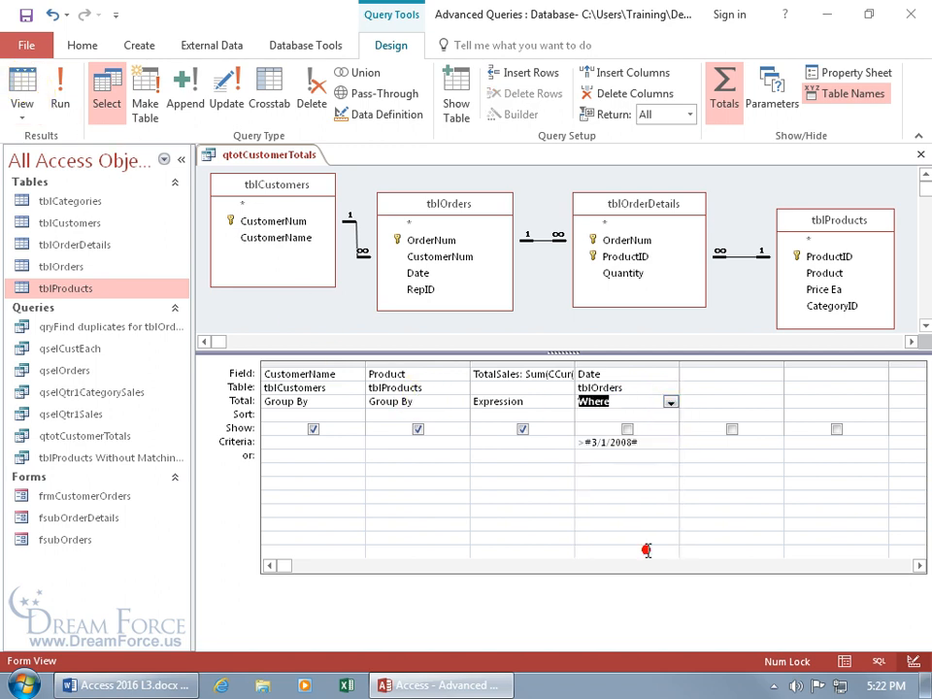
{"action": "left_click", "coordinate": [609, 456]}
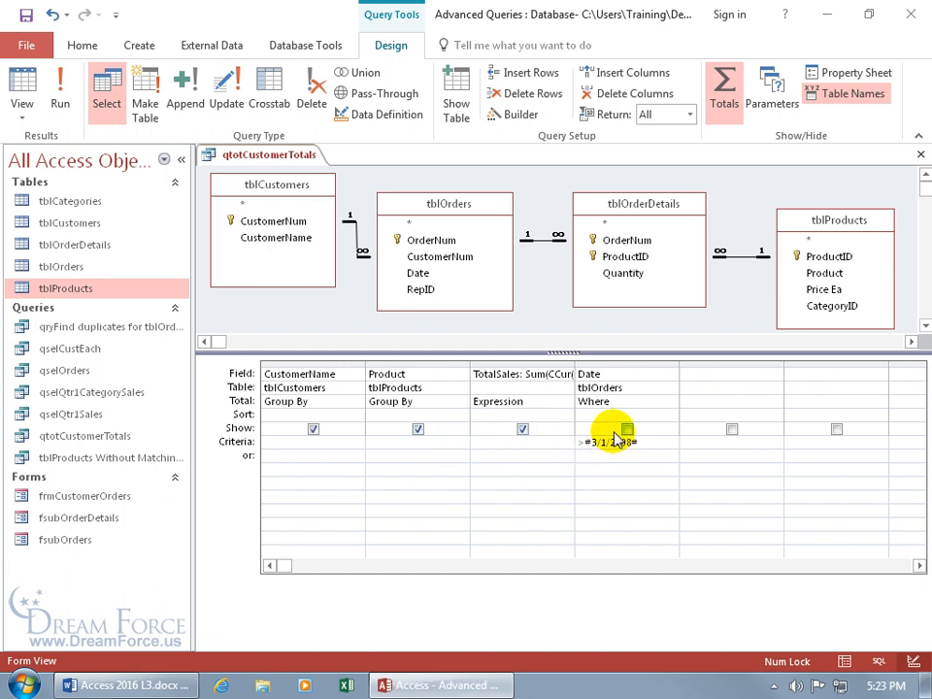
{"action": "left_click", "coordinate": [24, 79]}
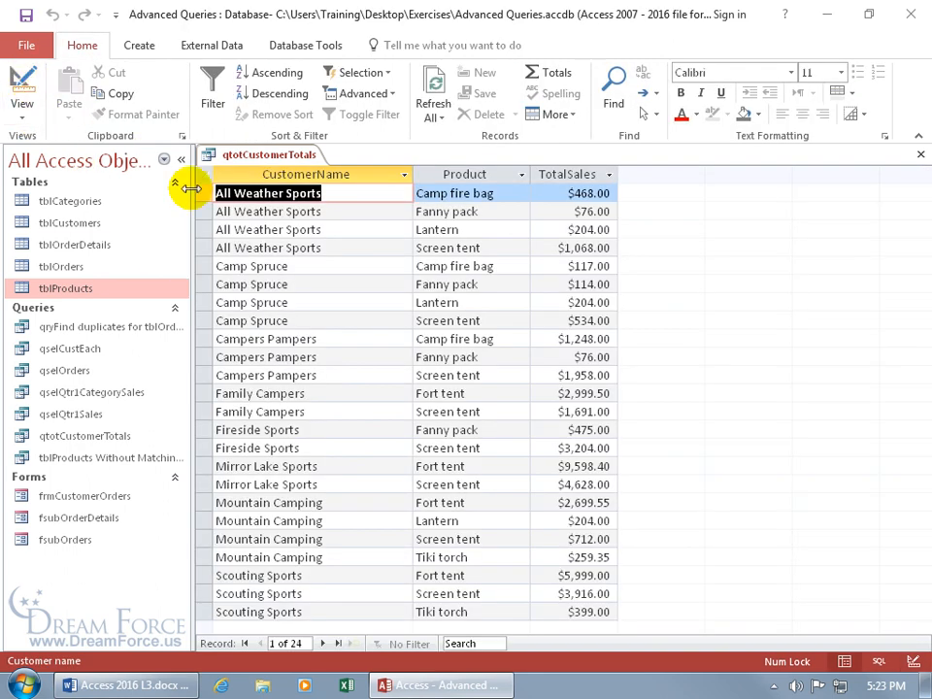